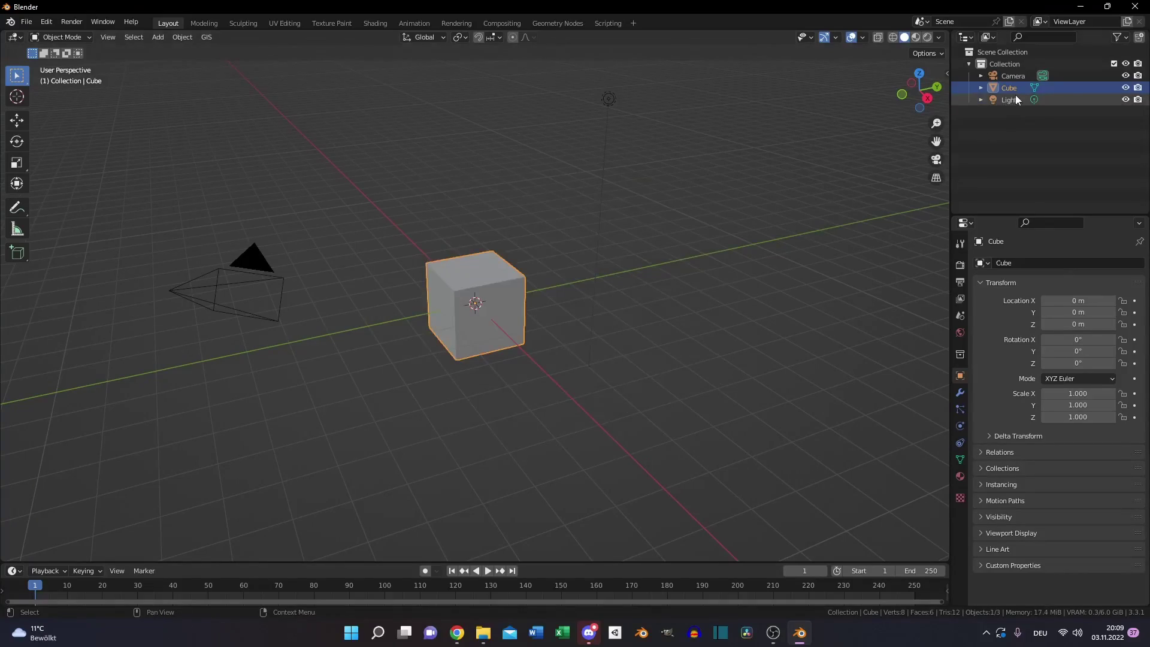
Delete the Light, then subdivide the Cube's mesh with 10 cuts, giving 728 vertices.
left_click(1011, 100)
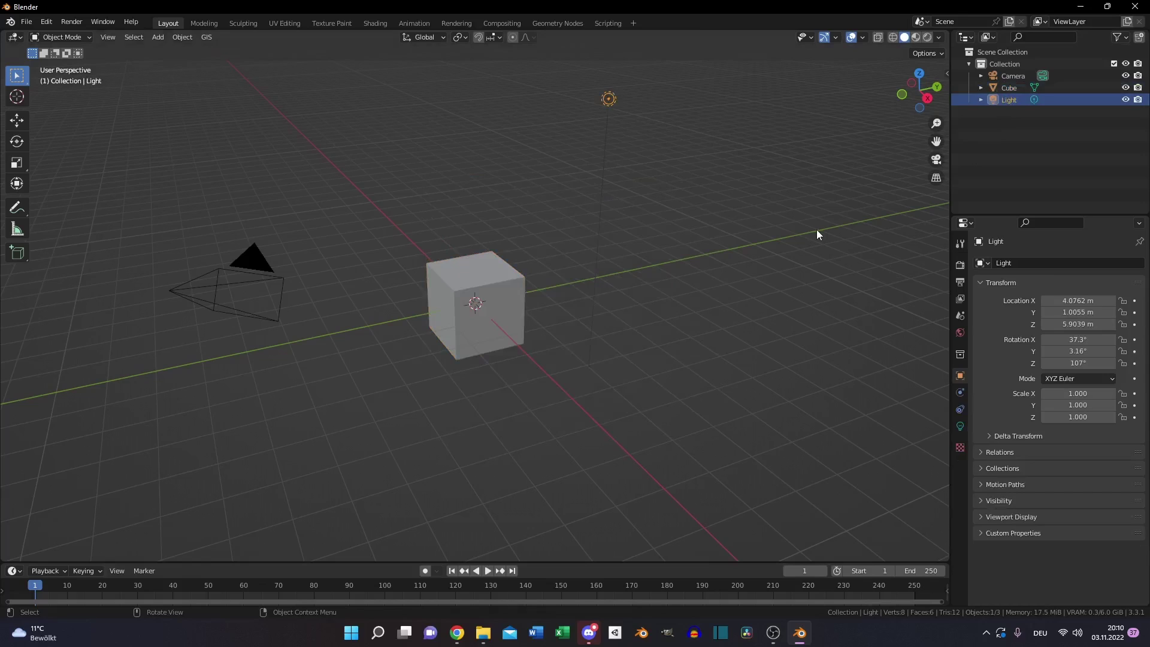
key("Delete")
left_click(502, 280)
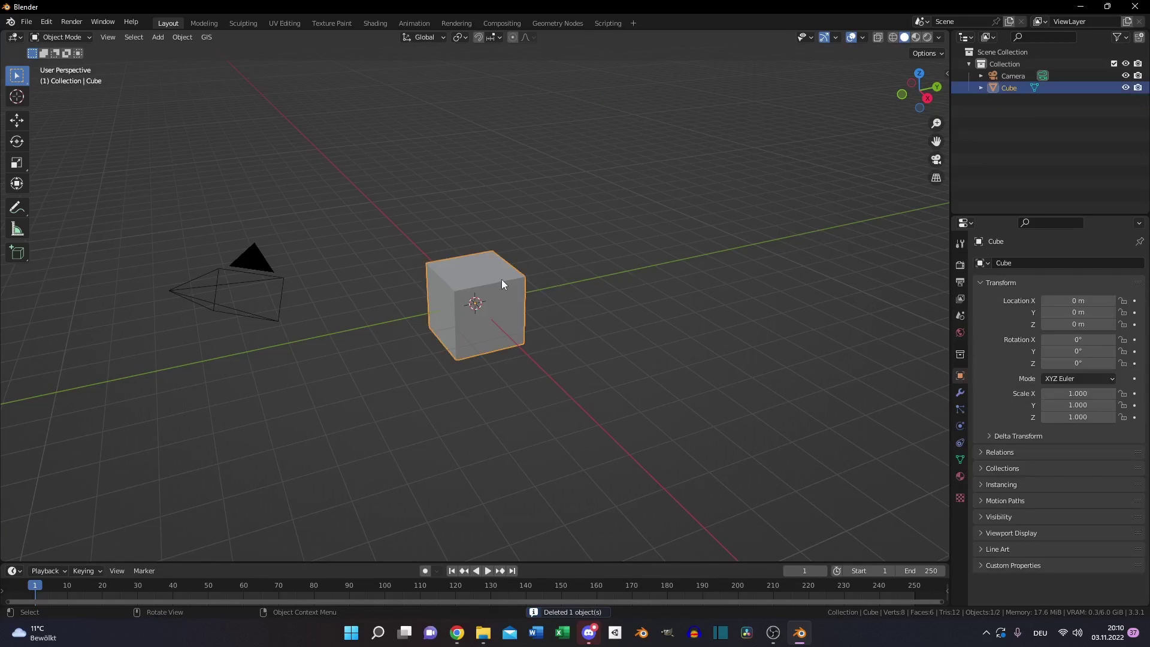
key("Tab")
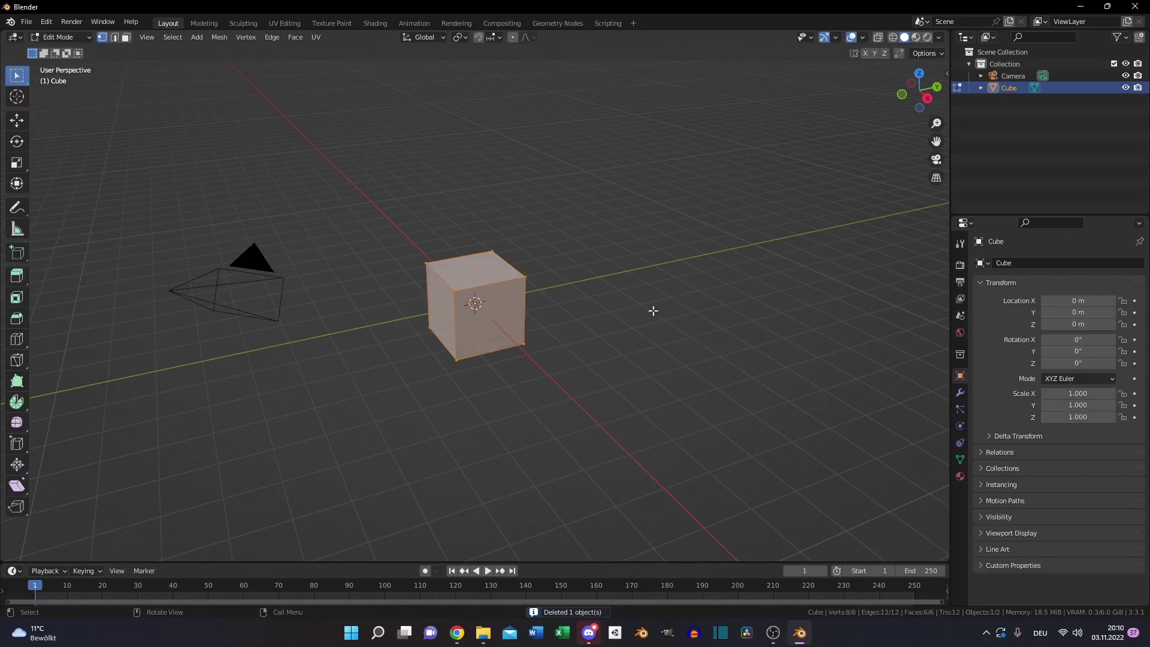
right_click(444, 345)
left_click(445, 341)
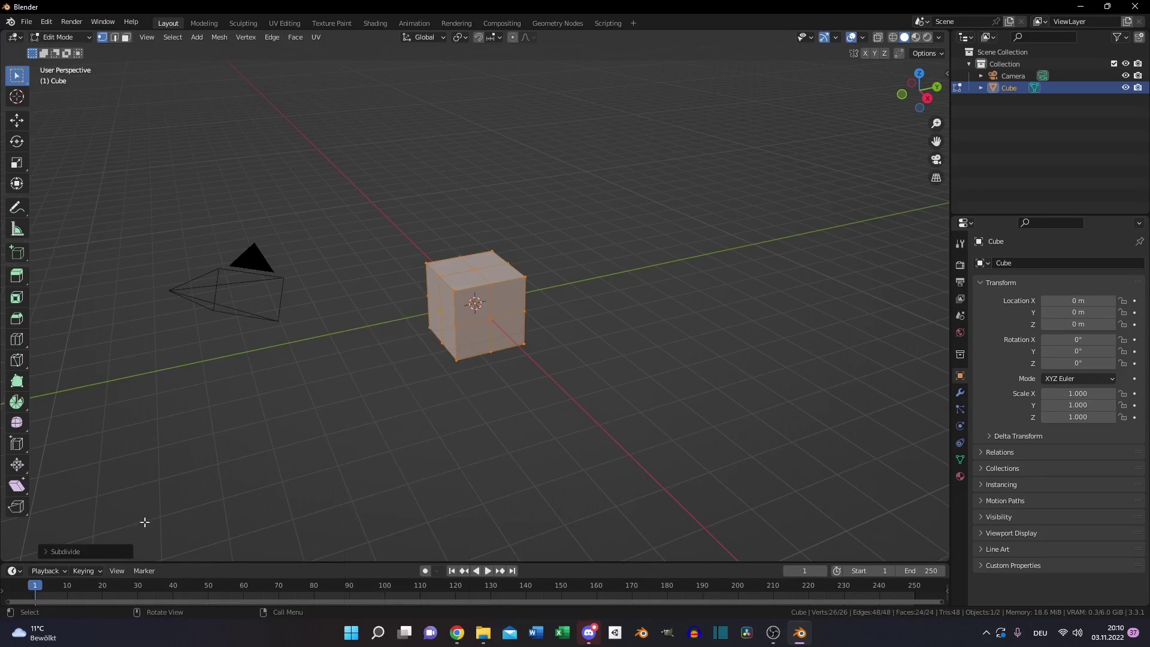
left_click(51, 552)
left_click(154, 468)
type("10")
key("Return")
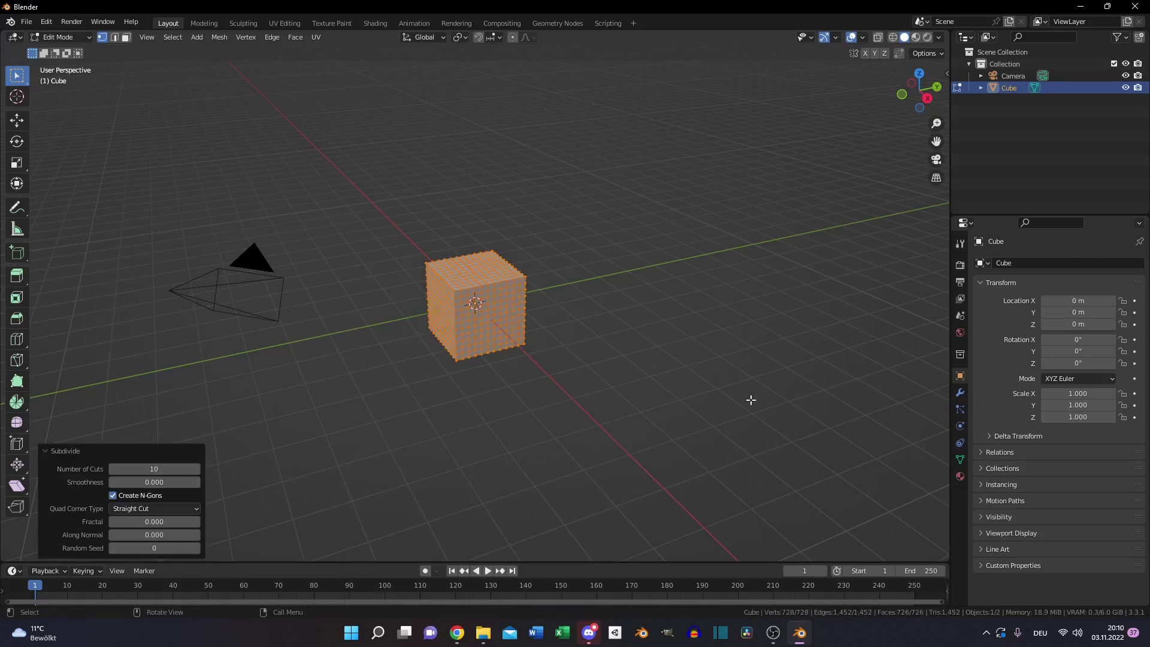
Add two Displace modifiers and a Subdivision Surface at viewport level 2 to the cube.
key("Tab")
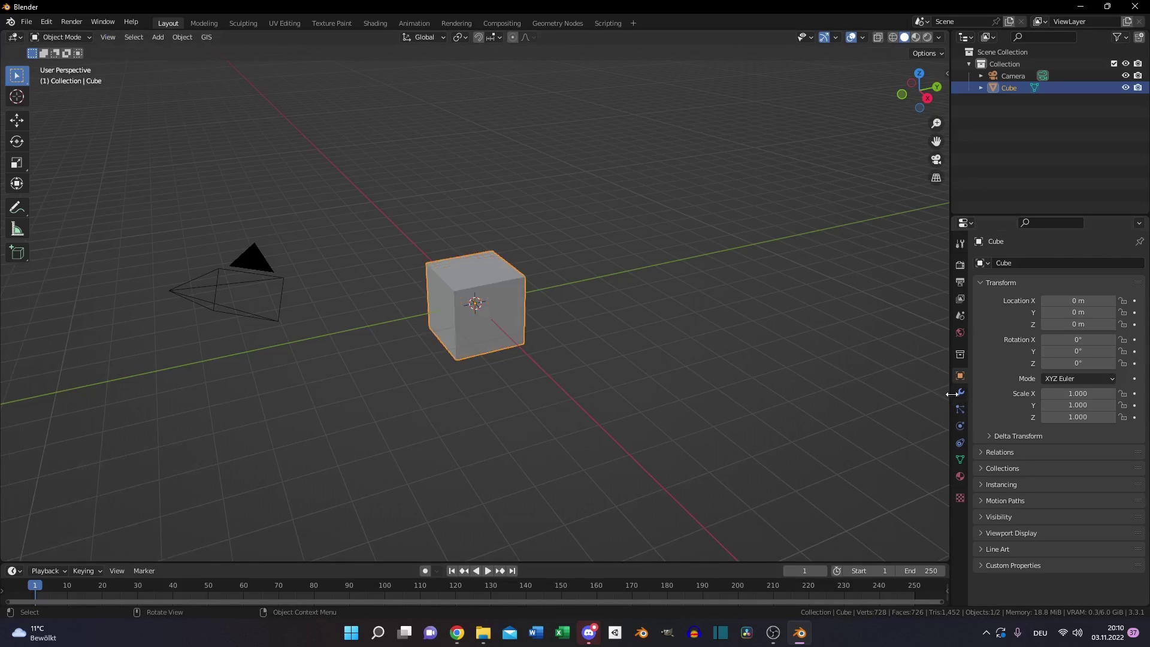
left_click(959, 392)
left_click(1031, 264)
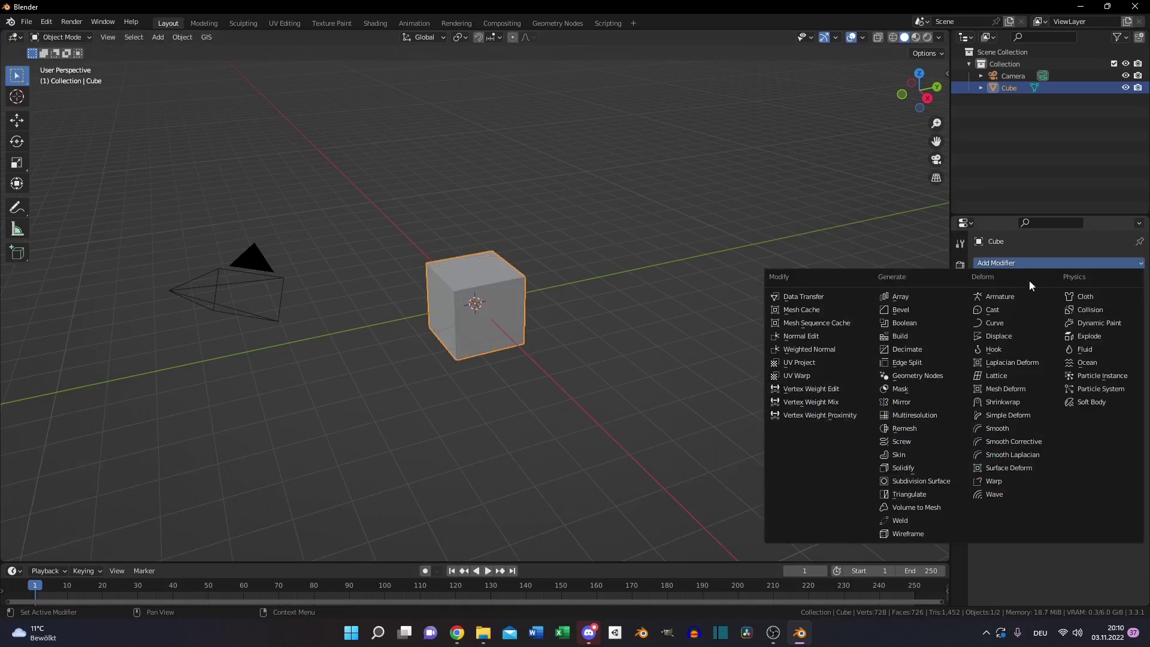
left_click(1004, 336)
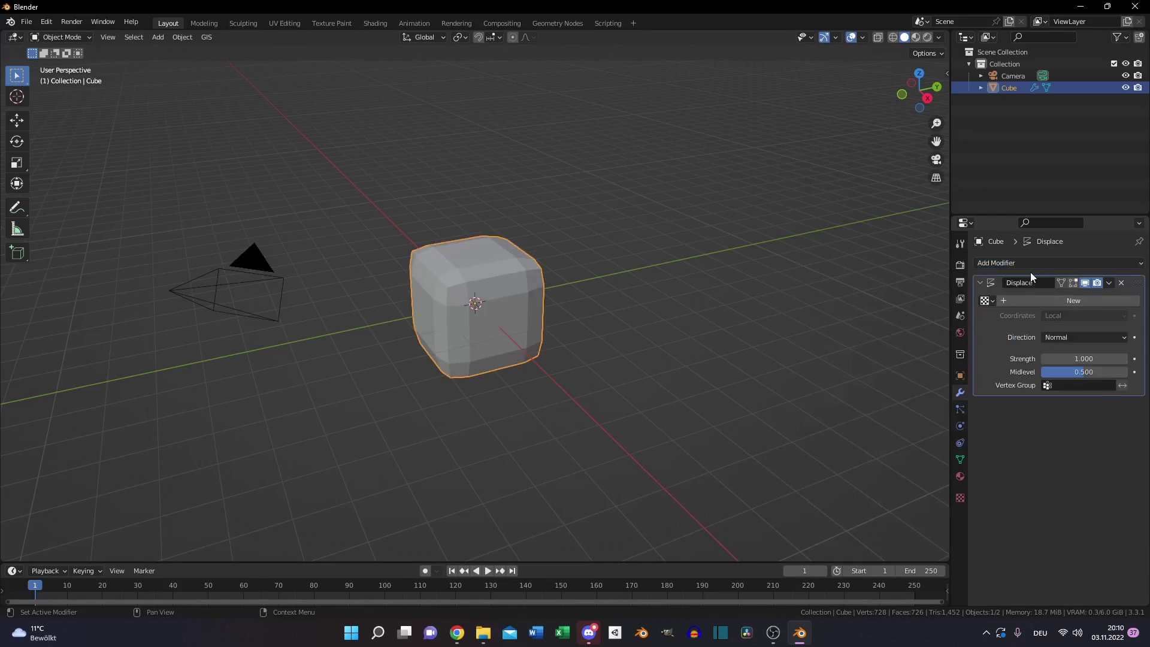
left_click(1029, 263)
left_click(1019, 336)
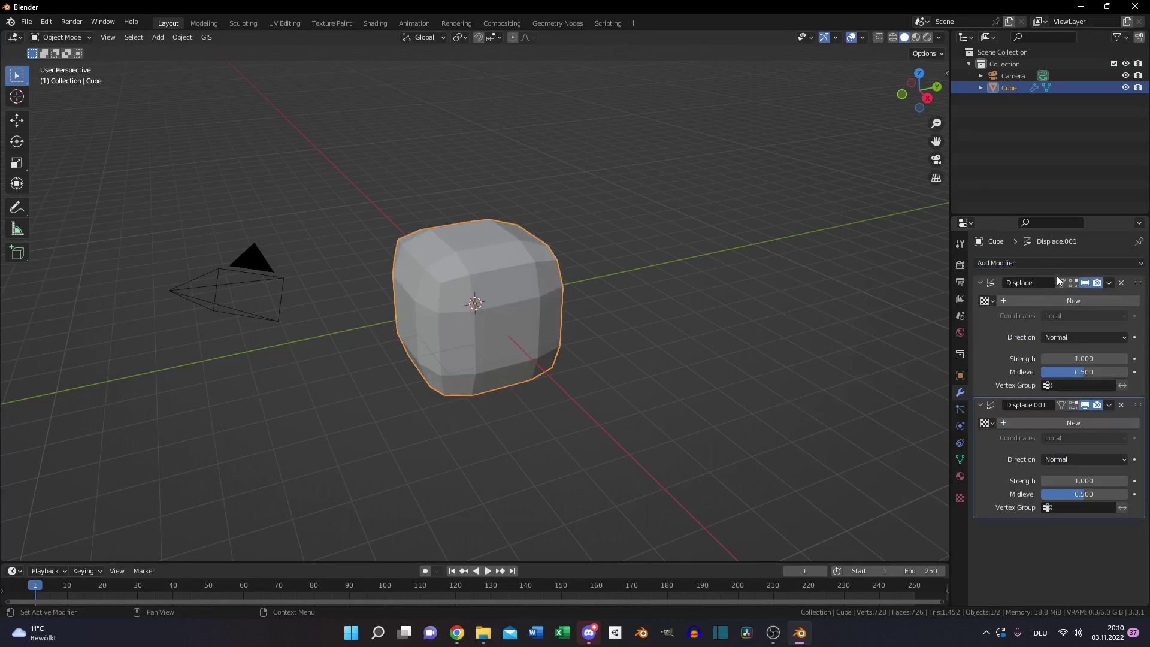
left_click(1055, 262)
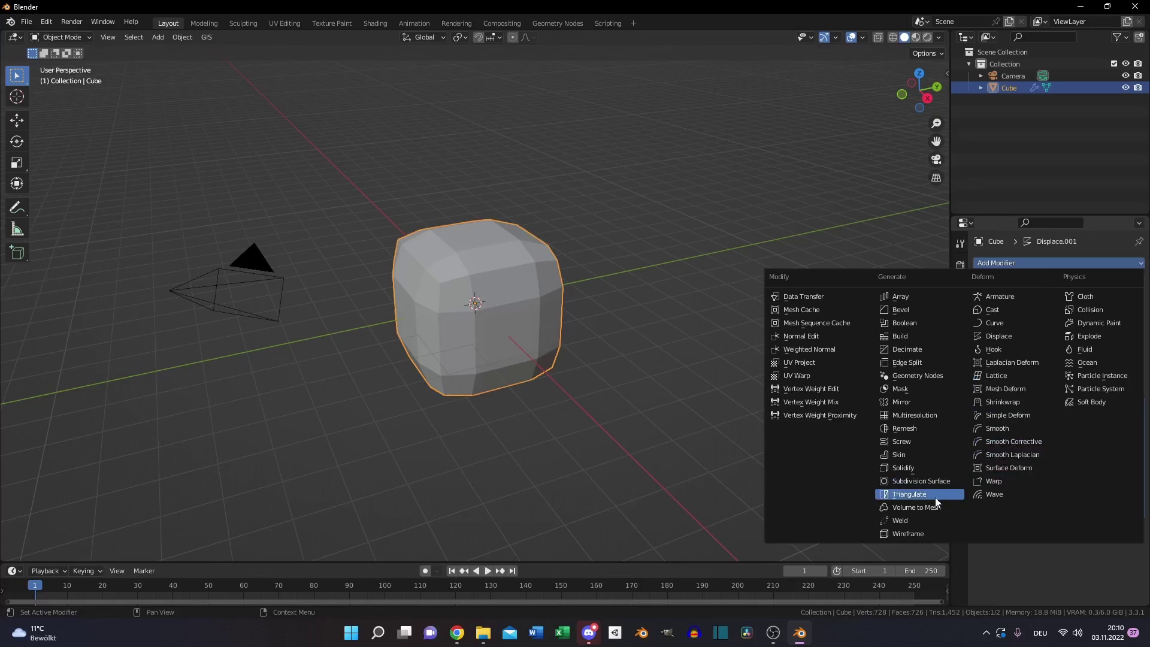
left_click(916, 481)
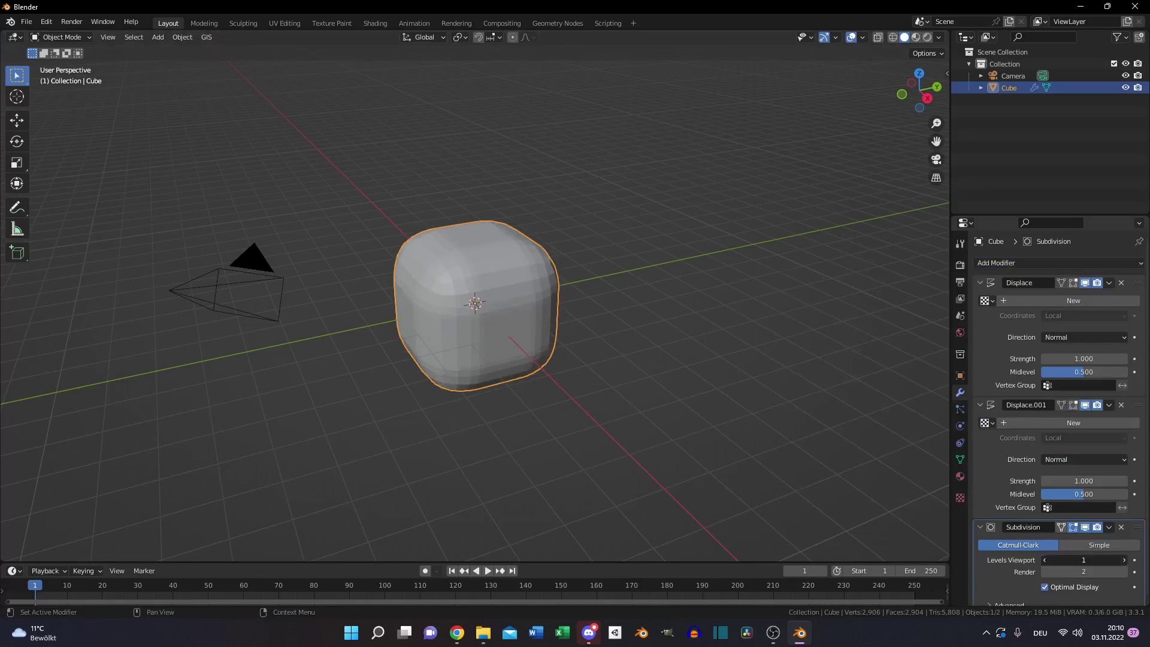
left_click(1122, 560)
Shade the cube smooth and create a new texture for the first Displace.
right_click(543, 311)
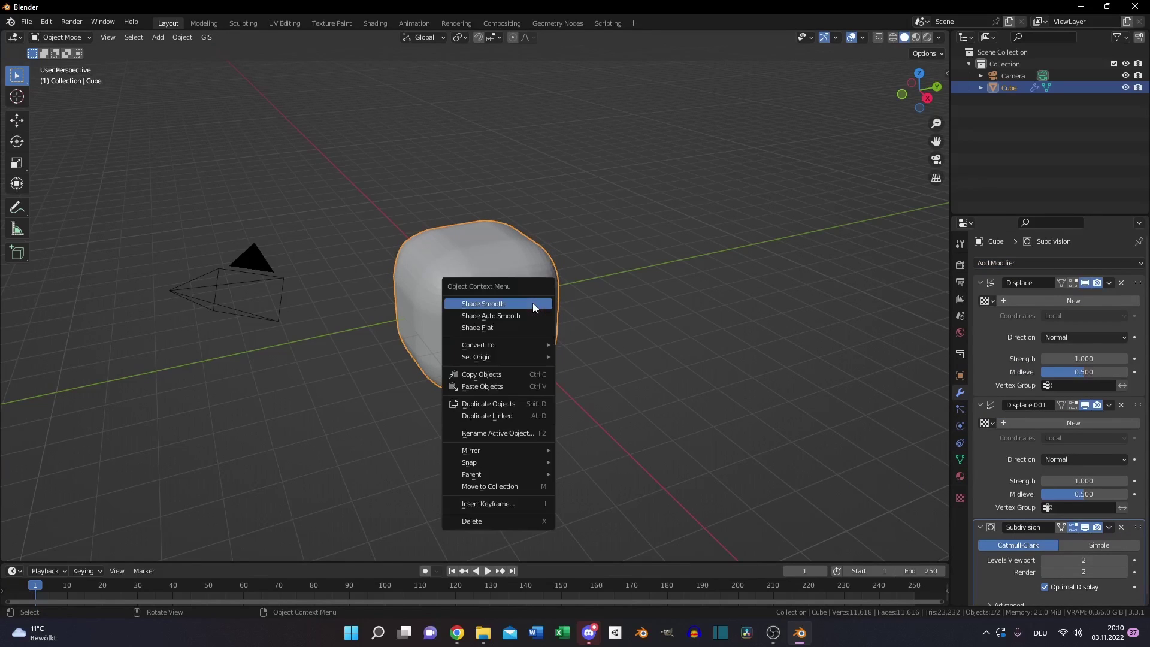
left_click(533, 303)
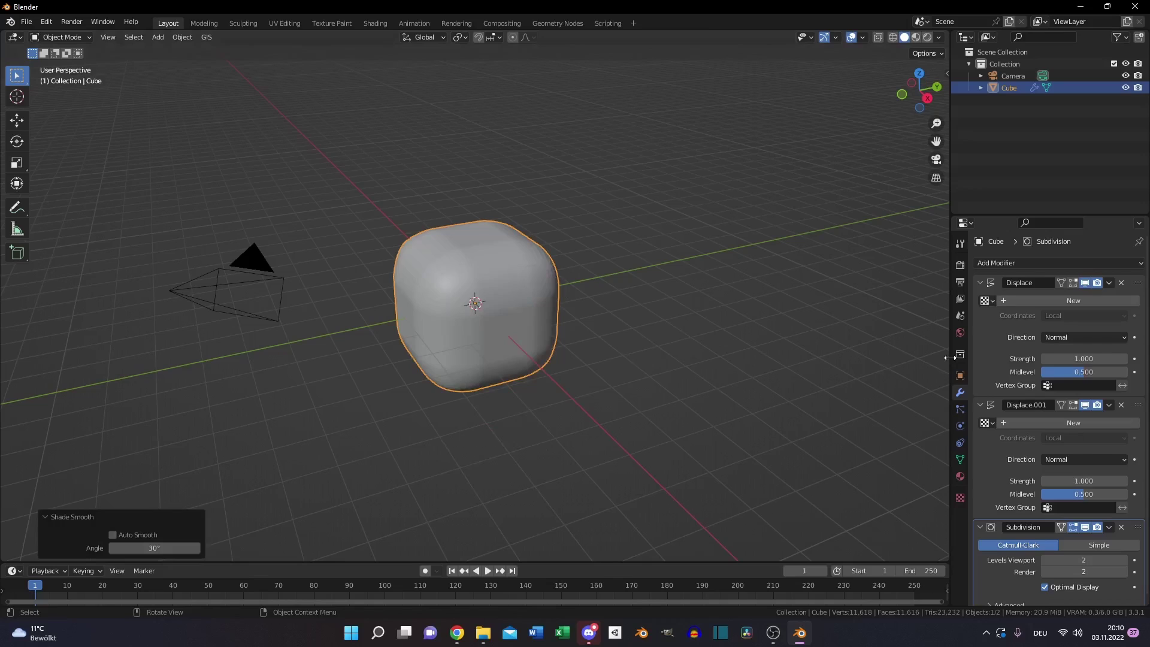
left_click(1007, 302)
Make the first displacement texture a Clouds pattern with size 2.00.
left_click(1029, 423)
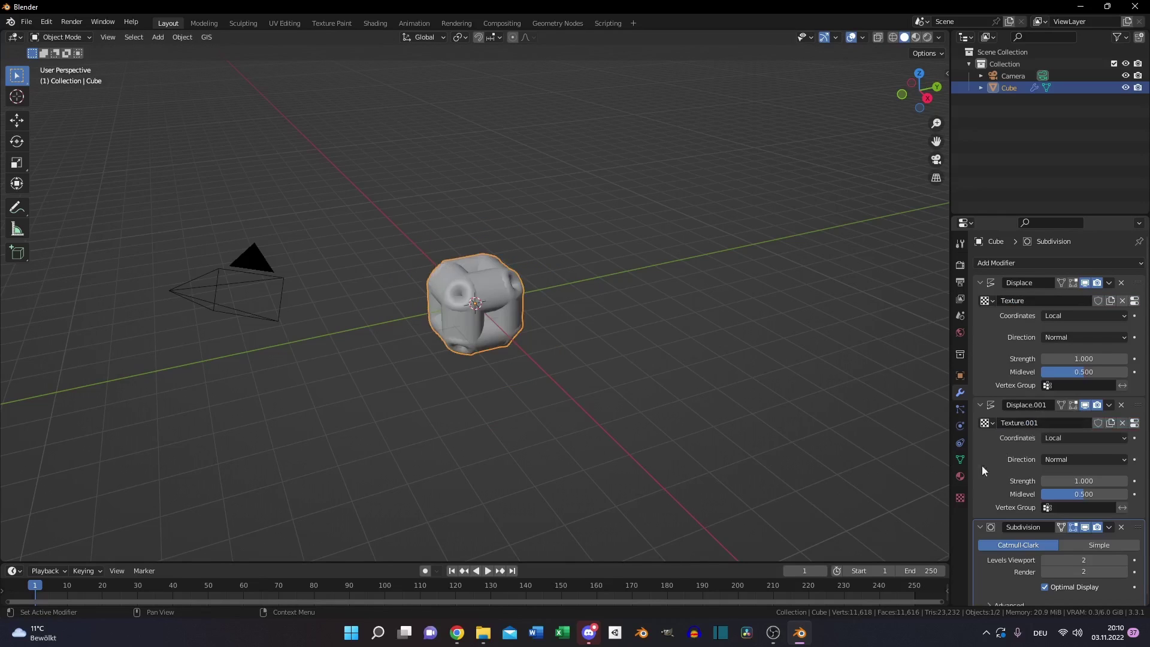
left_click(959, 498)
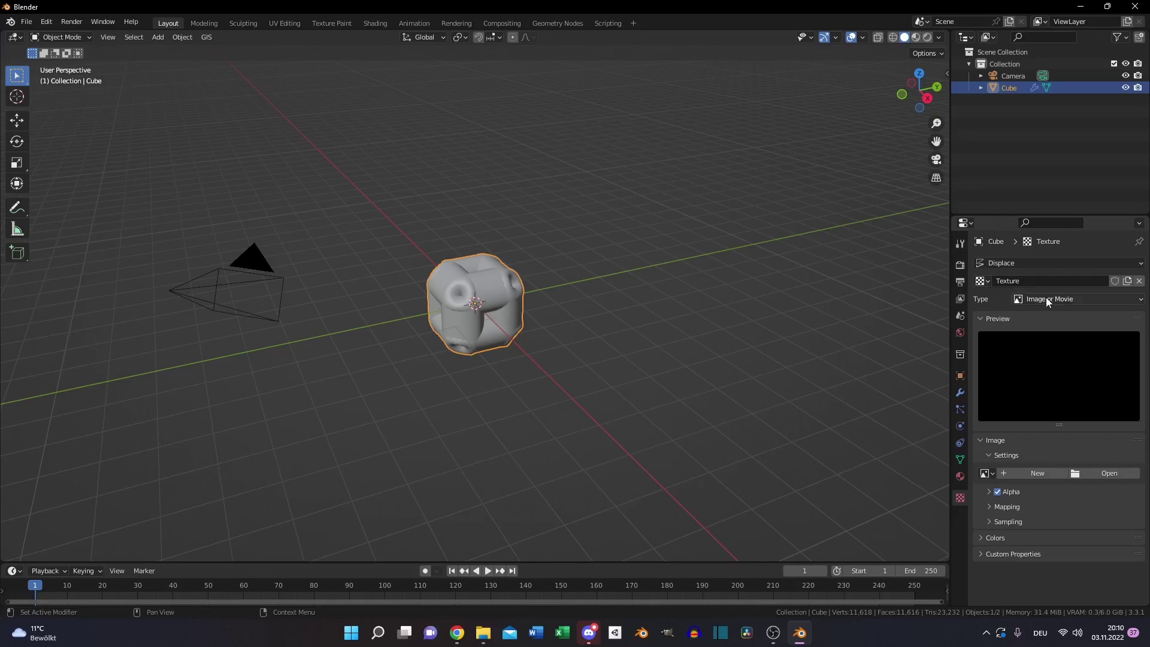
left_click(1022, 299)
left_click(1020, 336)
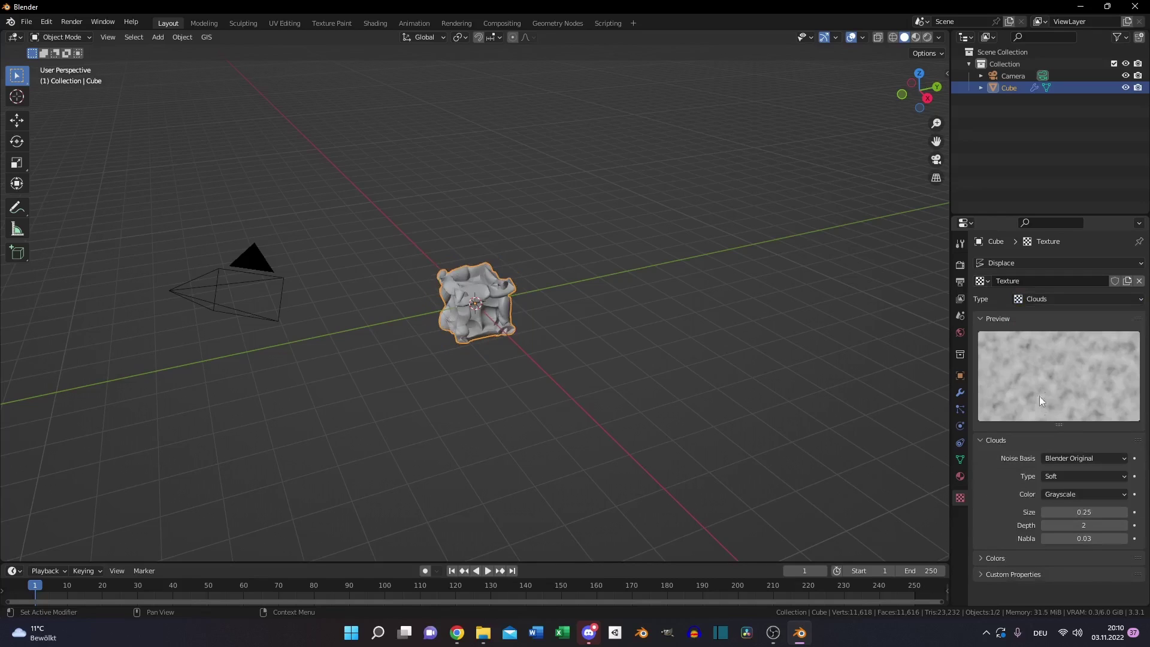
left_click(1077, 512)
type("1")
key("Return")
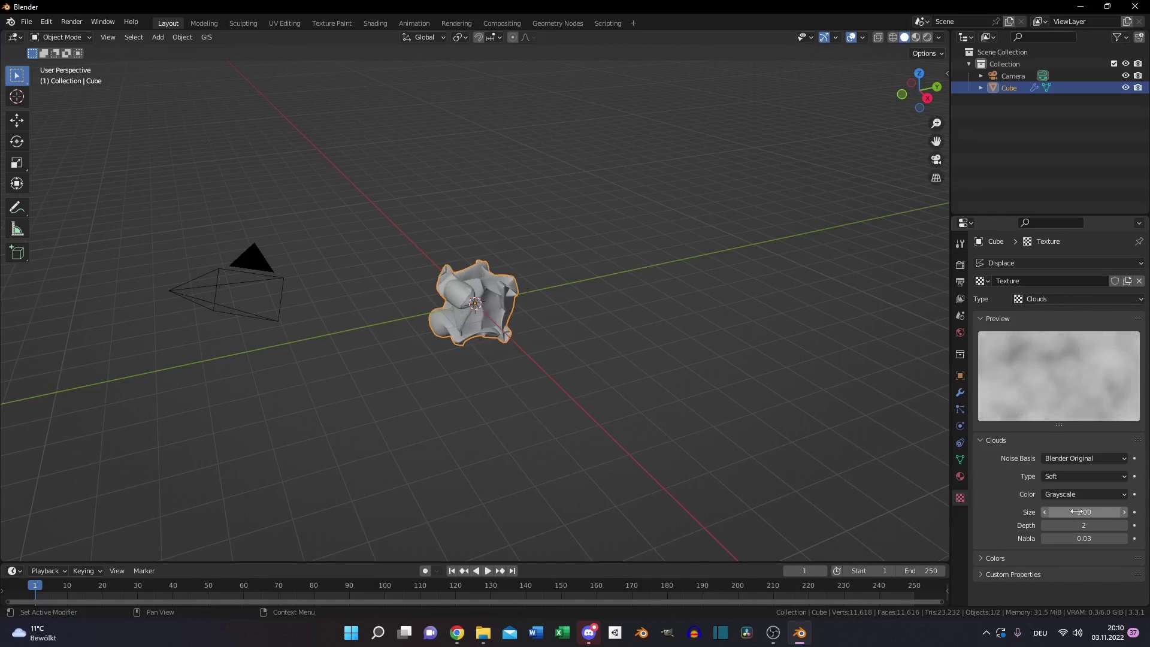
left_click(1076, 512)
type("2")
key("Return")
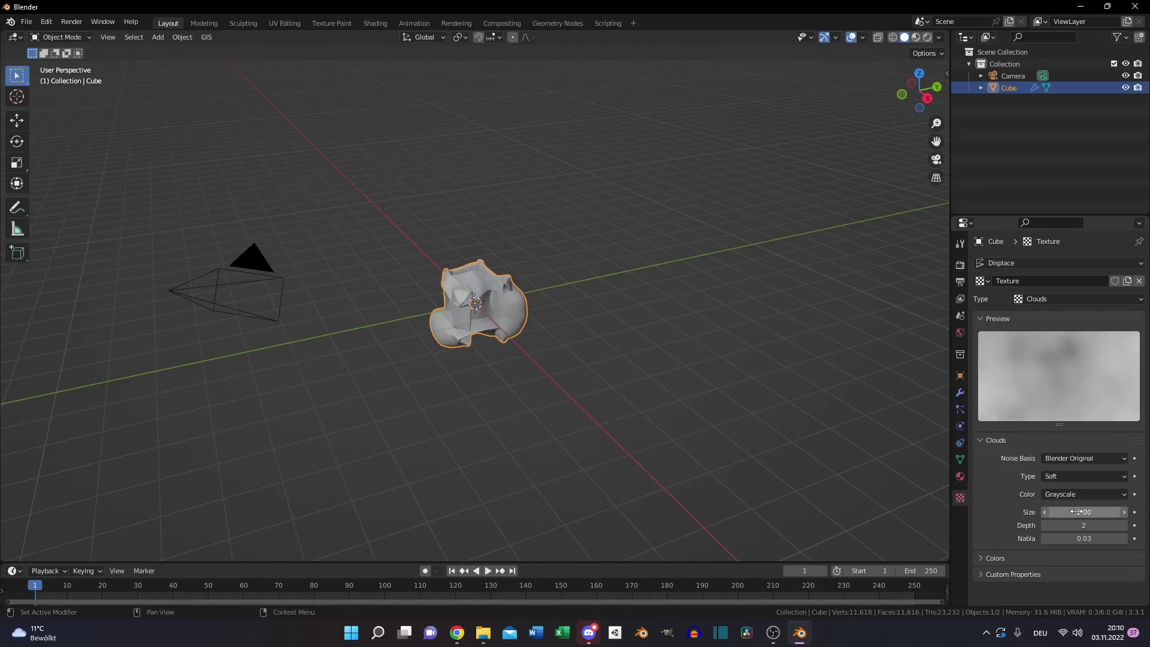
Switch to Texture.001 and make it a Voronoi pattern with size 1.00.
left_click(983, 281)
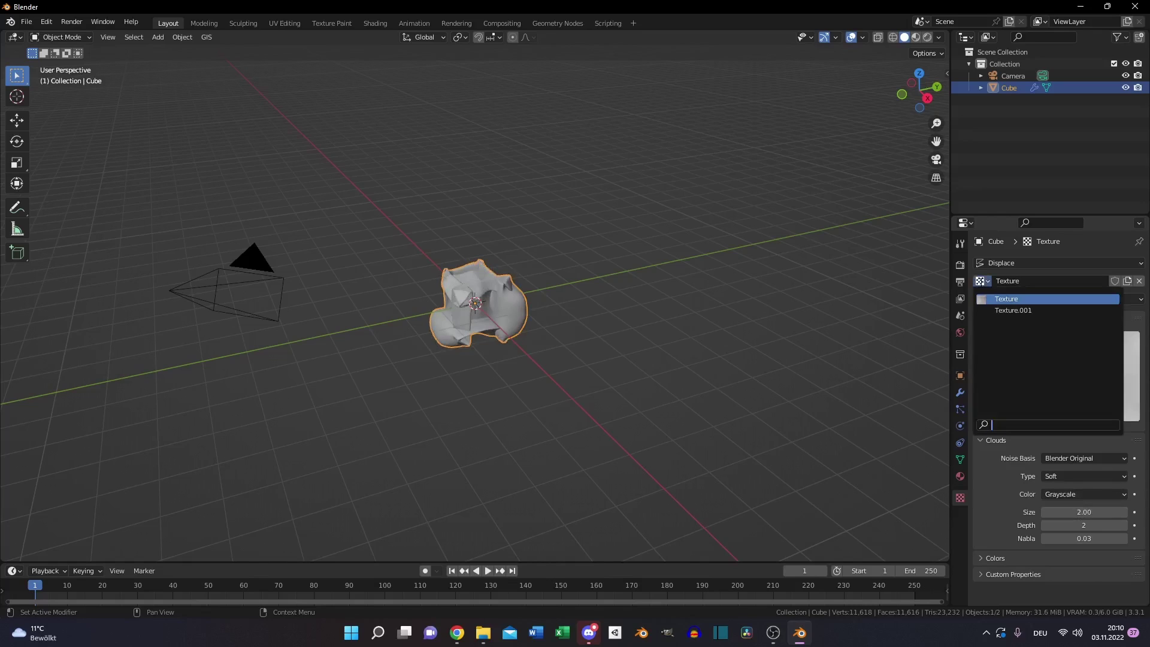
left_click(1018, 309)
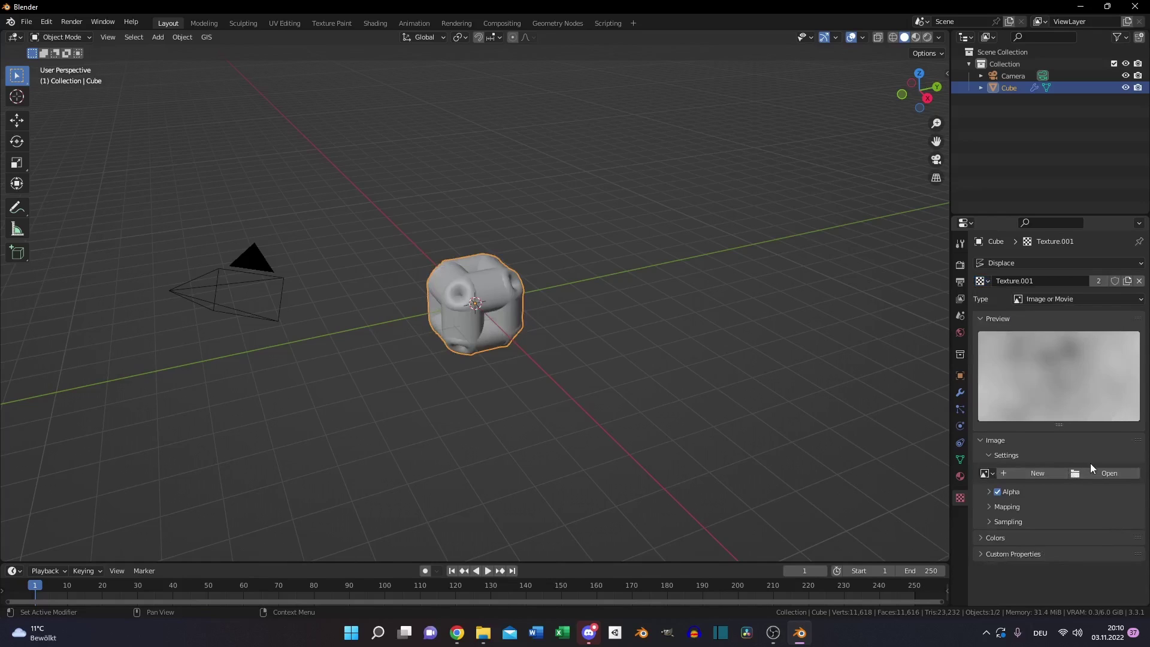
left_click(1058, 299)
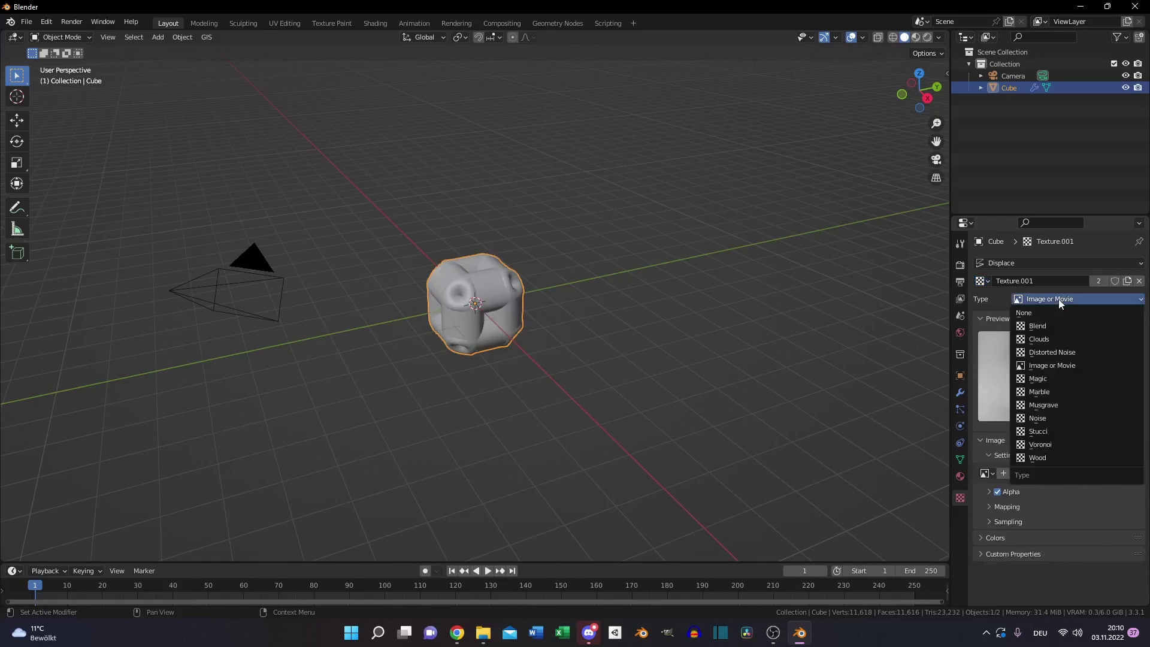
left_click(1062, 445)
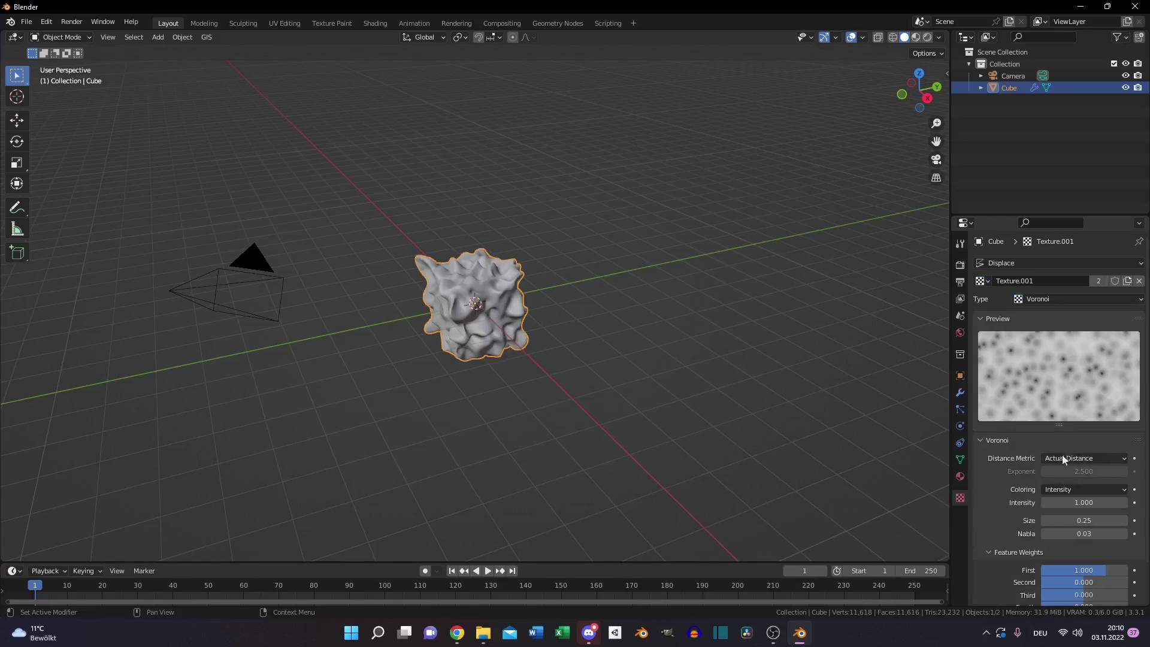
left_click(1087, 521)
type("1")
key("Return")
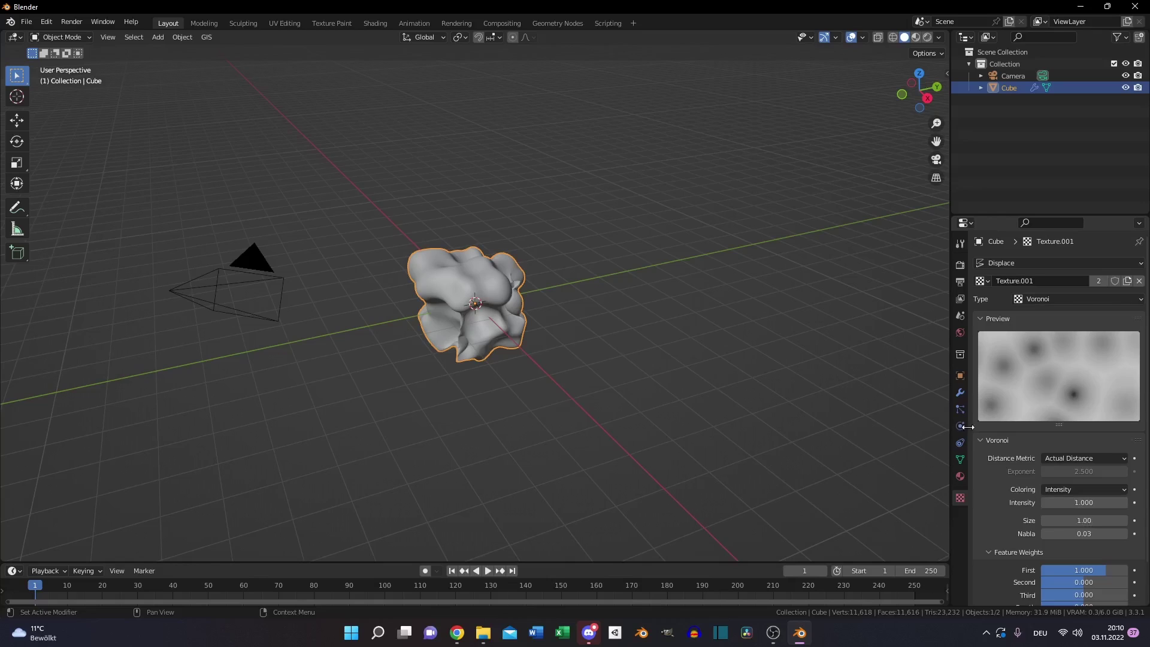
Assign Texture to the first Displace and set the two Displace strengths to 0.200 and 0.150.
left_click(960, 392)
left_click(986, 301)
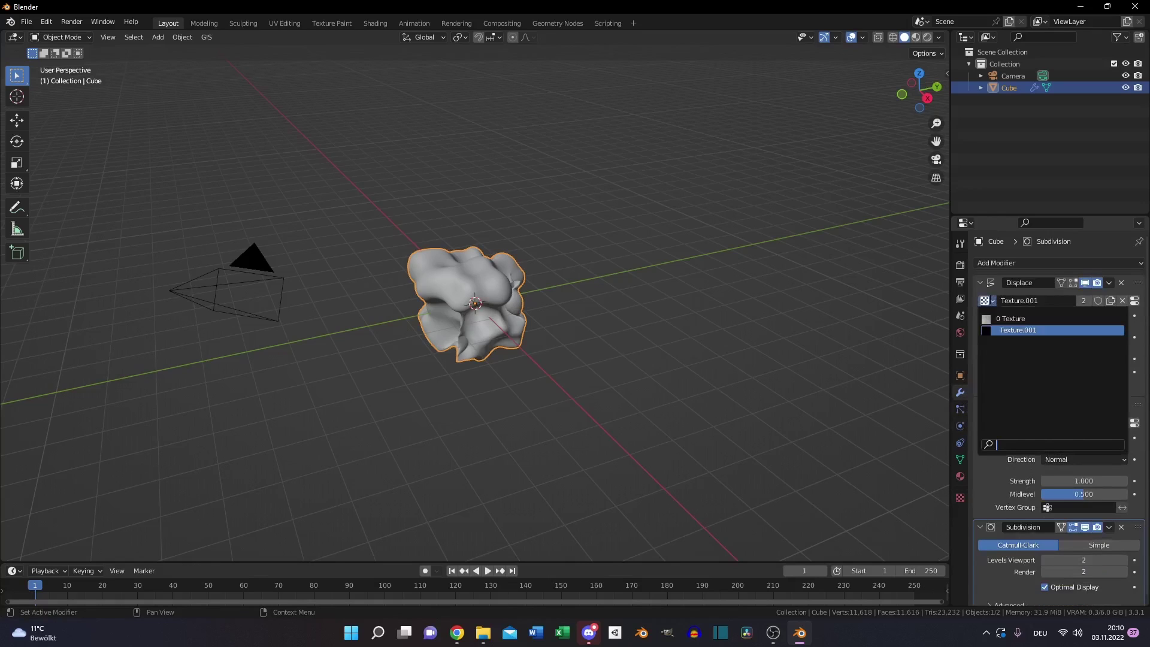
left_click(1000, 319)
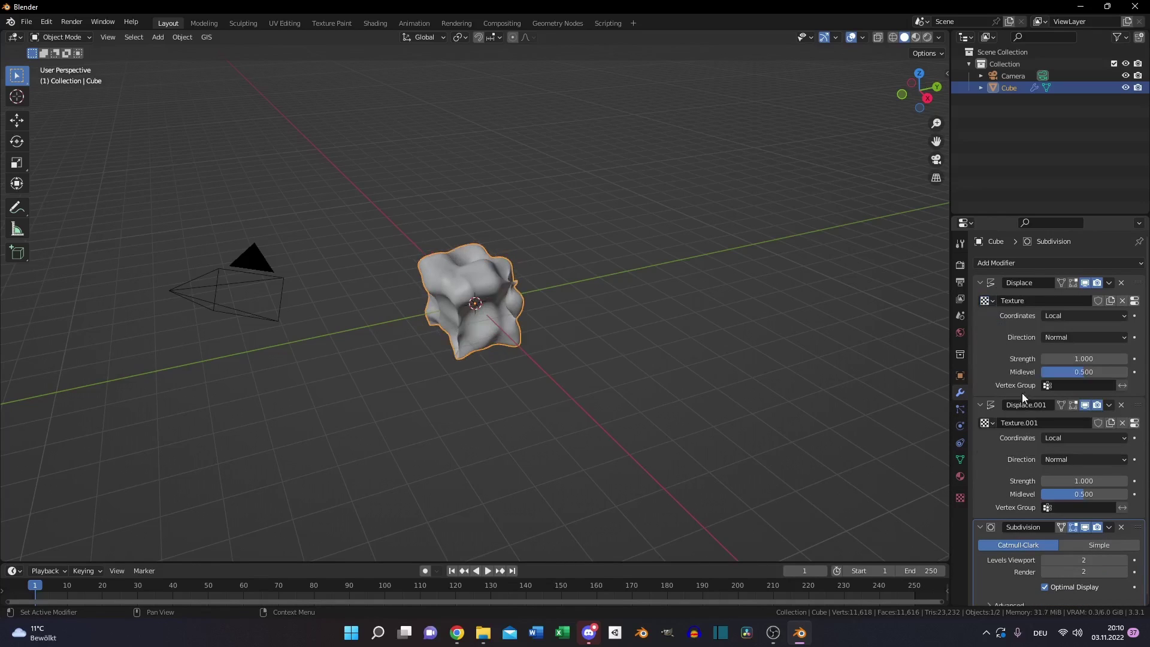
left_click(1087, 358)
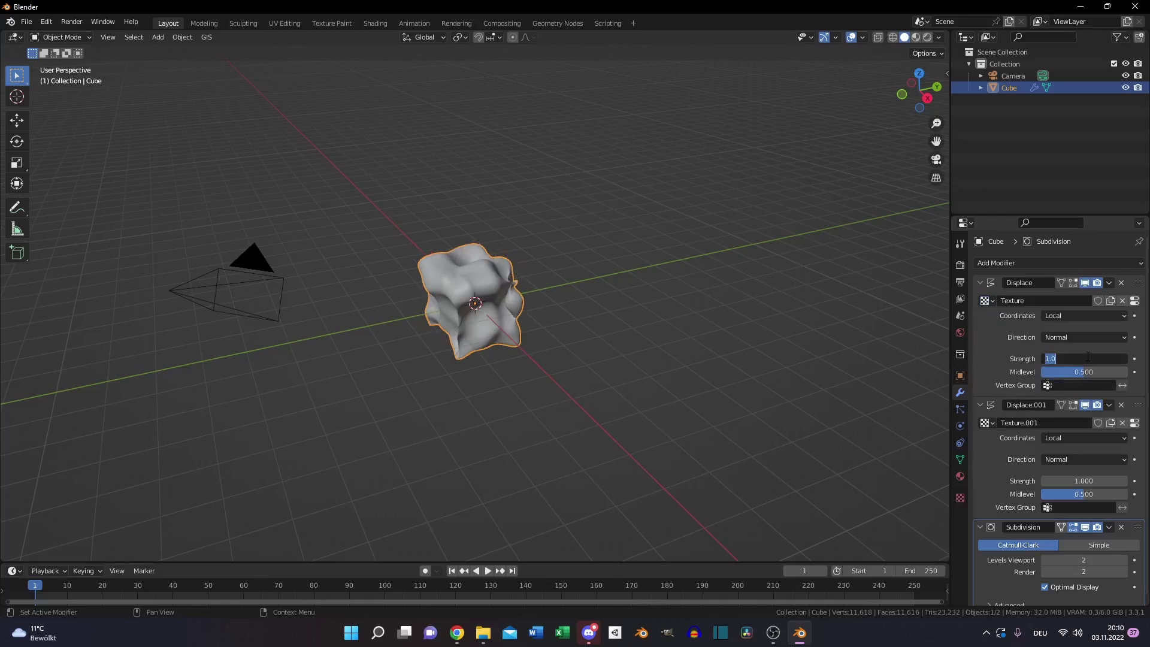
type("0.2")
key("Return")
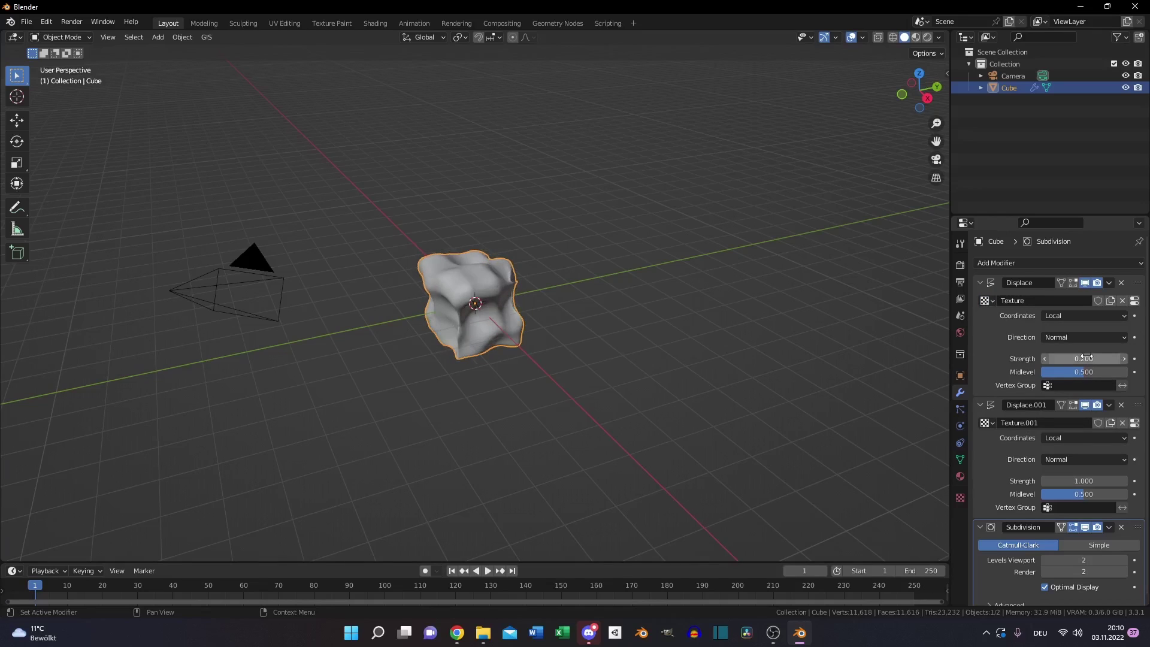
left_click(1082, 478)
key("BackSpace")
key("Return")
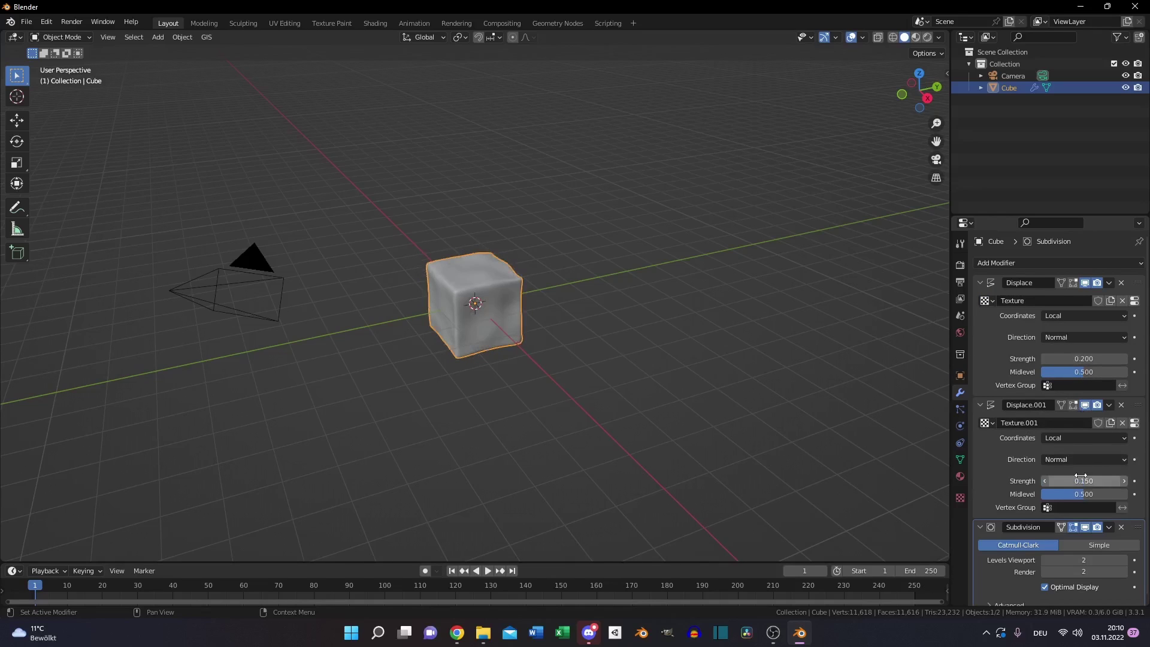
Apply the Displace, Displace.001 and Subdivision modifiers to the cube's mesh.
scroll(523, 377, "up", 4)
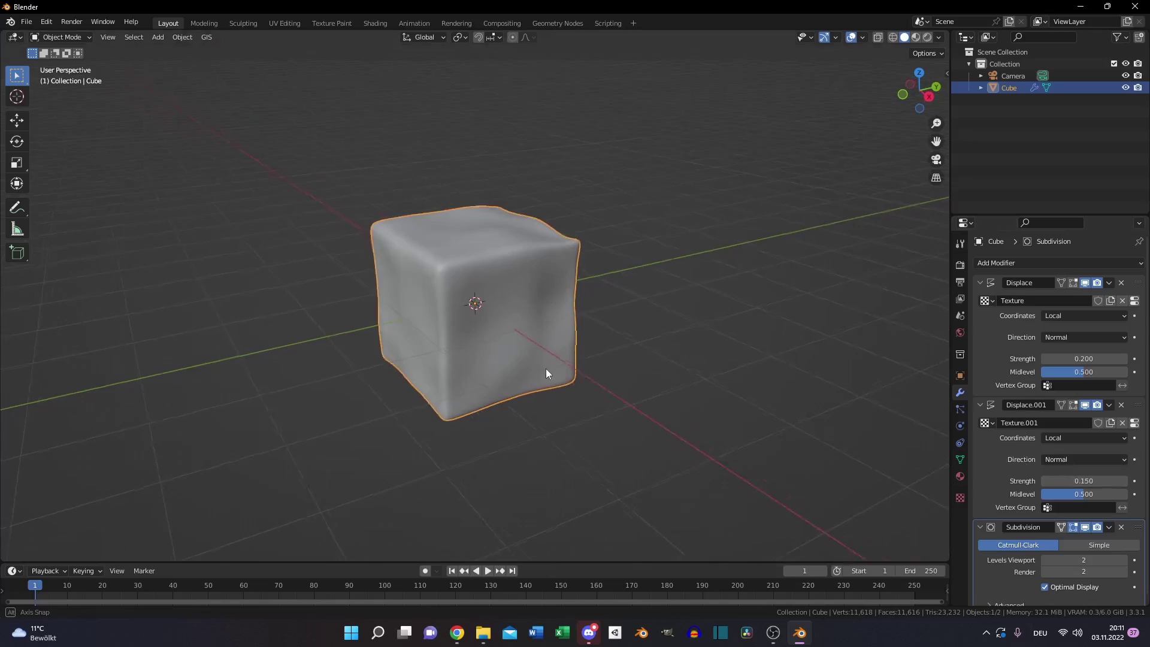
middle_click_drag(544, 375, 601, 347)
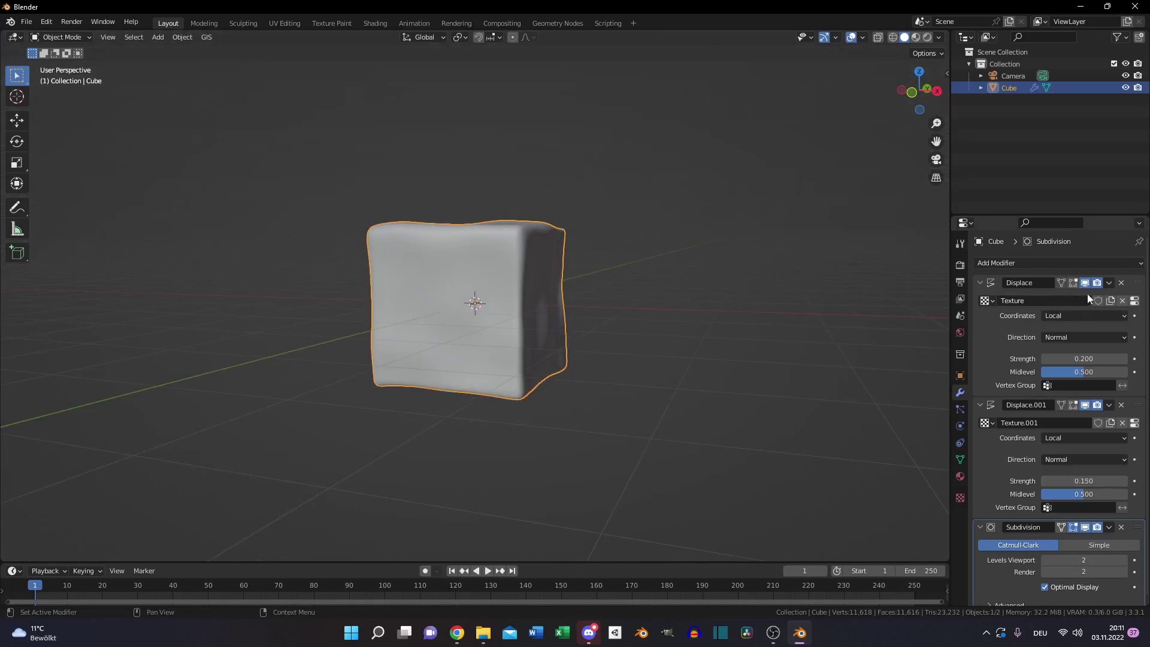
left_click(1126, 285)
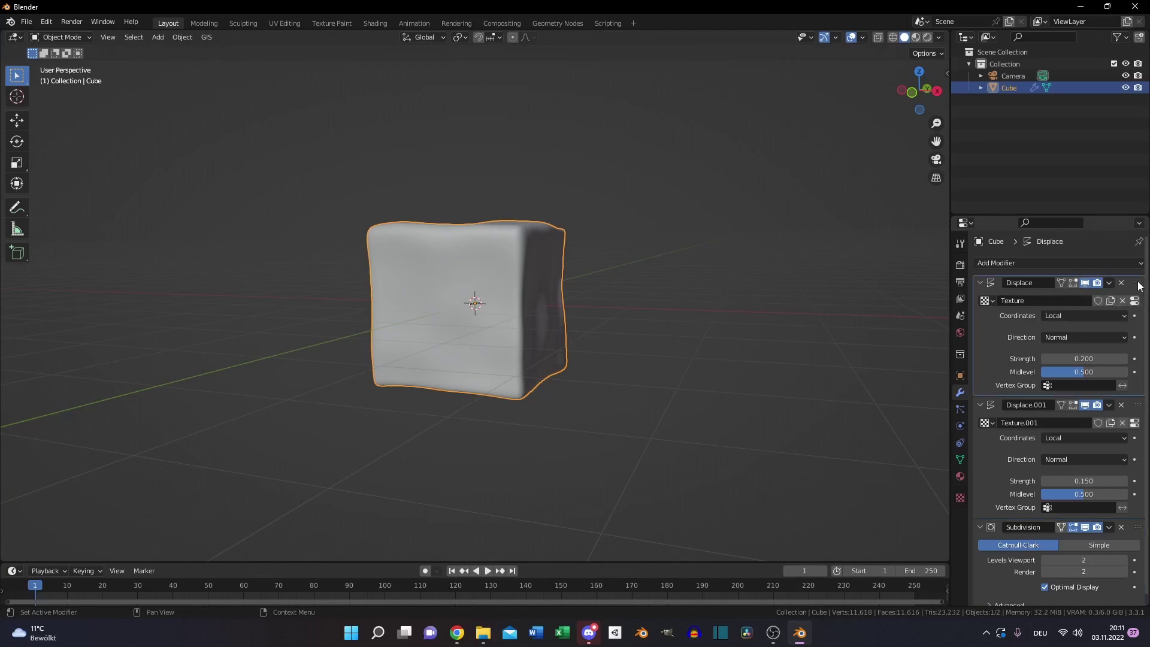
key("ctrl+a")
key("ctrl+a")
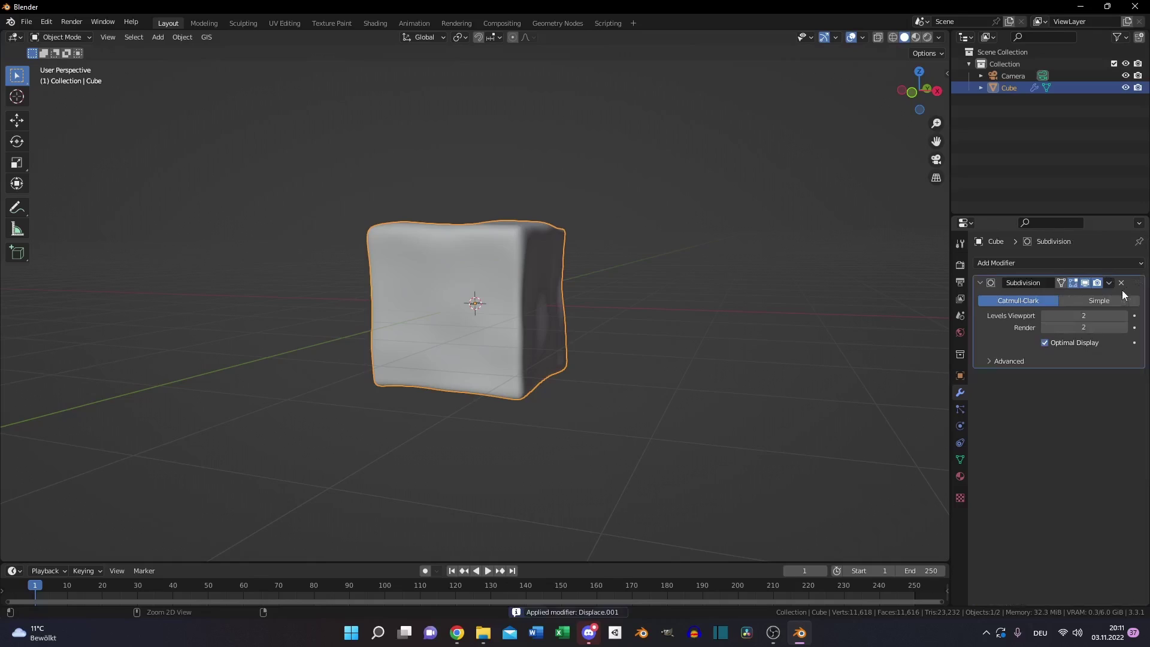
key("ctrl+a")
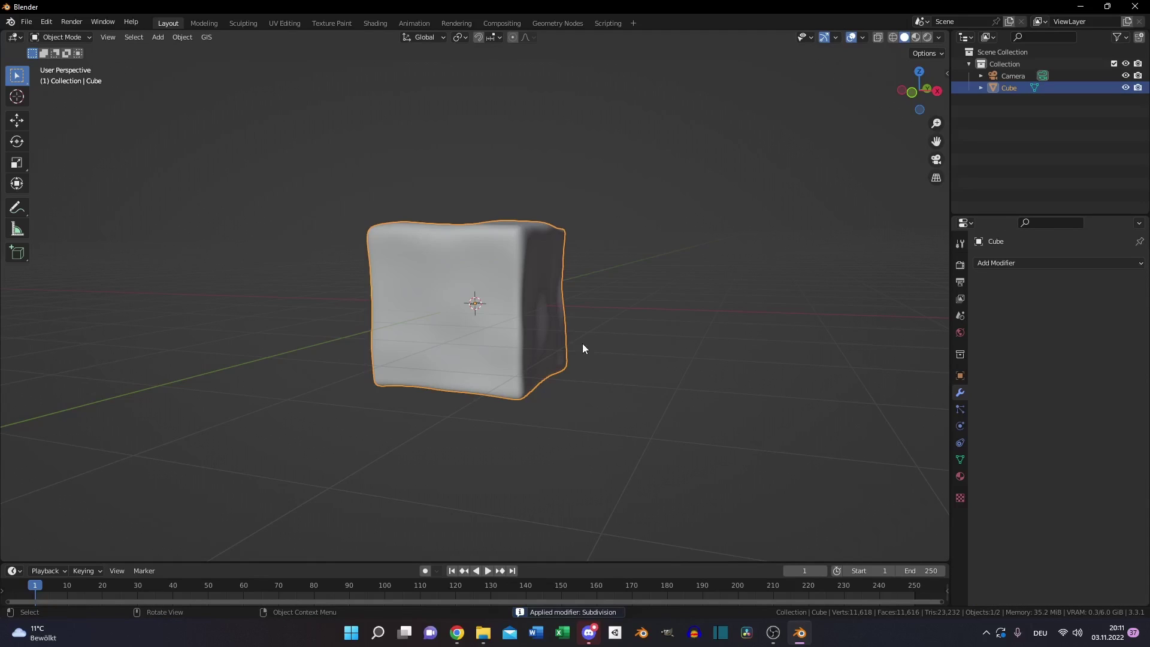
Add an Ico Sphere with 4 subdivisions.
left_click(160, 37)
mouse_move(167, 52)
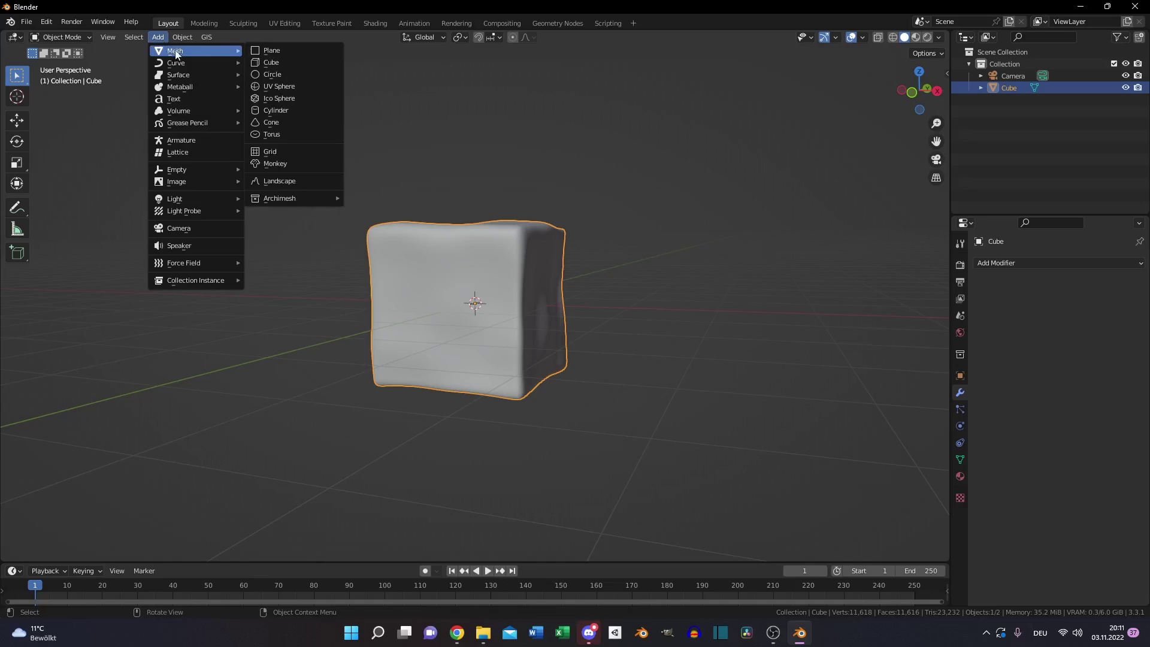
left_click(295, 97)
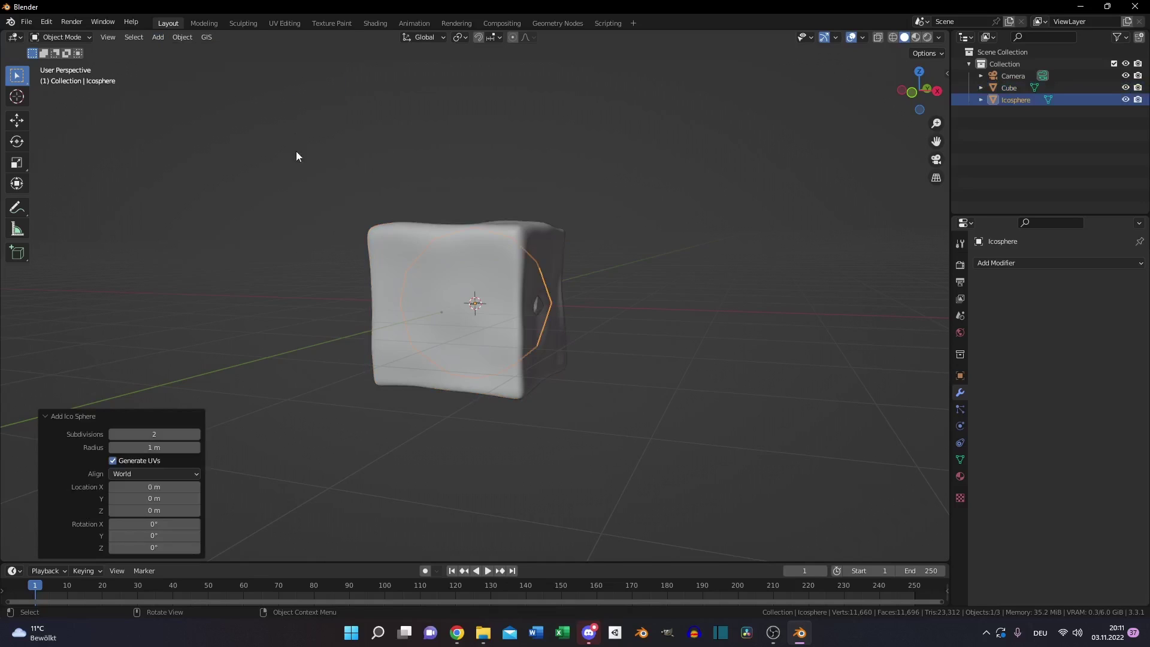
left_click(198, 435)
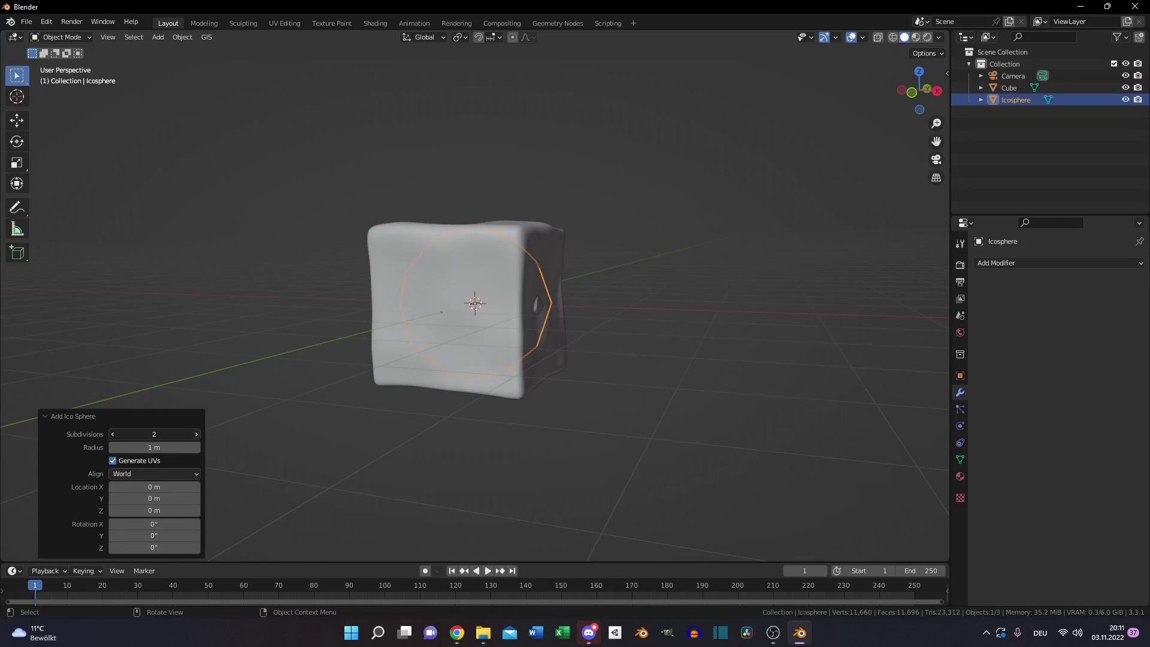
left_click(198, 435)
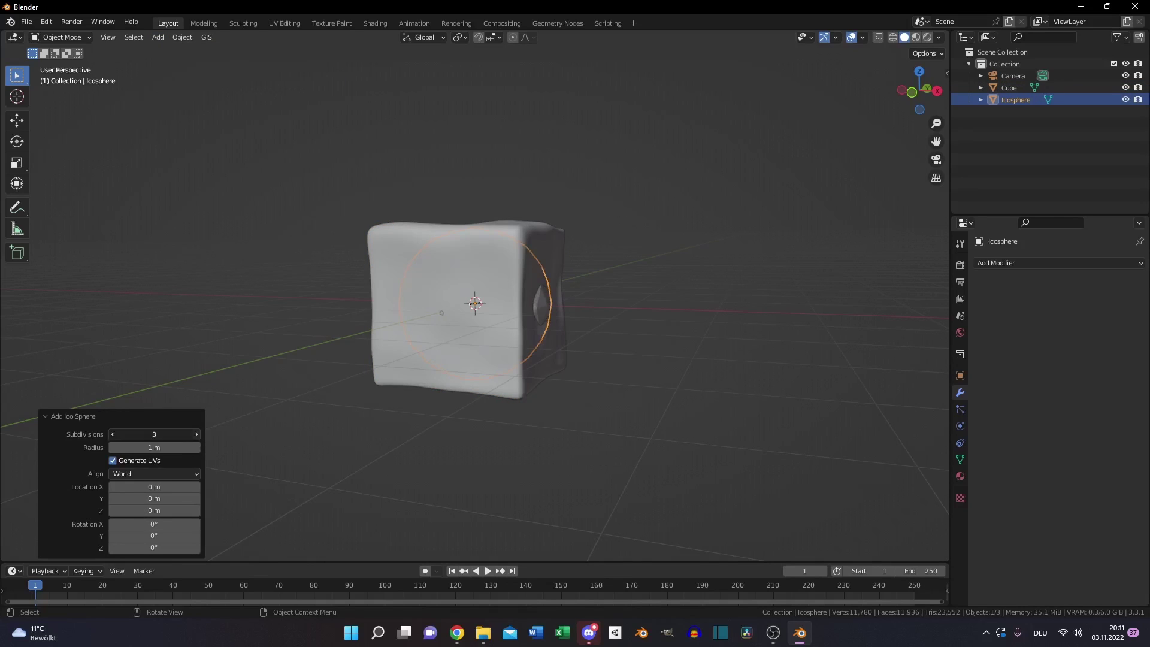
Add a Subdivision Surface modifier to the icosphere and apply it.
left_click(1026, 264)
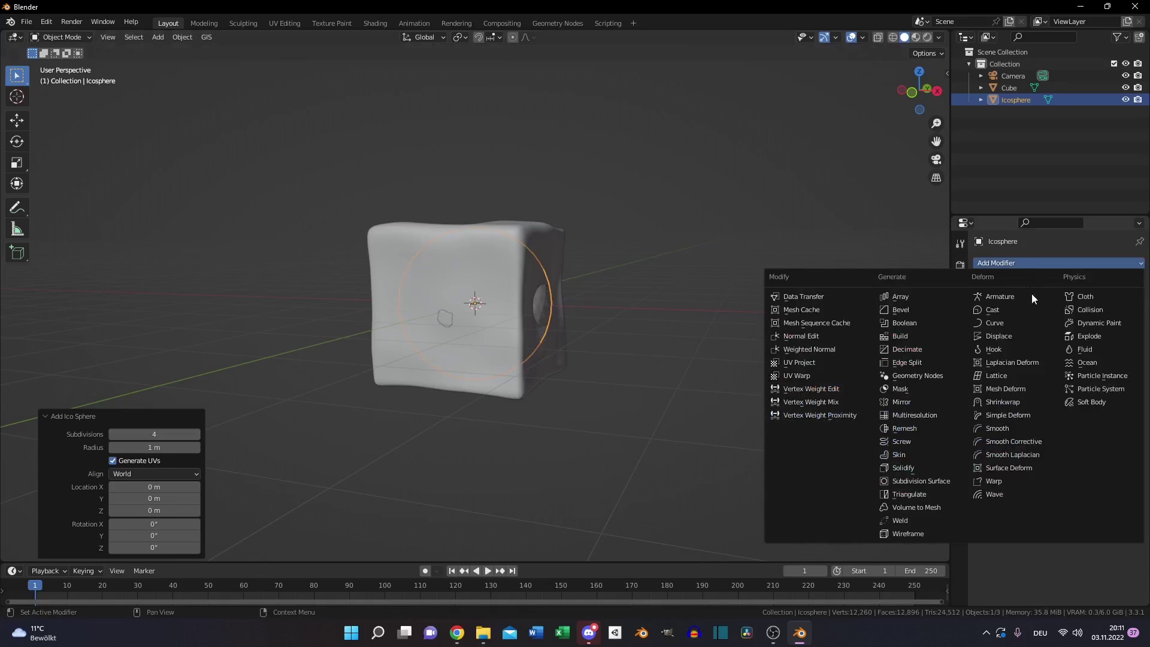
left_click(923, 483)
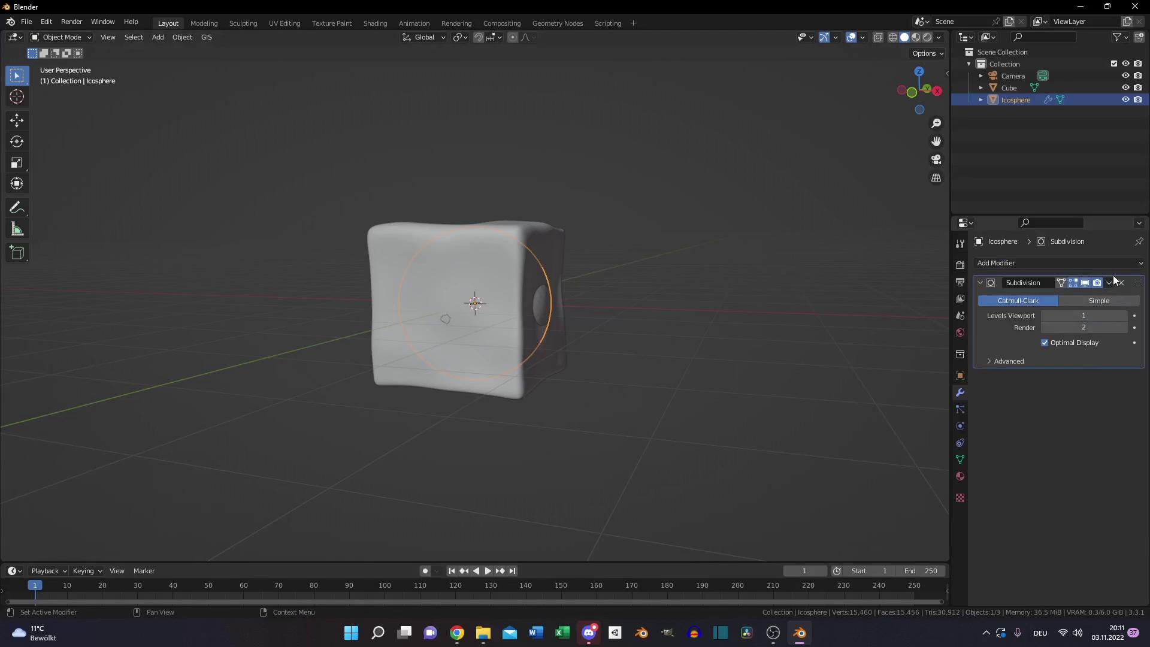
key("ctrl+a")
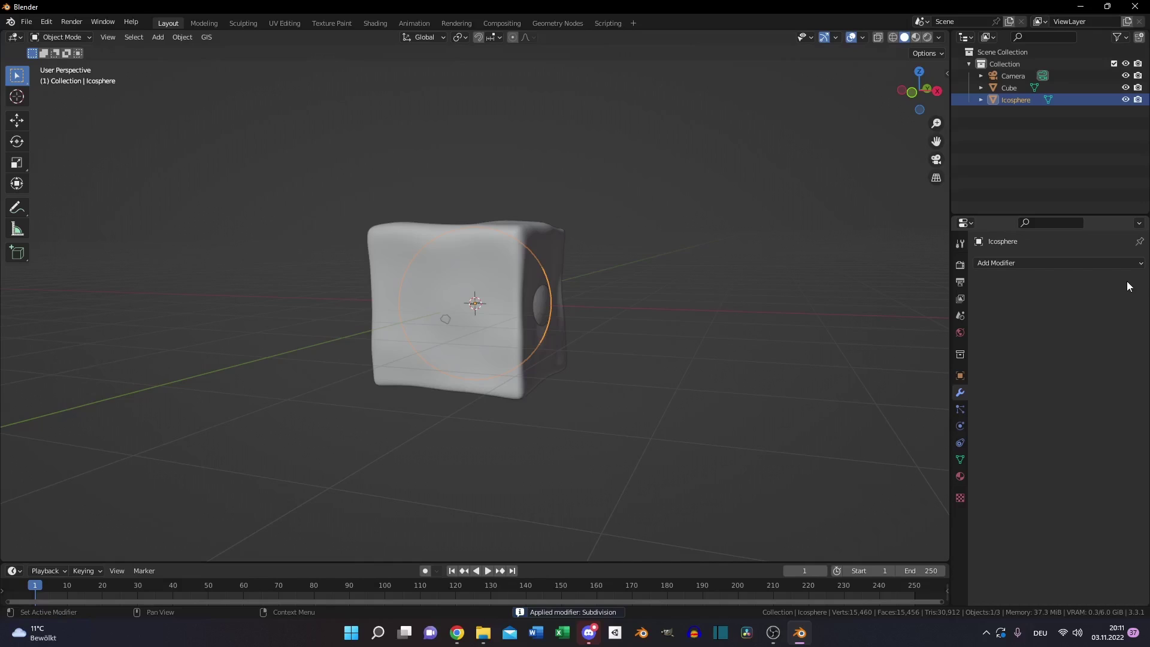
Give the icosphere a Displace modifier driven by the existing Texture.
left_click(1072, 264)
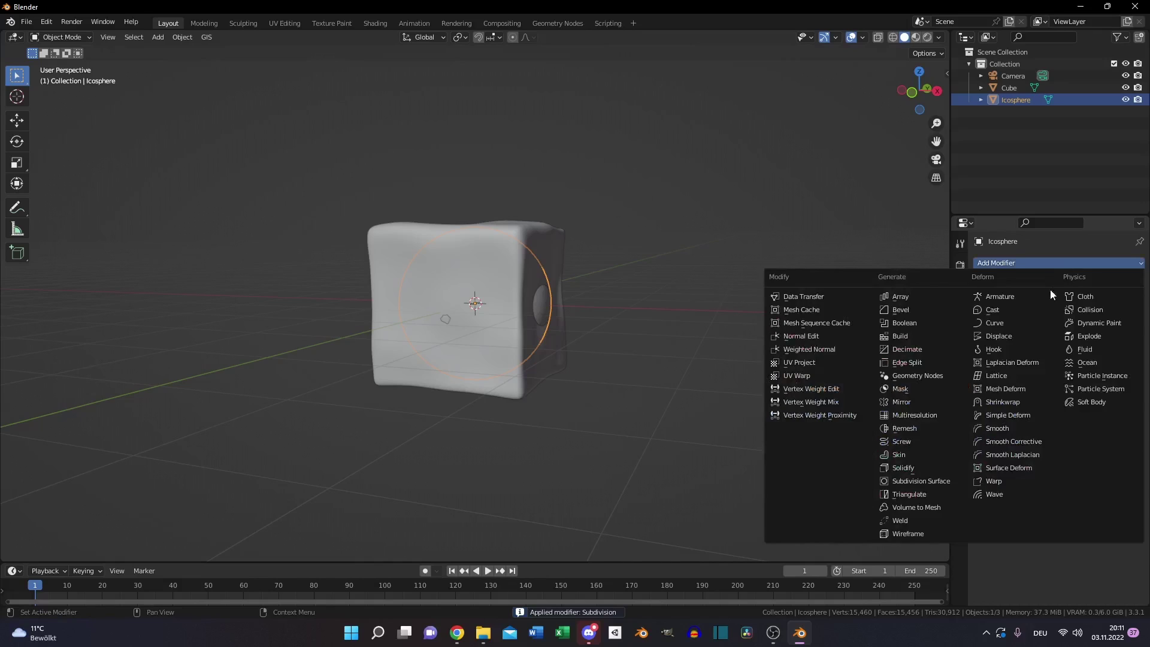
left_click(1015, 336)
left_click(987, 300)
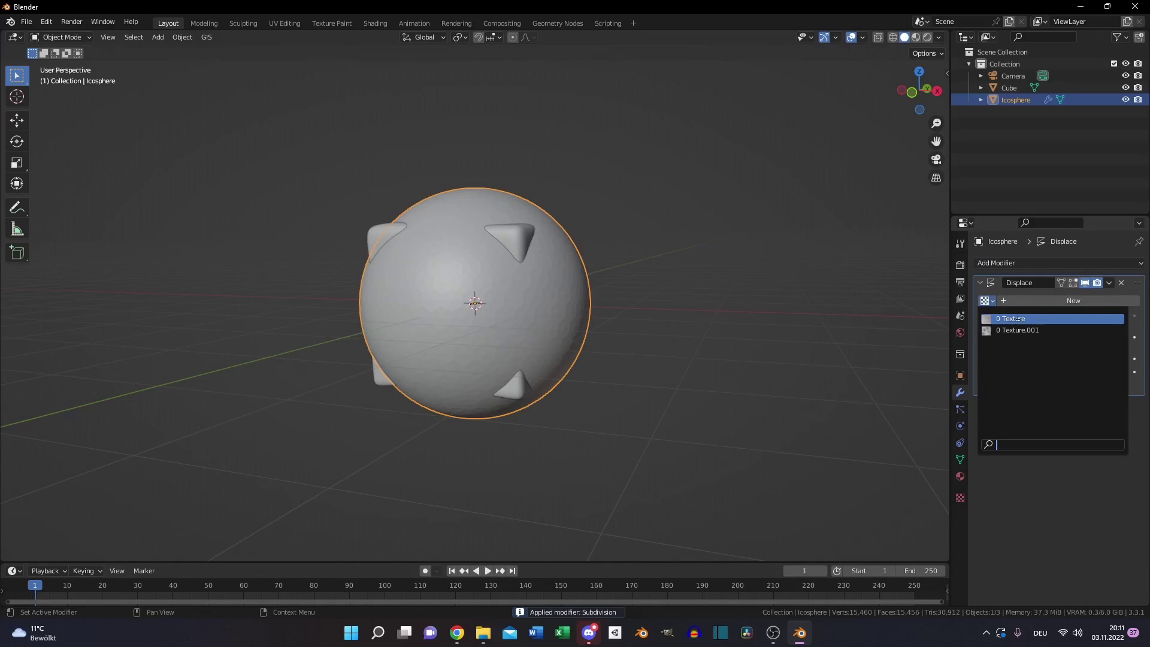
left_click(1020, 321)
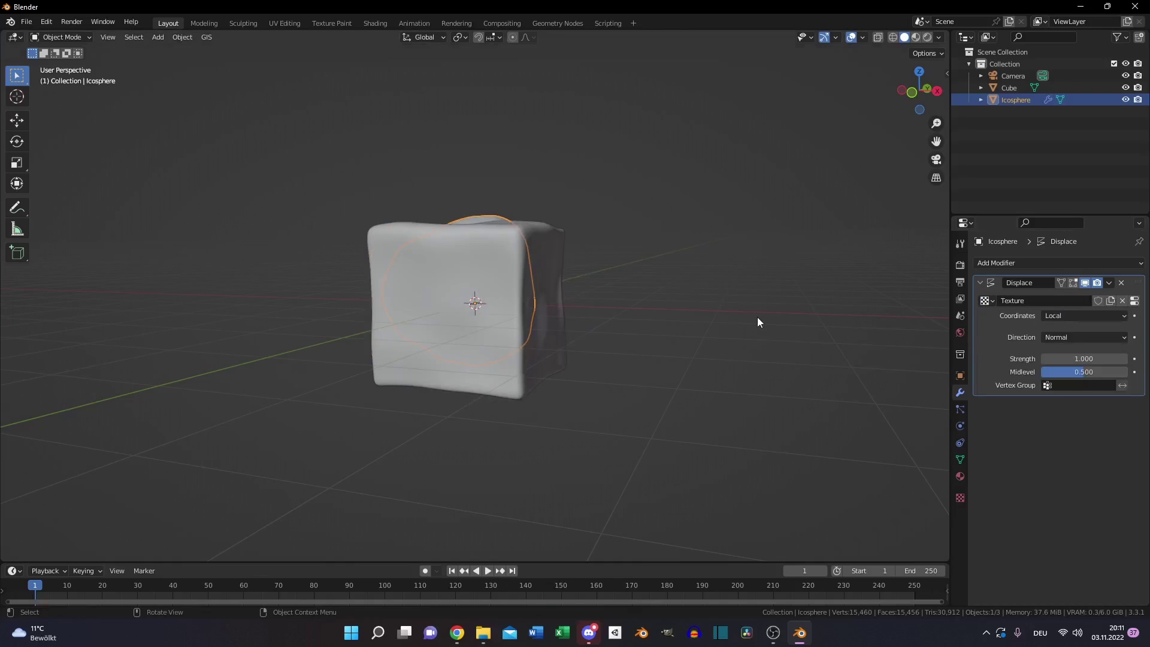
middle_click_drag(722, 289, 329, 294)
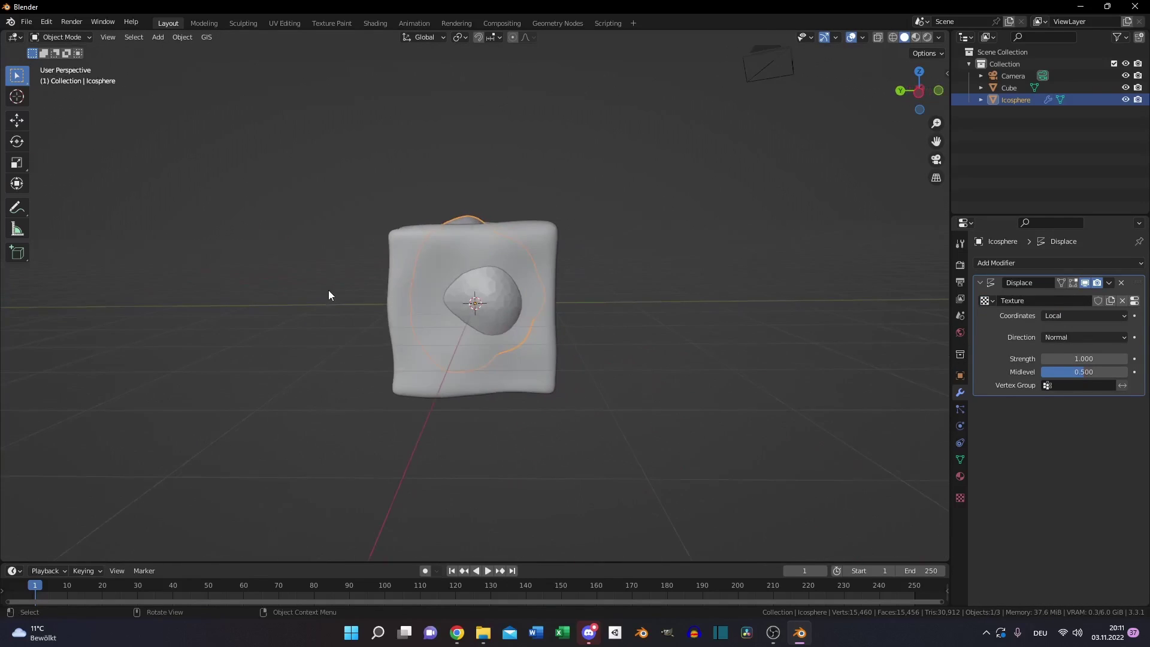
Shade the icosphere smooth and apply its Displace modifier.
right_click(467, 297)
left_click(482, 291)
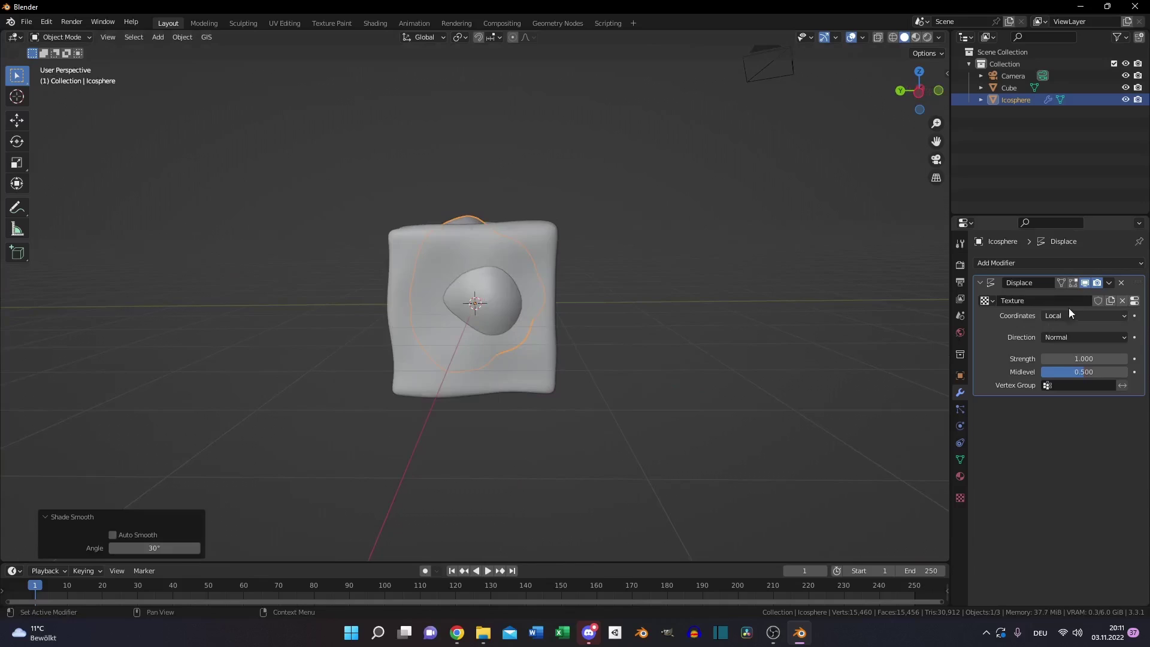
key("Caps_Lock")
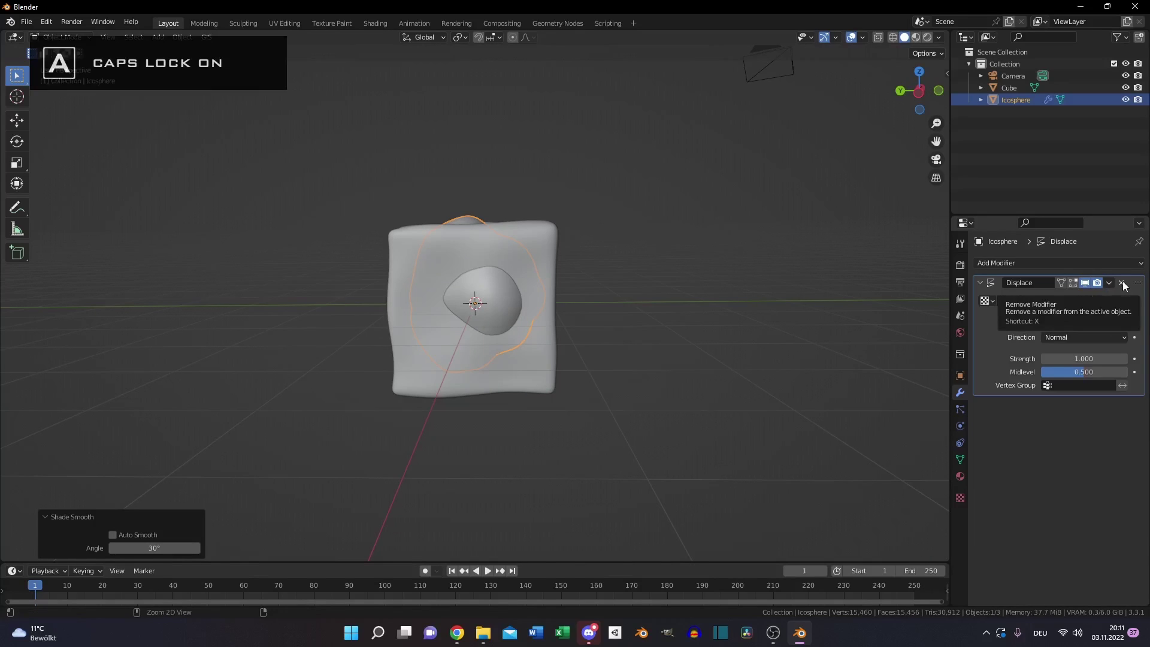
key("Caps_Lock")
key("ctrl+a")
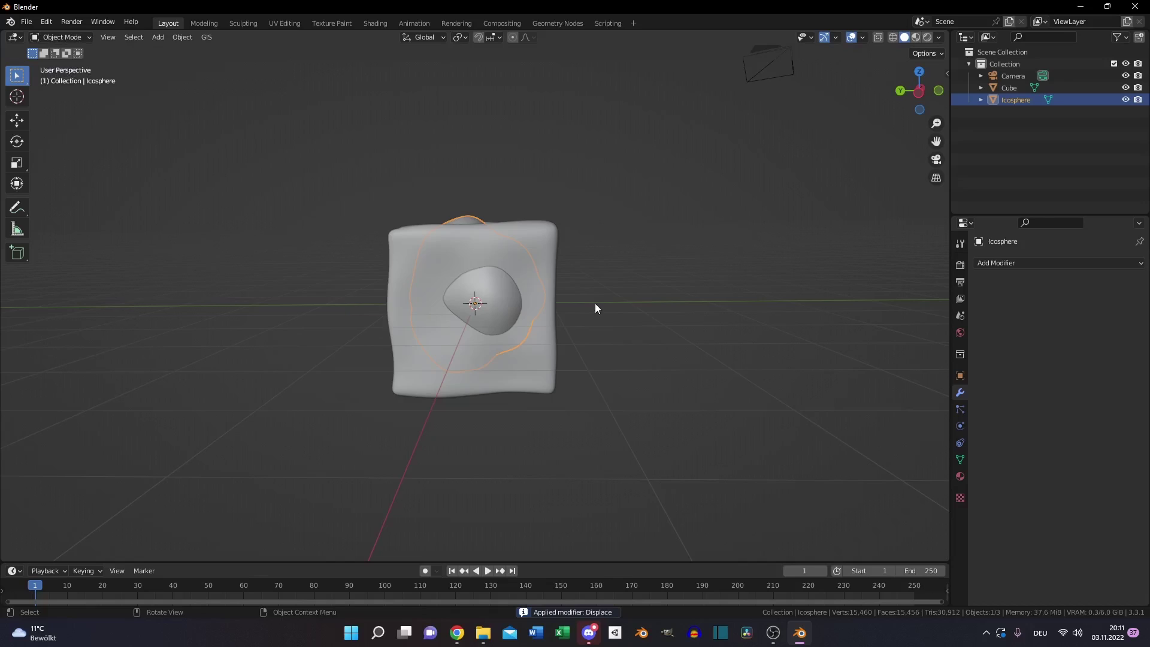
Scale the icosphere down to 0.844 in the front orthographic view.
key("KP_1")
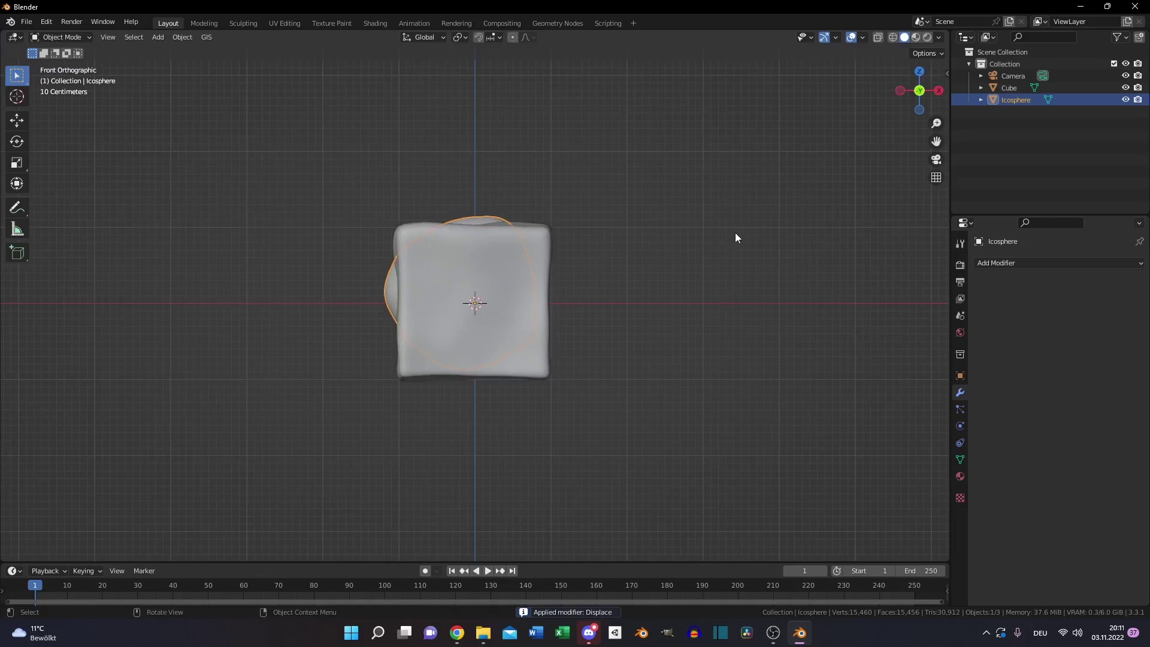
key("s")
left_click(693, 242)
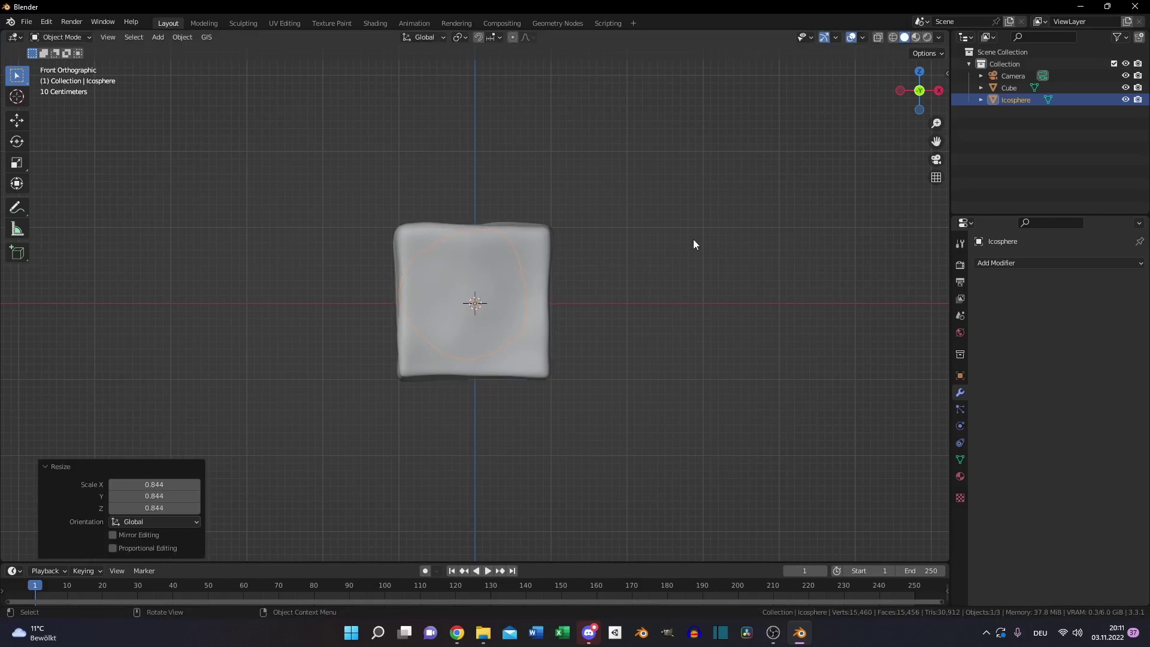
In wireframe, shift the icosphere's mesh 0.115 m in X and −0.091 m in Z, then enlarge the timeline.
key("Tab")
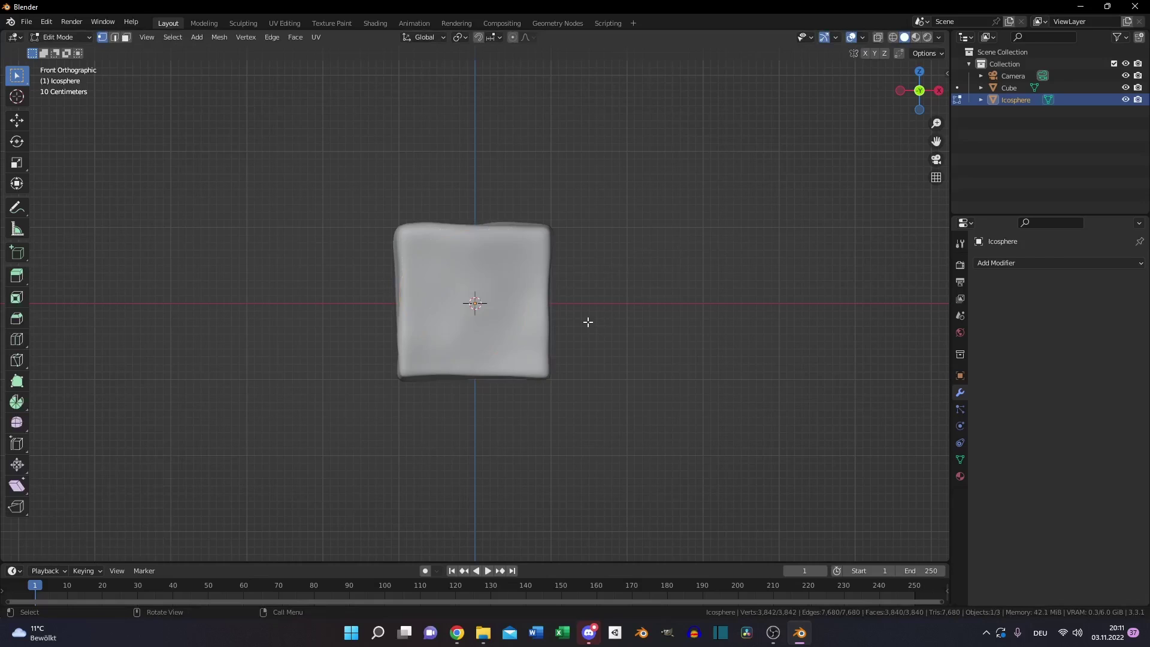
key("z")
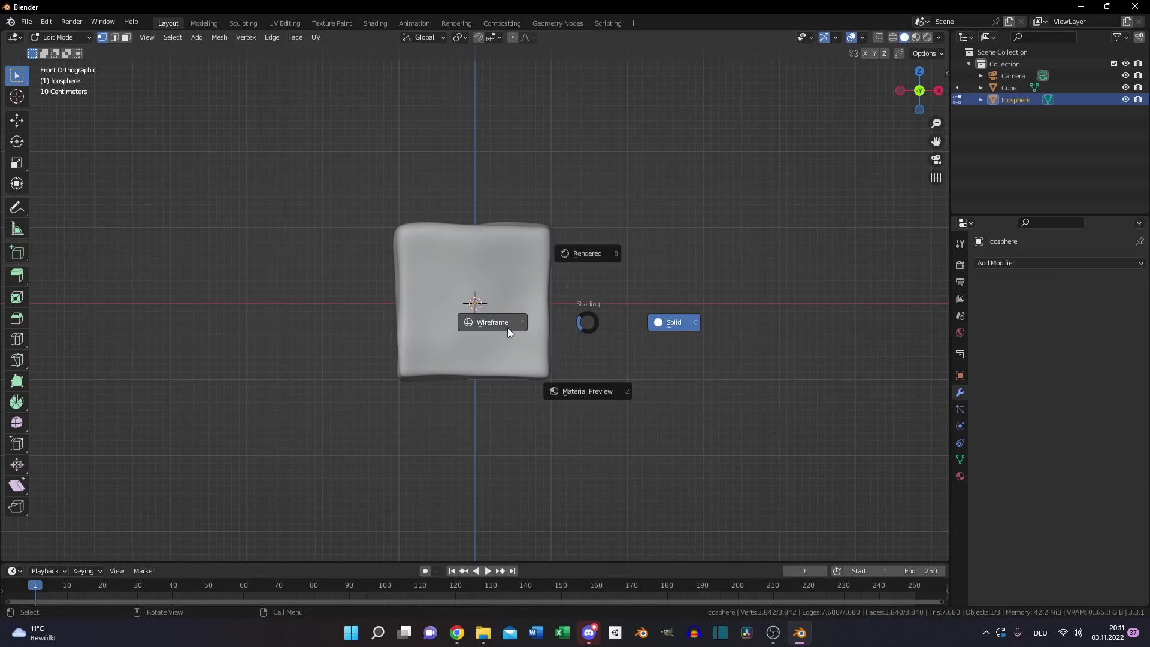
left_click(505, 328)
key("g")
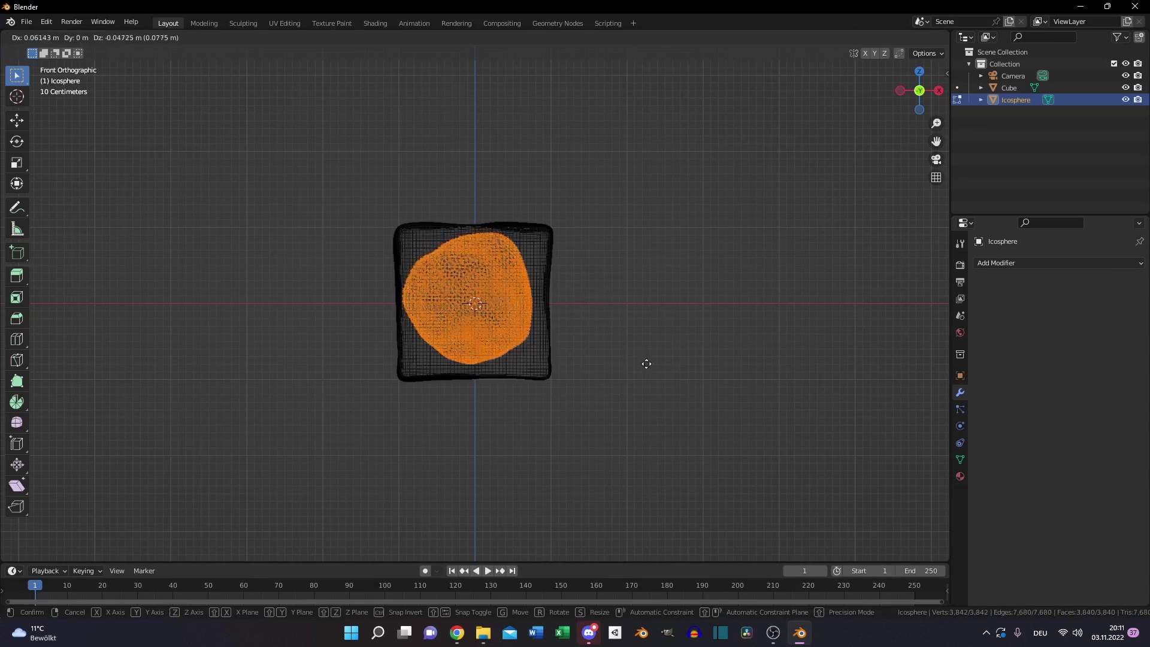
left_click(684, 396)
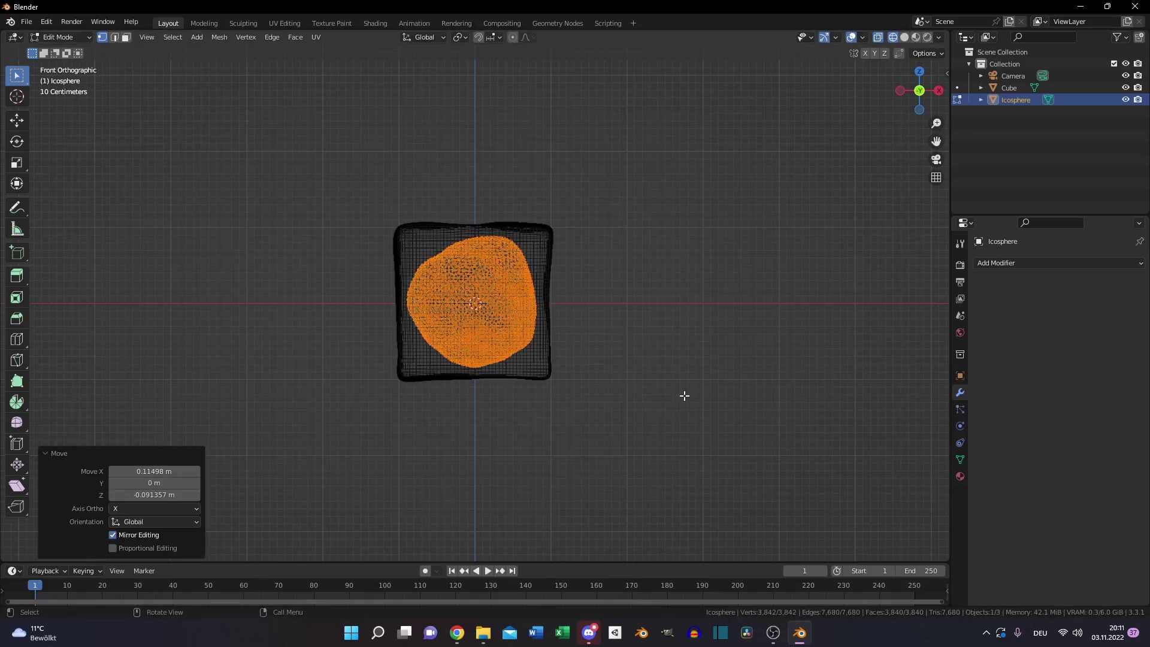
key("KP_3")
key("KP_5")
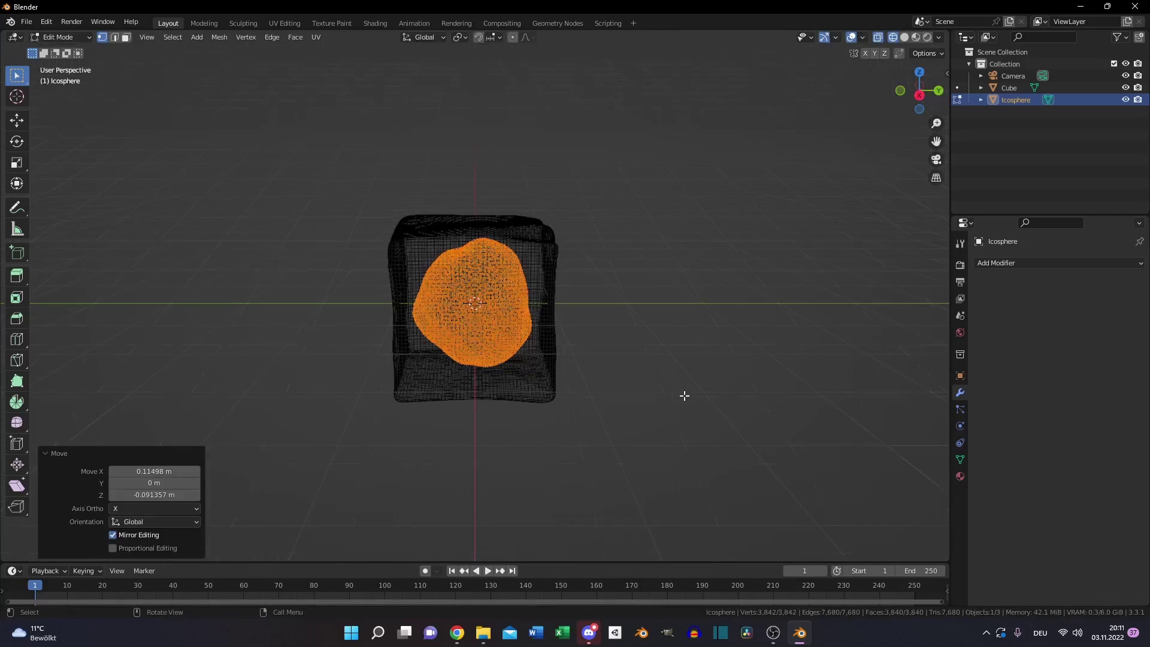
key("KP_7")
key("Tab")
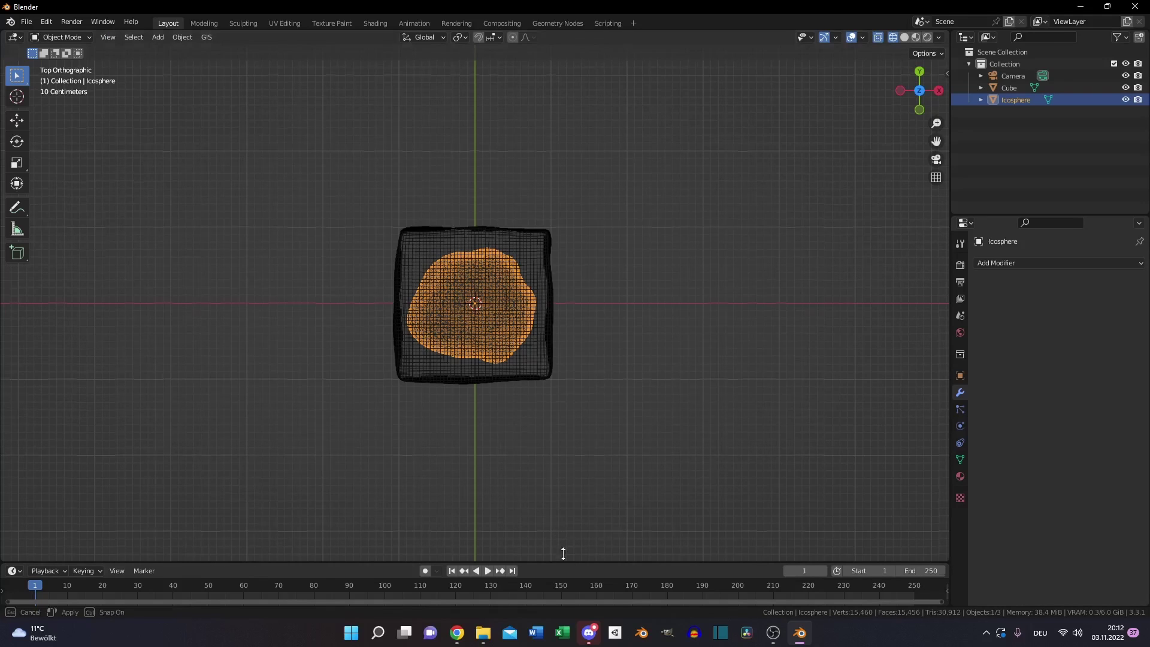
left_click_drag(563, 558, 566, 426)
key("z")
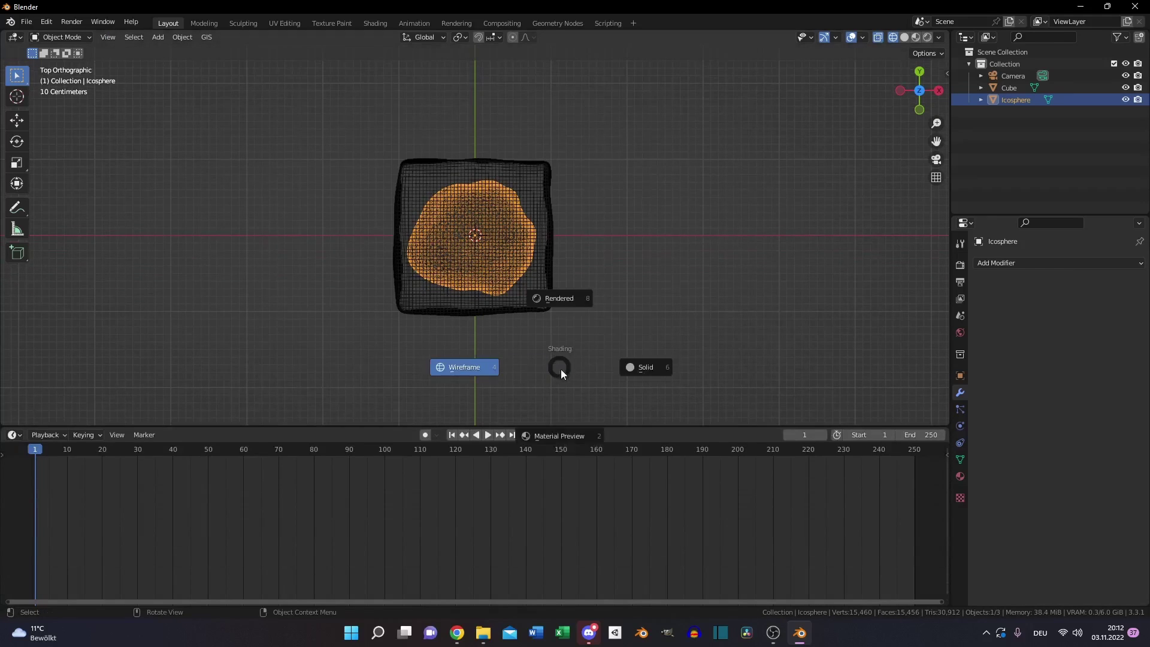
Use Material Preview shading, make the timeline a Shader Editor, and add a new icosphere material.
left_click(567, 439)
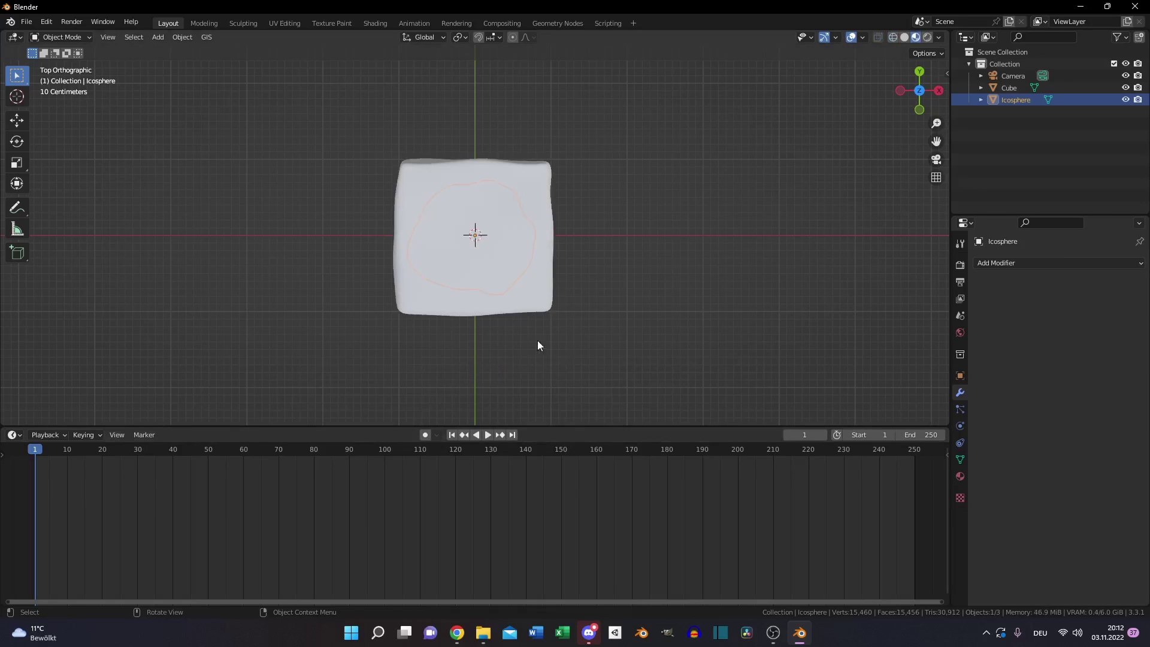
left_click(18, 436)
left_click(45, 548)
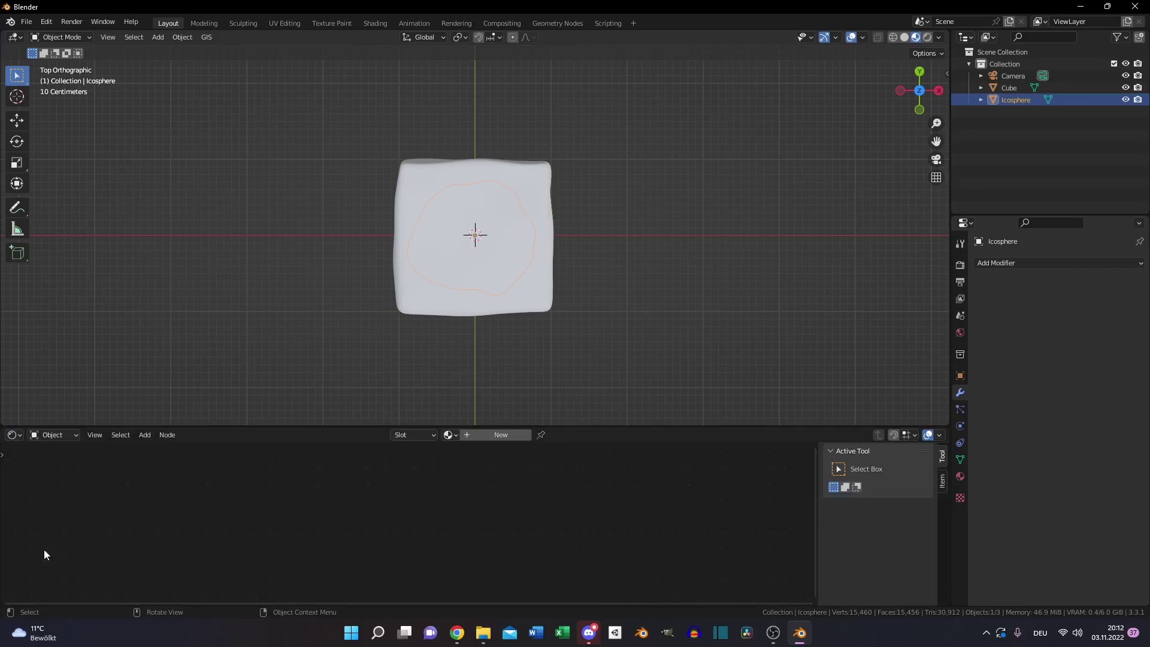
middle_click_drag(315, 359, 524, 226)
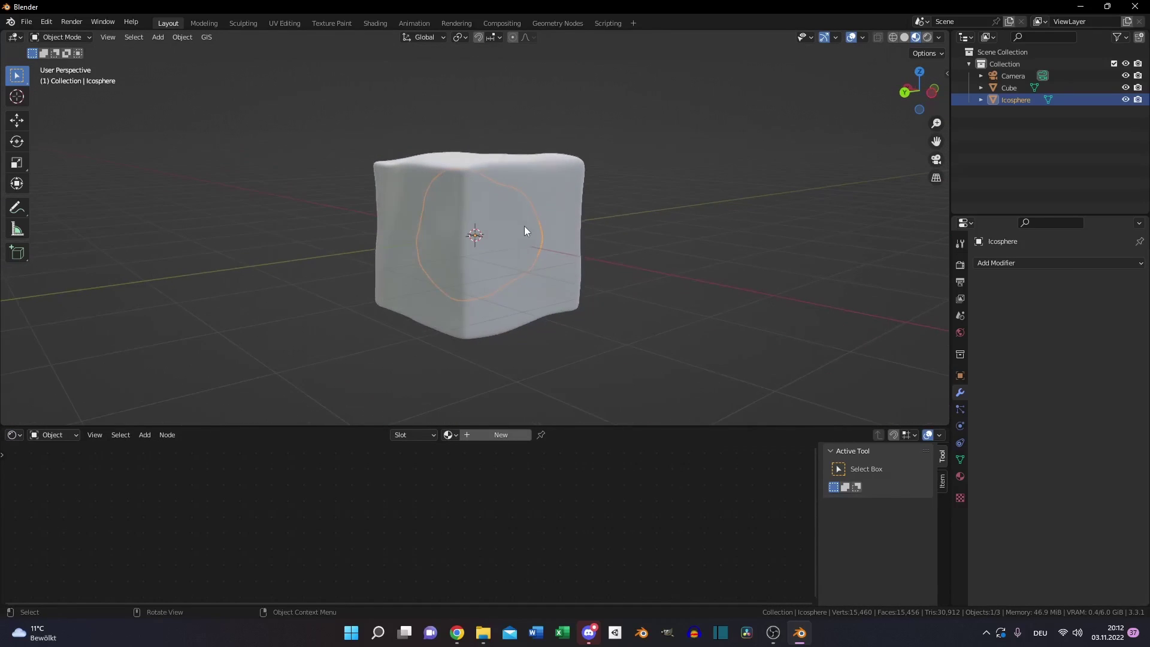
left_click(501, 434)
Select the Cube and frame its Principled BSDF and Material Output nodes in an enlarged editor.
left_click(1017, 88)
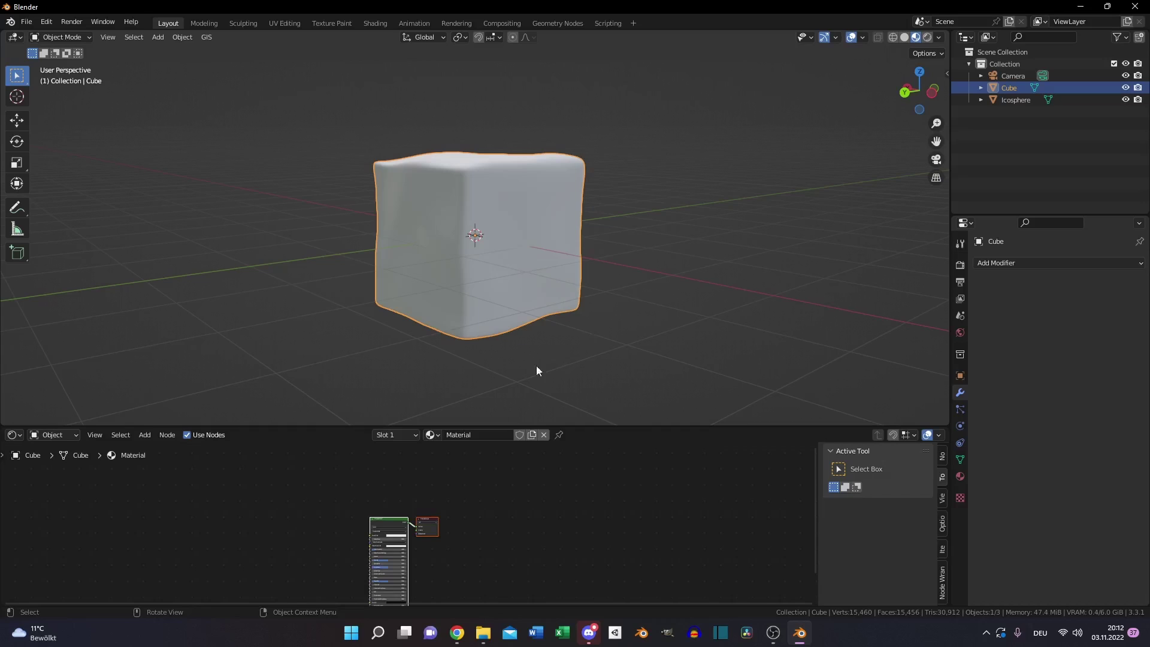
middle_click_drag(436, 514, 587, 471)
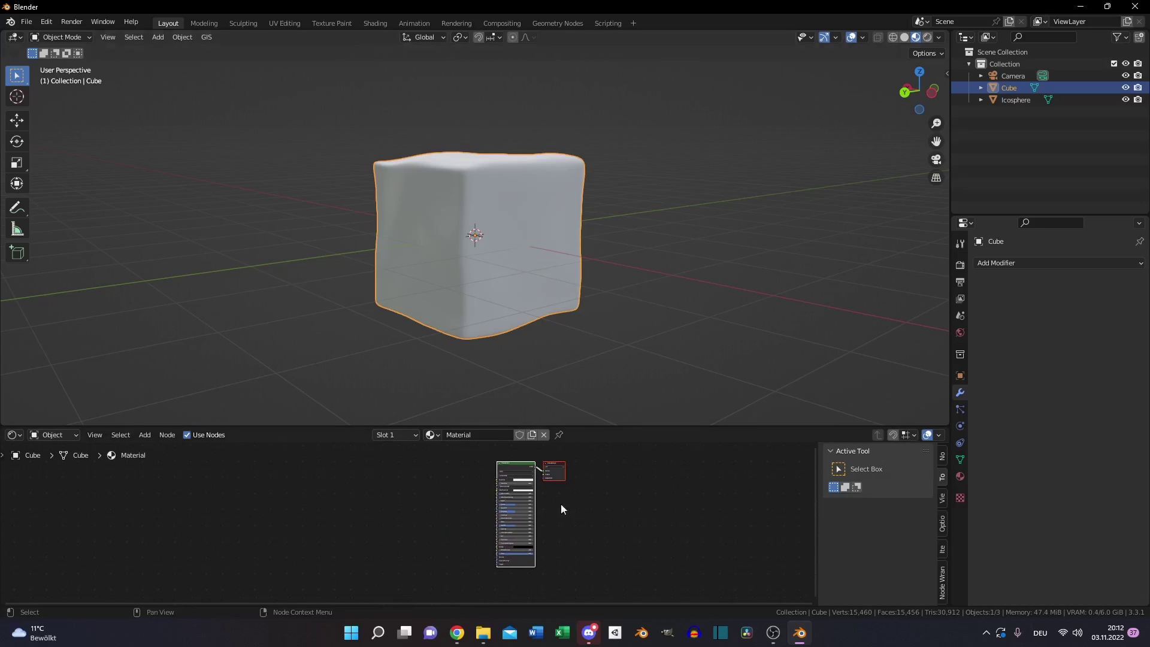
scroll(455, 523, "up", 2)
middle_click_drag(469, 530, 418, 548)
left_click_drag(621, 427, 604, 315)
scroll(393, 527, "up", 1)
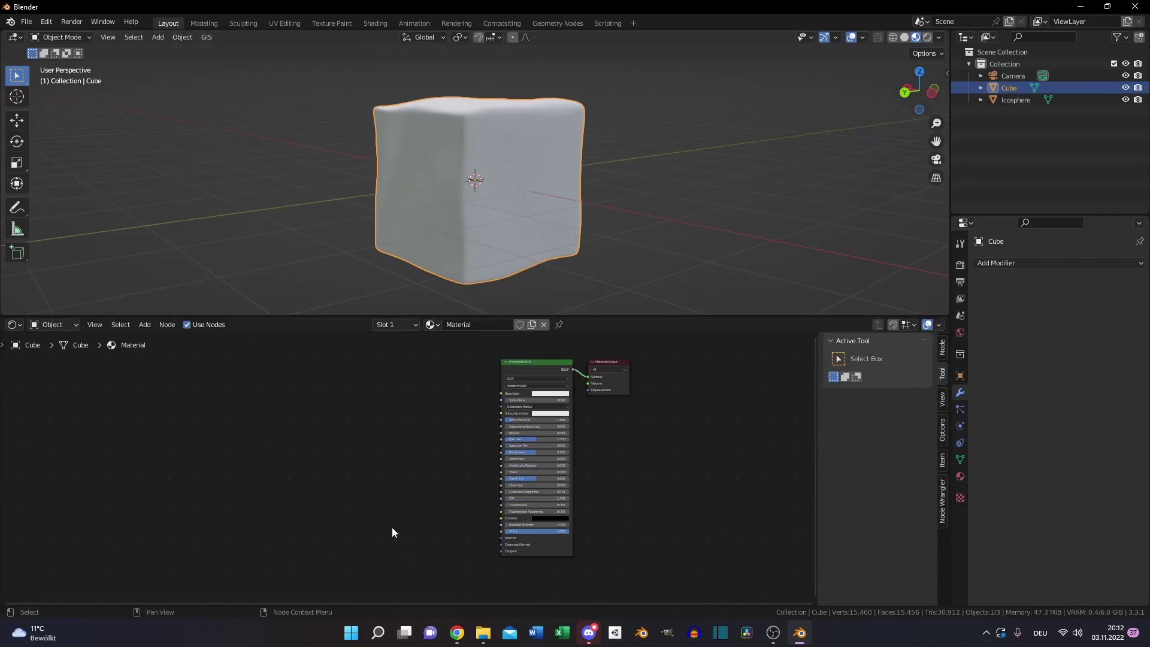
Add a Noise Texture node to the cube's material.
key("shift+a")
left_click(353, 482)
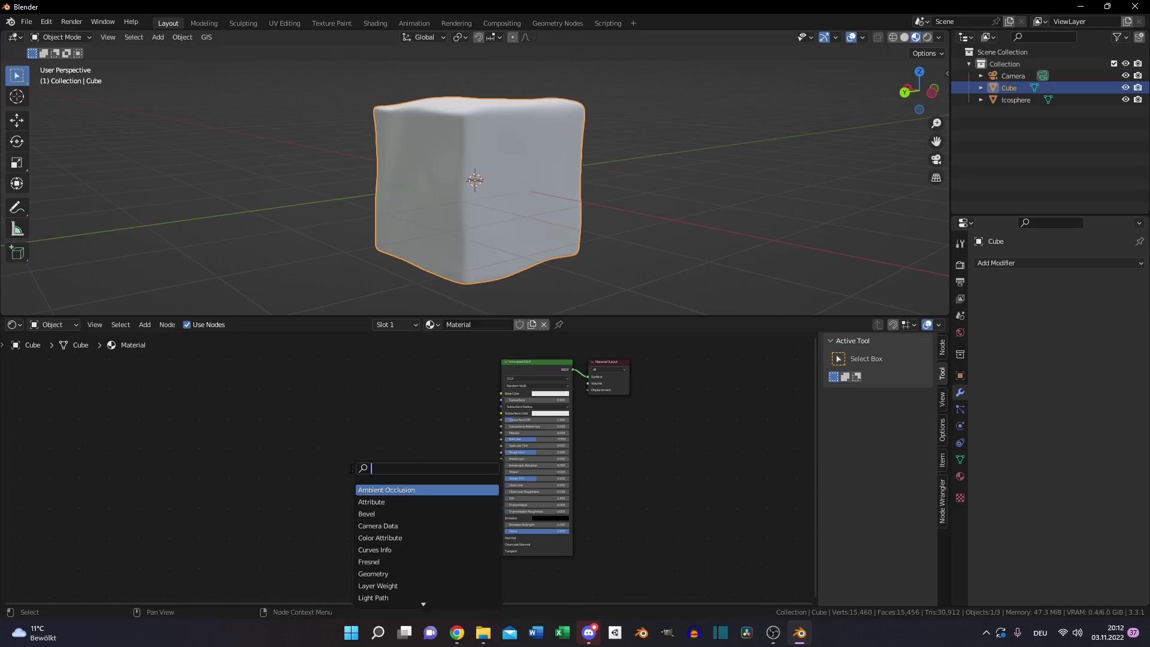
type("noi")
key("Down")
key("Return")
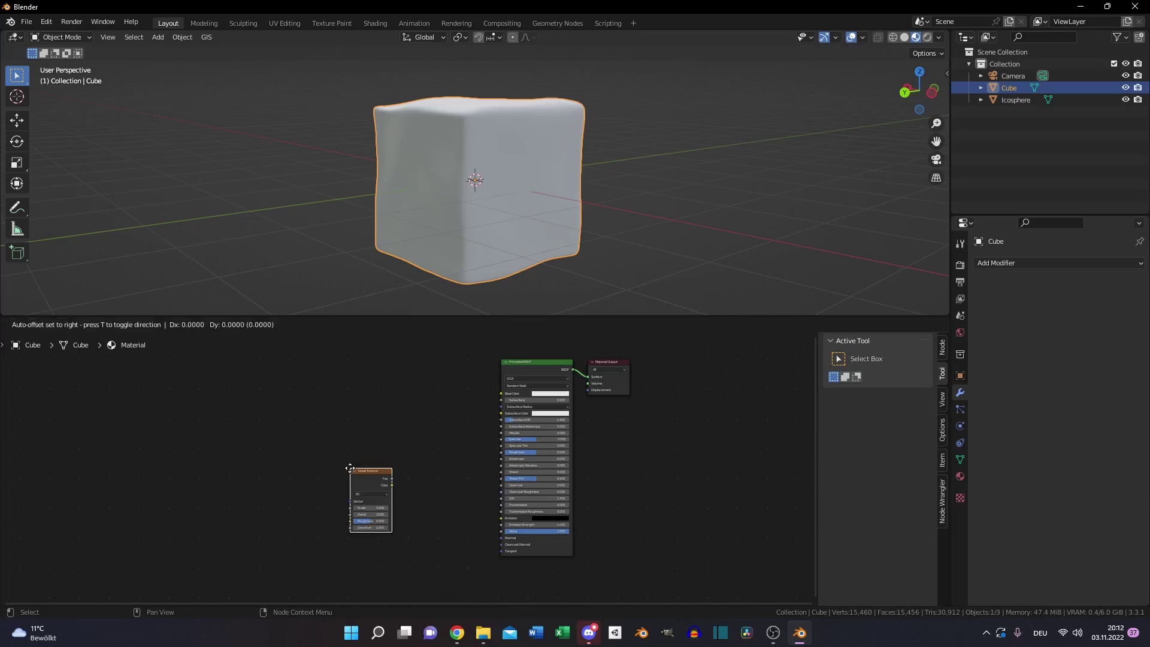
left_click(315, 472)
Add a Bump node and connect the noise Fac to its Height.
key("shift+a")
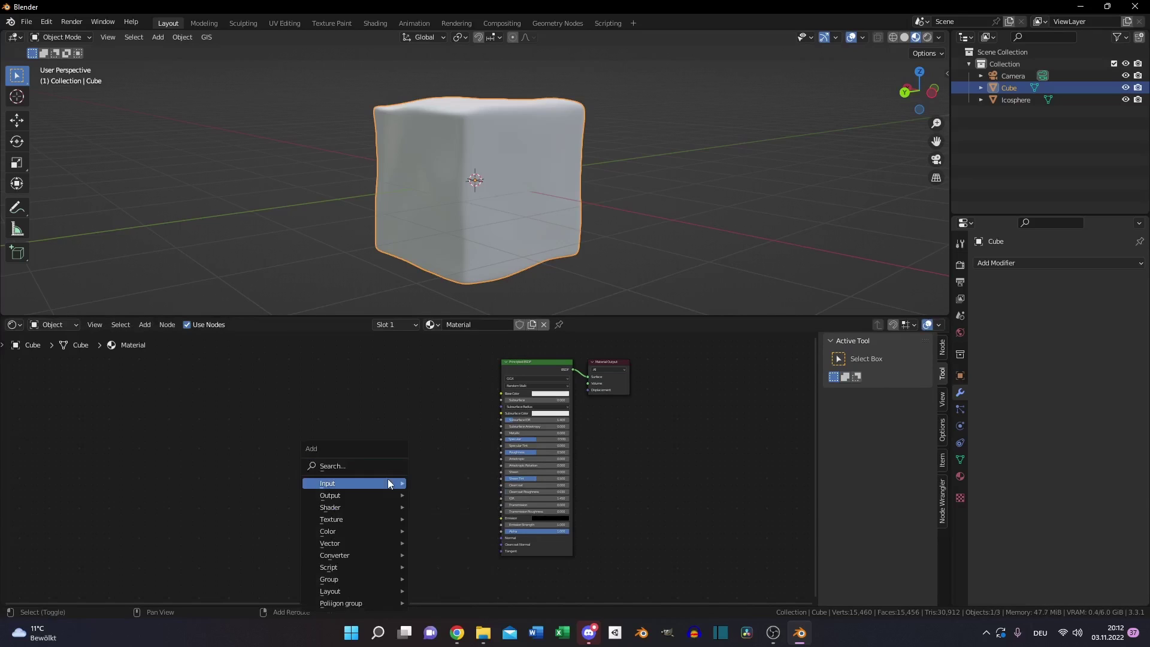
left_click(368, 469)
type("bum")
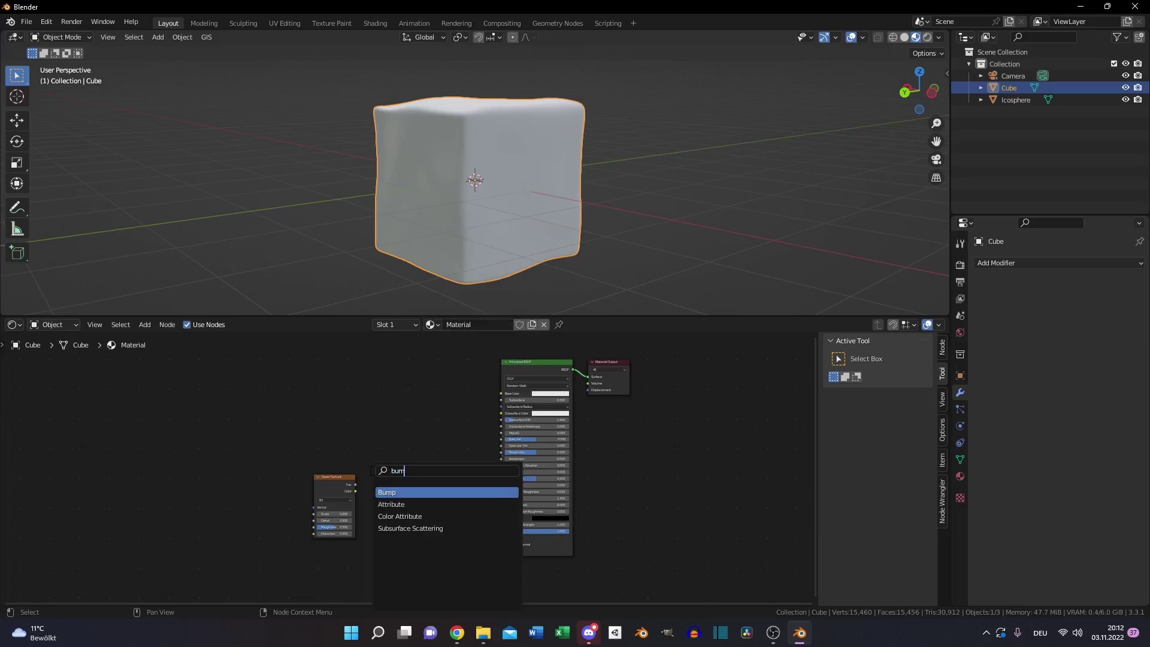
key("Return")
left_click(414, 519)
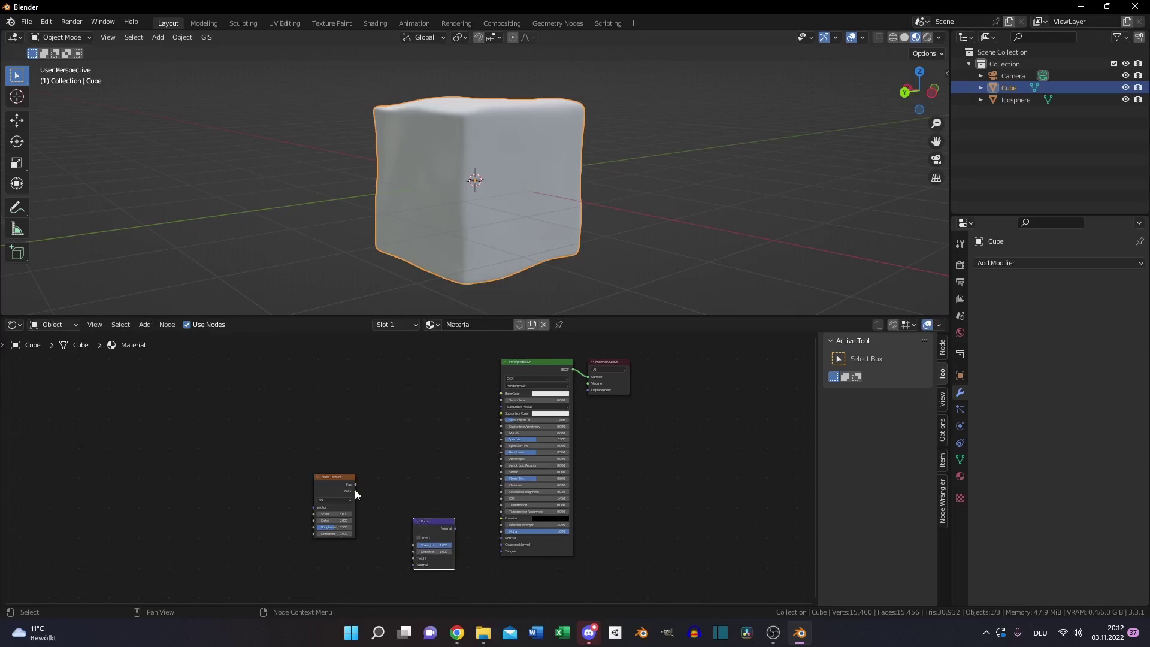
left_click_drag(355, 485, 374, 500)
left_click_drag(398, 541, 502, 539)
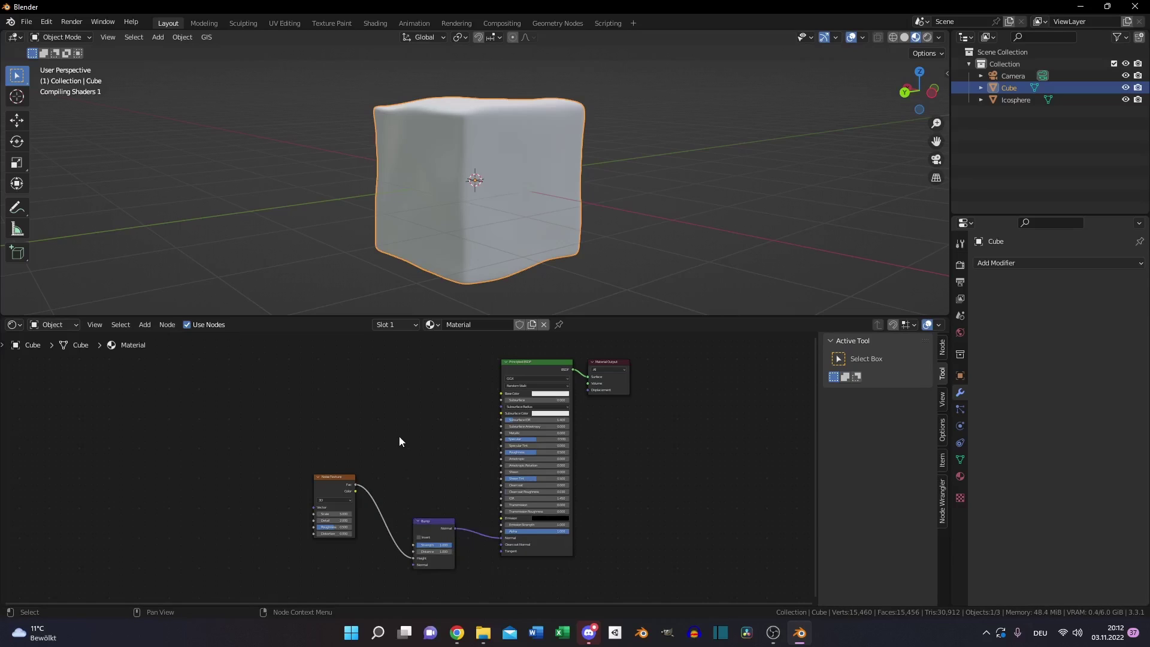
Insert a ColorRamp taking the noise Fac and feeding the Principled BSDF's Roughness.
key("shift+a")
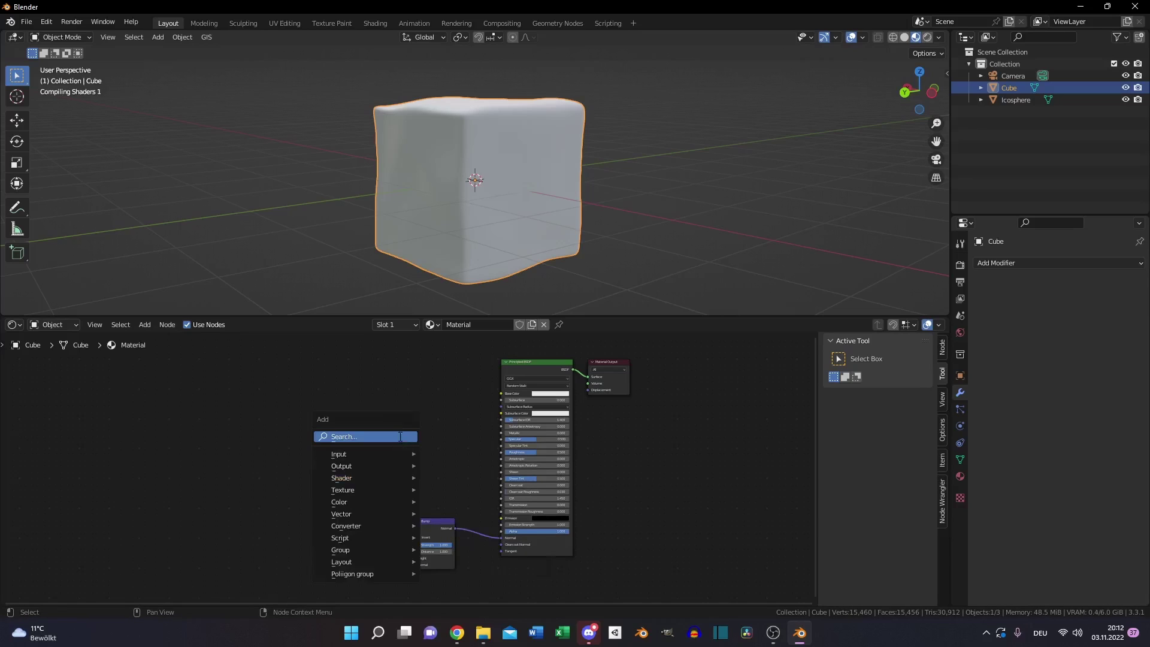
left_click(399, 436)
type("col")
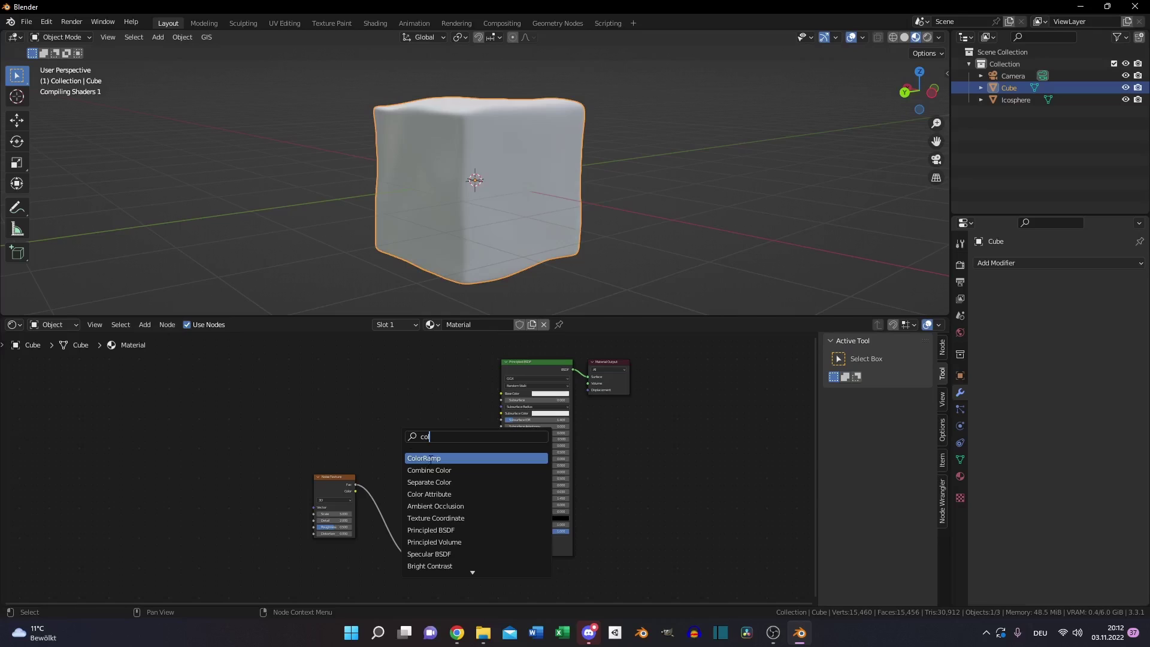
left_click(431, 458)
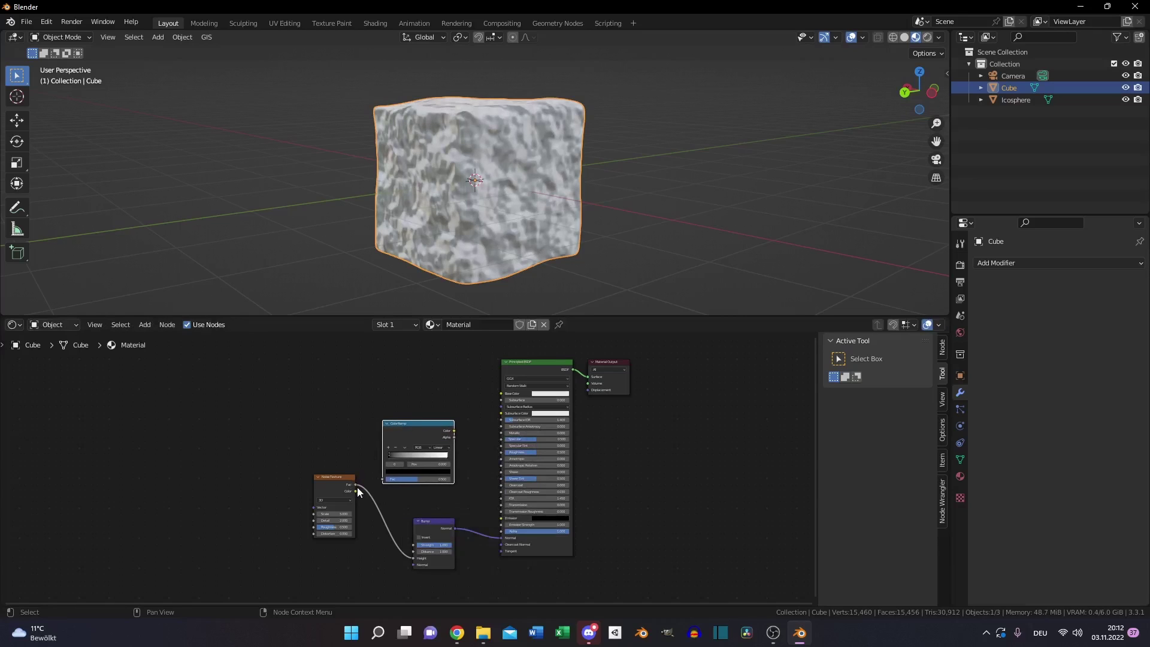
left_click_drag(356, 485, 384, 479)
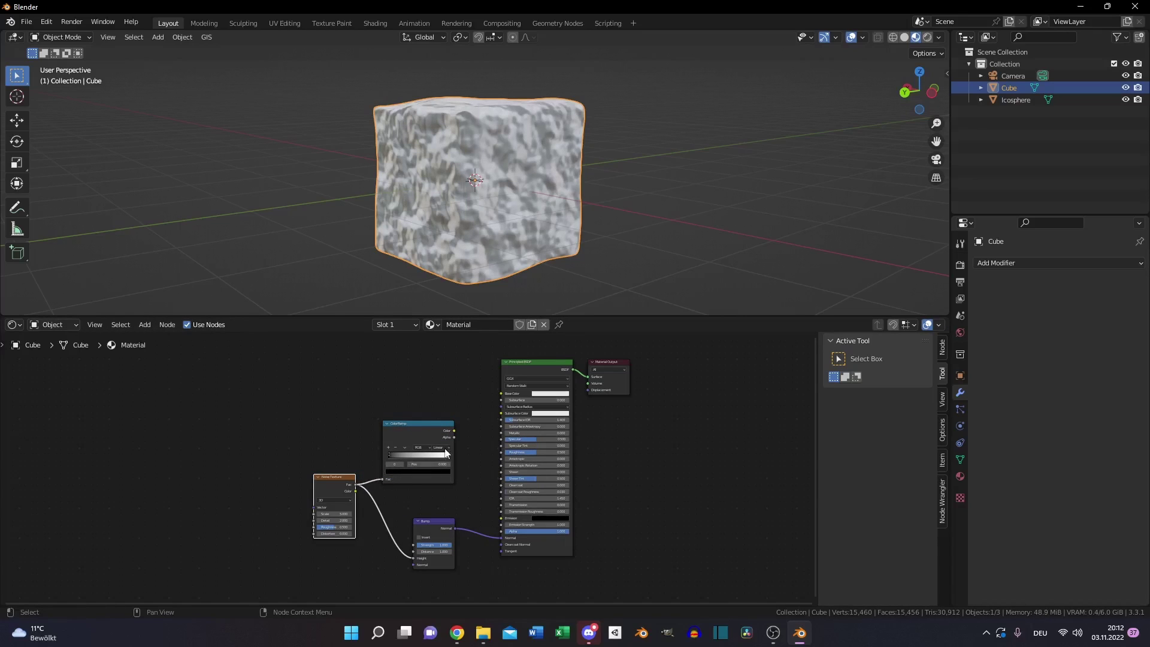
left_click_drag(454, 430, 498, 453)
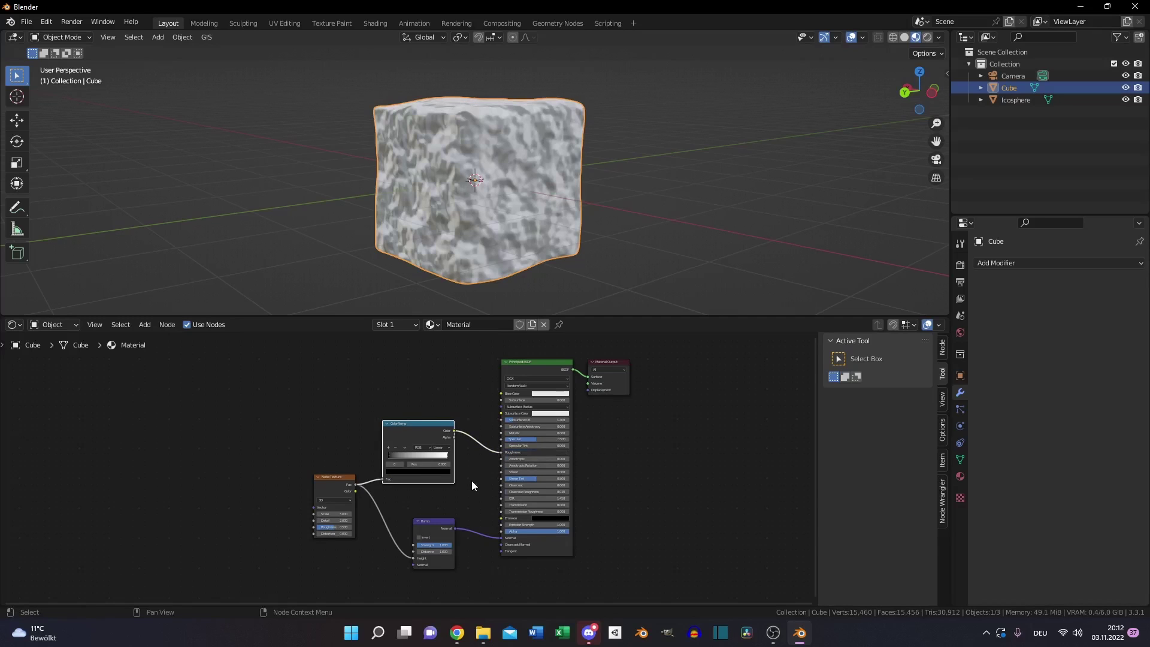
Lighten the black ColorRamp stop slightly, and move the white stop to 0.832, dimmed to grey (V about 0.546).
scroll(471, 482, "up", 3)
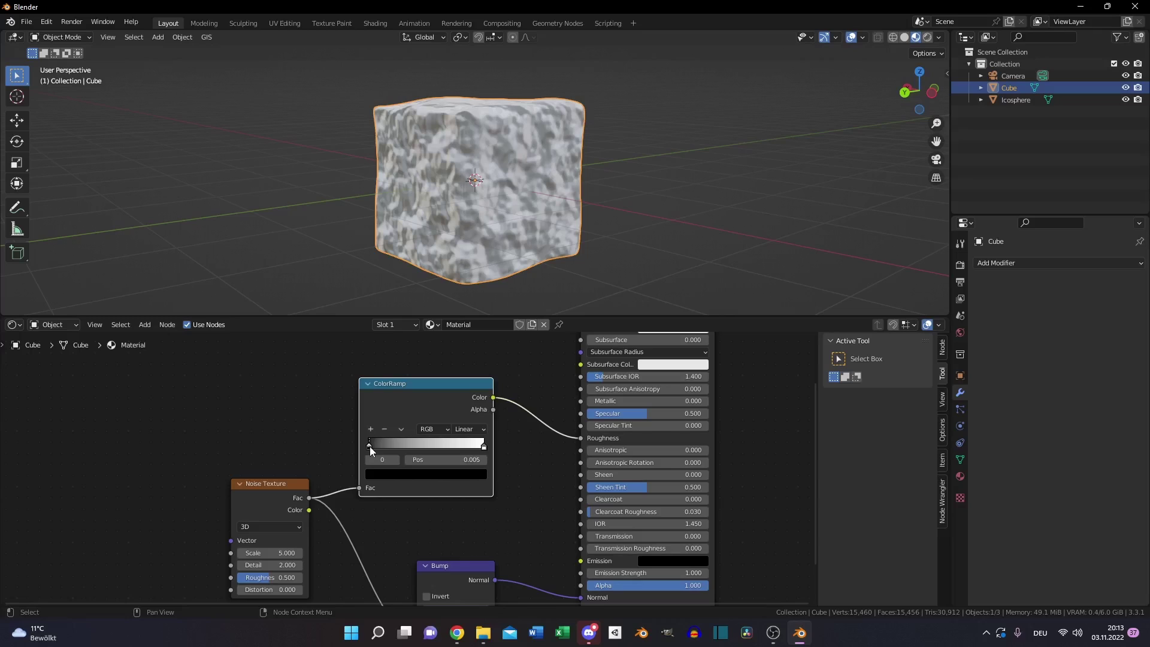
left_click(386, 473)
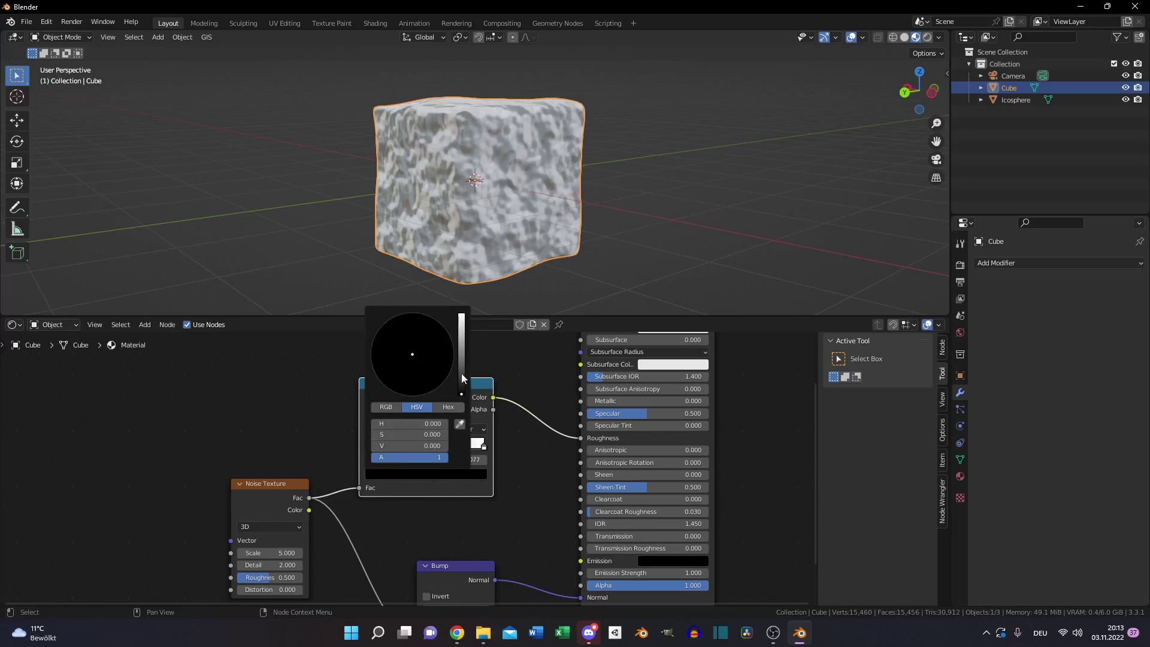
left_click_drag(462, 389, 461, 383)
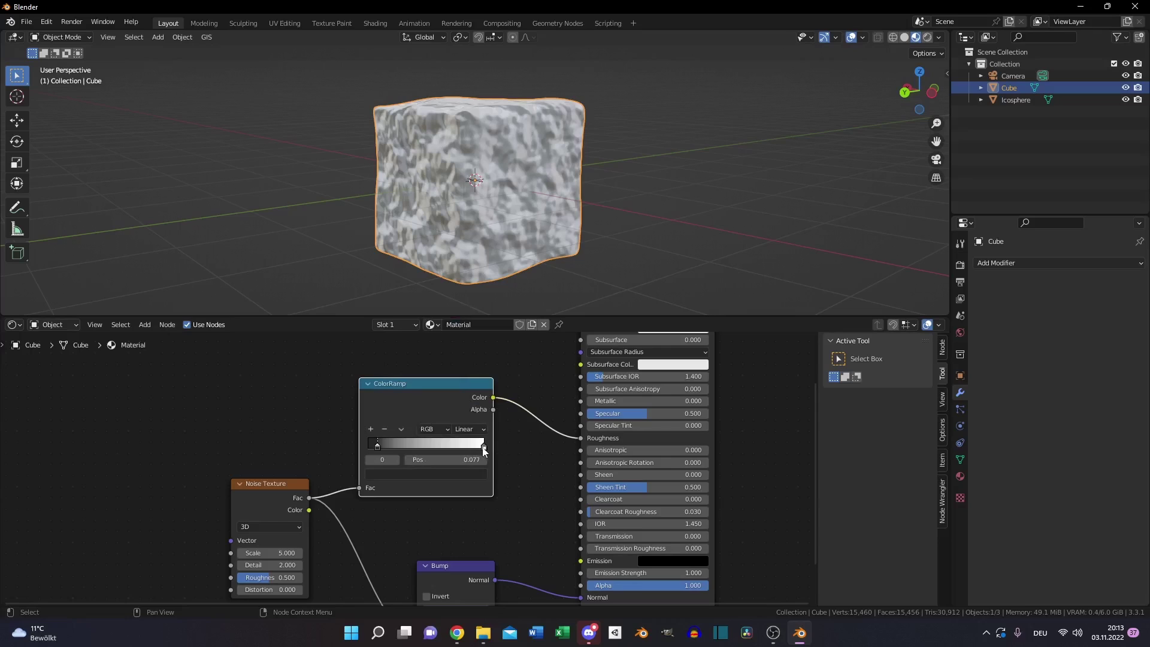
left_click_drag(484, 446, 464, 450)
left_click(467, 476)
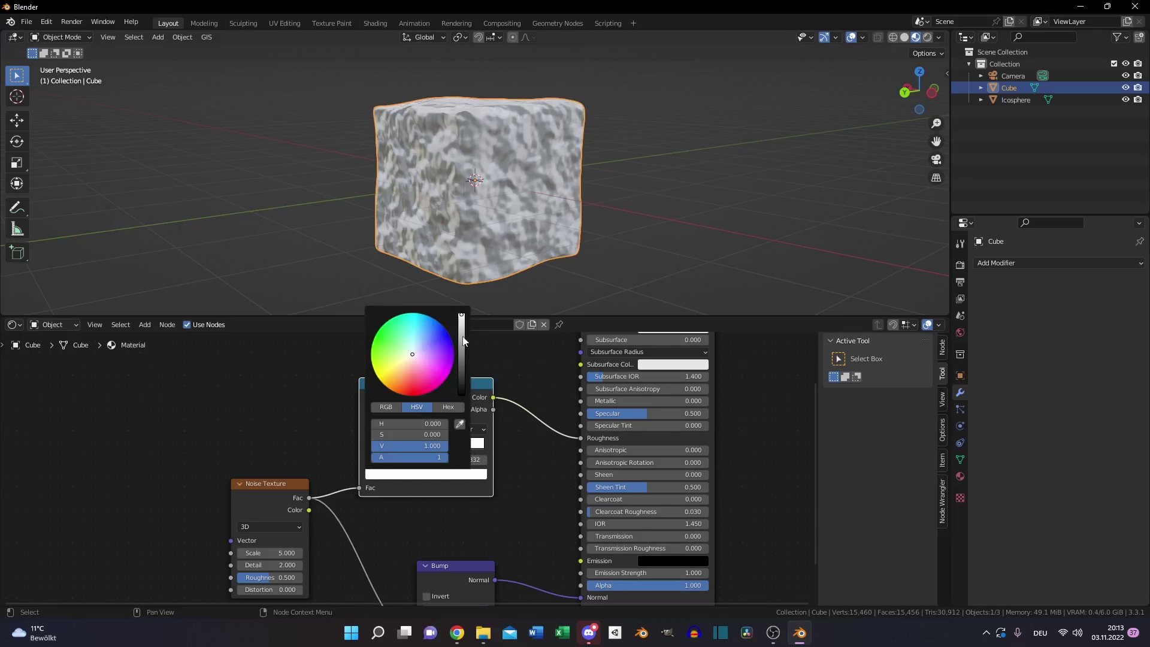
left_click_drag(461, 330, 461, 332)
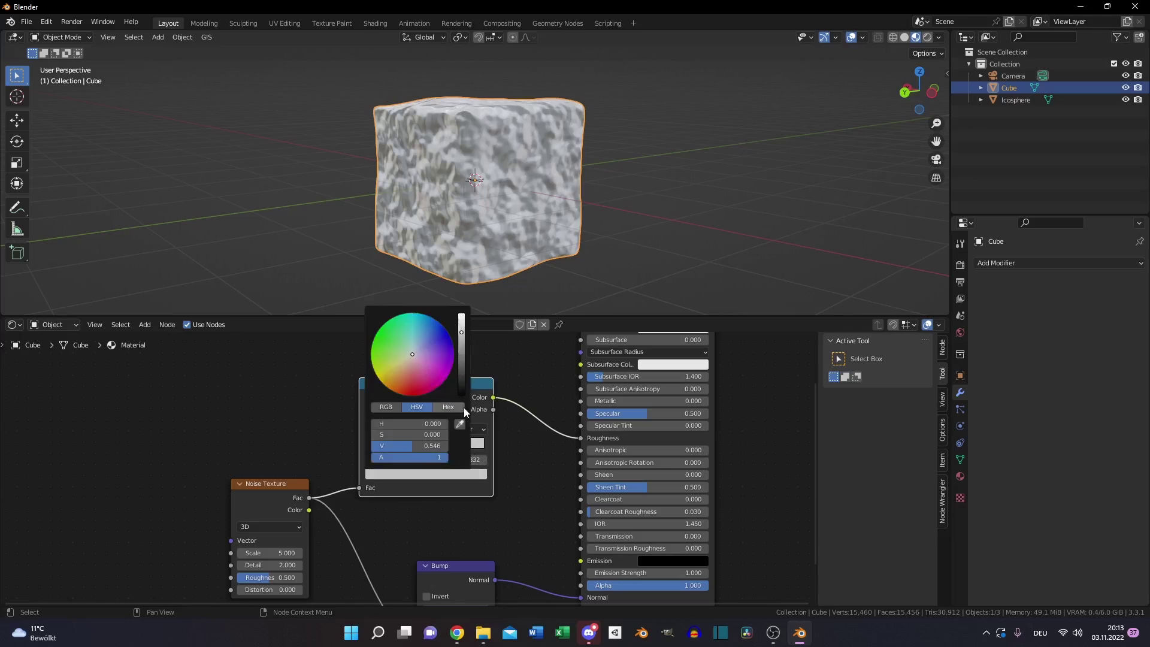
middle_click_drag(511, 507, 533, 426)
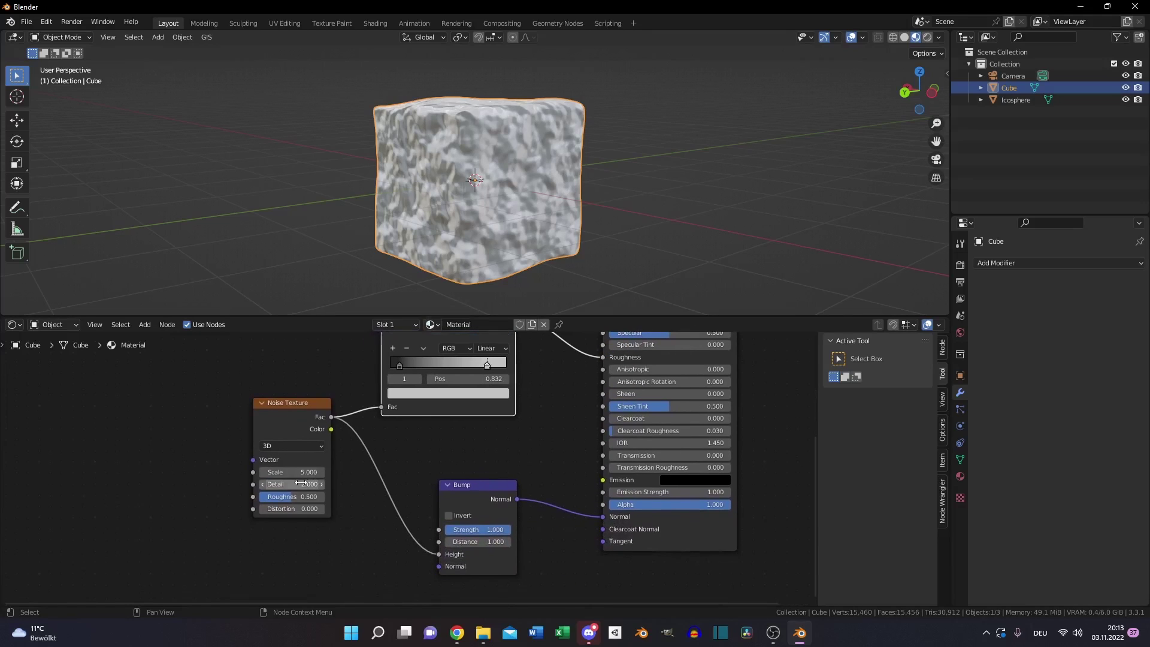
Set the Noise Texture to Scale 8, Detail 15, Roughness 0.25 and Bump Distance 0.5.
left_click_drag(302, 483, 366, 484)
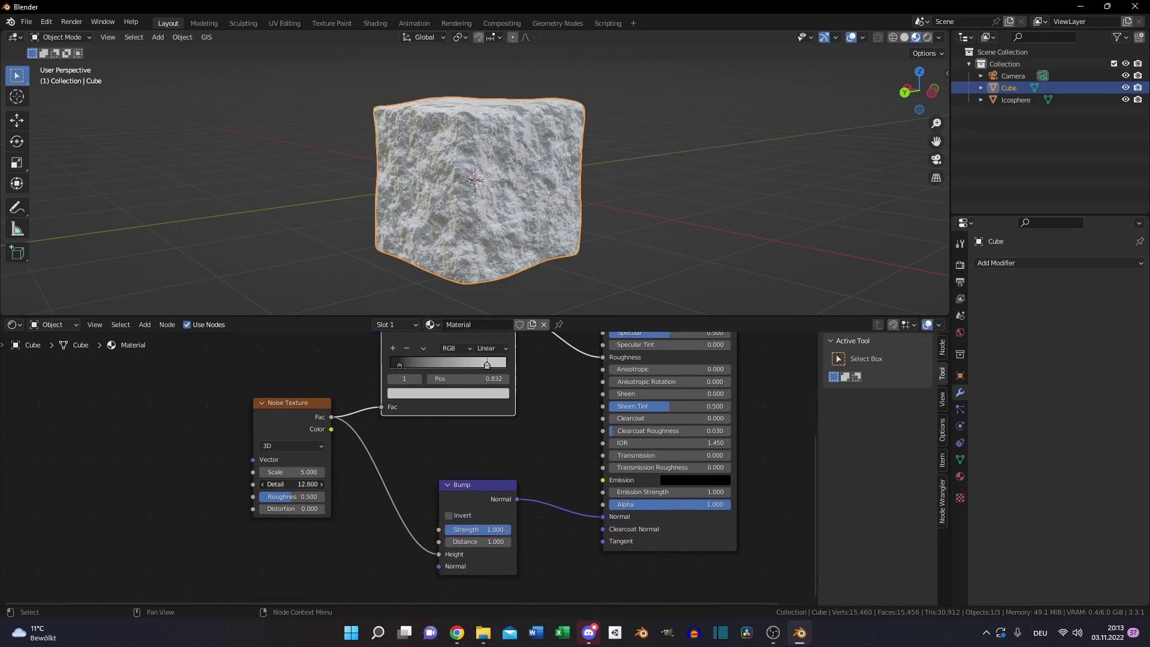
left_click(286, 472)
type("8")
key("Return")
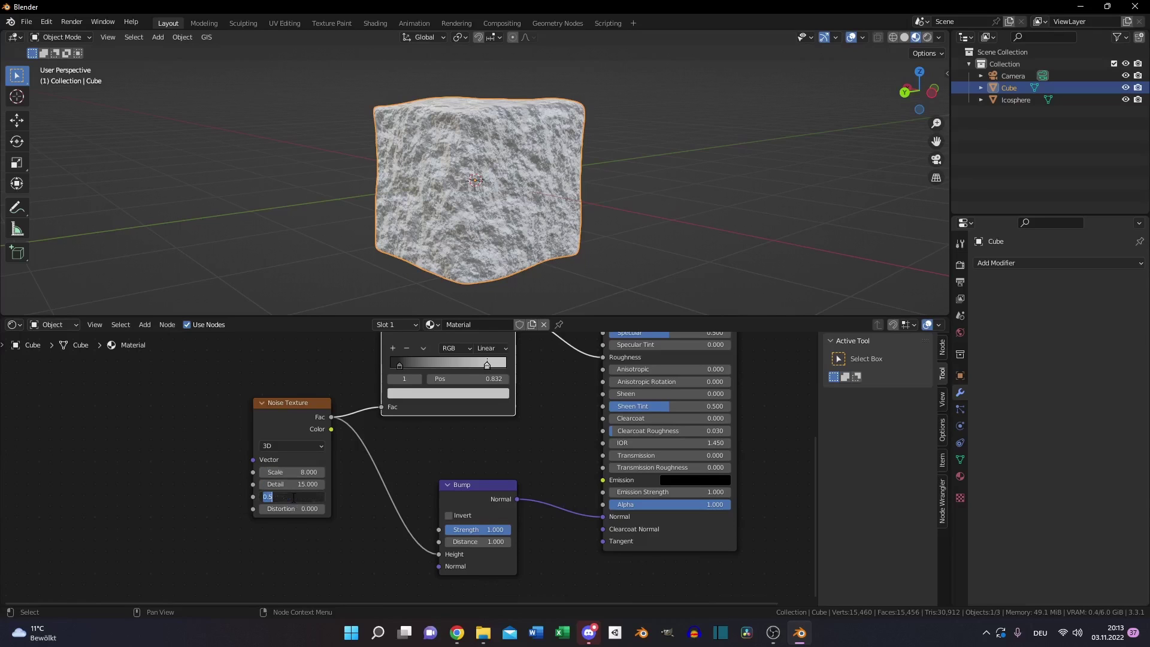
type(".2")
key("Return")
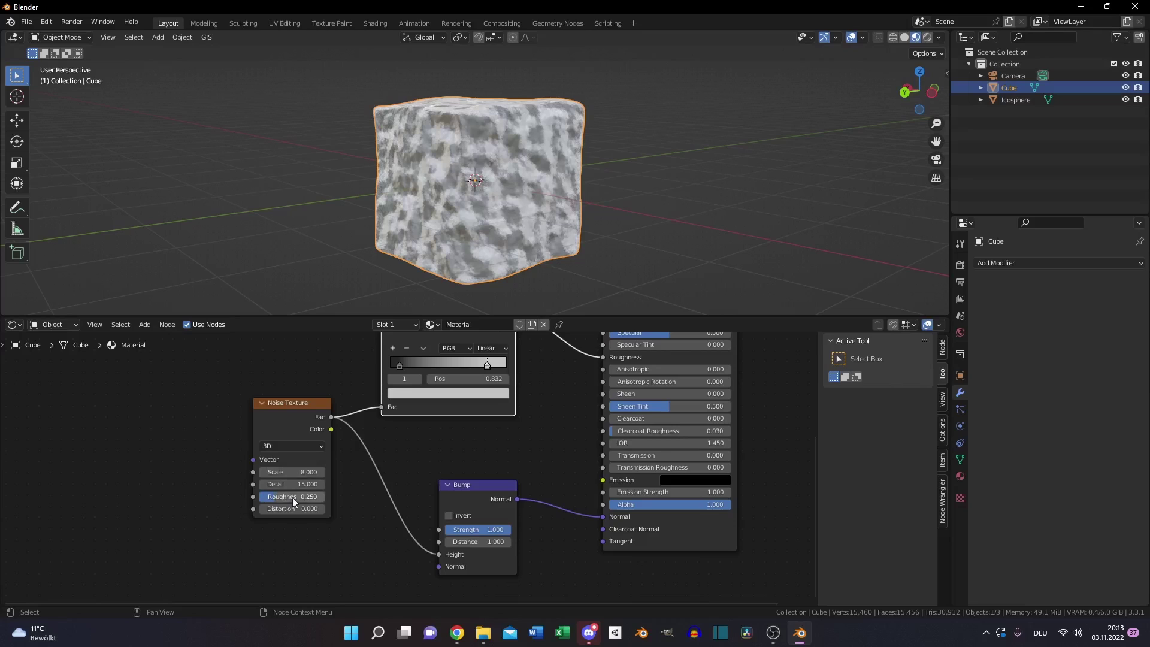
double_click(478, 541)
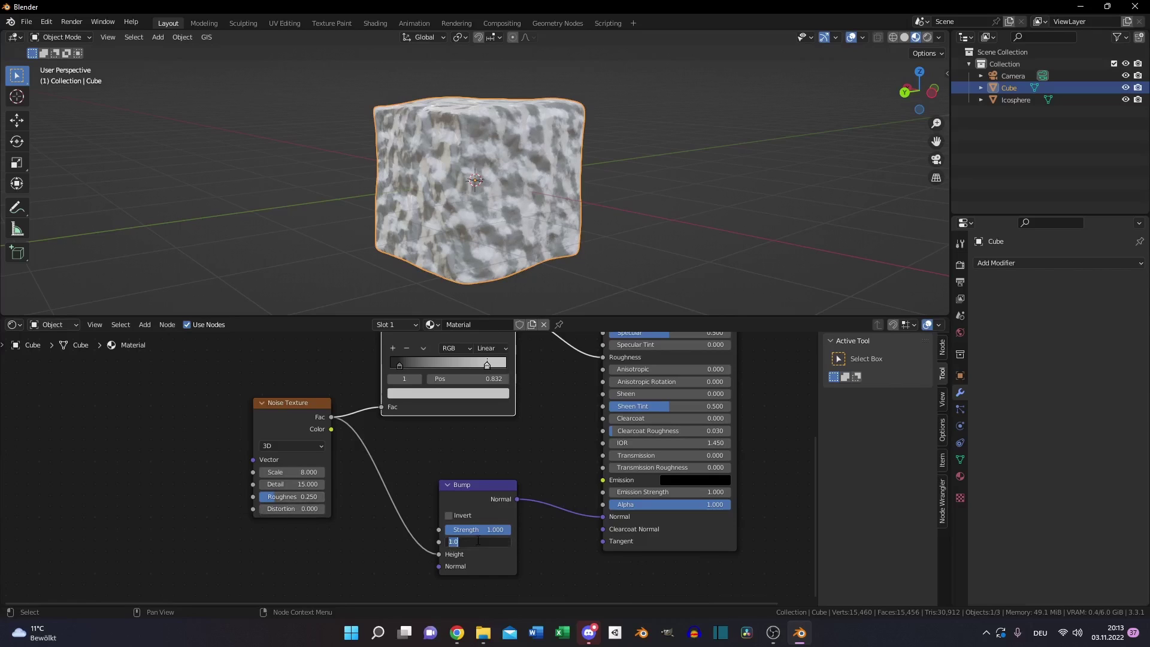
type(".1")
key("Return")
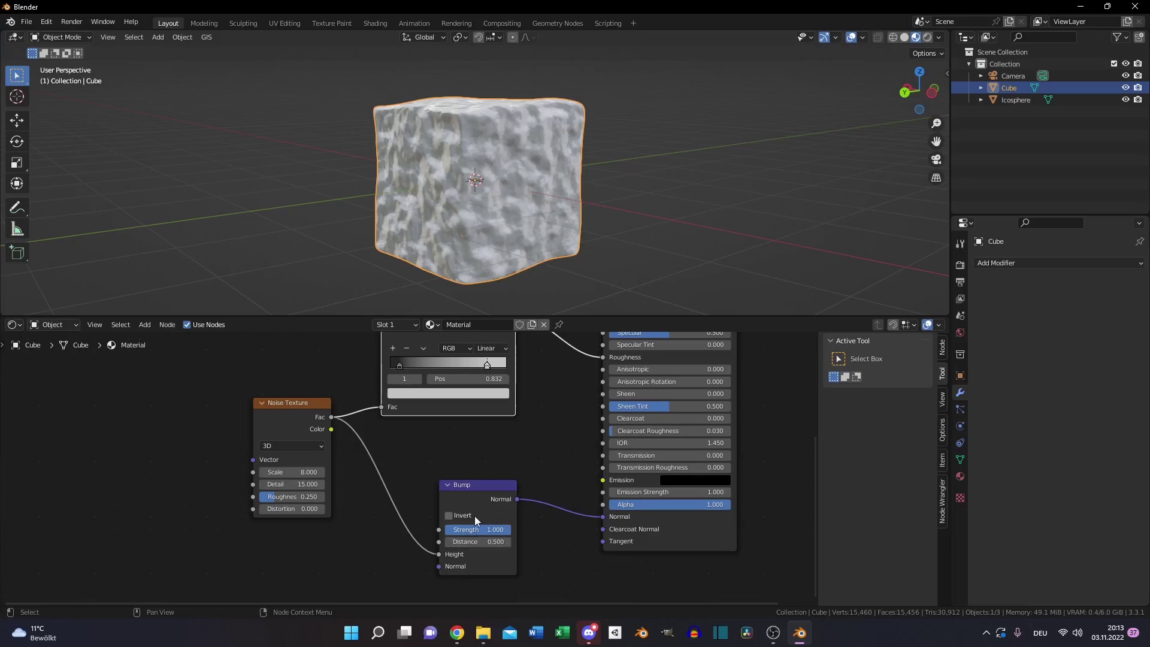
Make the material fully transmissive (Transmission 1) and preview the cube in Rendered shading.
middle_click_drag(560, 423, 481, 467)
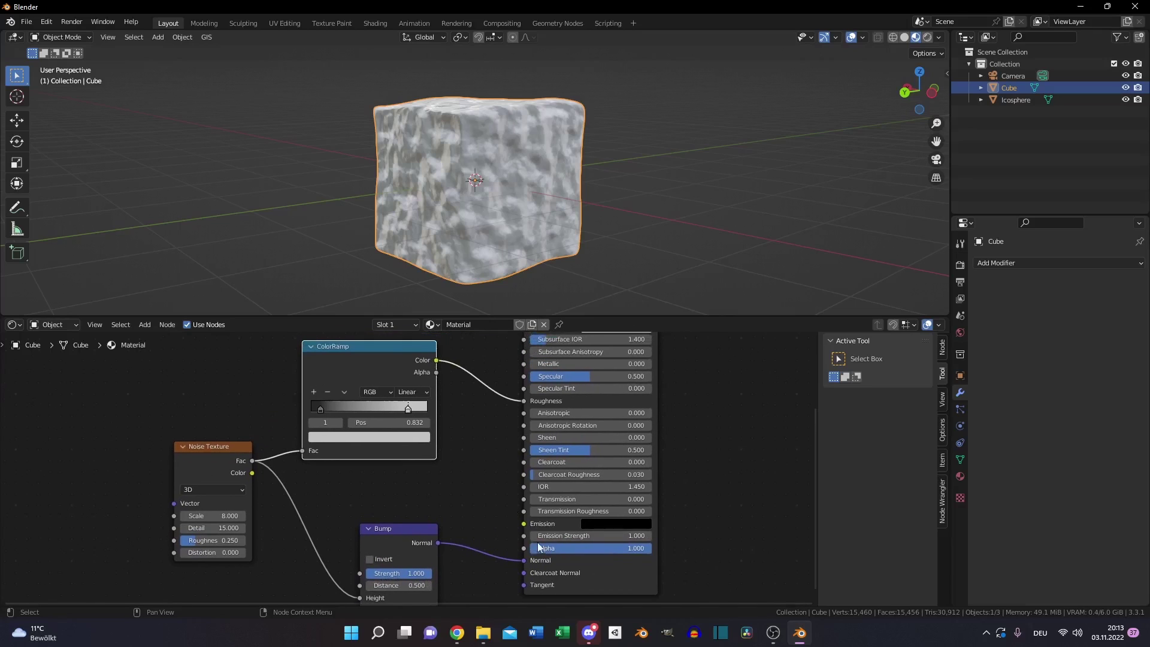
left_click_drag(554, 497, 653, 499)
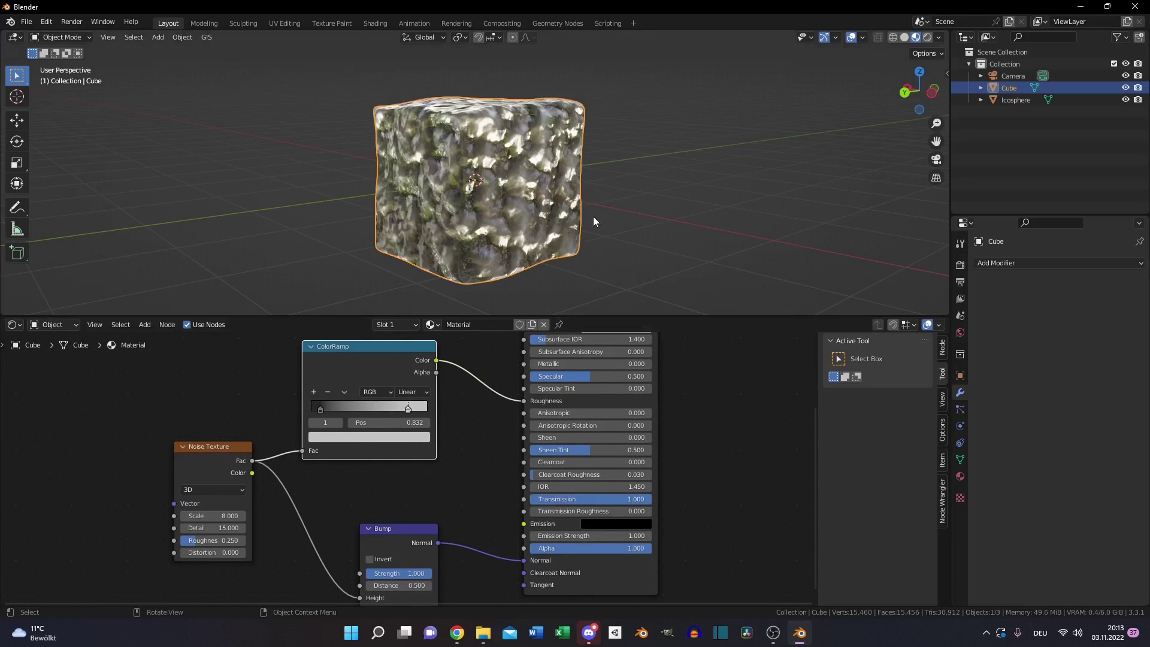
key("z")
left_click(601, 136)
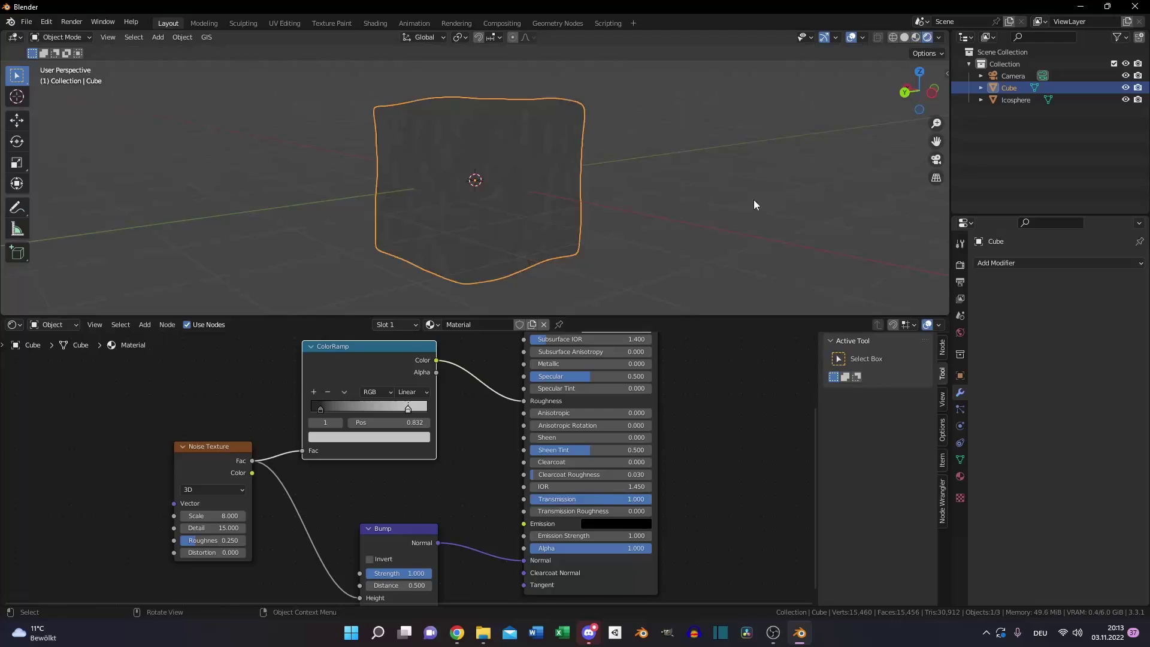
Switch the render engine to Cycles, rendering on the GPU.
left_click(959, 266)
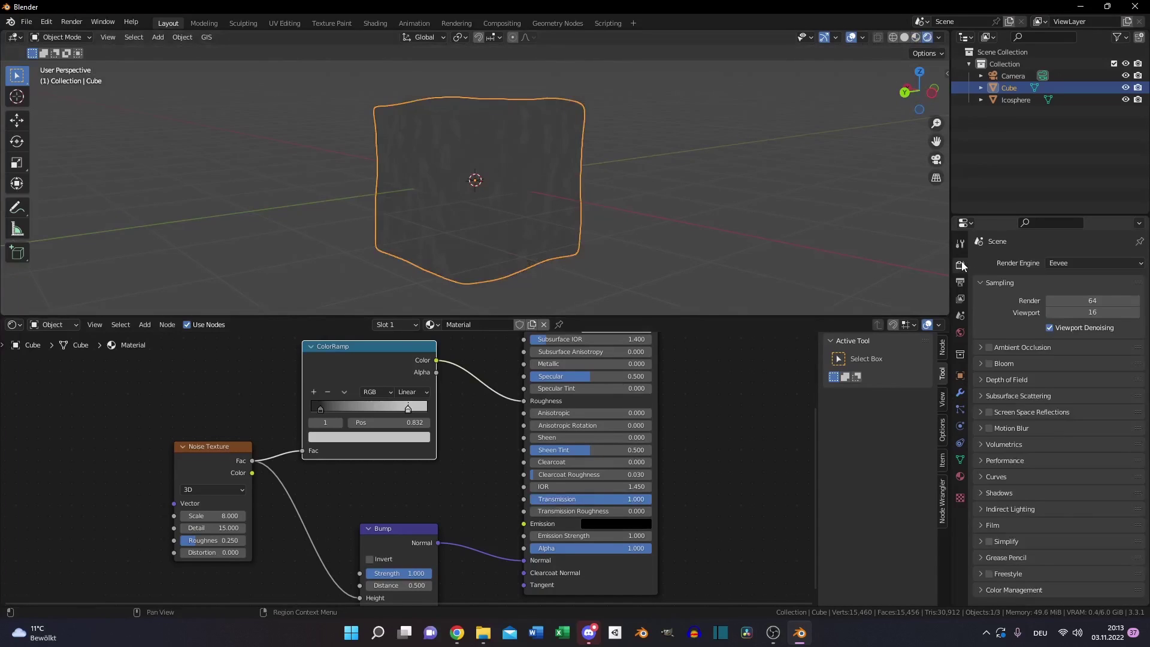
left_click(1071, 263)
left_click(1065, 303)
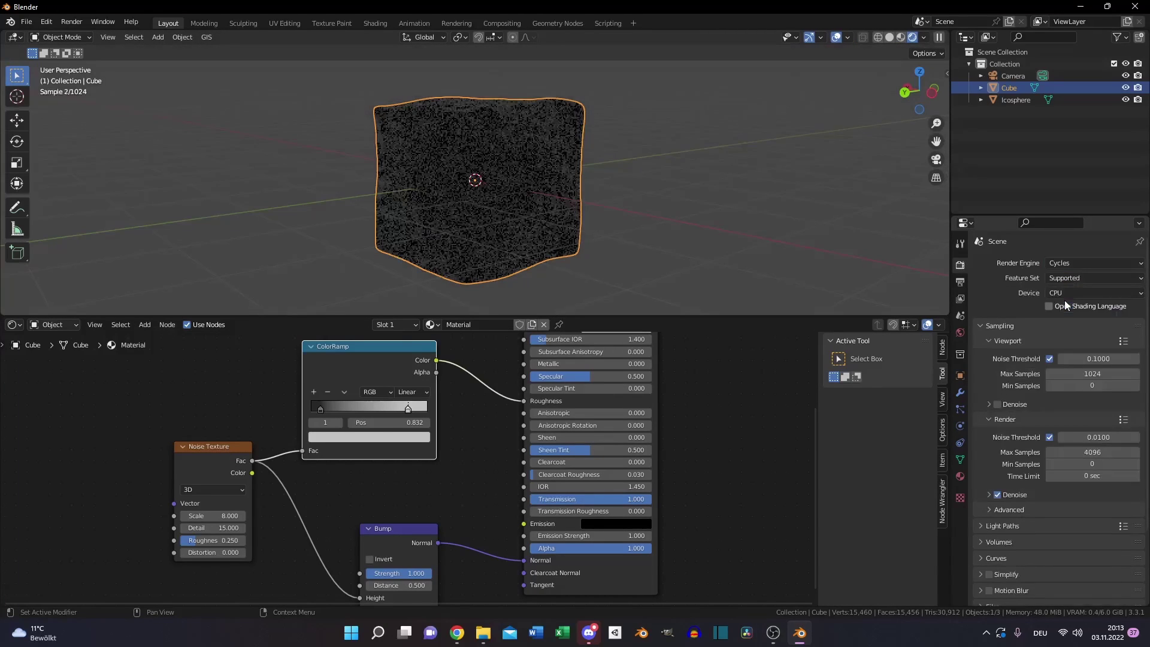
left_click(1073, 294)
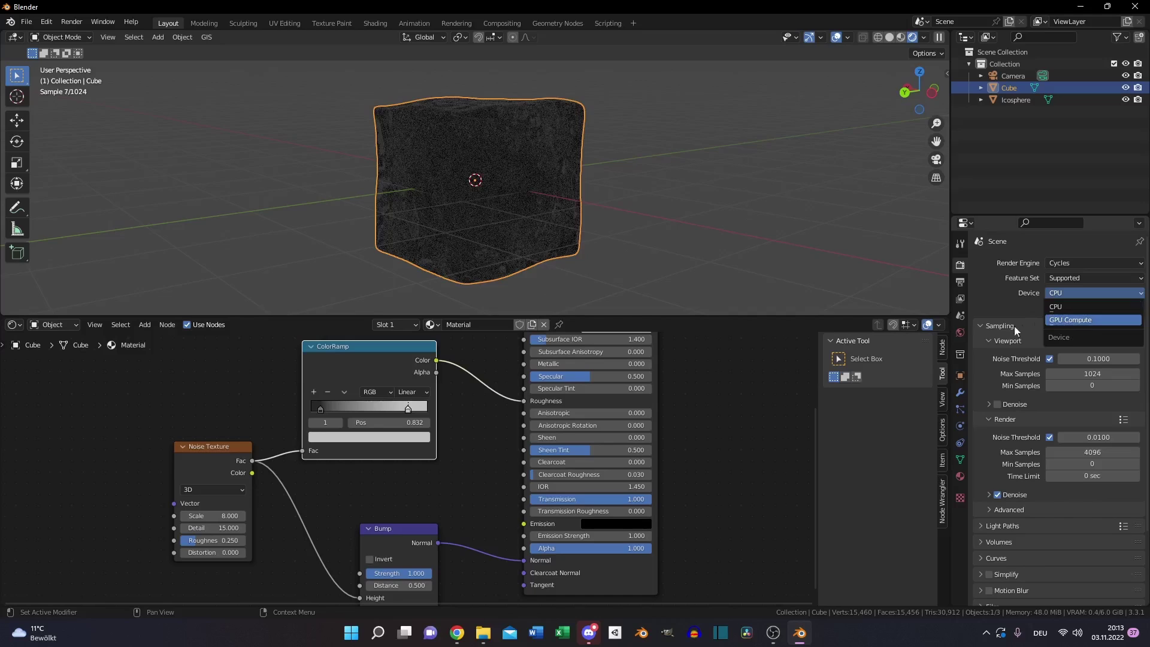
left_click(1071, 320)
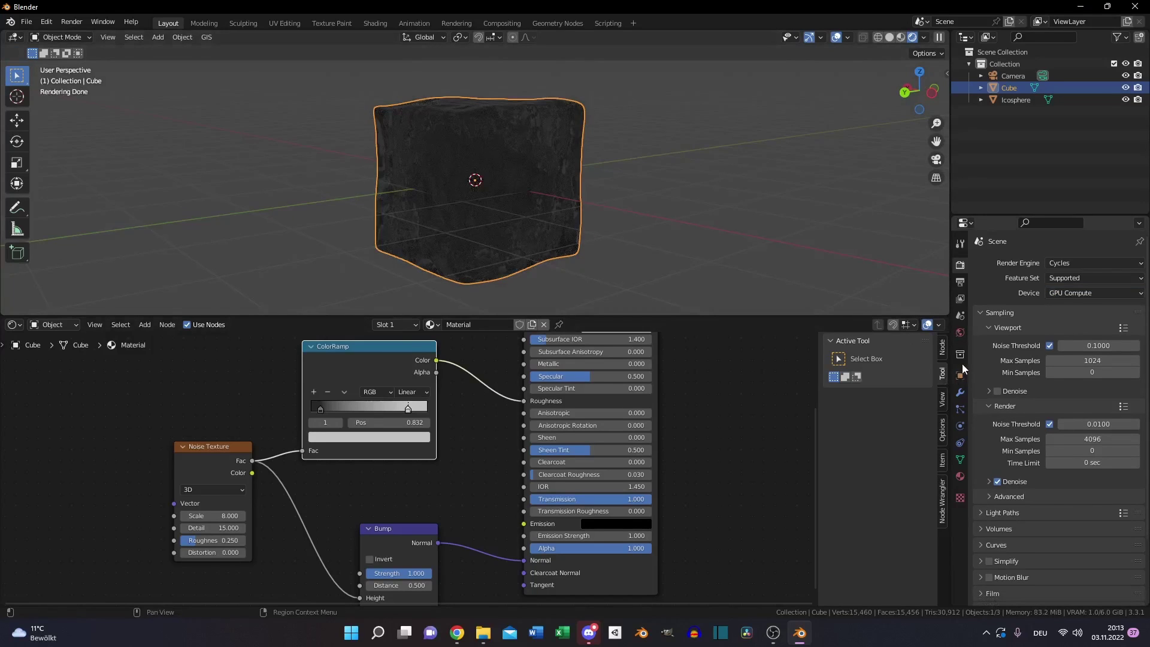
In the World node tree, add an Environment Texture feeding the Background Color.
left_click(960, 332)
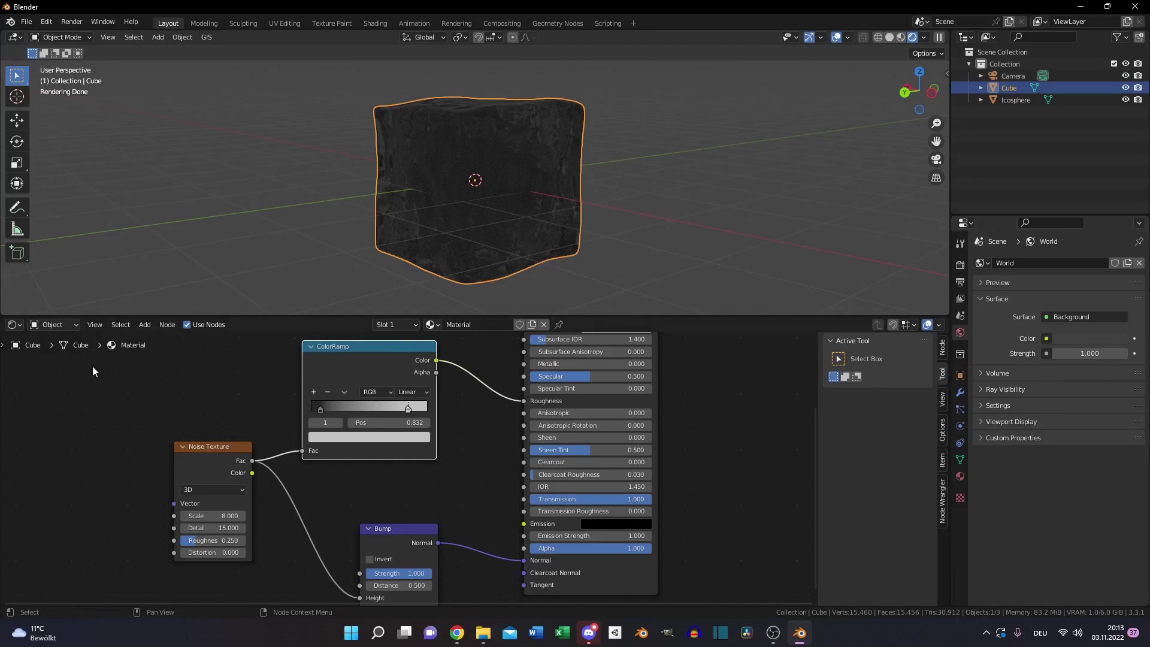
left_click(52, 326)
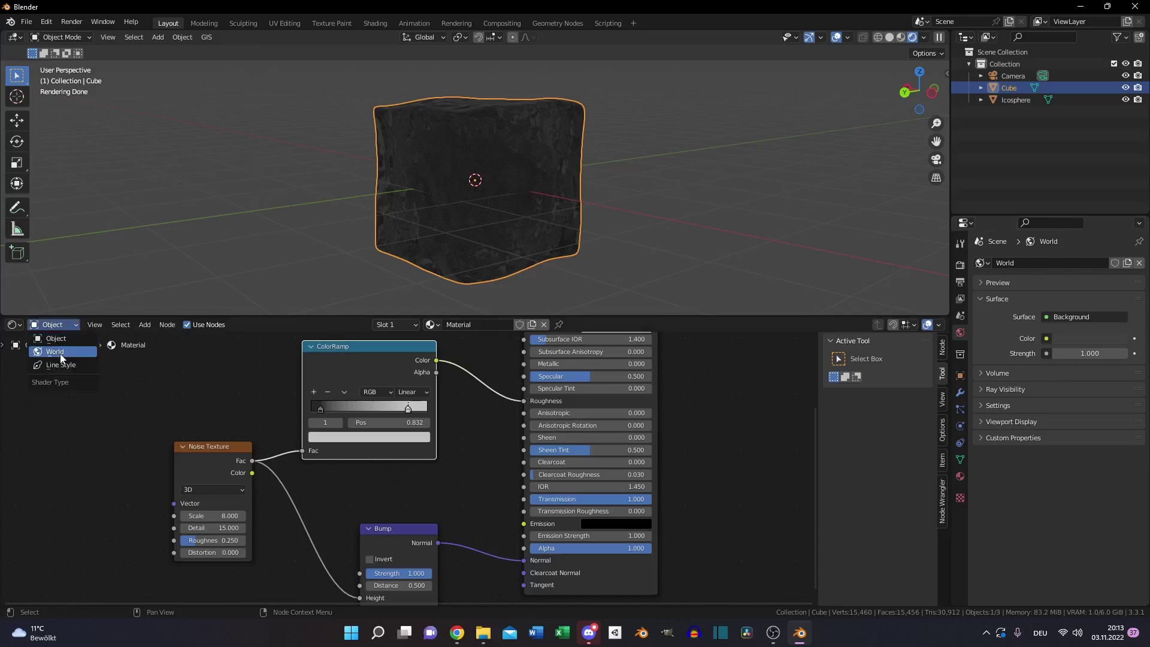
left_click(60, 354)
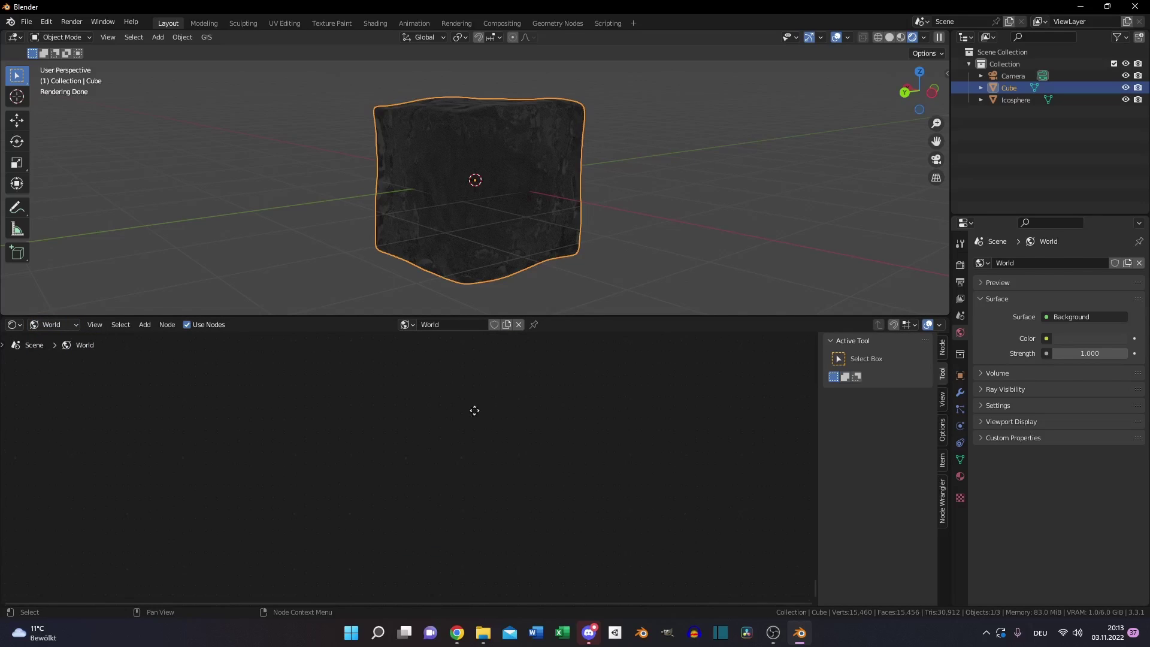
middle_click_drag(474, 410, 418, 491)
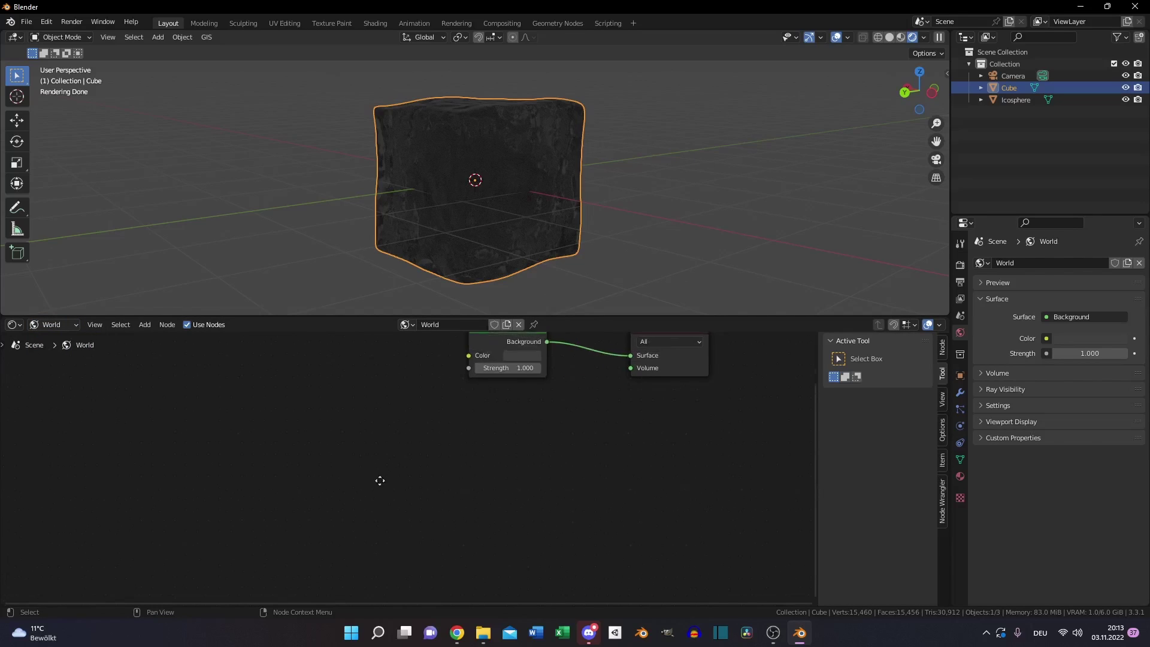
middle_click_drag(318, 434, 342, 483)
key("shift+a")
type("en")
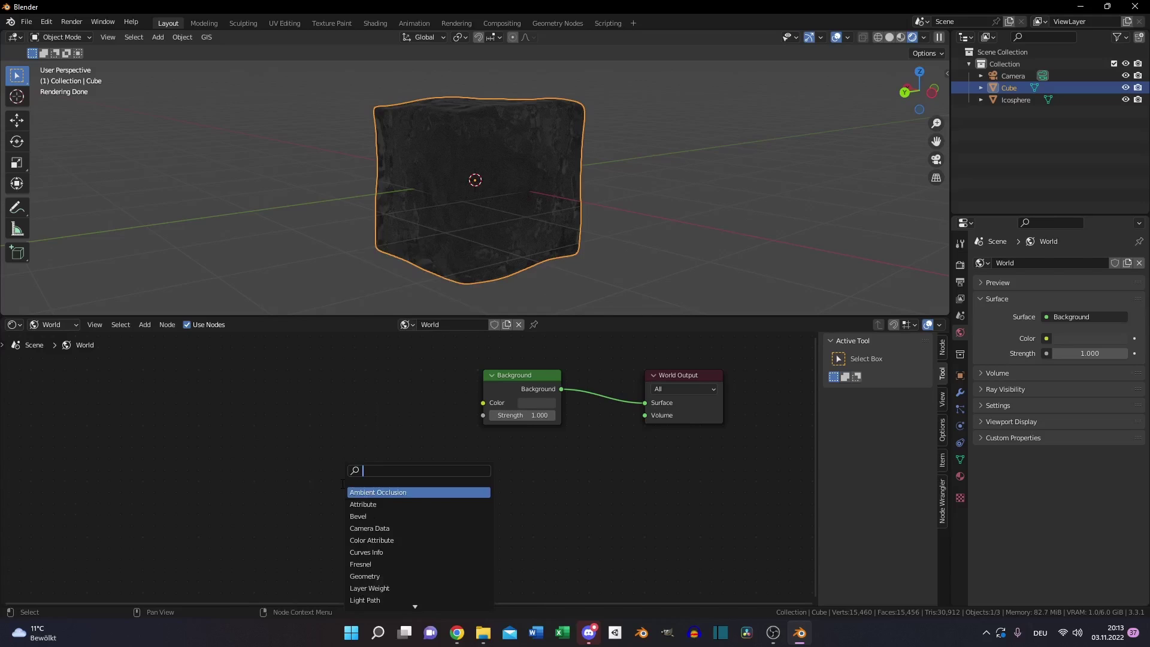
type("v")
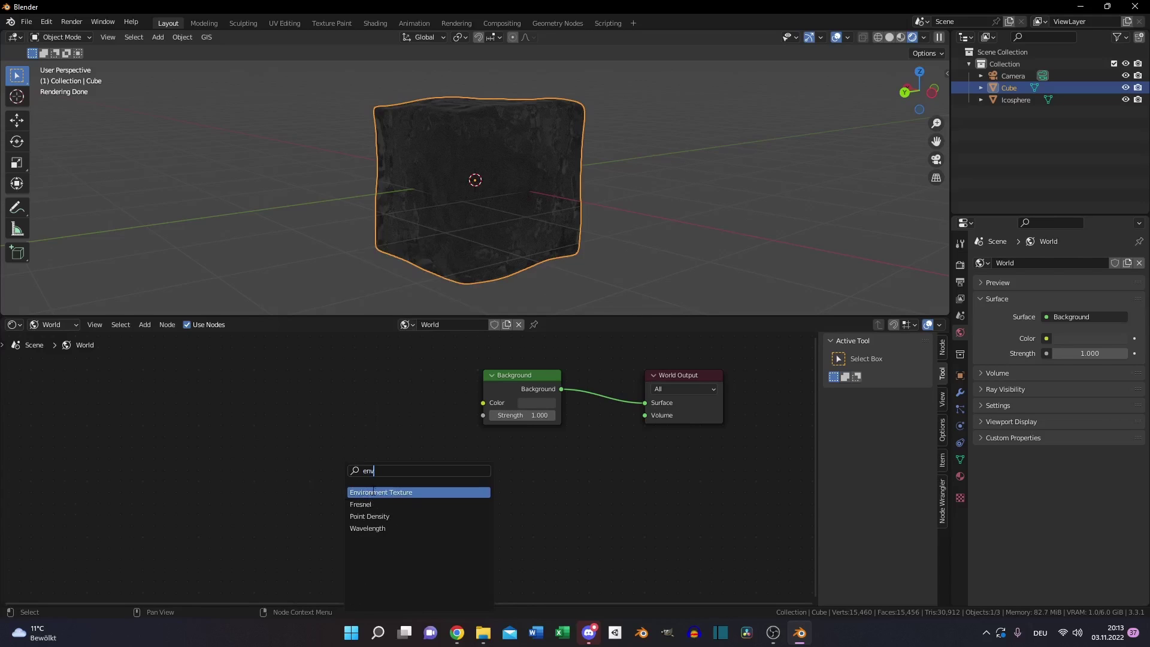
left_click(372, 492)
left_click(369, 380)
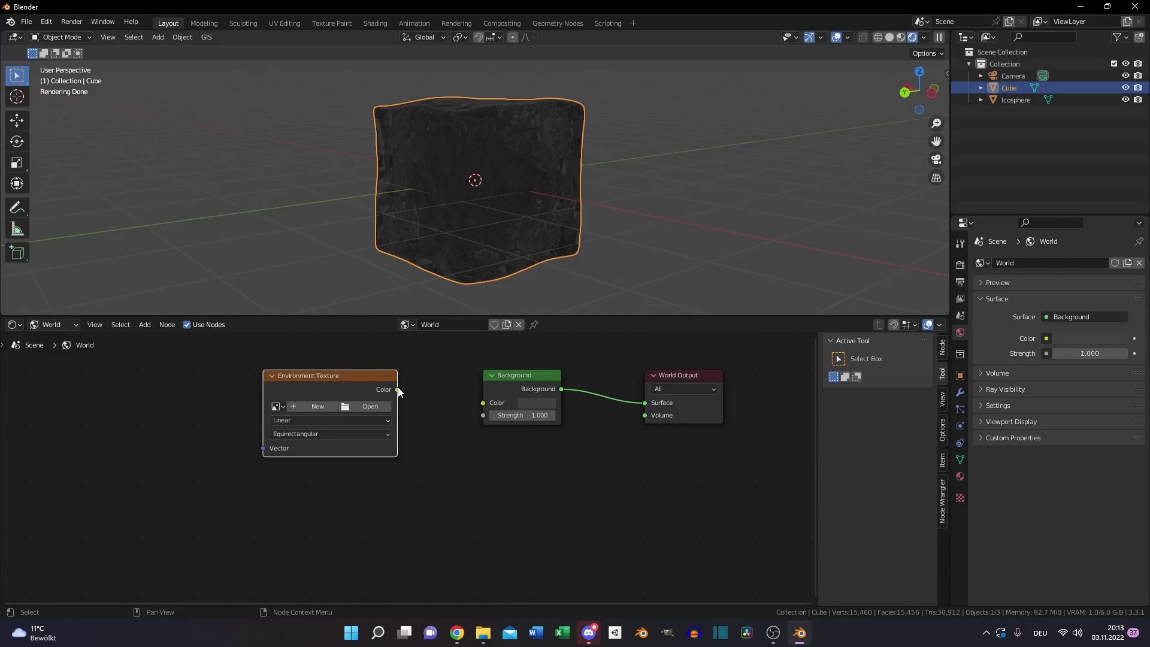
left_click_drag(398, 390, 484, 404)
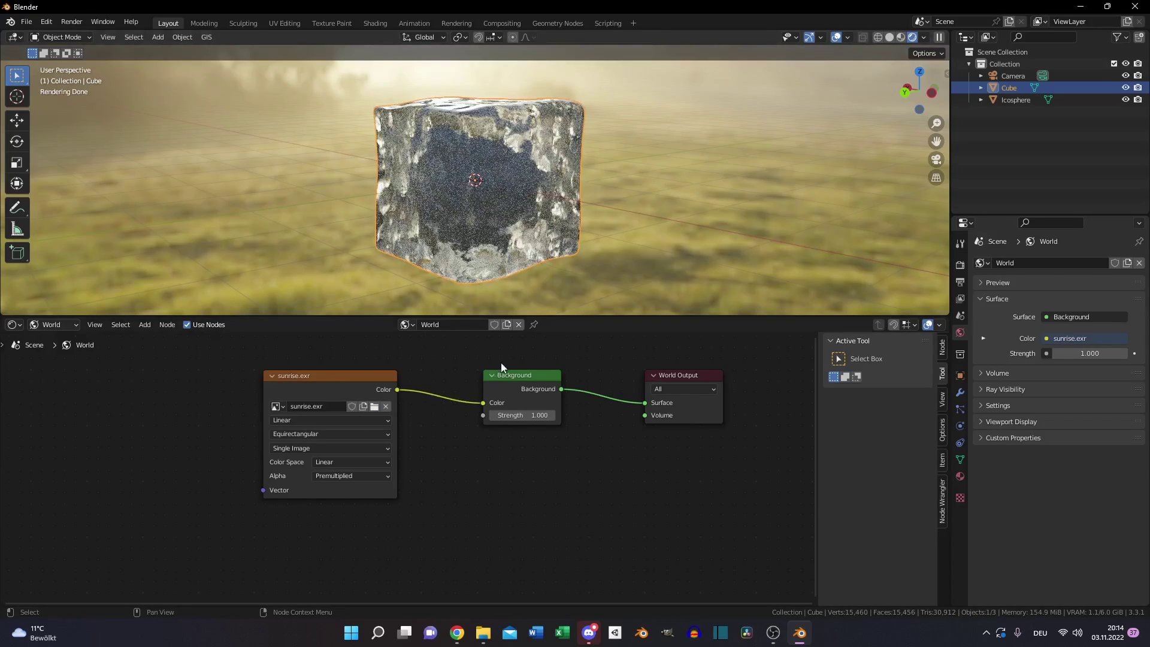
Replace the Icosphere's Principled BSDF with a Principled Volume wired to the Volume output.
left_click(53, 325)
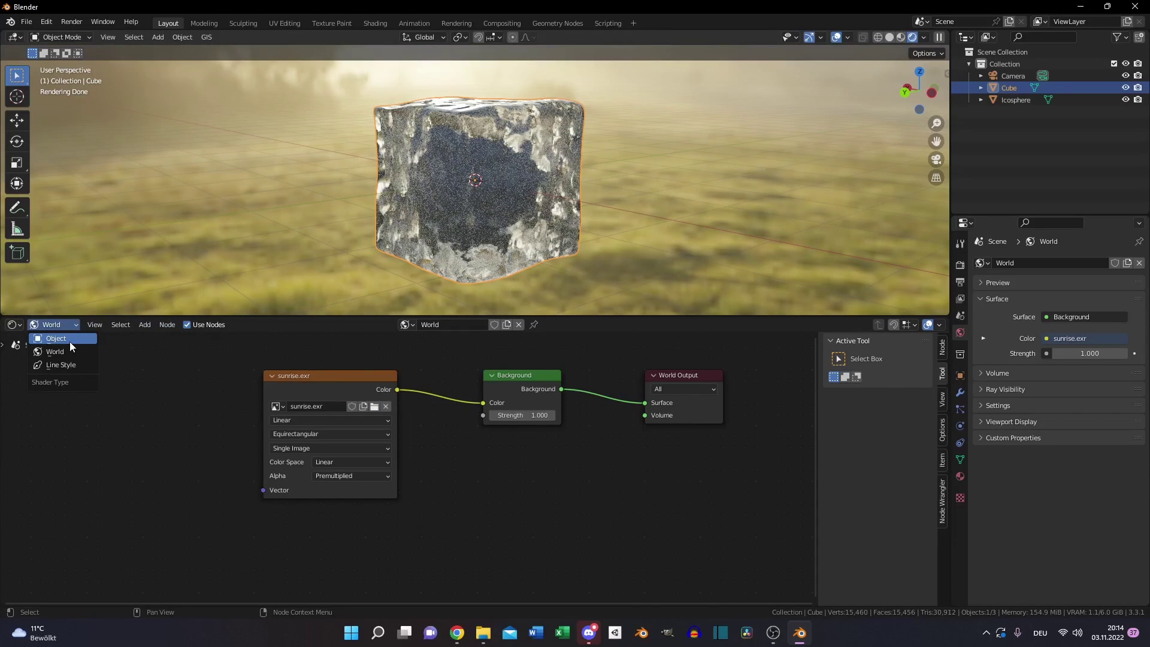
left_click(69, 341)
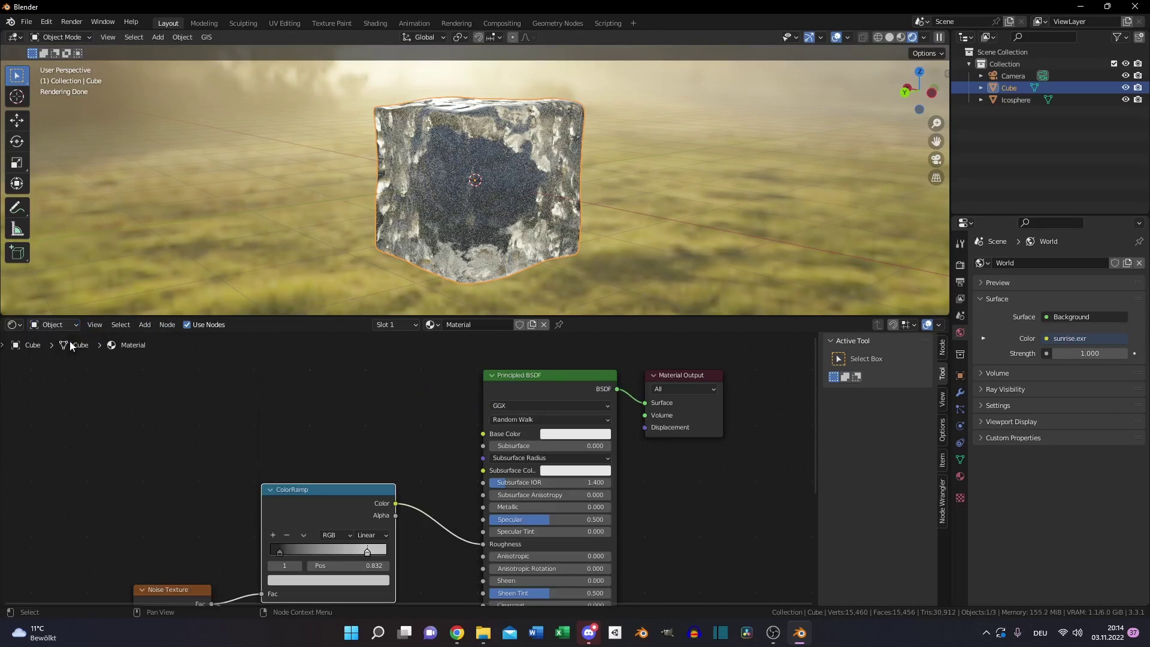
left_click(1015, 100)
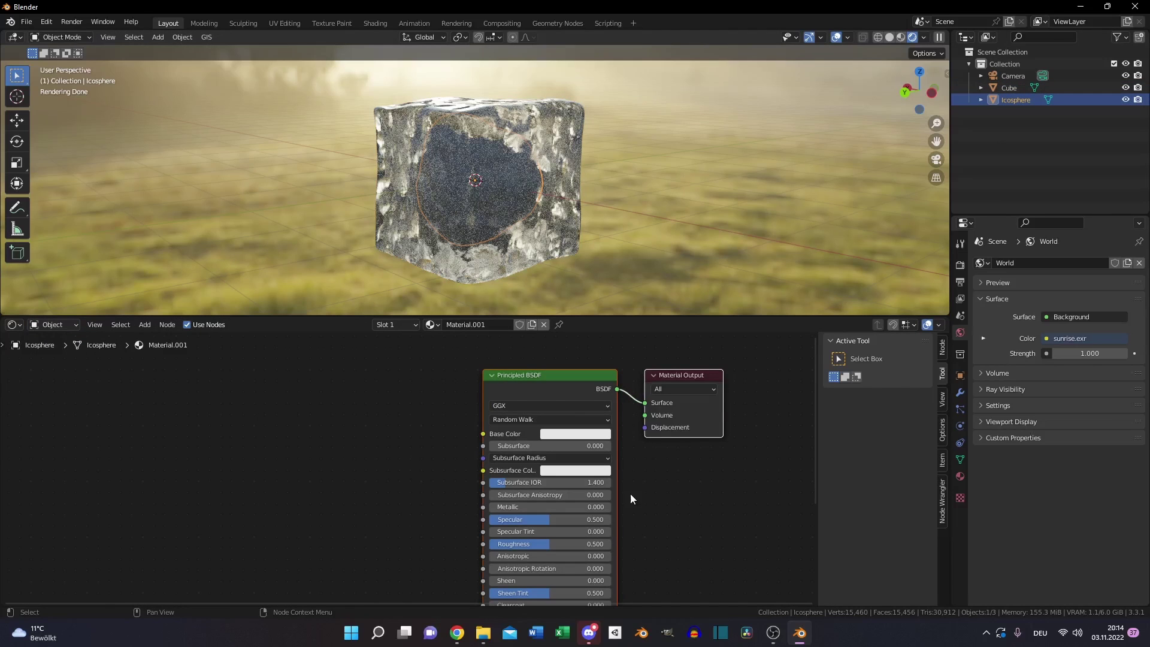
left_click(531, 383)
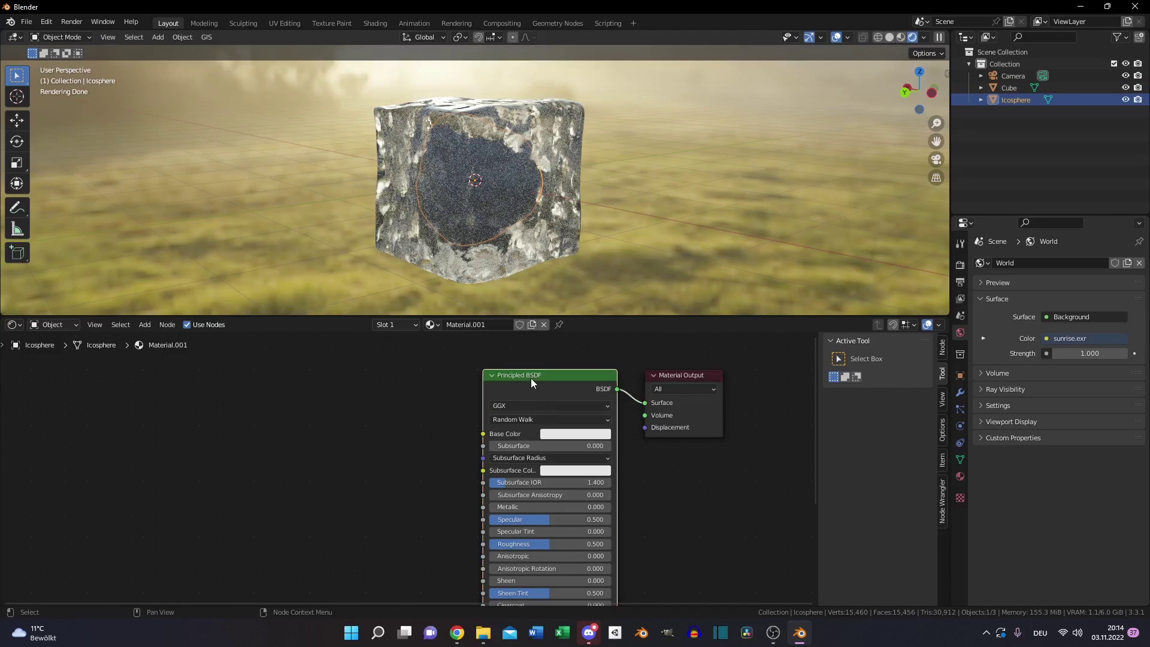
key("x")
key("shift+a")
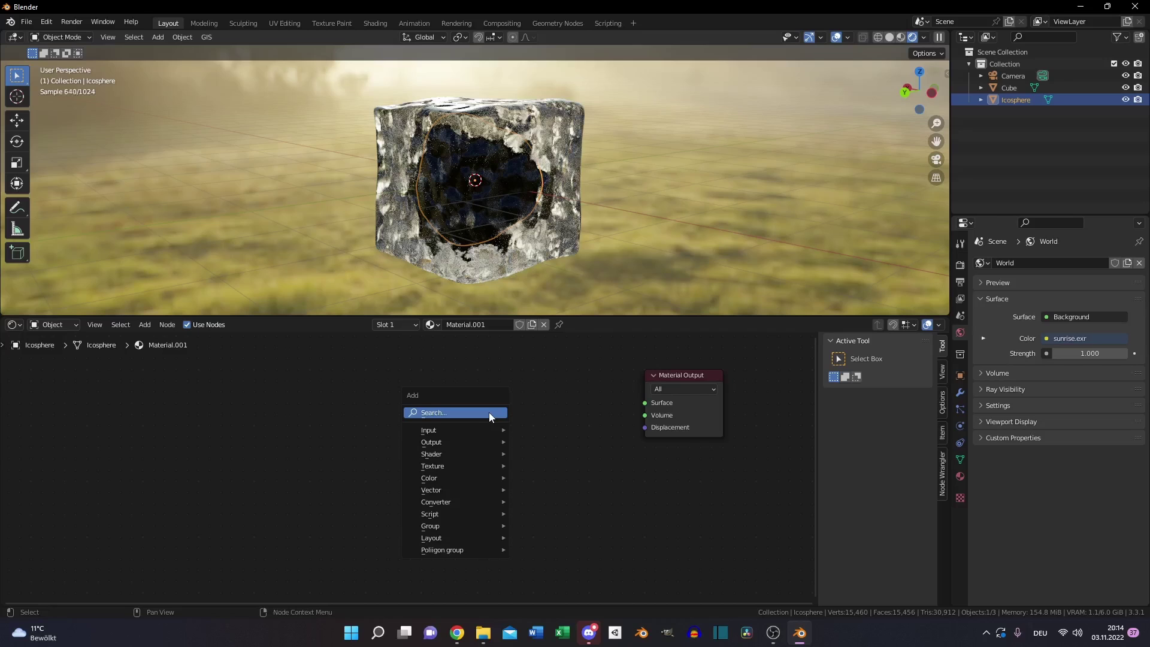
type("vol")
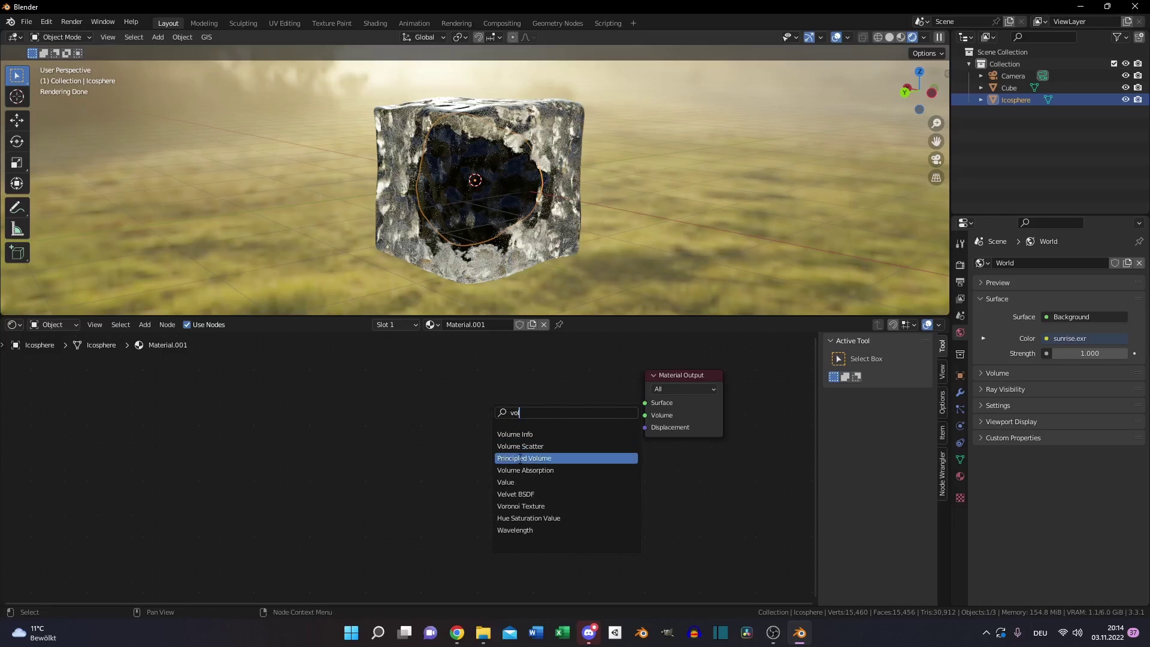
left_click(522, 458)
left_click(522, 460)
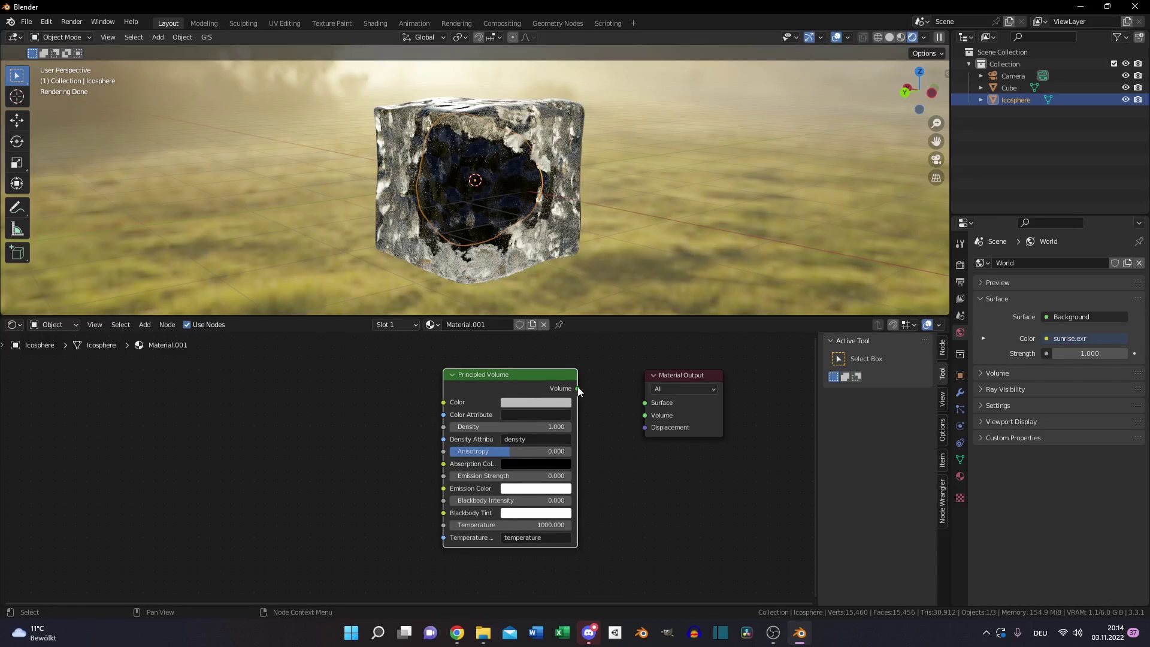
left_click_drag(577, 388, 645, 414)
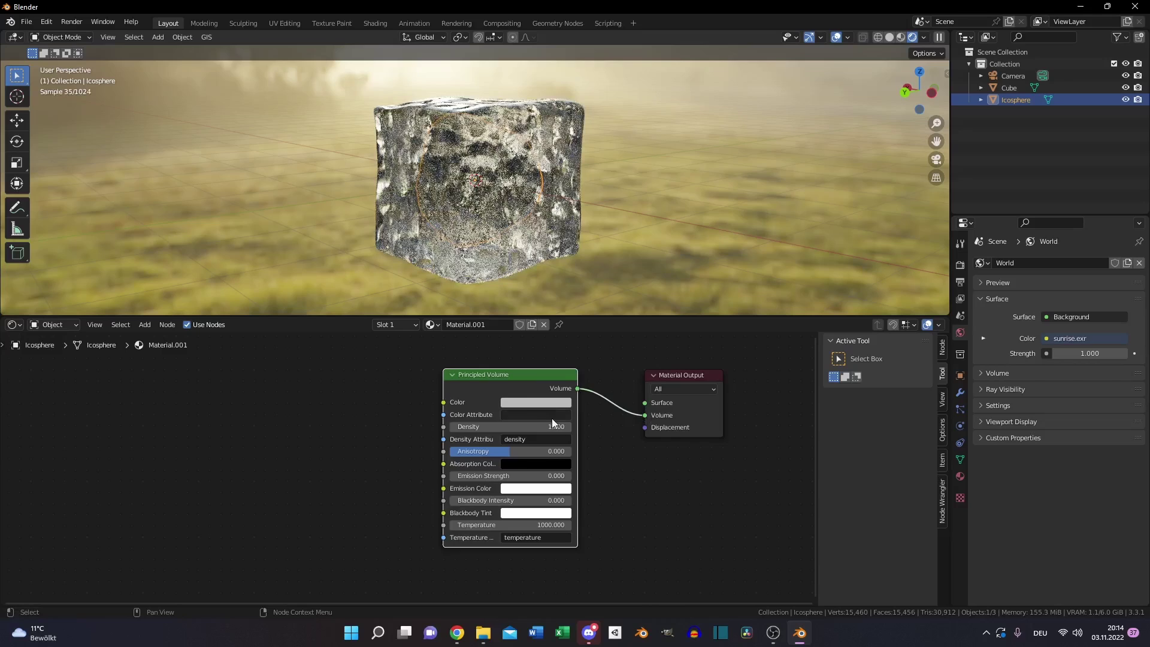
Set the volume Density to 0, Emission Strength to 5 and a grey emission colour.
left_click_drag(533, 426, 479, 426)
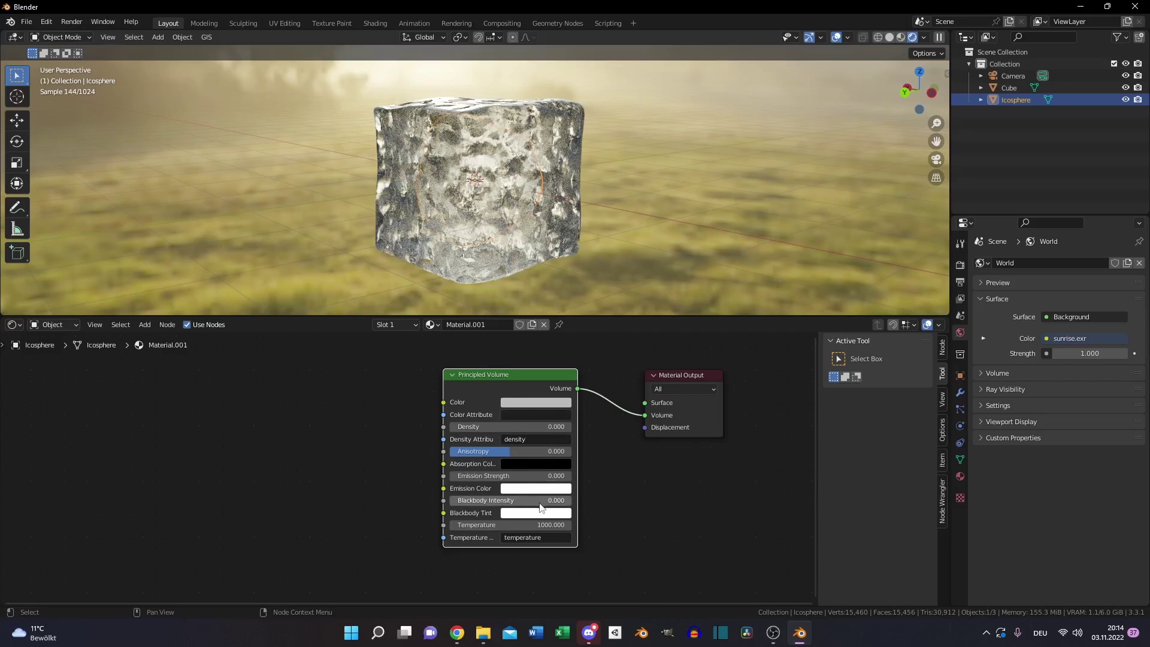
left_click(534, 476)
type("5")
key("Return")
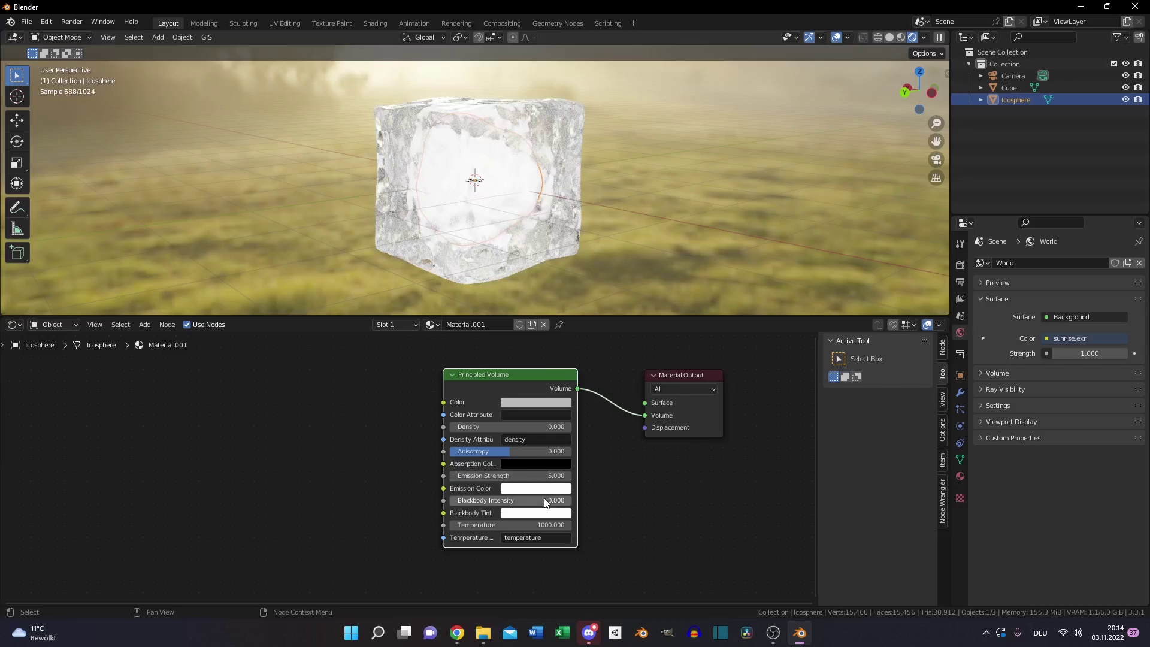
left_click(551, 488)
left_click_drag(597, 331, 596, 348)
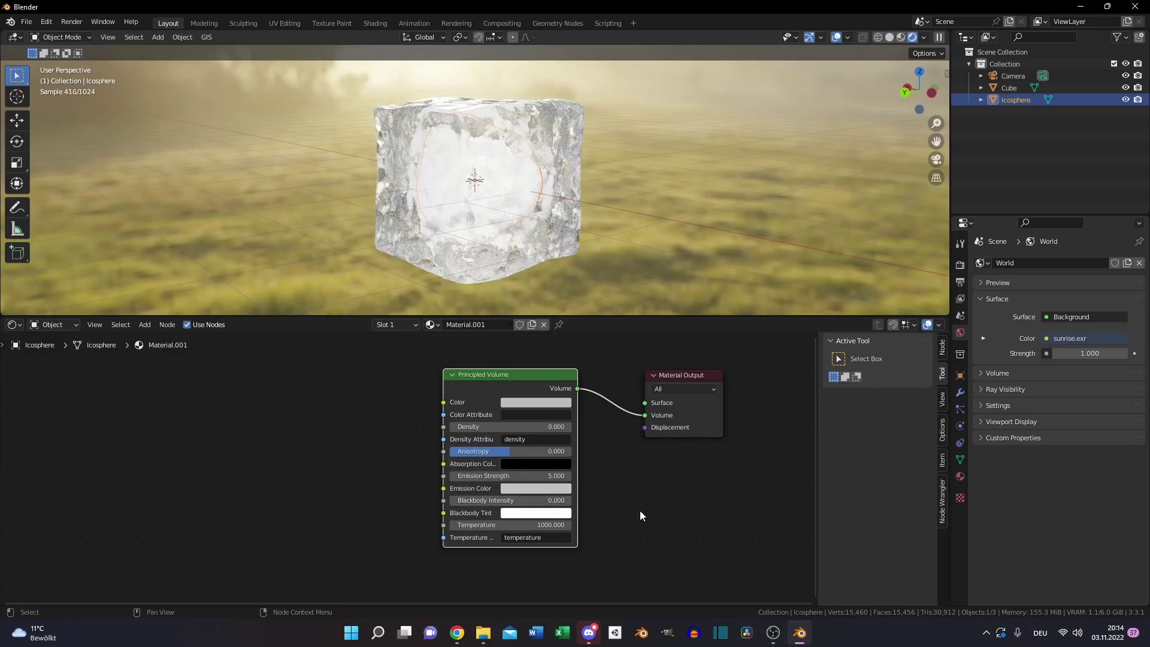
Deselect the icosphere and give the 3D viewport more height above the node editor.
left_click(612, 182)
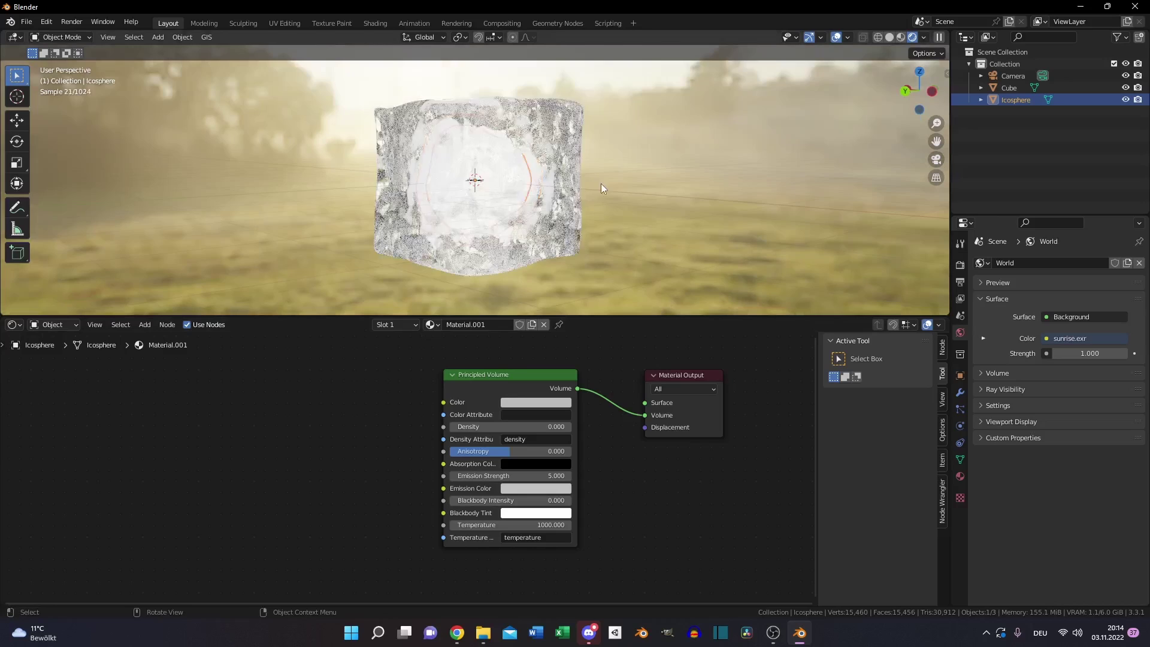
scroll(602, 197, "down", 3)
scroll(599, 222, "up", 3)
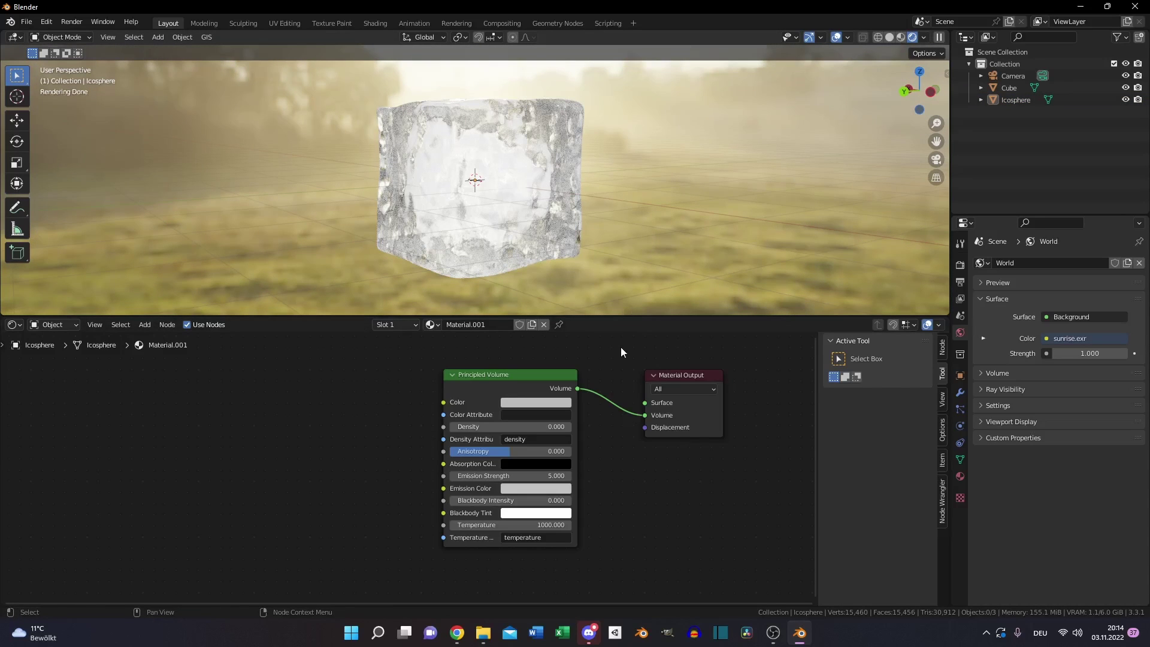
left_click_drag(616, 317, 617, 381)
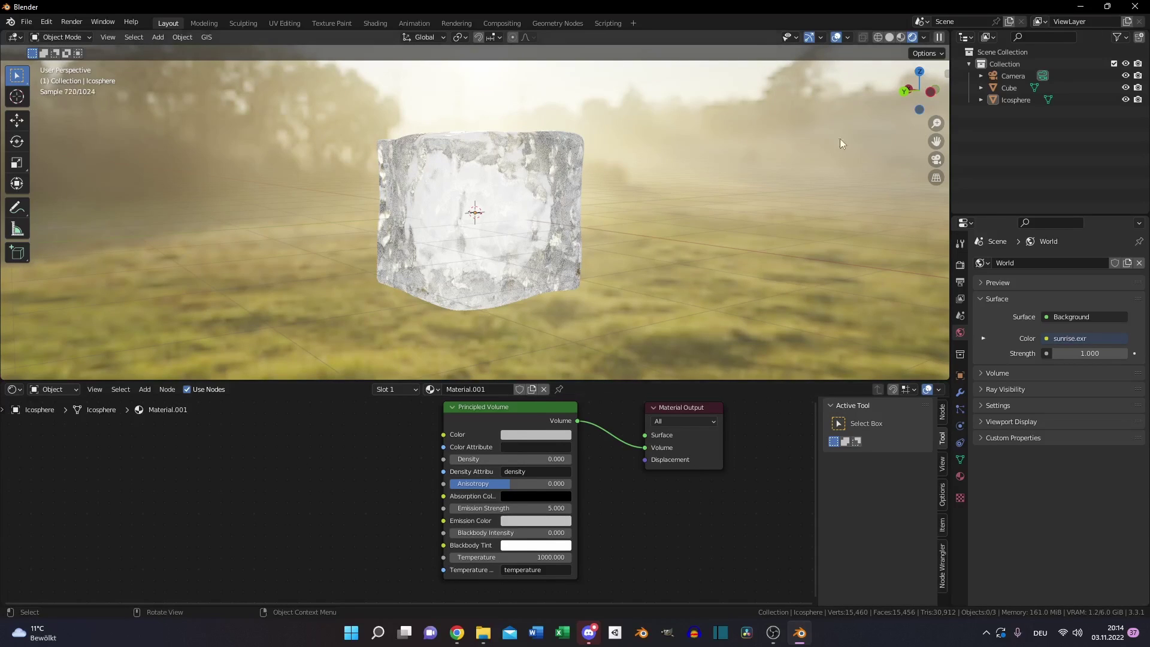
Delete the separate Icosphere object from the scene.
left_click(1015, 85)
left_click(1016, 100, "ctrl")
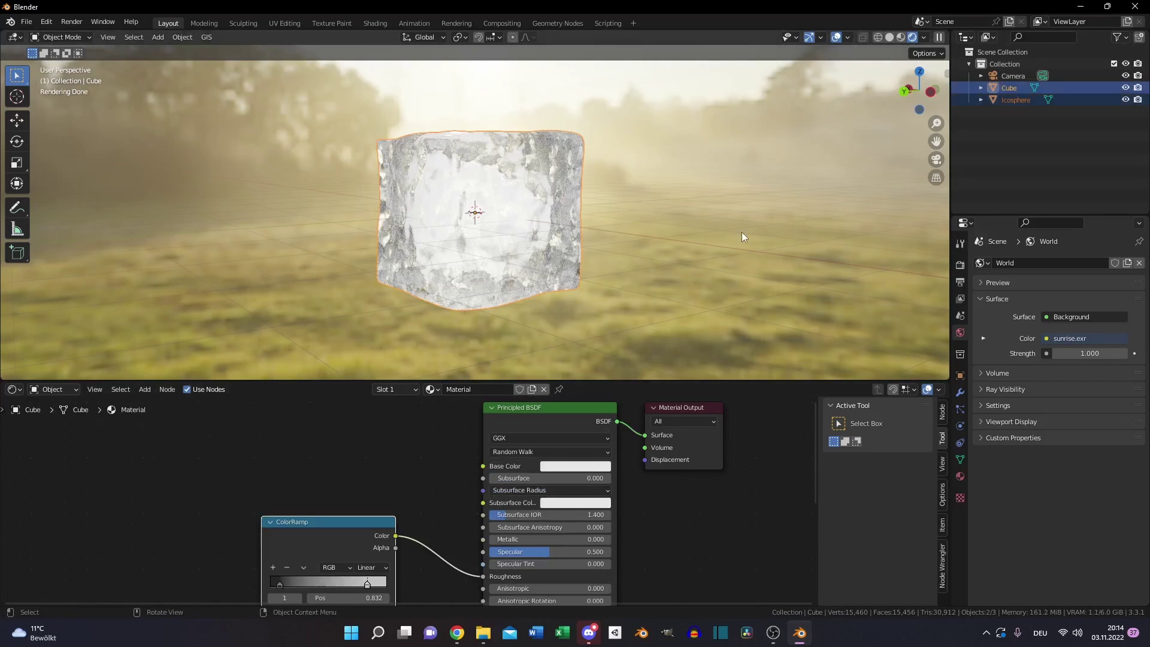
key("Delete")
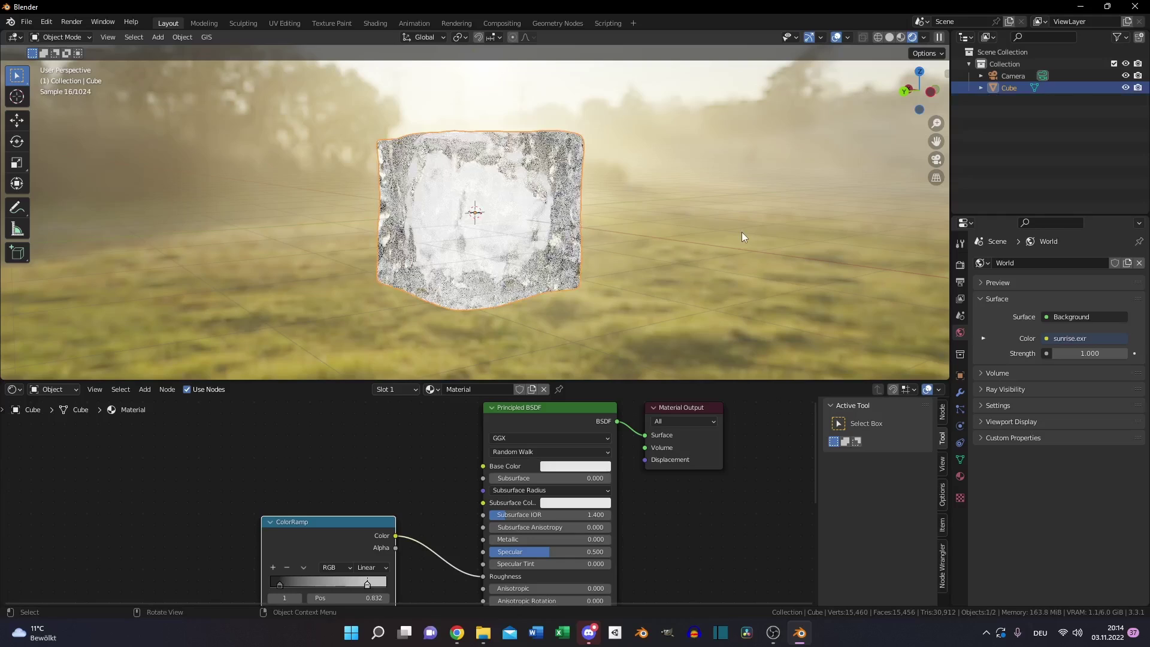
Rename the cube to IceCube.000.
double_click(1020, 89)
type("Ice")
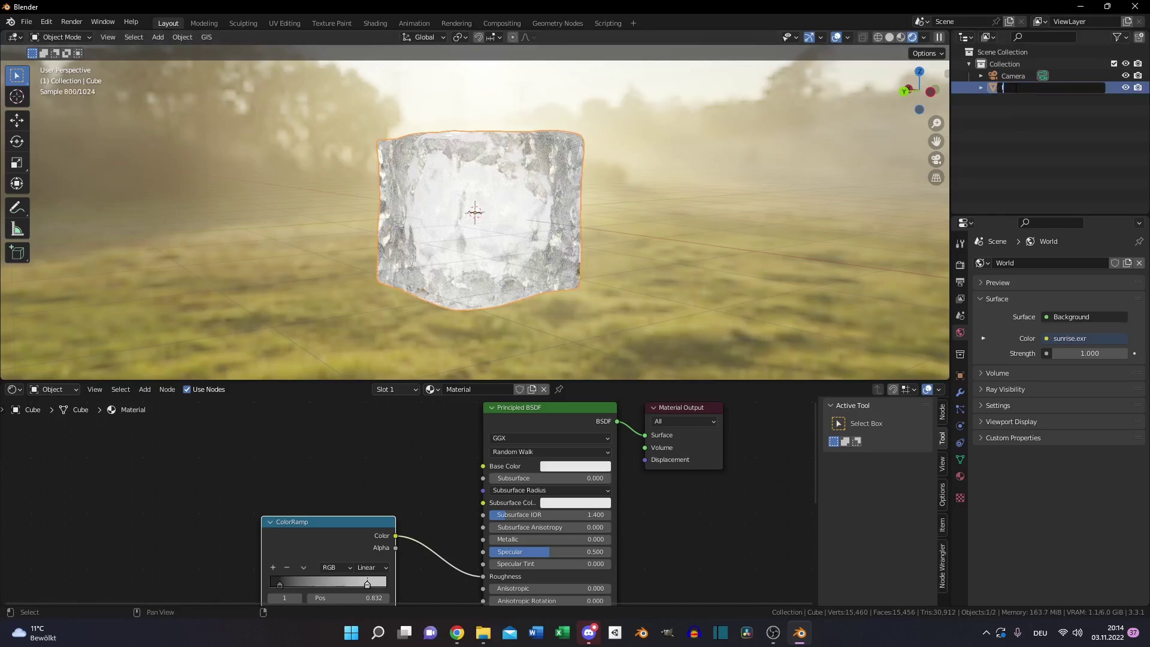
type("Cube.000")
key("Return")
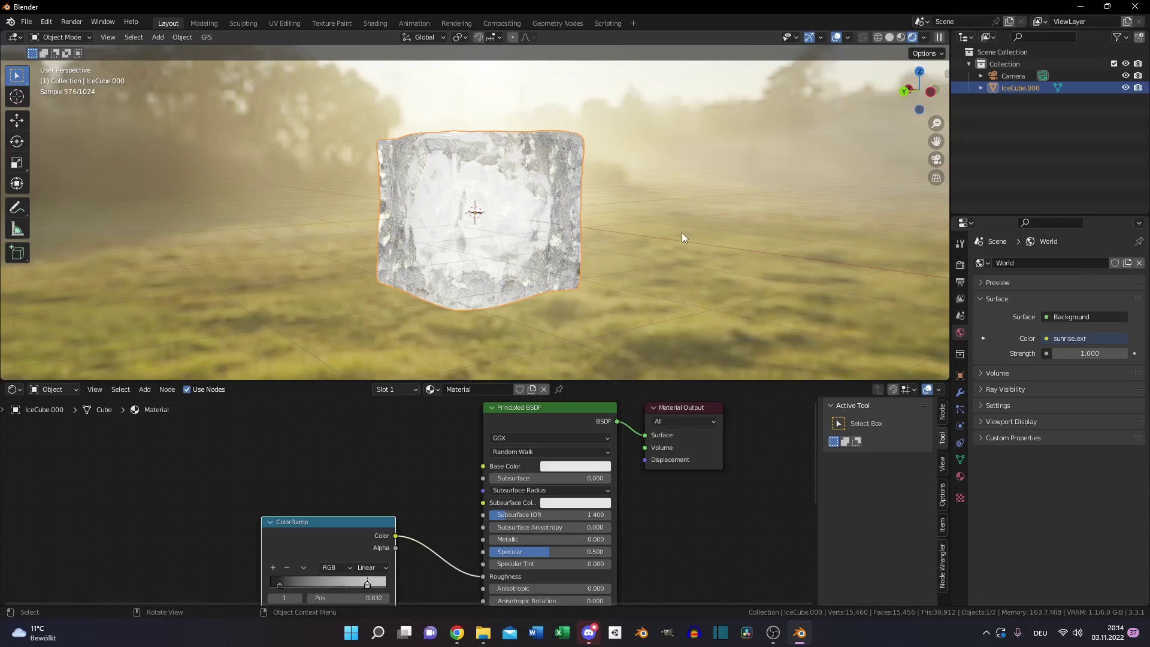
key("z")
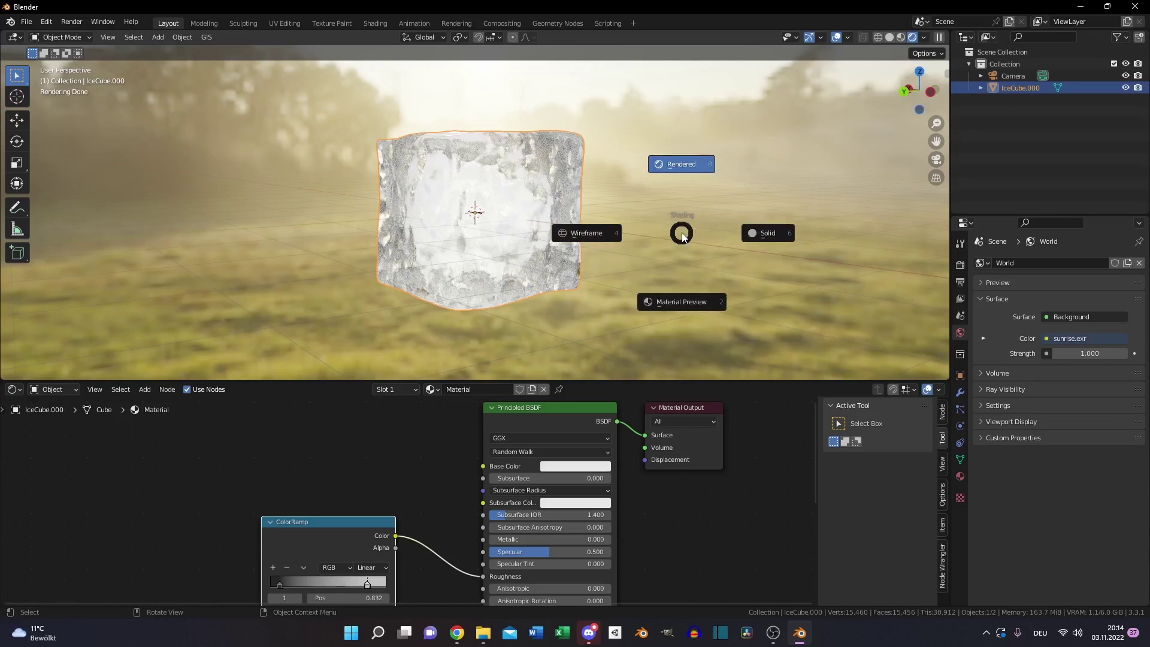
Paste in the wine glass and plane, then lift and tilt IceCube.000 high above the glass.
left_click(767, 235)
key("ctrl+v")
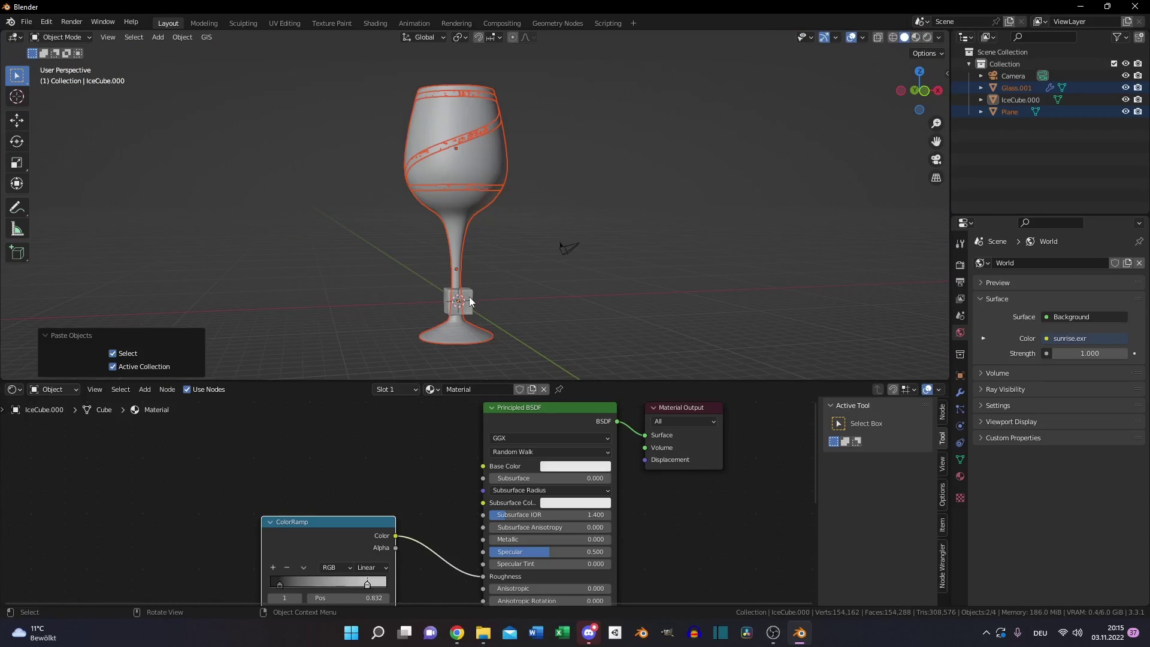
left_click(469, 296)
scroll(598, 250, "down", 2)
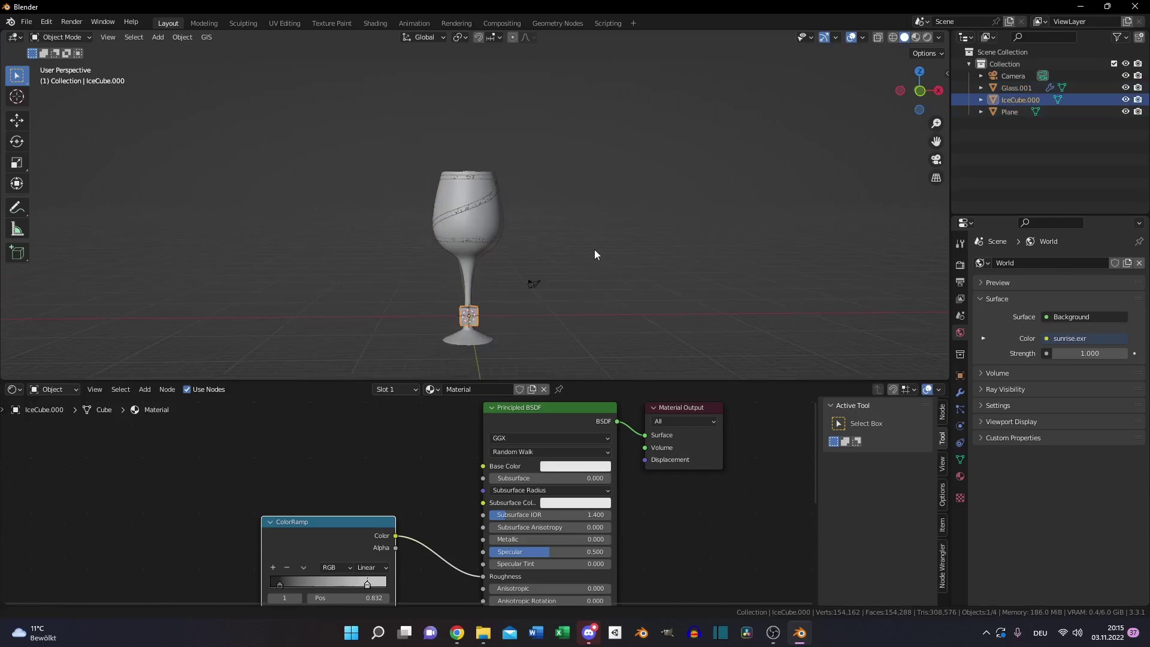
key("g")
key("z")
left_click(567, 197)
scroll(567, 251, "up", 5)
key("r")
left_click(577, 199)
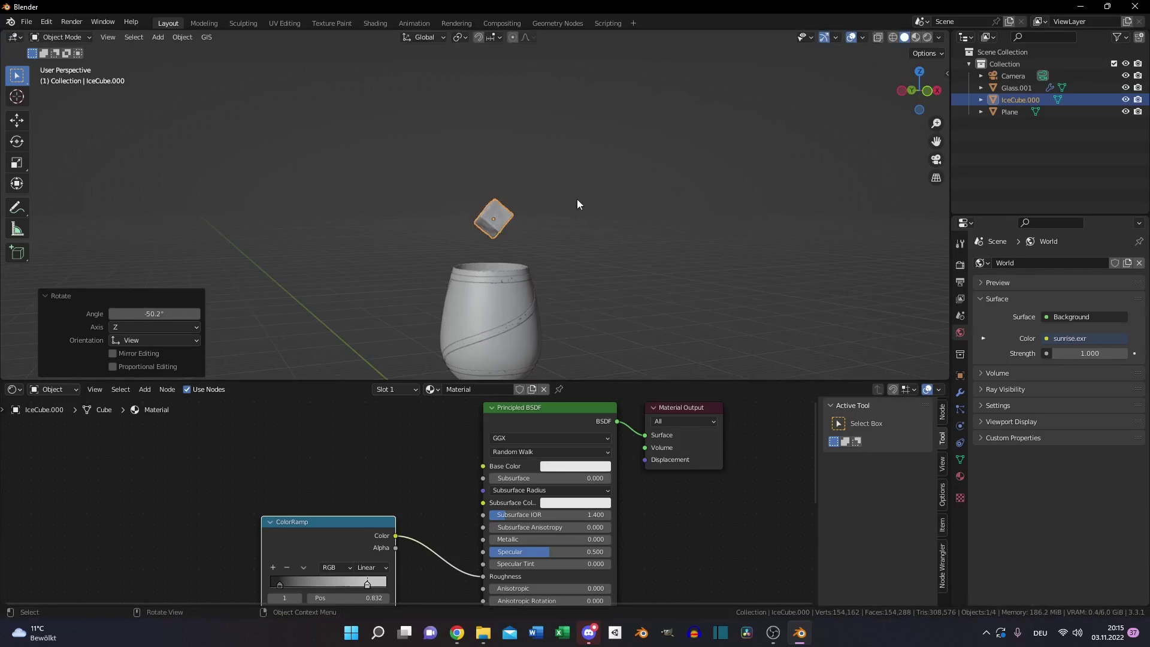
Make two tilted duplicates, IceCube.001 and IceCube.002, stacked above the first cube.
key("shift+d")
left_click(565, 157)
middle_click_drag(564, 157, 637, 200)
key("r")
left_click(538, 214)
key("shift+d")
left_click(603, 223)
key("r")
left_click(587, 316)
Add a third tilted copy, IceCube.003, placed beside the top cube.
middle_click_drag(587, 316, 573, 272)
key("shift+d")
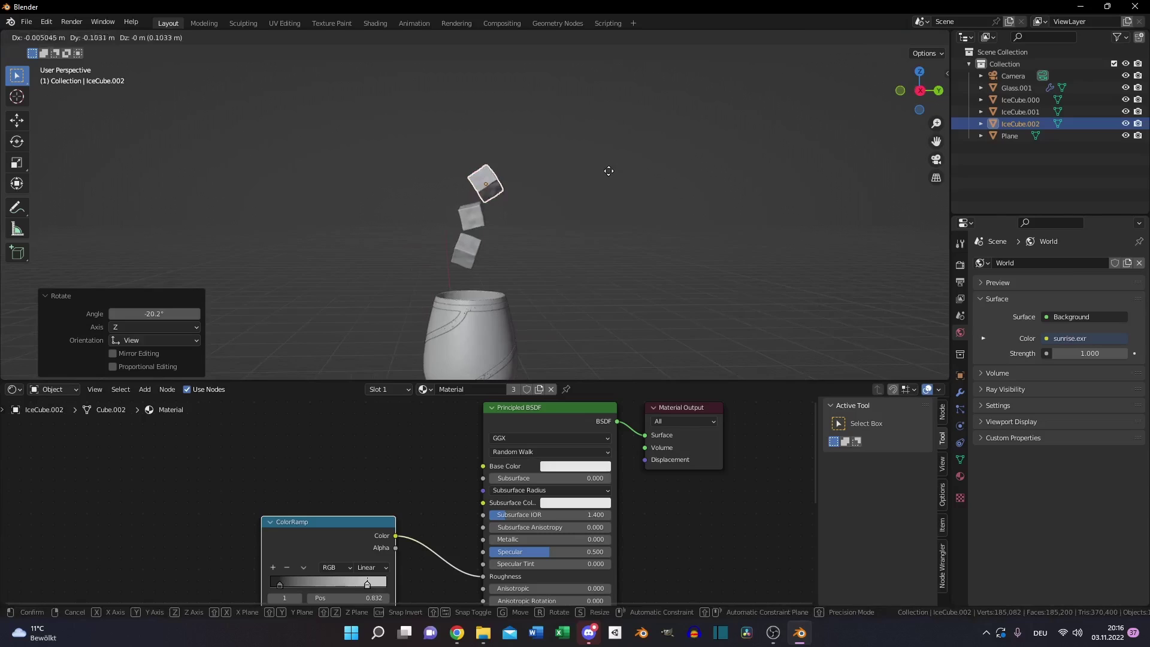
left_click(603, 172)
middle_click_drag(603, 172, 551, 287)
key("r")
left_click(564, 318)
key("g")
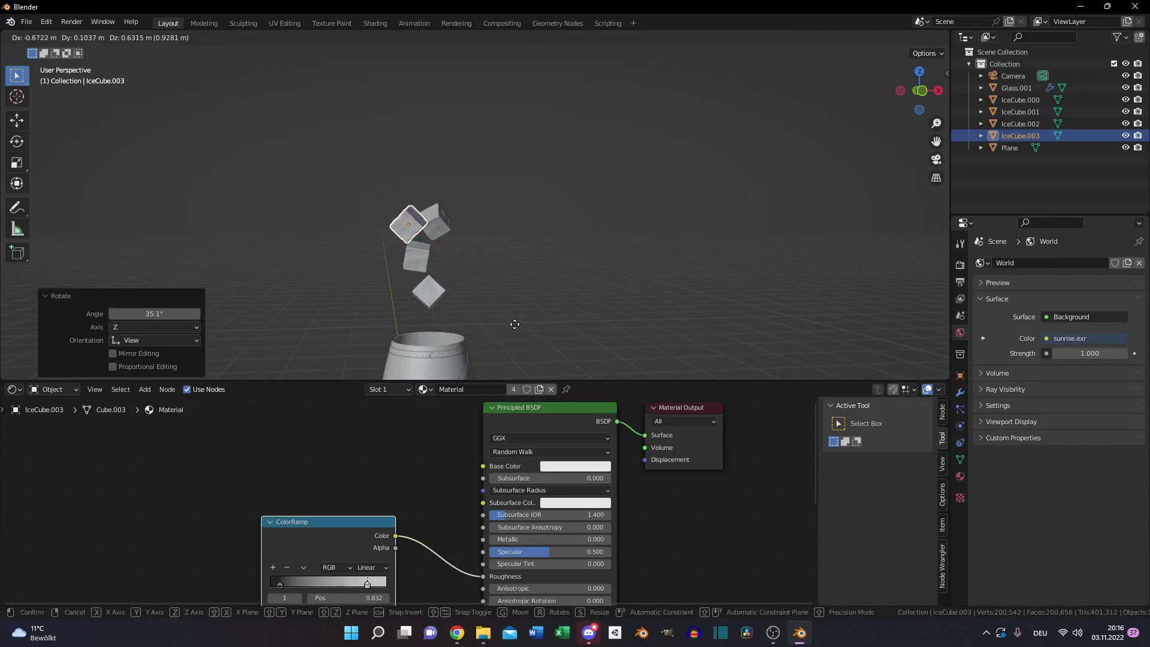
left_click(415, 311)
middle_click_drag(415, 310, 465, 284)
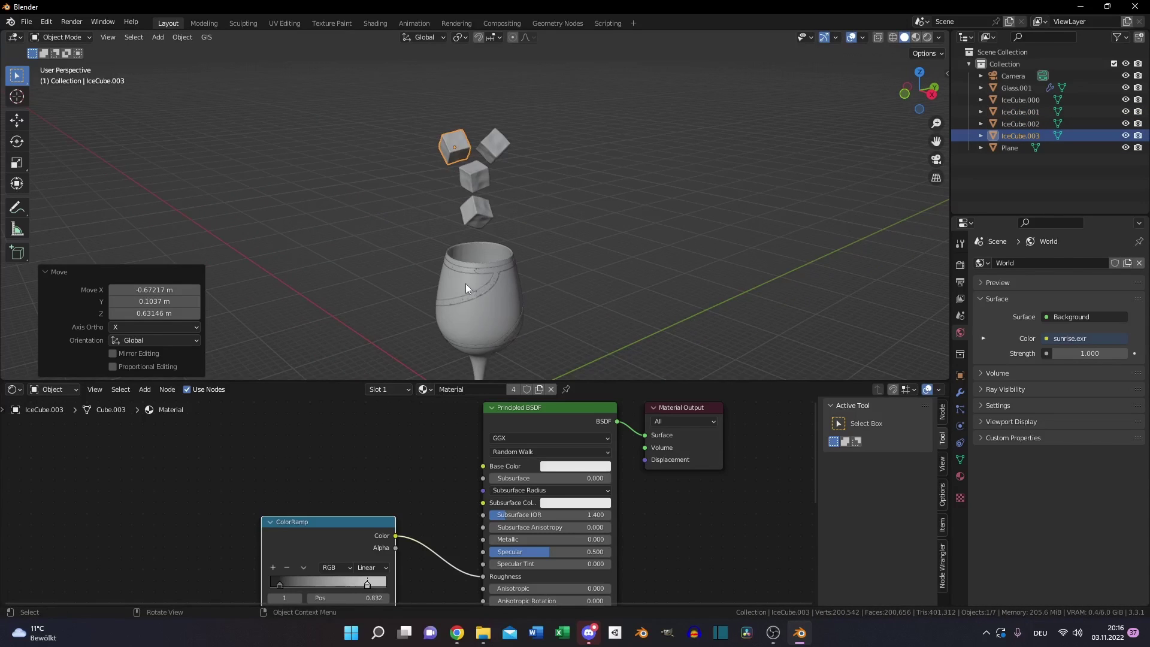
left_click(466, 284)
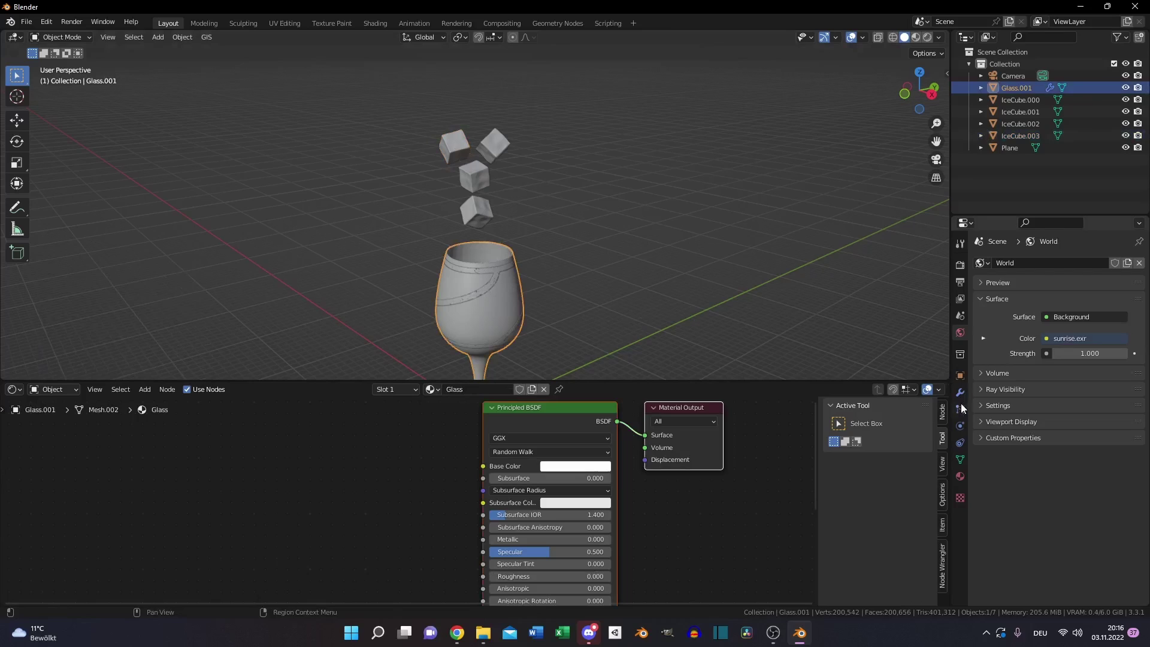
Replace the glass's fluid physics with a Passive Rigid Body using the Mesh collision shape.
left_click(960, 427)
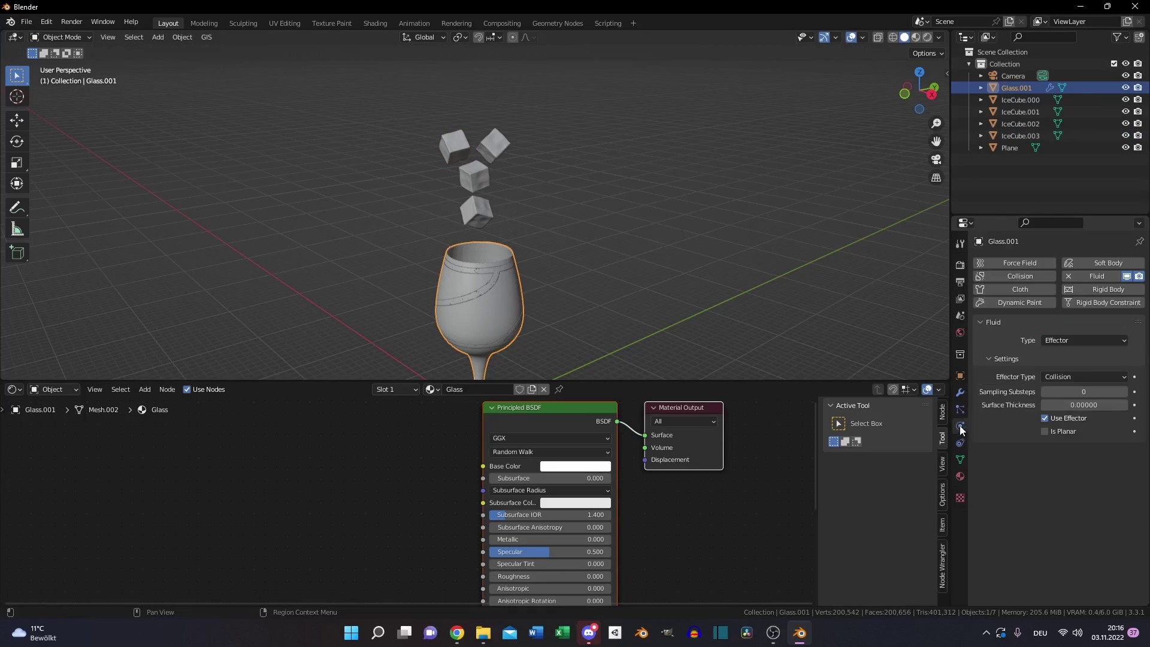
left_click(1094, 276)
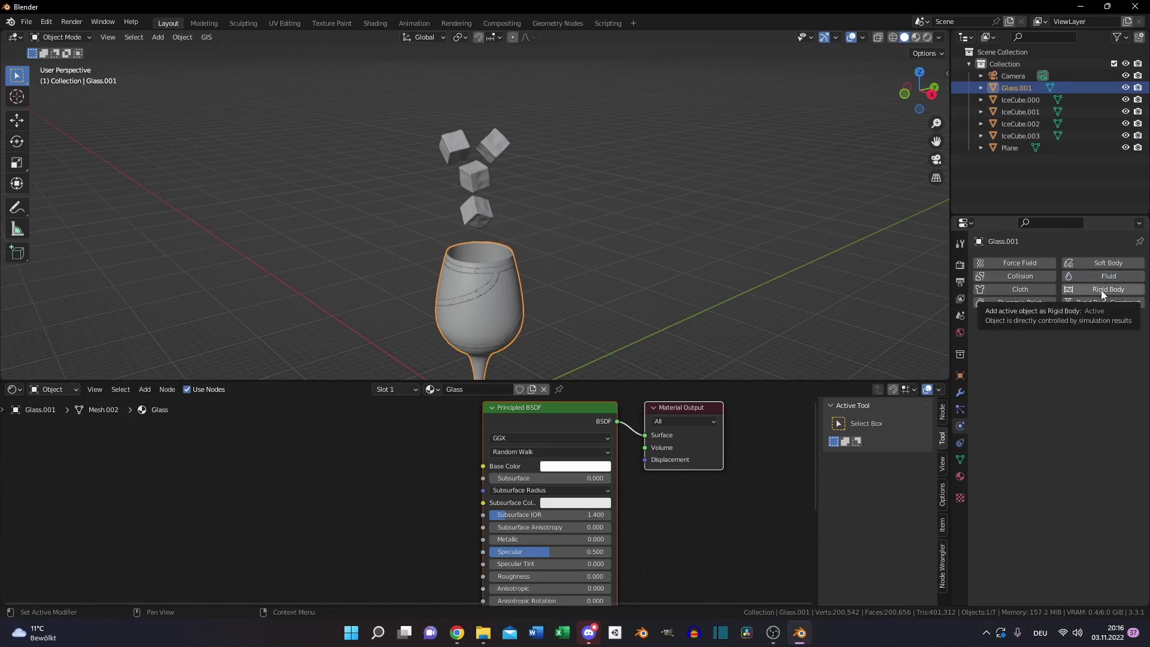
left_click(1101, 289)
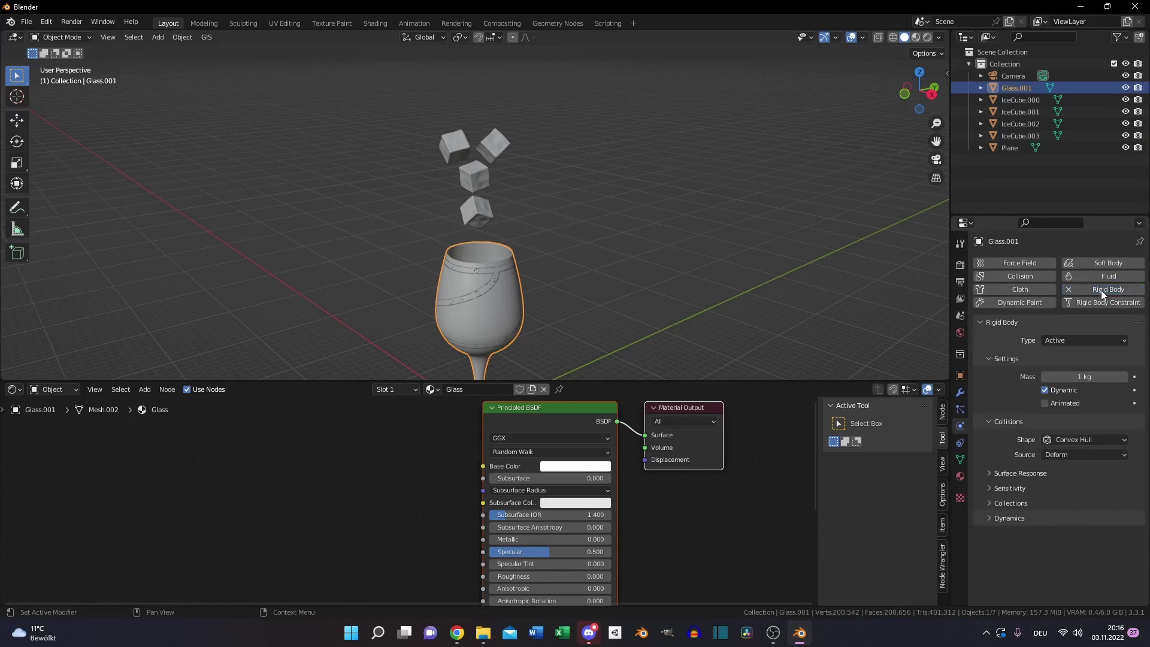
left_click(1072, 339)
left_click(1062, 366)
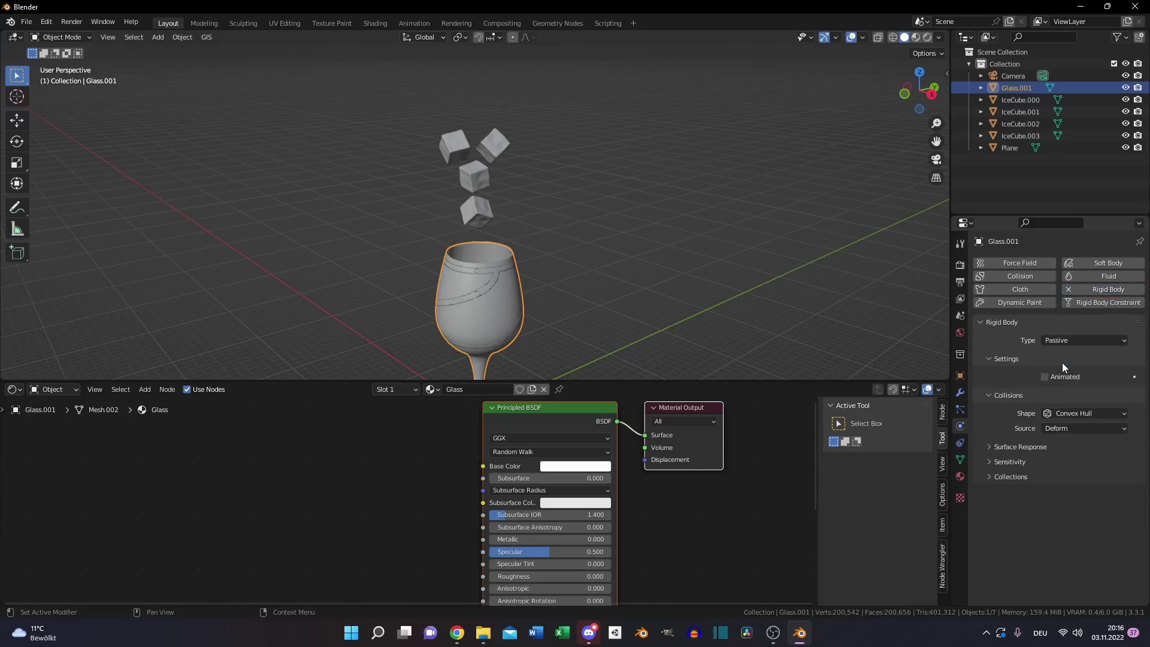
left_click(1074, 408)
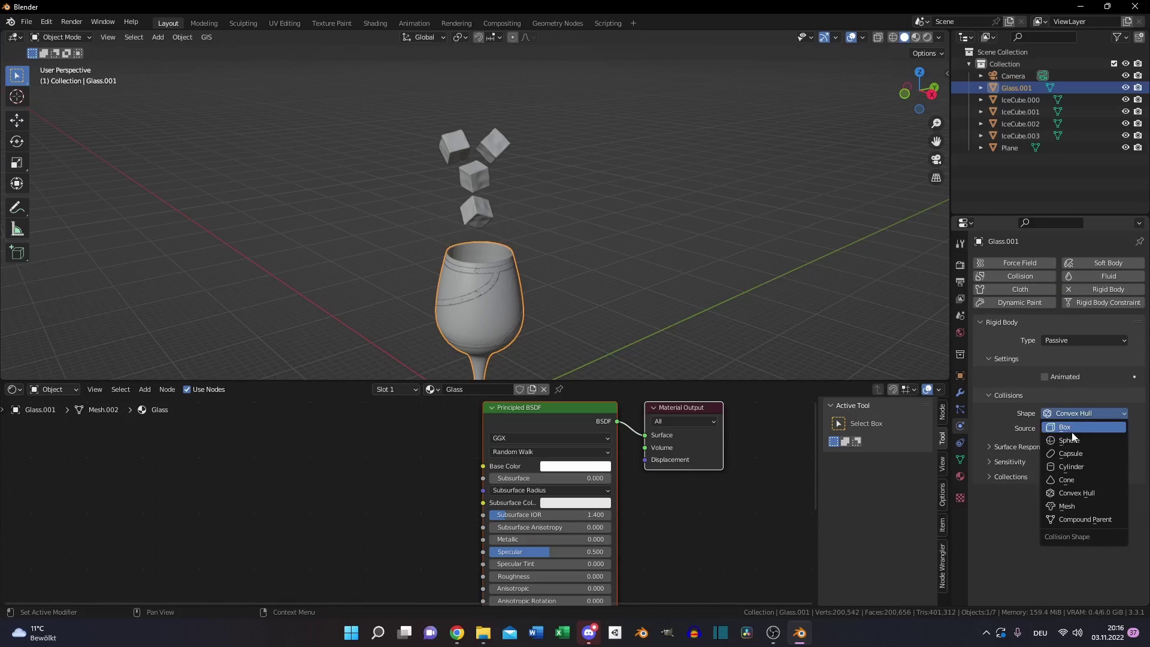
left_click(1078, 505)
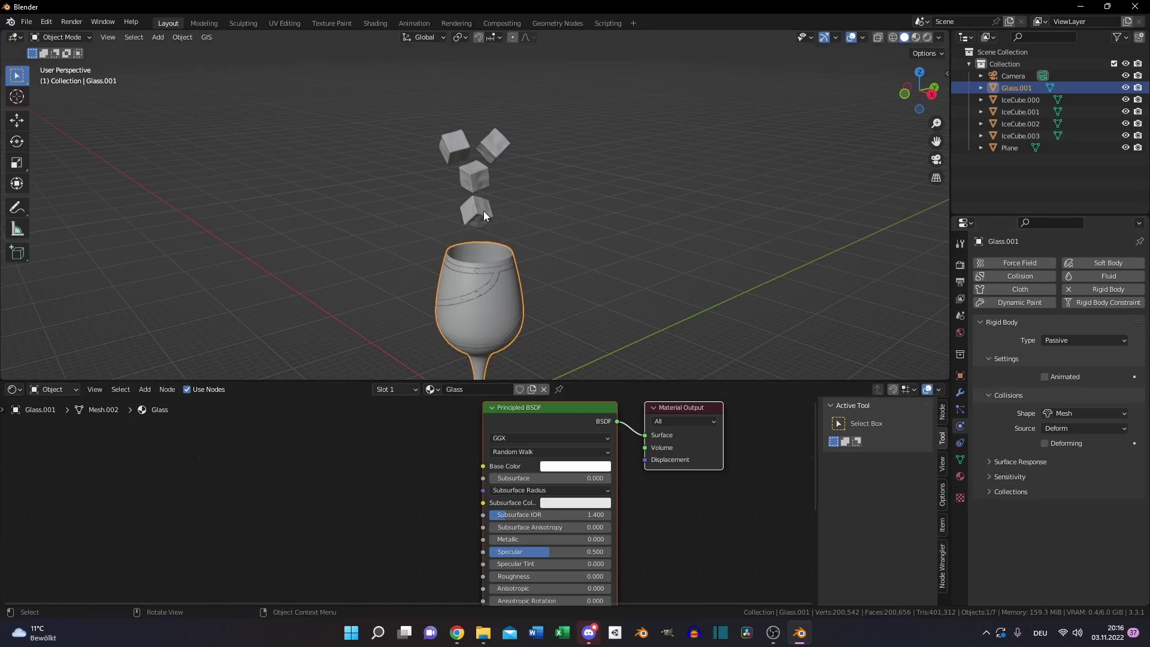
Add rigid body physics to IceCube.000, IceCube.001, IceCube.002 and IceCube.003 one by one.
left_click_drag(424, 224, 509, 127)
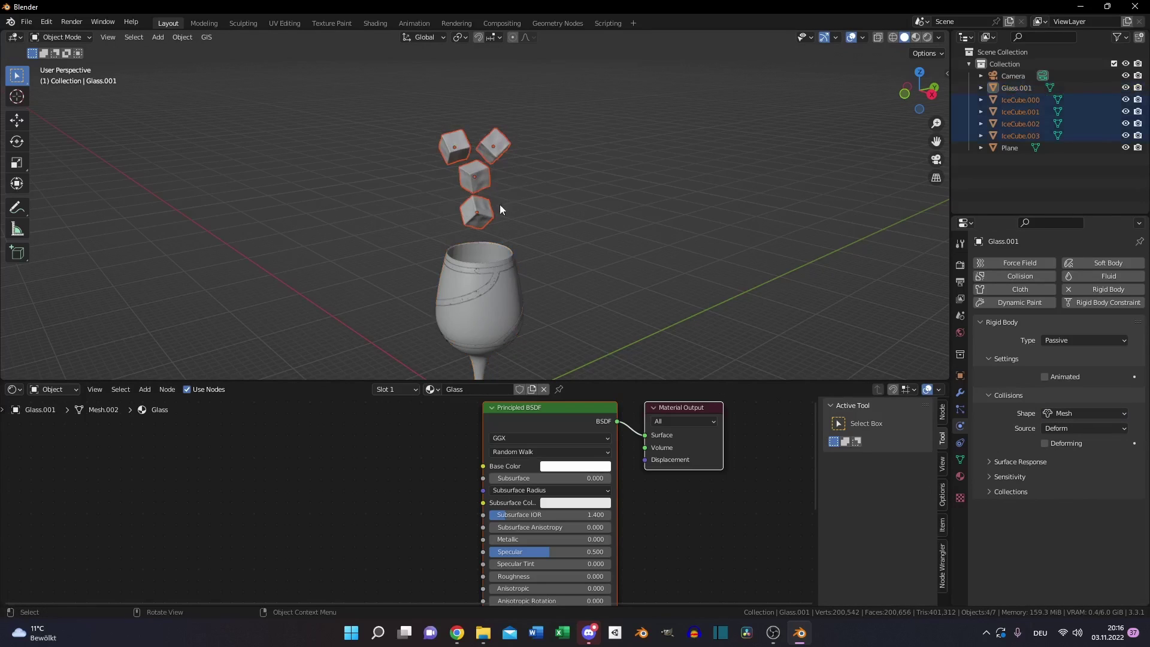
left_click(476, 213)
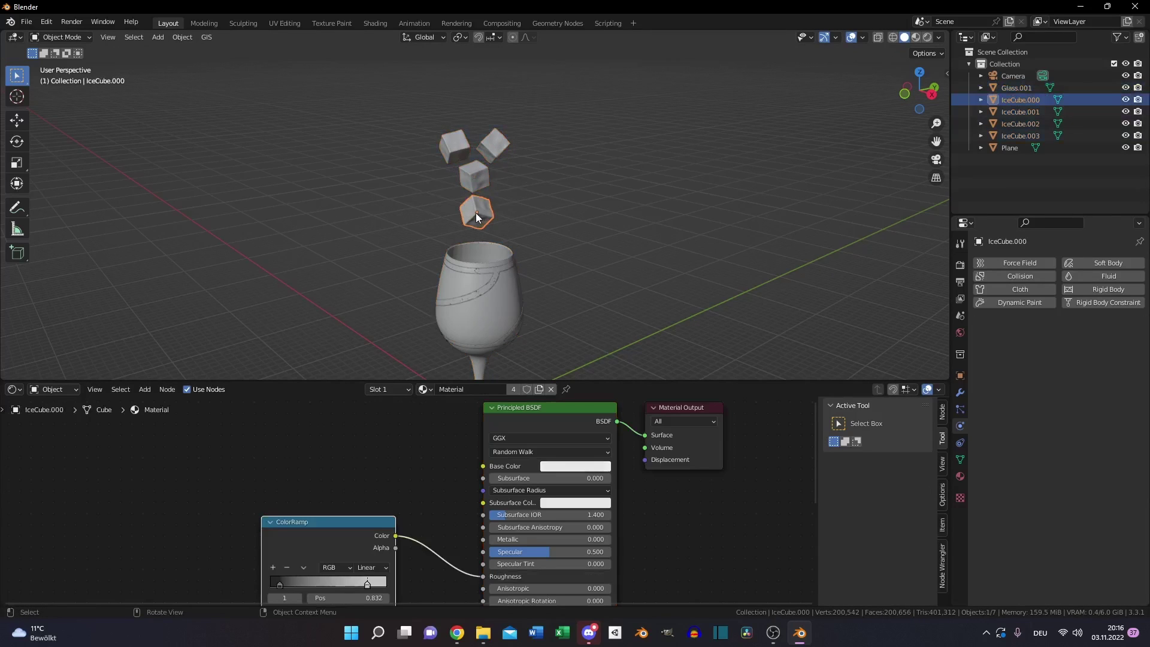
left_click(1082, 286)
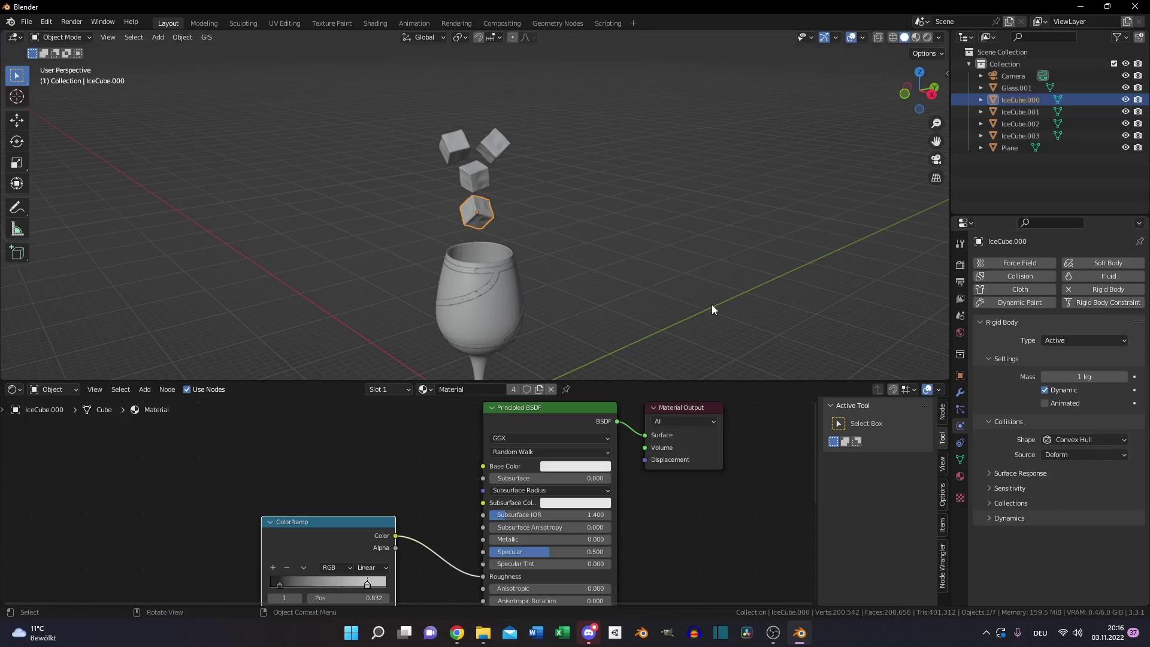
left_click(474, 178)
left_click(1108, 289)
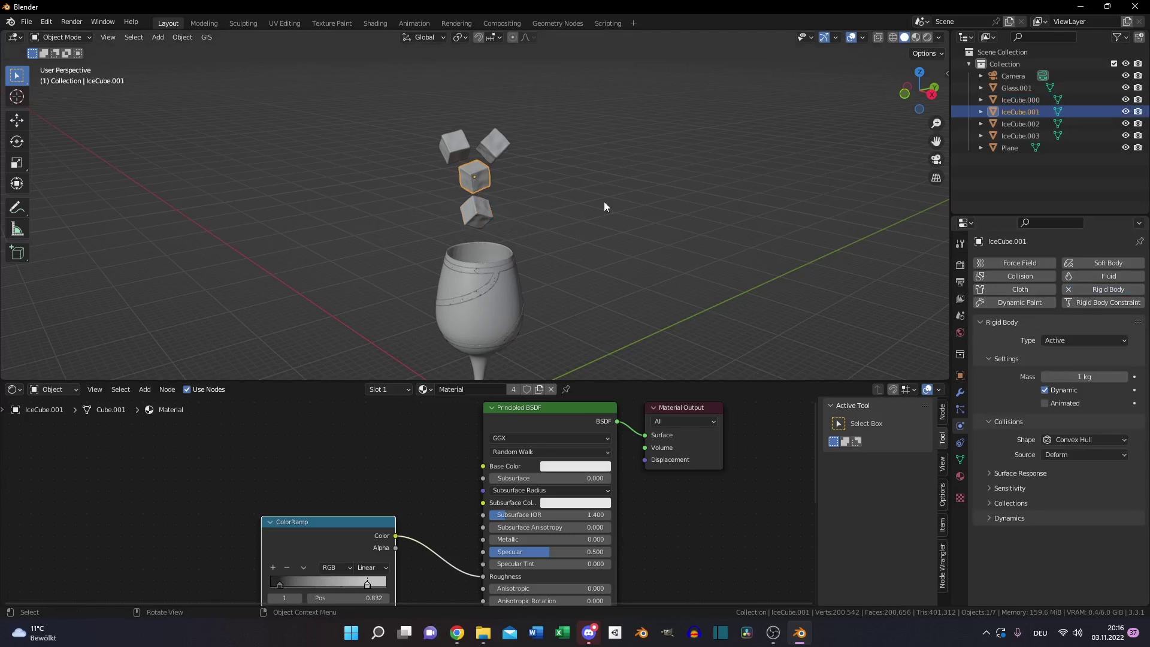
left_click(506, 157)
left_click(1108, 289)
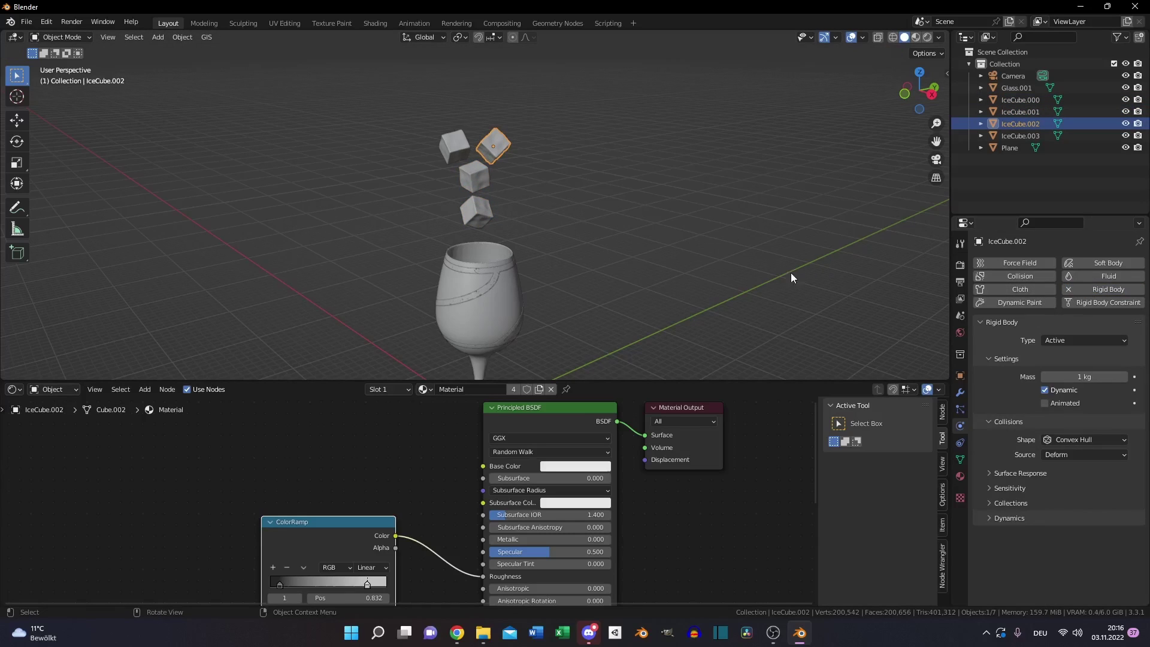
left_click(451, 150)
left_click(1081, 289)
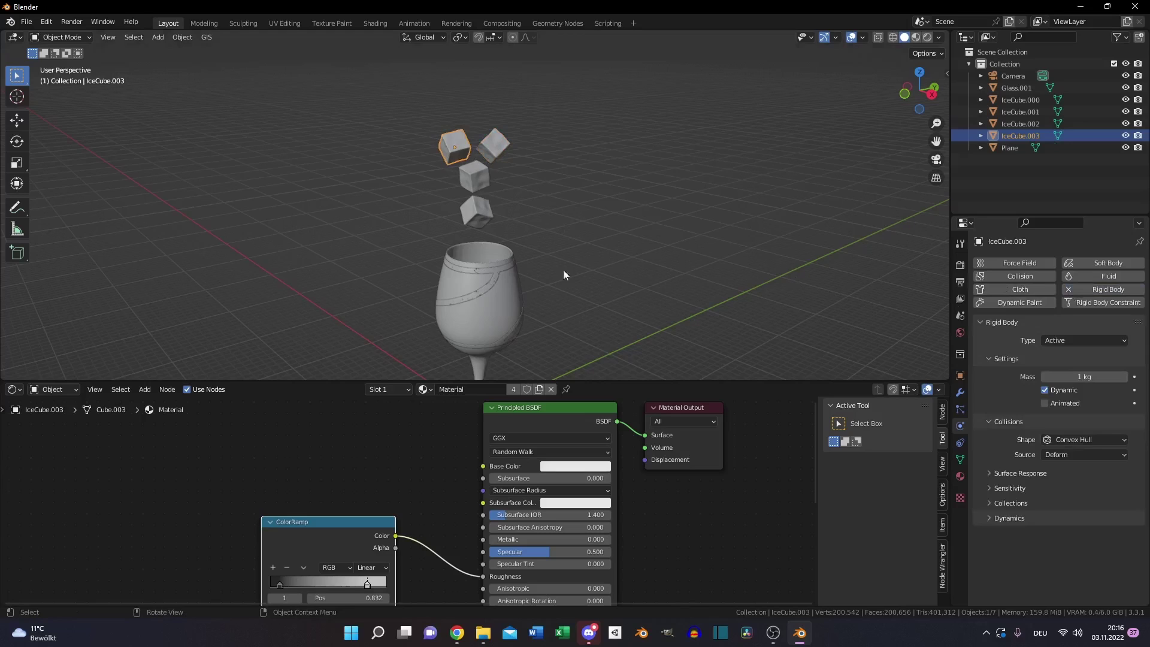
middle_click_drag(442, 258, 545, 224, "shift")
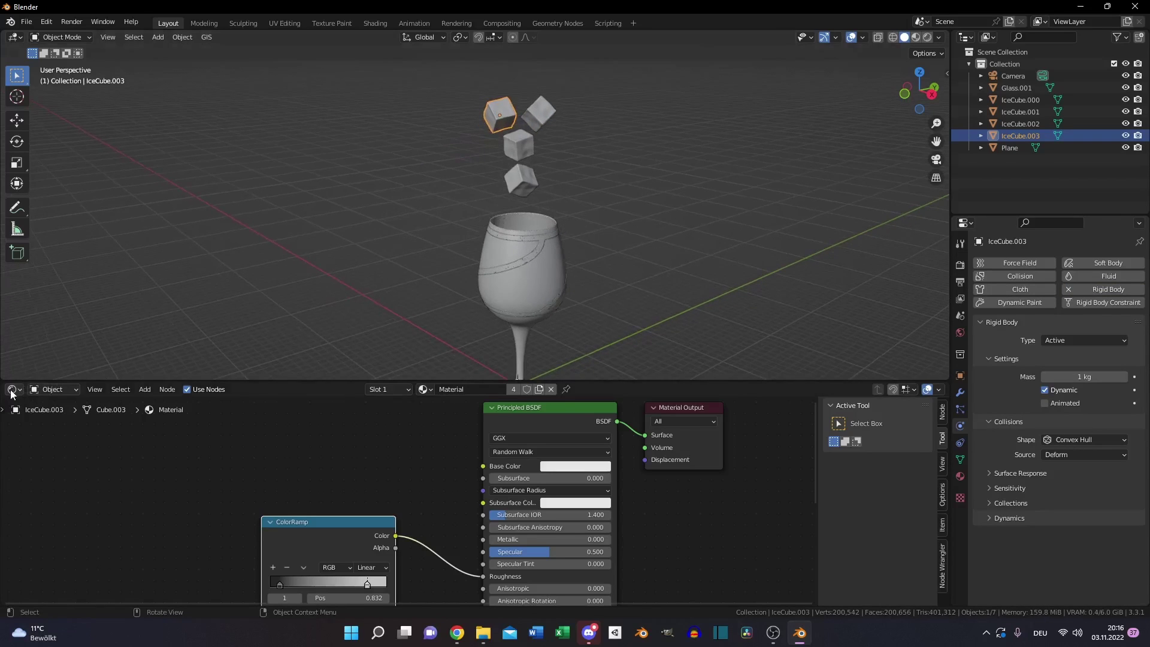
Split the node editor and turn the new lower area into a Timeline.
left_click_drag(4, 400, 5, 535)
left_click(13, 542)
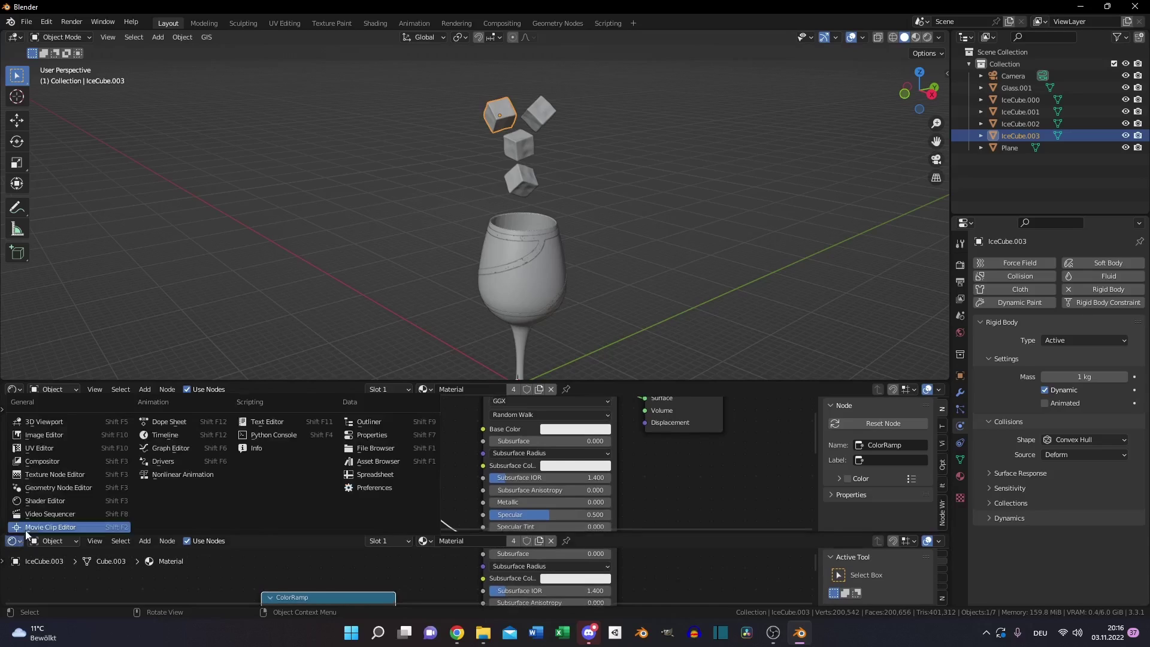
left_click(182, 433)
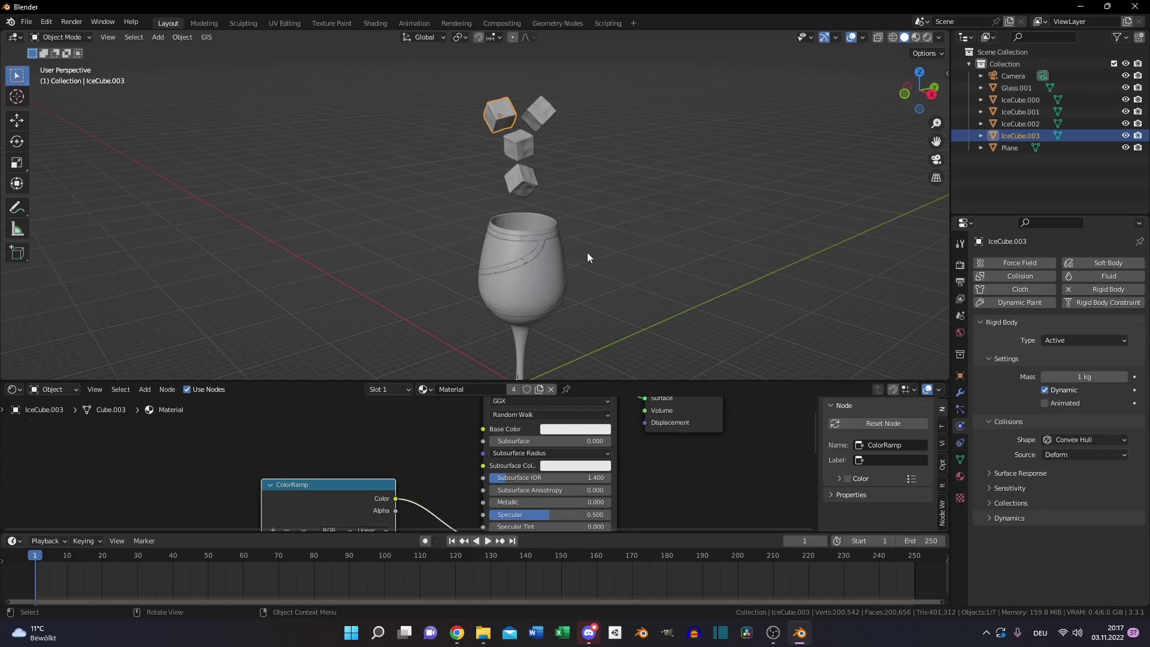
Play the simulation from the first frame to watch the ice cubes drop into the glass.
left_click(629, 232)
key("space")
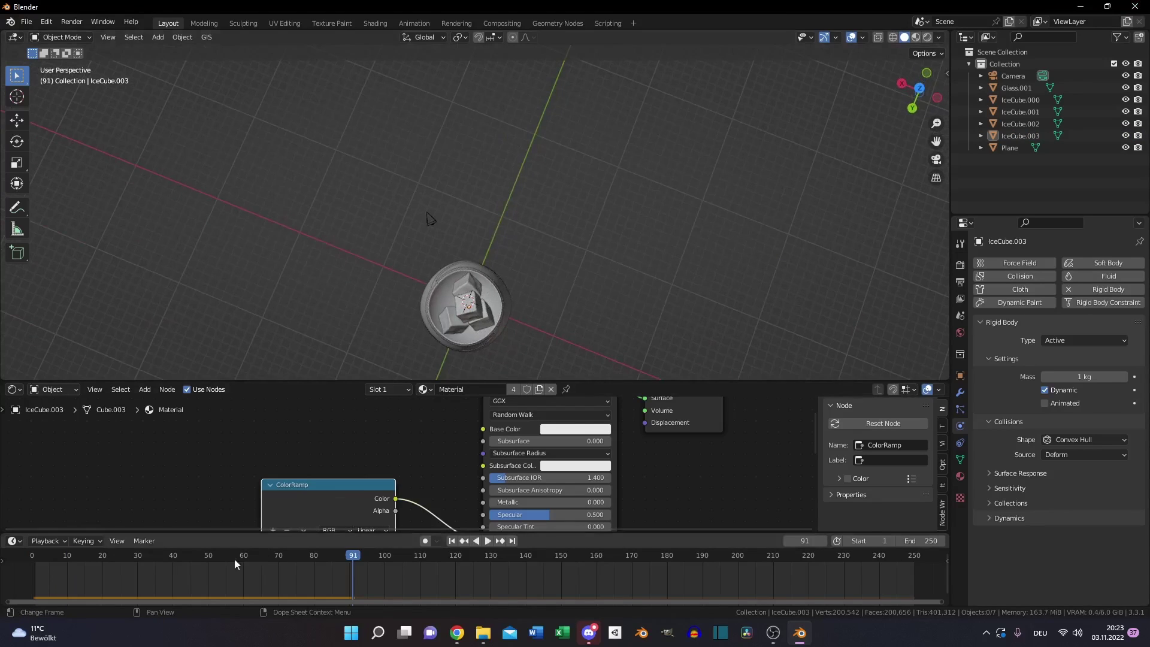
key("shift+Left")
key("space")
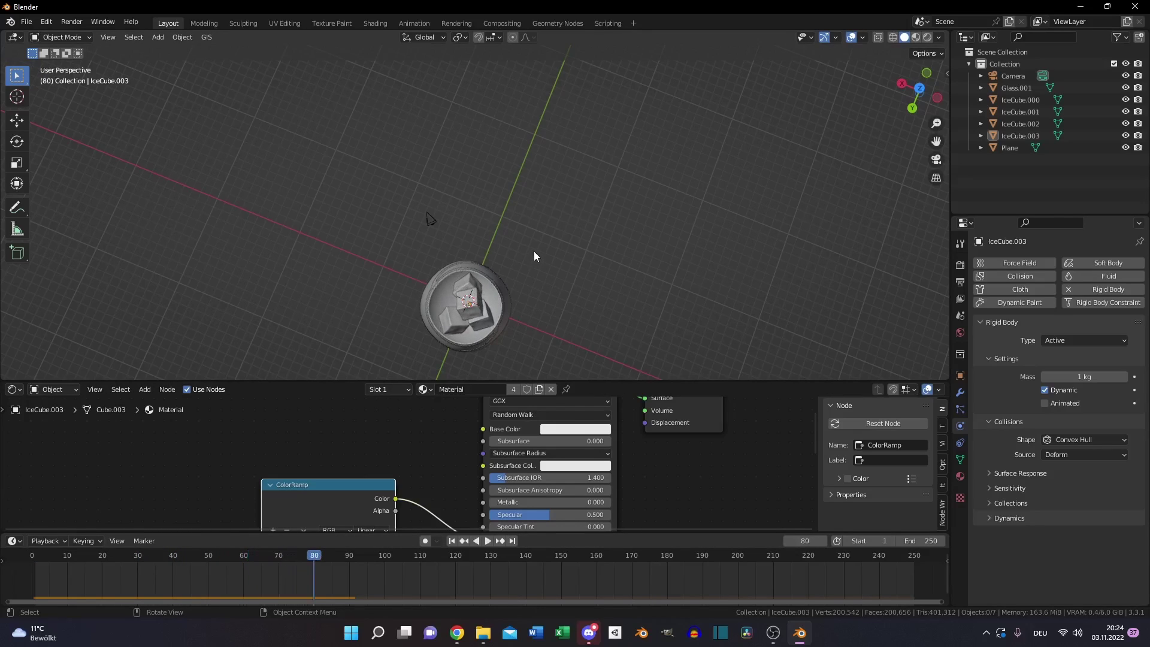
key("space")
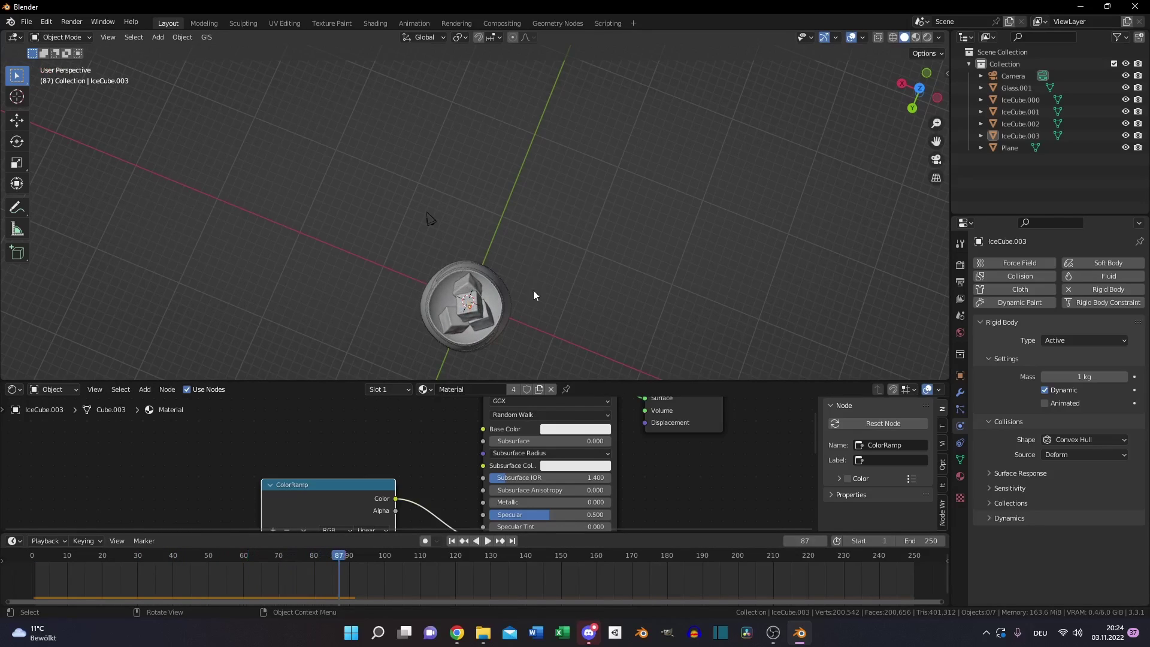
scroll(717, 278, "down", 20, "alt")
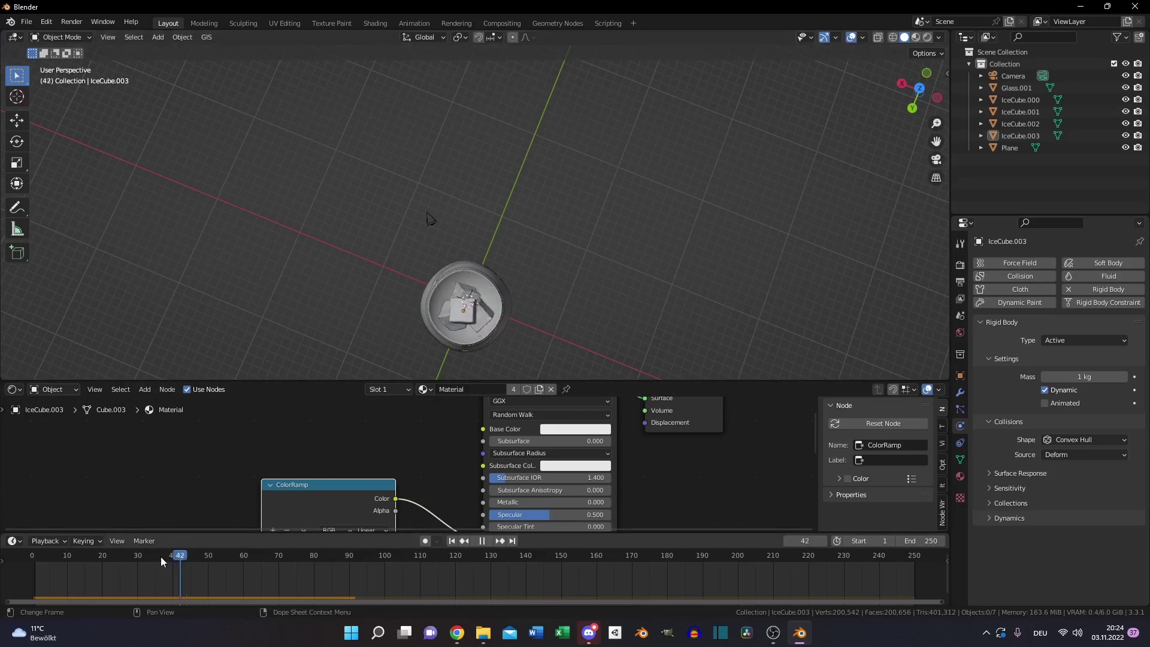
left_click(1013, 134)
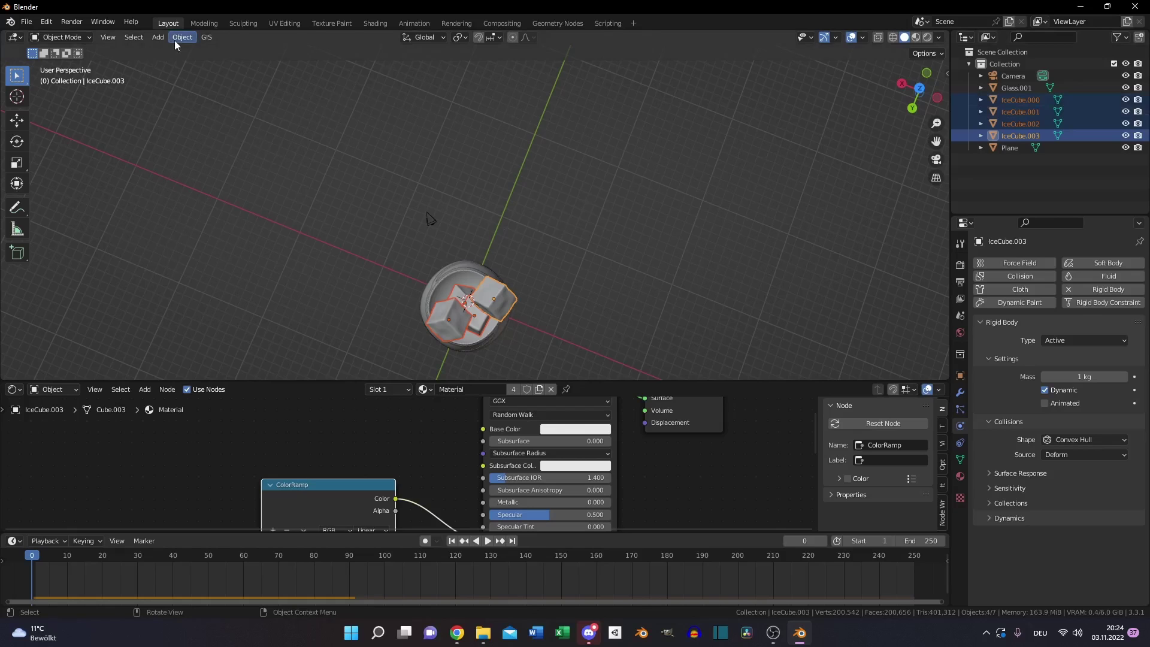
Bake the four ice cubes' rigid body fall into keyframes ending at frame 90.
middle_click_drag(240, 186, 279, 85)
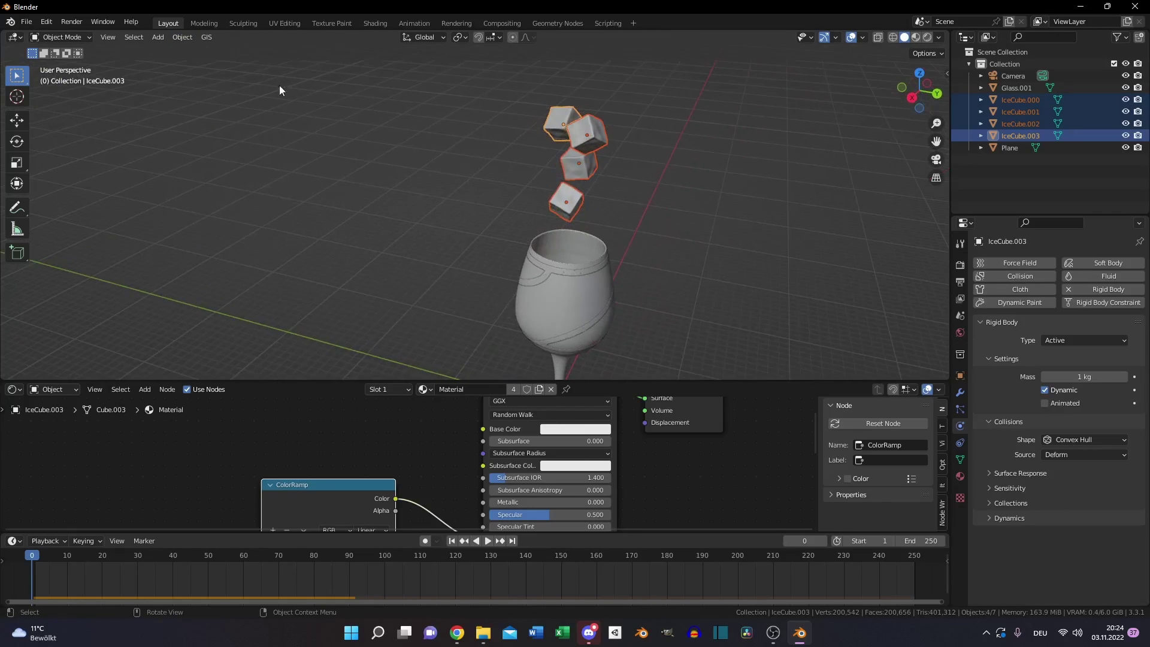
left_click(176, 38)
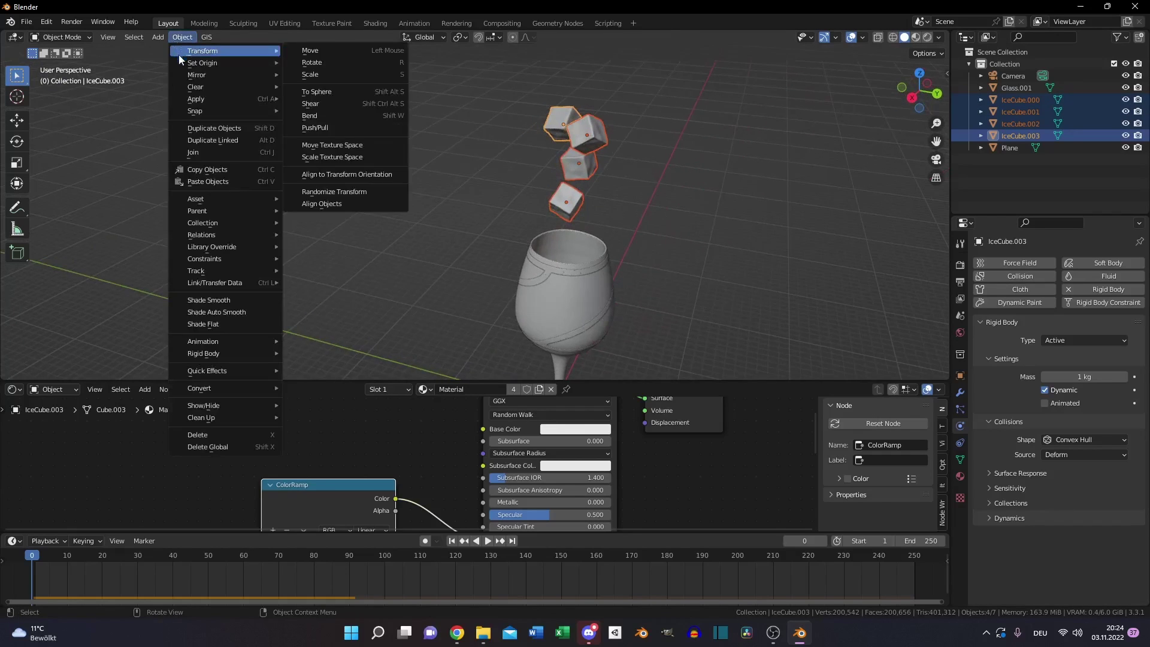
mouse_move(229, 350)
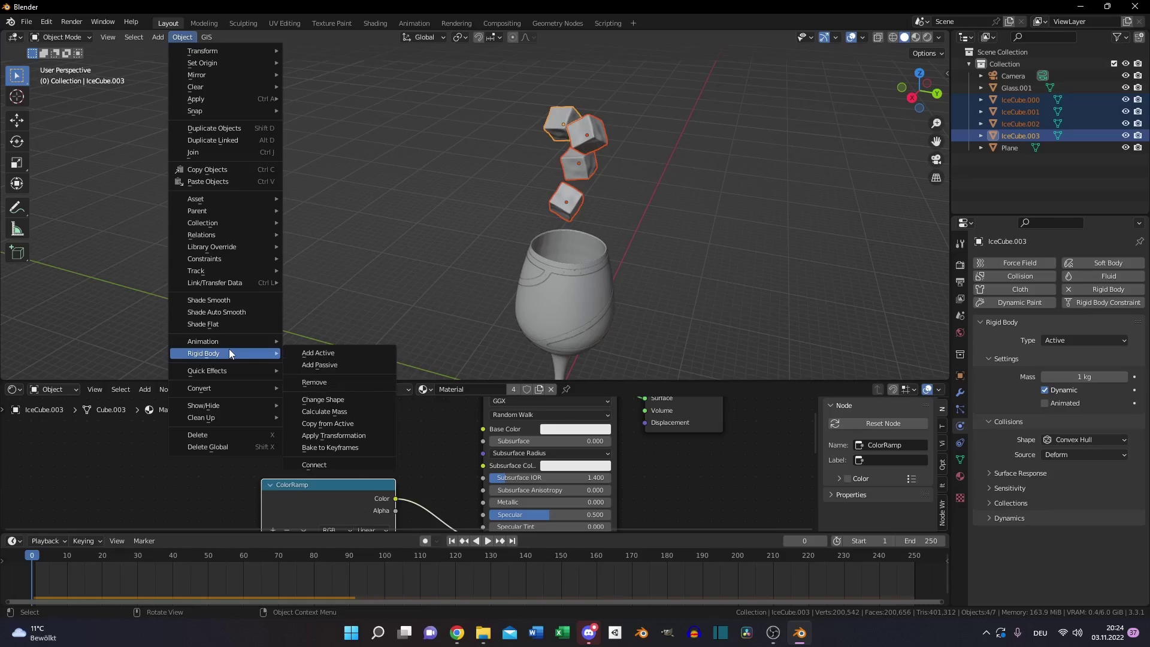
left_click(340, 448)
left_click(384, 485)
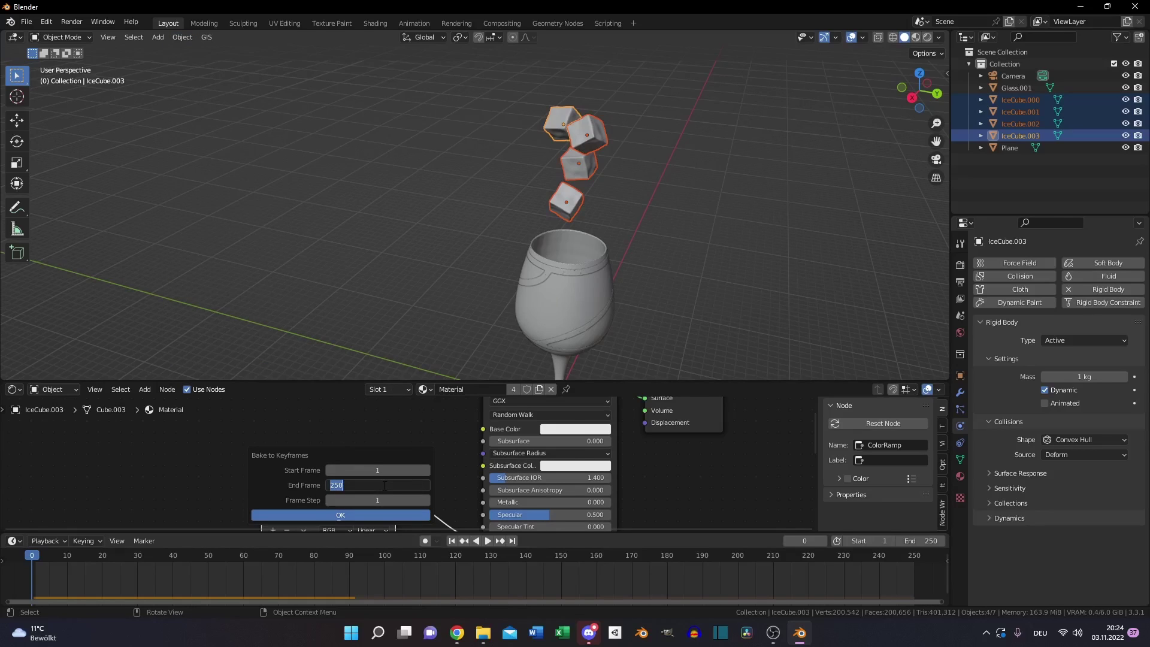
type("90")
key("Return")
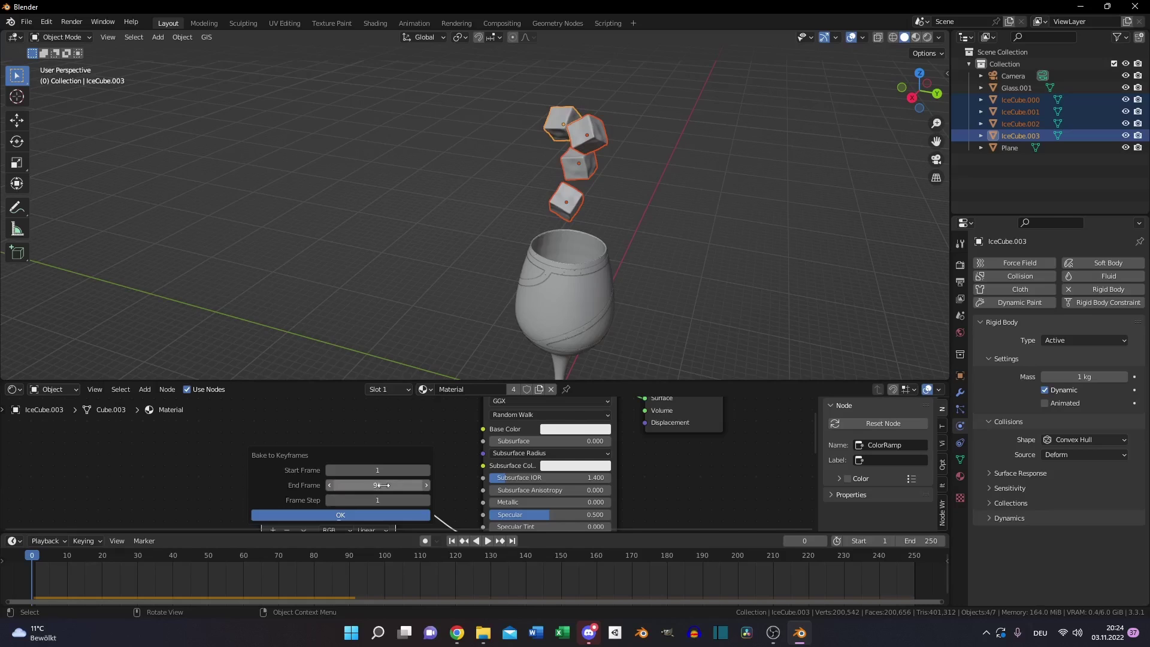
left_click(333, 515)
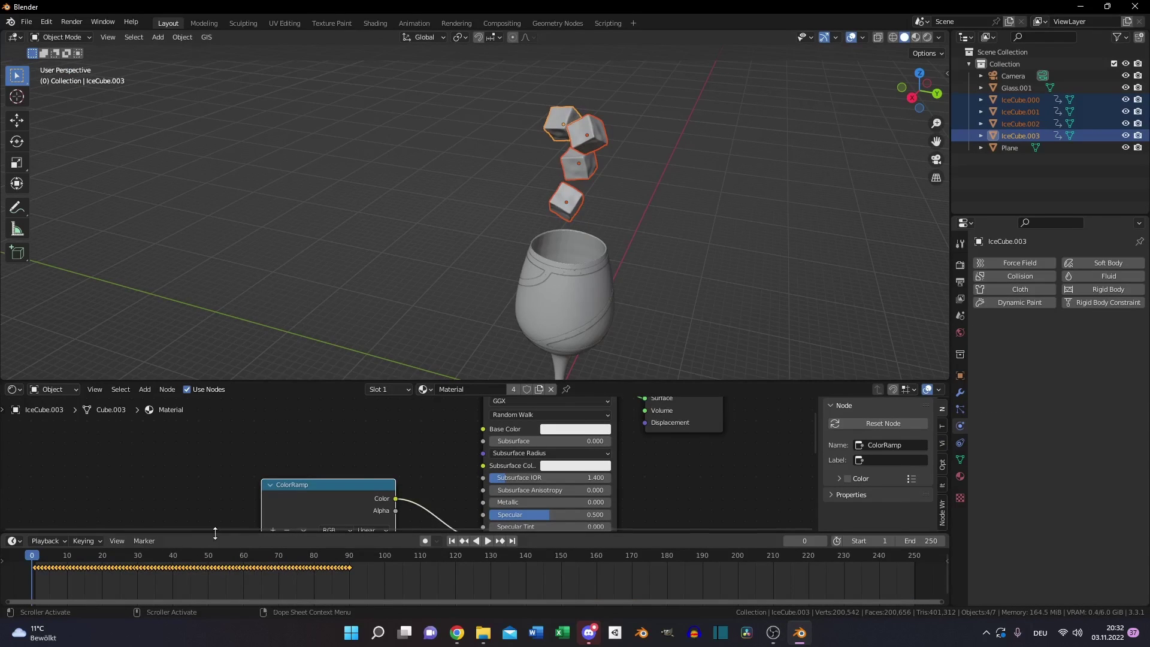
Play back the baked cube animation and check frames around 81–89.
middle_click_drag(589, 253, 512, 232)
key("space")
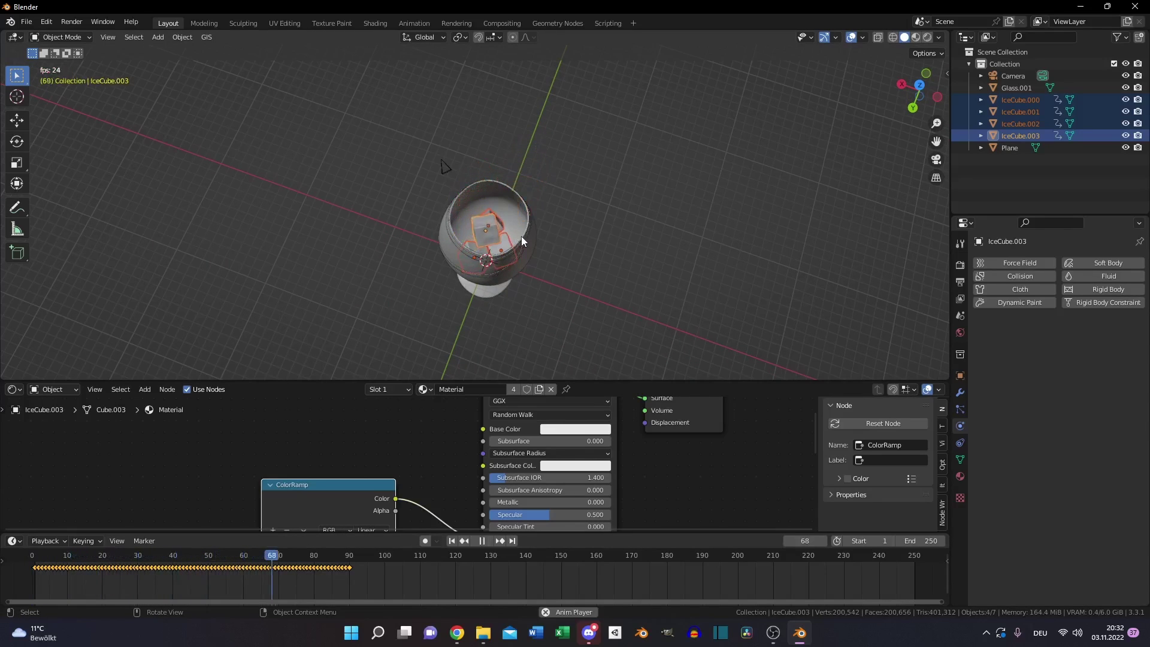
key("space")
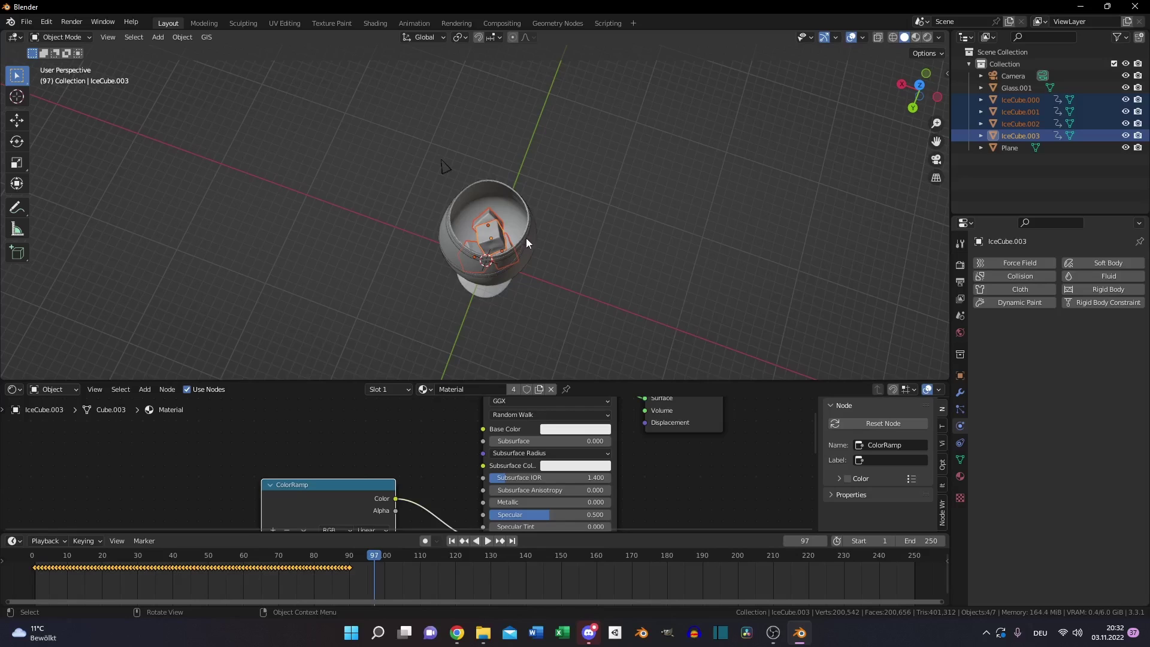
scroll(526, 238, "up", 4)
left_click_drag(348, 560, 318, 562)
key("Right")
key("Right")
key("Right")
key("Right")
key("Right")
key("Right")
key("Right")
key("Right")
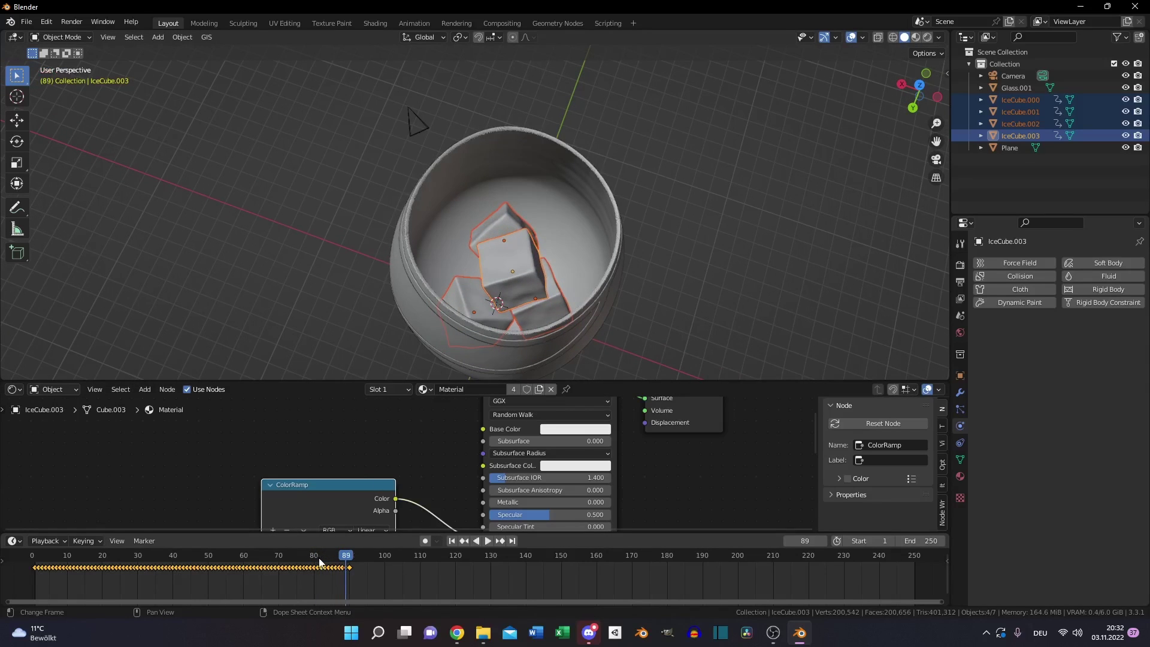
key("space")
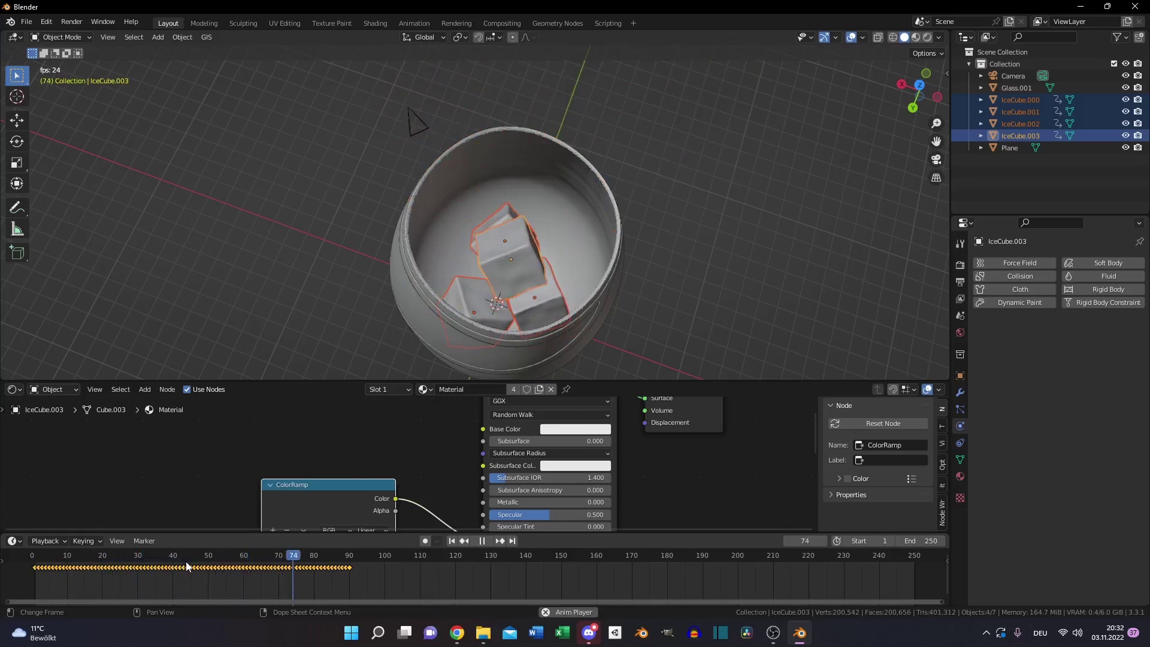
key("space")
left_click(333, 560)
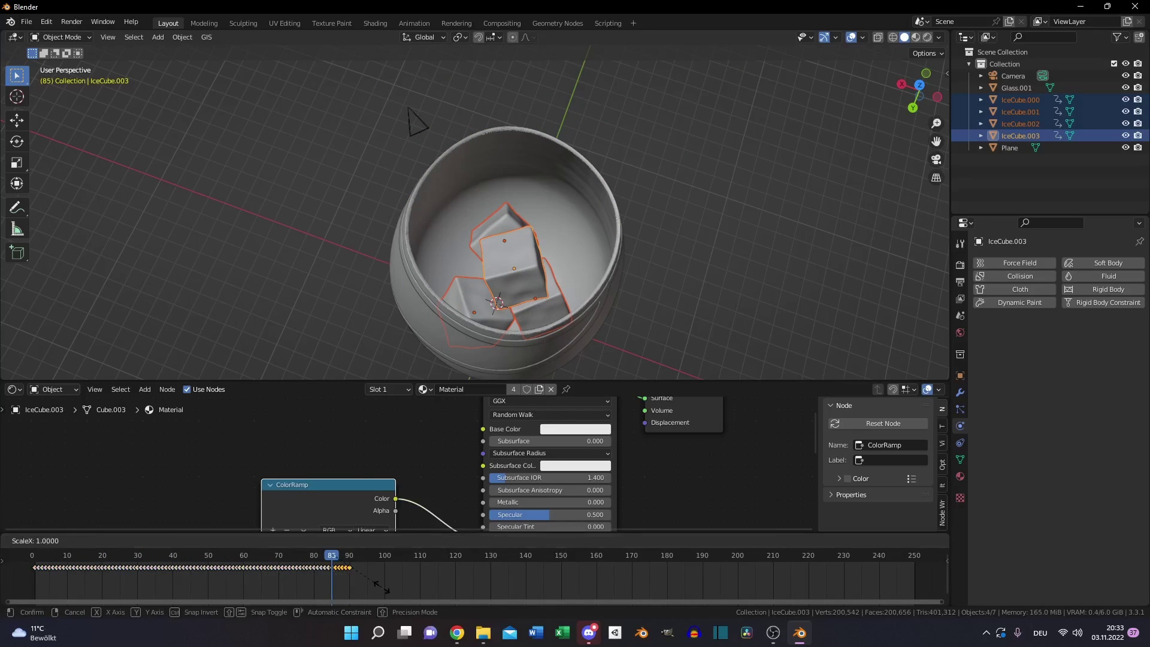
Scale the last few keyframes near frame 90 by a factor of 2, then replay the fall.
left_click_drag(348, 560, 363, 585)
left_click(350, 557)
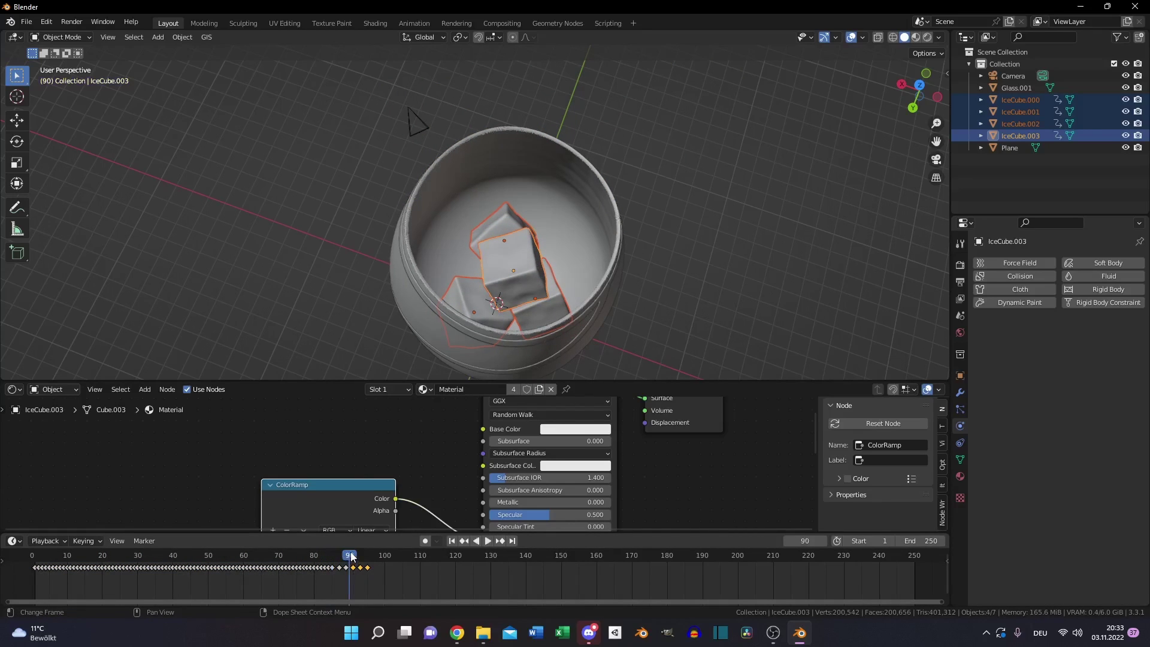
key("s")
key("2")
key("Return")
key("g")
key("Escape")
key("space")
left_click(329, 561)
middle_click_drag(689, 336, 678, 238)
key("space")
Replace Glass.001's rigid body with Fluid physics of type Effector.
left_click(517, 217)
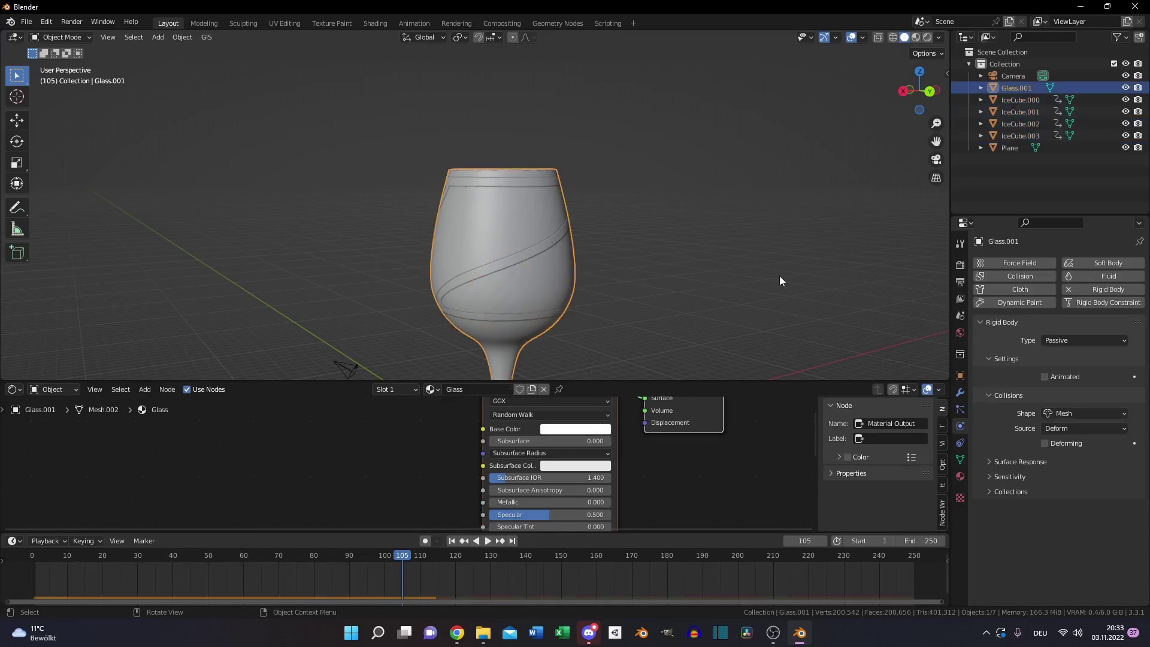
left_click(1112, 288)
middle_click_drag(676, 226, 556, 311)
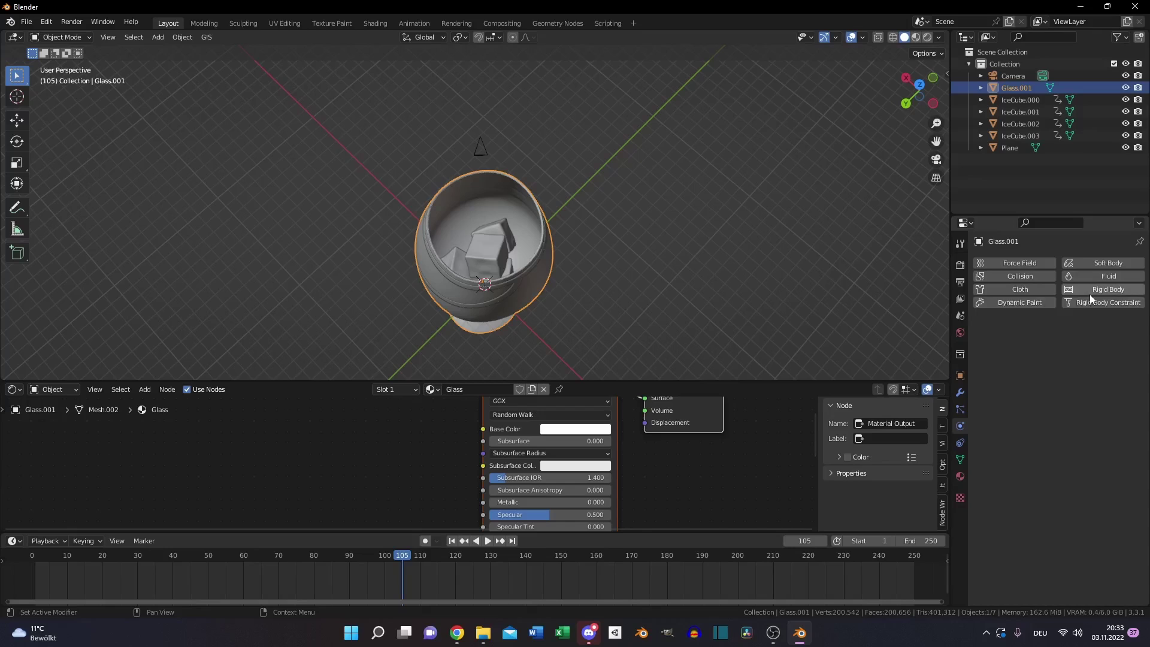
left_click(1089, 276)
left_click(1076, 339)
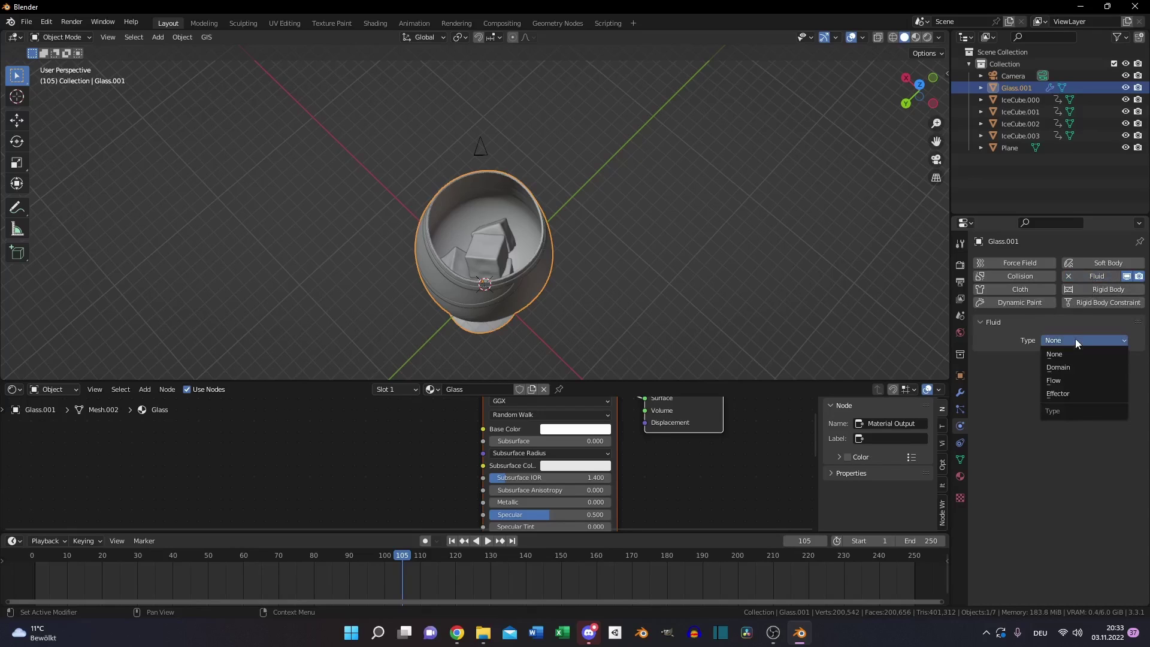
left_click(1069, 391)
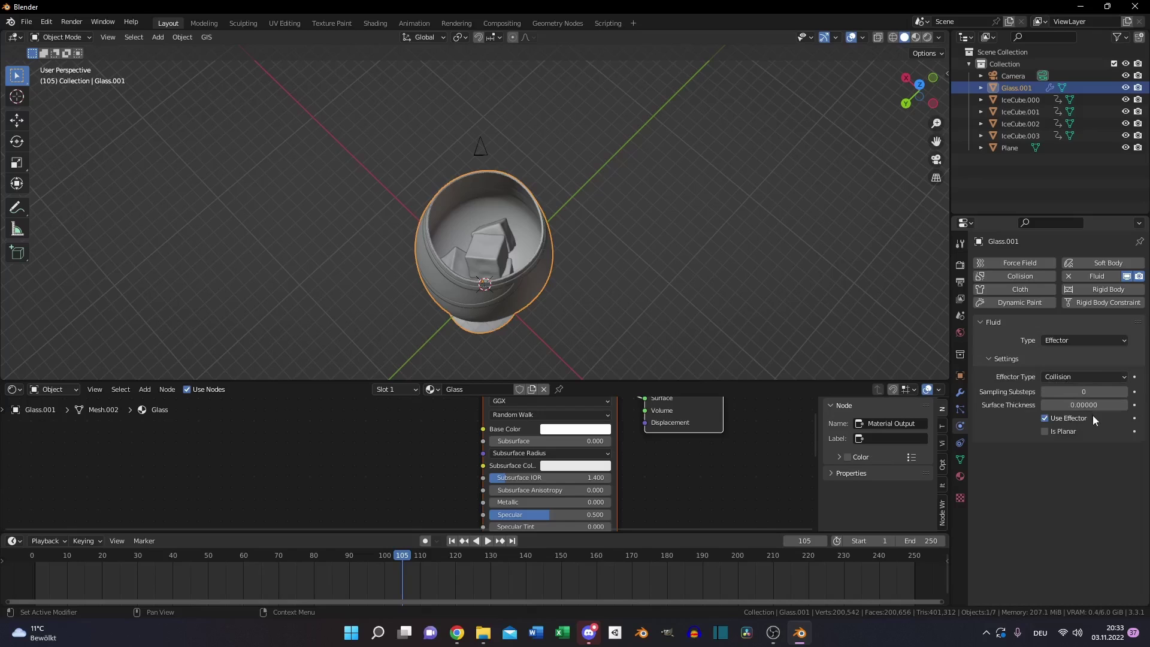
Add a cube, raise it 9 units on Z and enlarge it to enclose the glass.
middle_click_drag(560, 274, 534, 242)
left_click(157, 37)
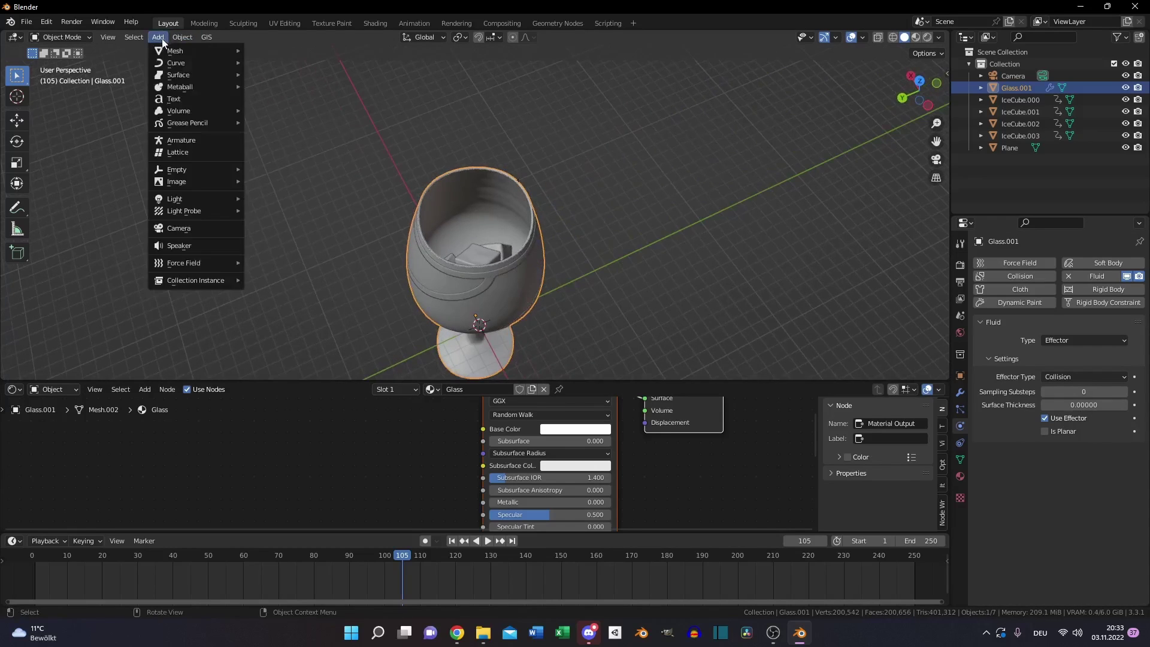
mouse_move(178, 52)
left_click(278, 64)
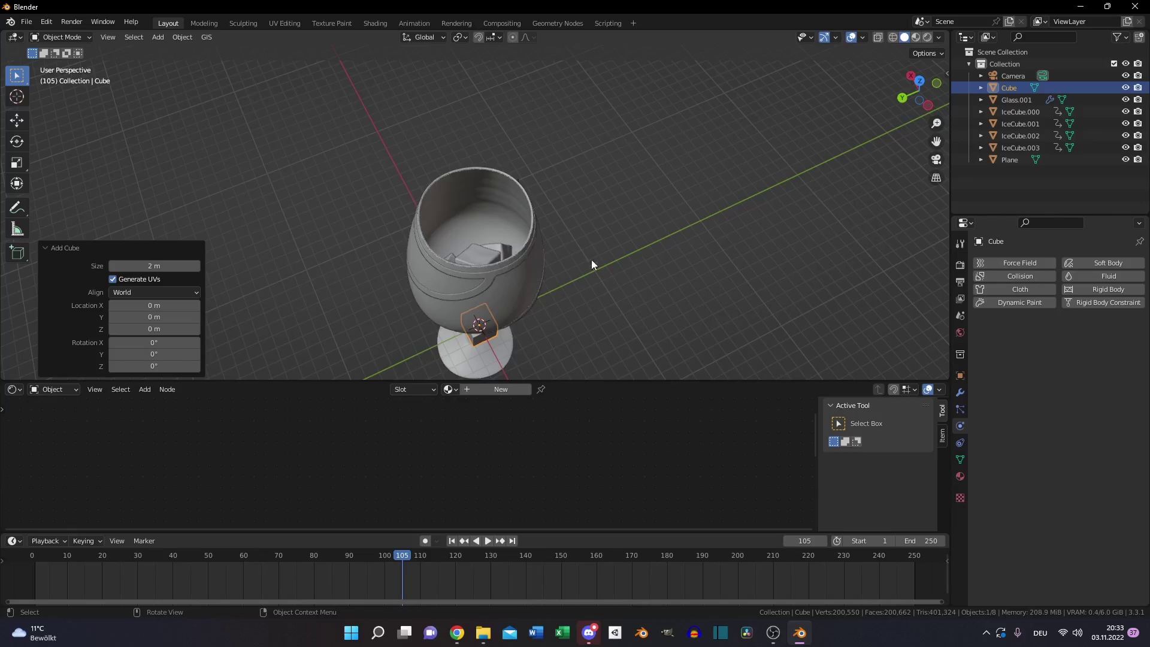
key("KP_1")
key("g")
key("z")
key("9")
key("Return")
key("s")
key("Return")
key("KP_7")
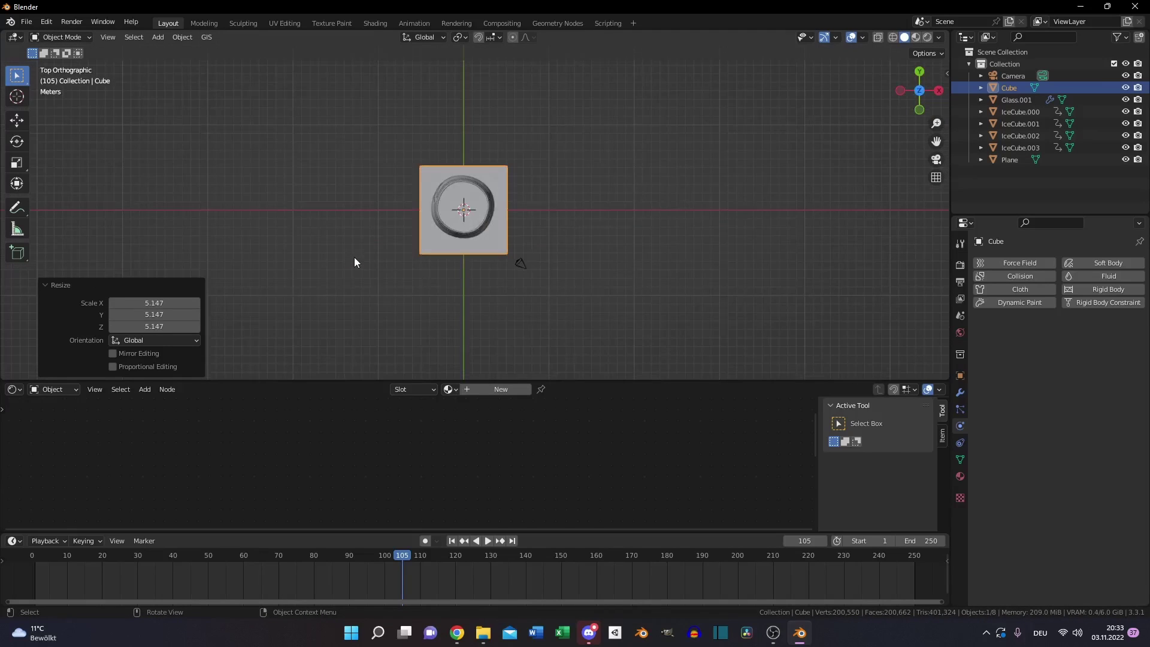
key("z")
key("KP_1")
In Edit Mode, lower the cube's top and raise its bottom to fit the glass bowl.
key("Tab")
scroll(459, 285, "up", 3)
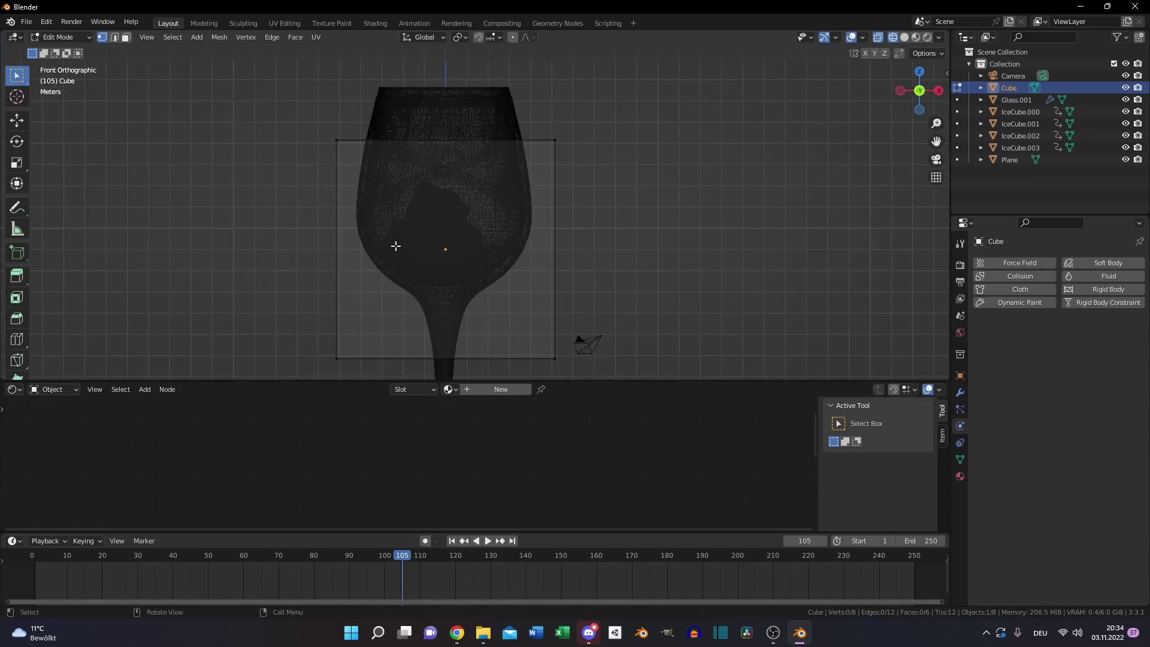
left_click_drag(299, 113, 643, 144)
key("g")
key("z")
left_click(634, 201)
key("alt+a")
left_click_drag(328, 357, 599, 374)
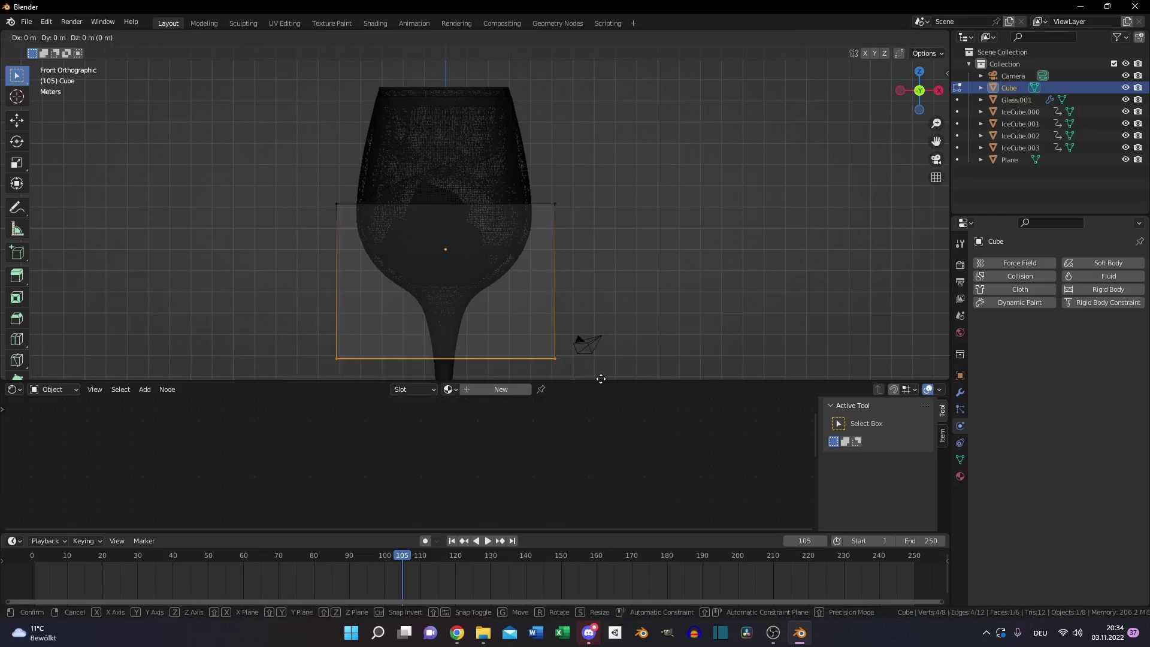
key("g")
key("z")
left_click(591, 316)
key("Tab")
scroll(569, 267, "down", 1)
left_click(535, 264)
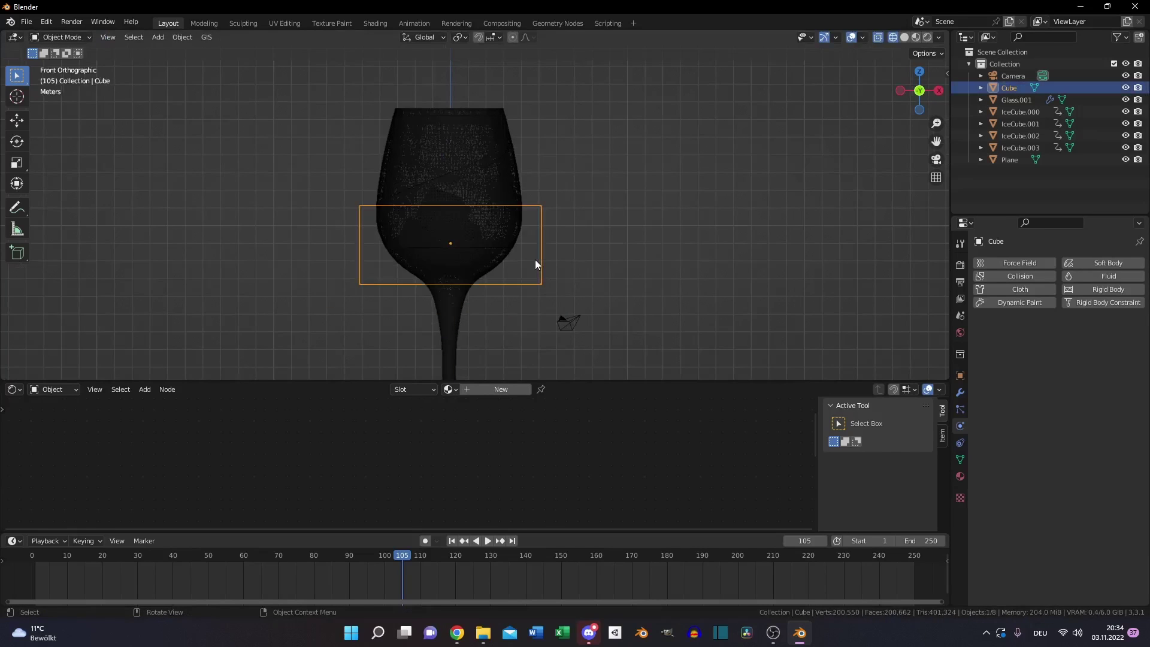
Make the cube a Liquid fluid domain with Mesh generation enabled.
left_click(1086, 279)
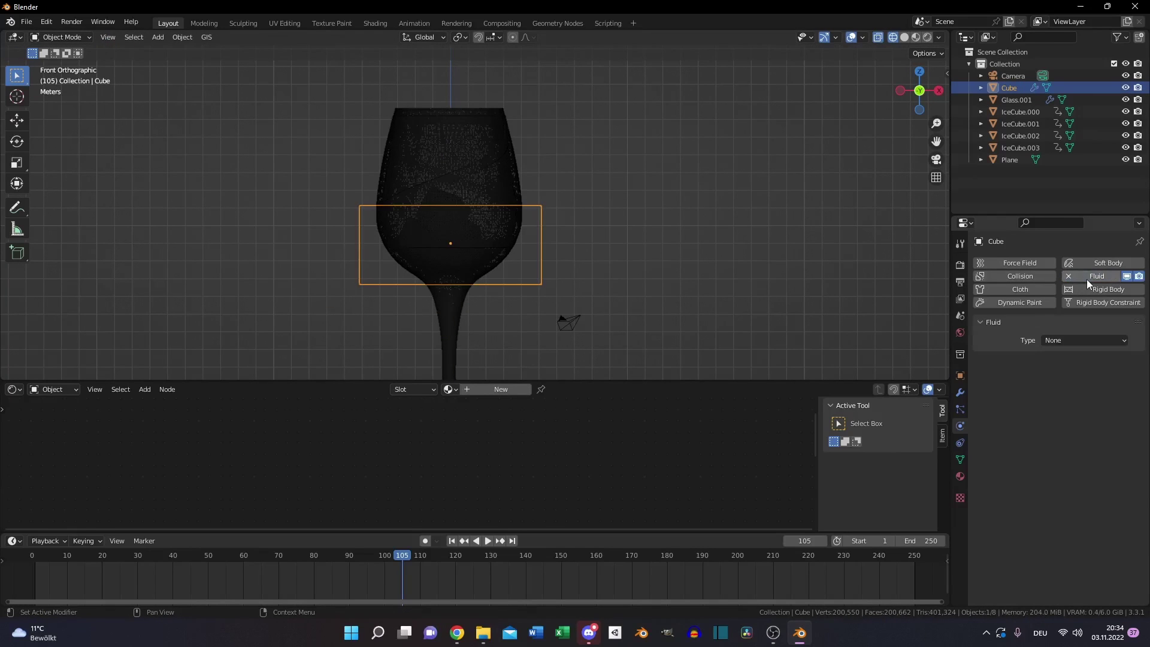
left_click(1072, 340)
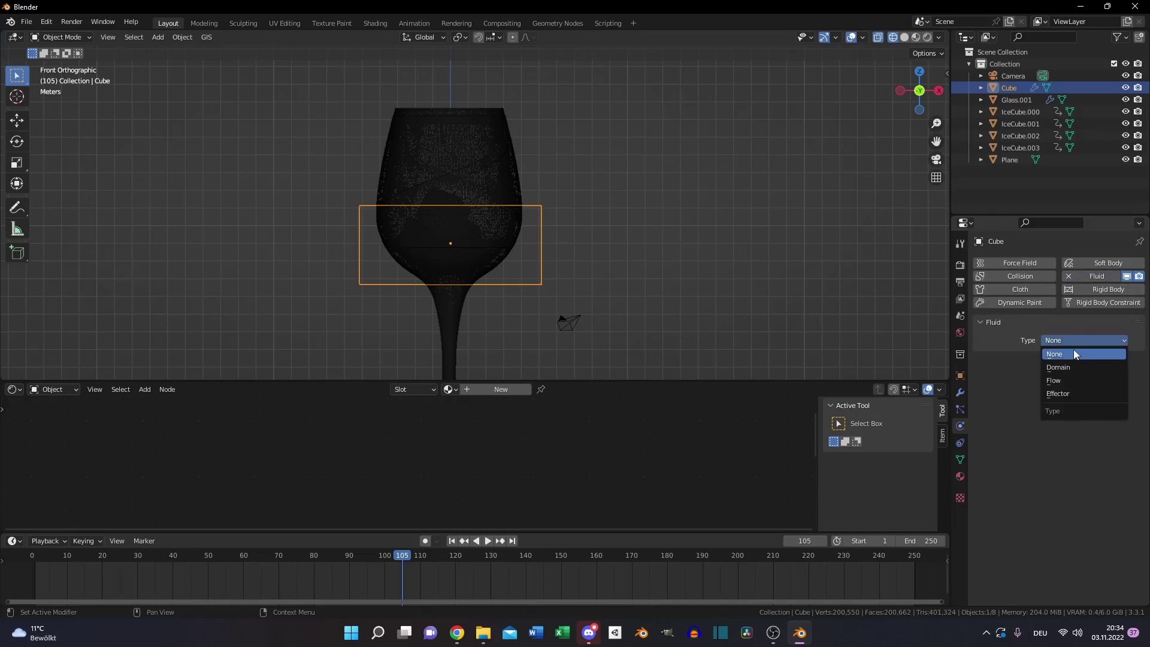
left_click(1080, 366)
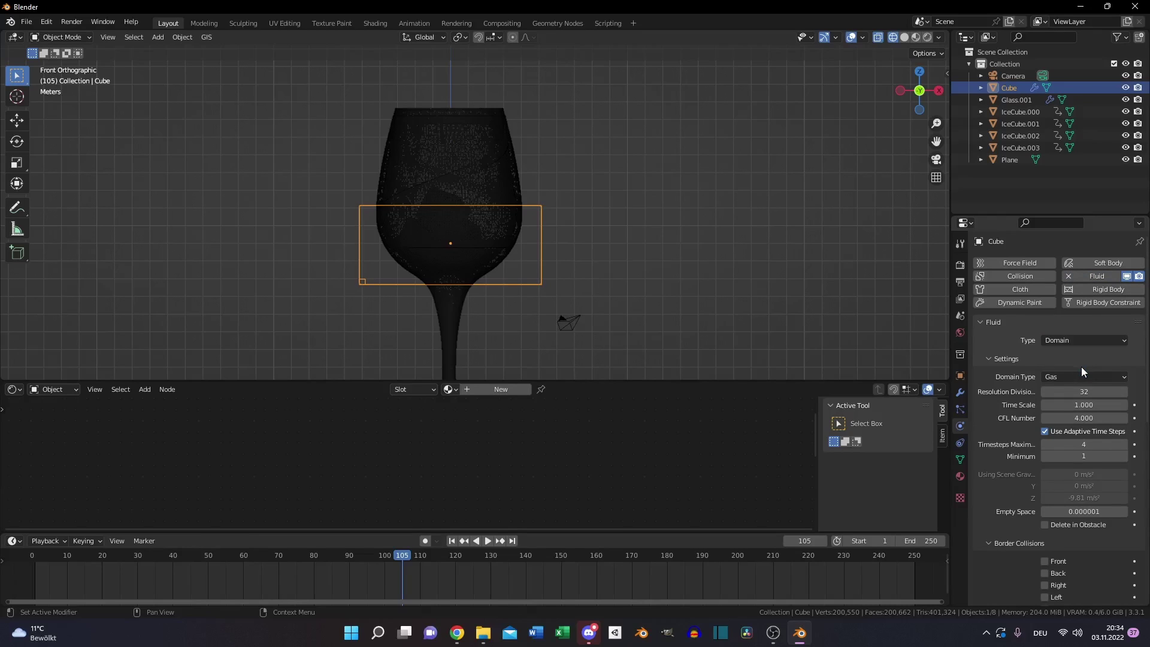
left_click(1070, 377)
left_click(1073, 403)
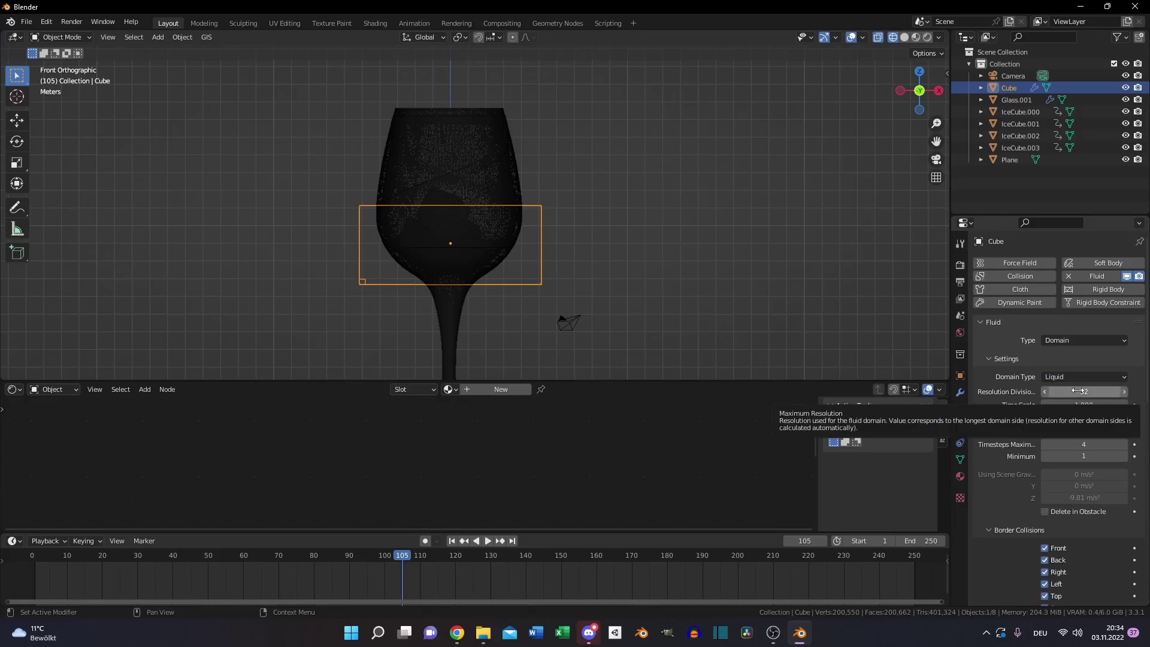
scroll(1088, 447, "down", 6)
scroll(1079, 445, "down", 11)
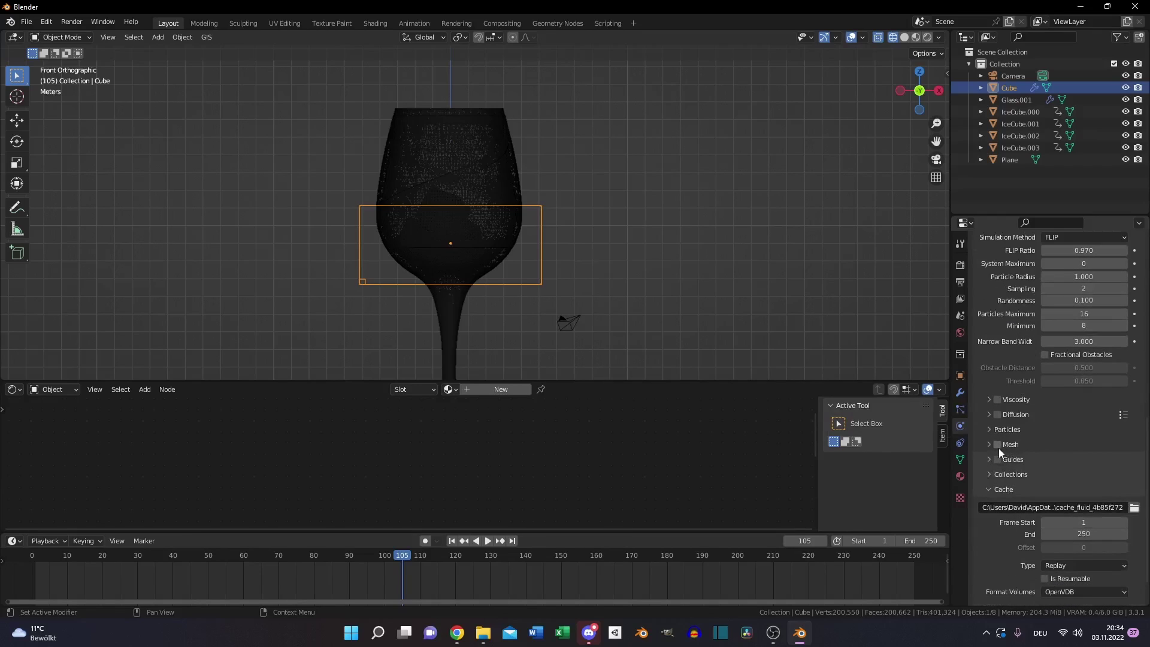
left_click(998, 444)
scroll(1036, 451, "down", 2)
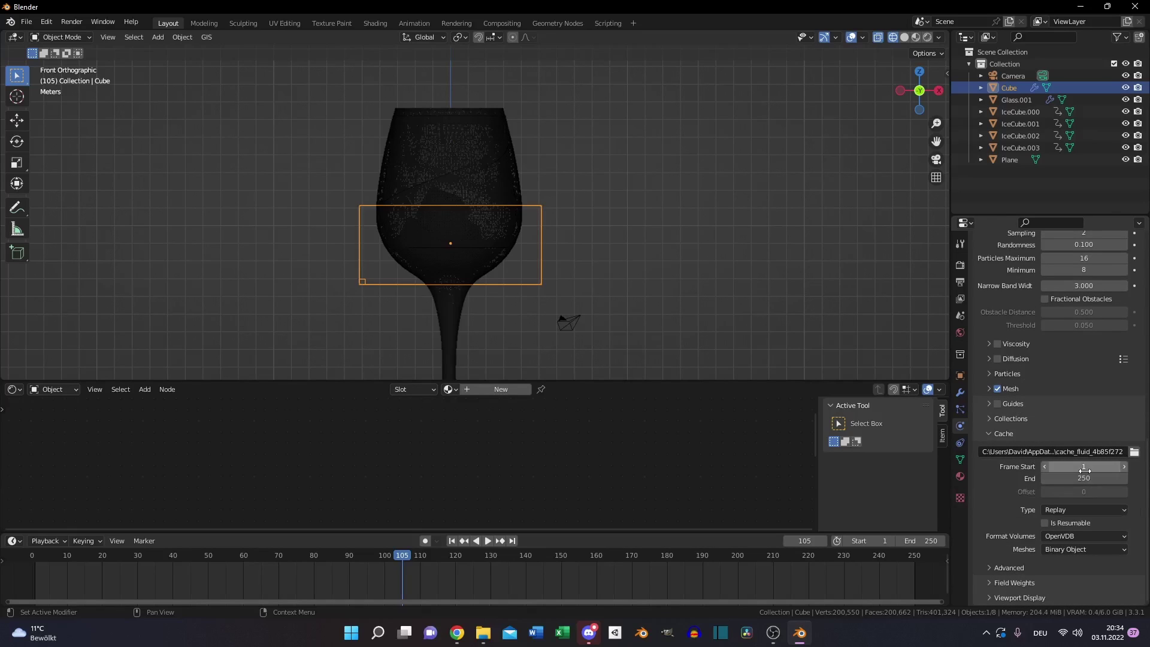
Set the domain cache to frames 110–800 with cache type All.
left_click(1086, 471)
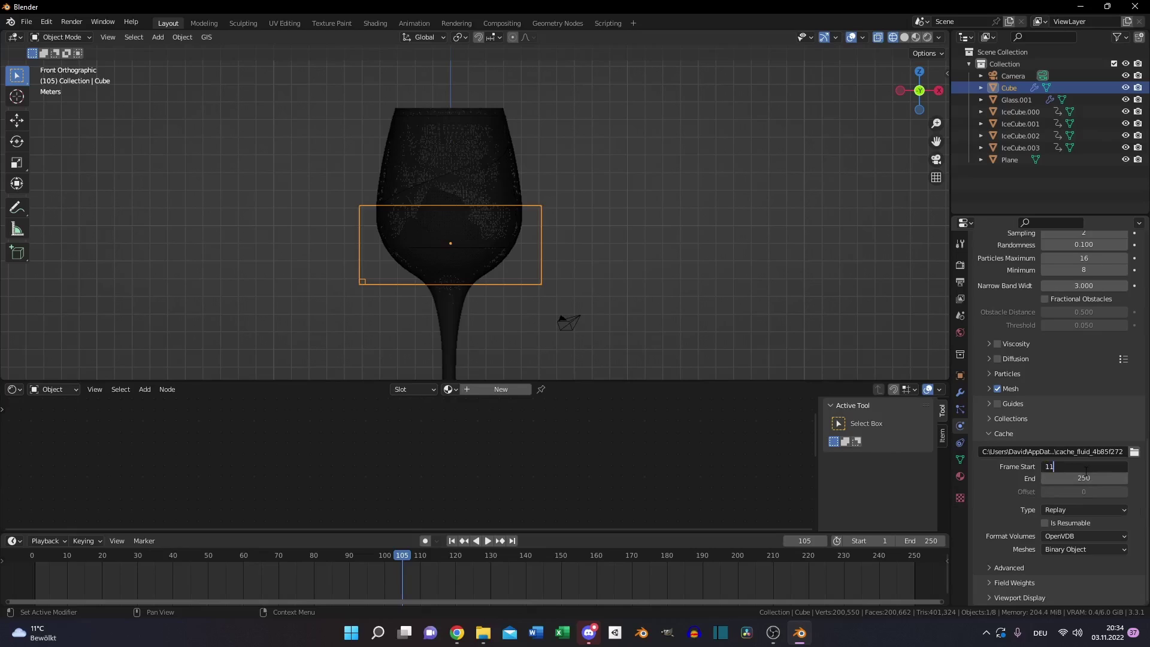
key("Tab")
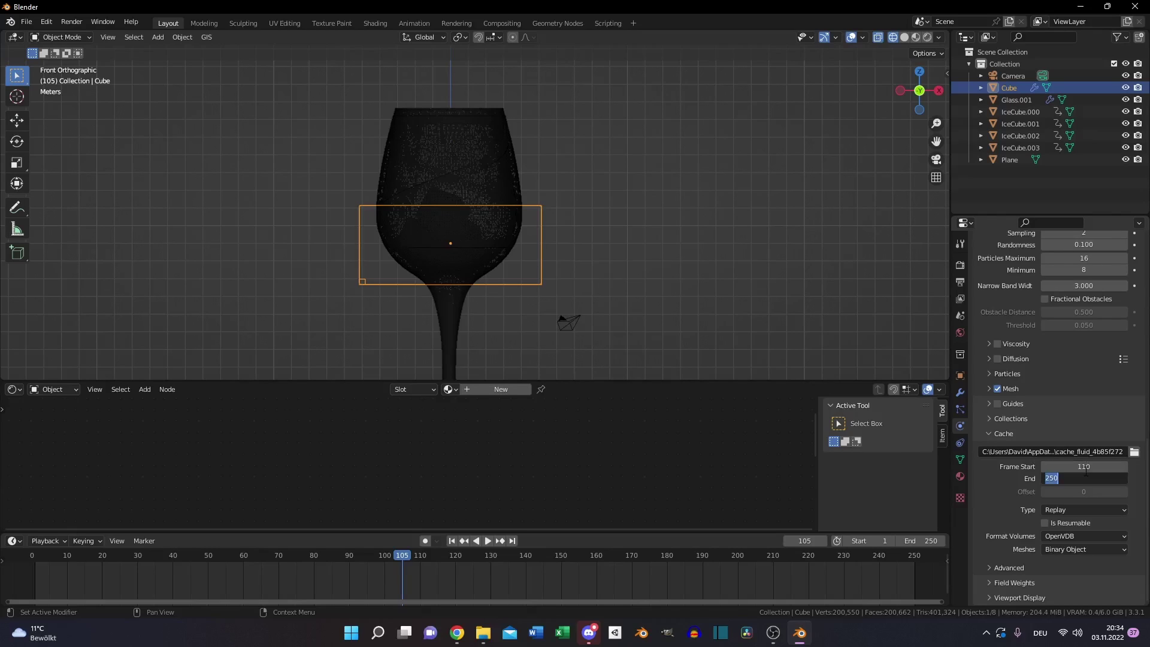
type("800")
key("Return")
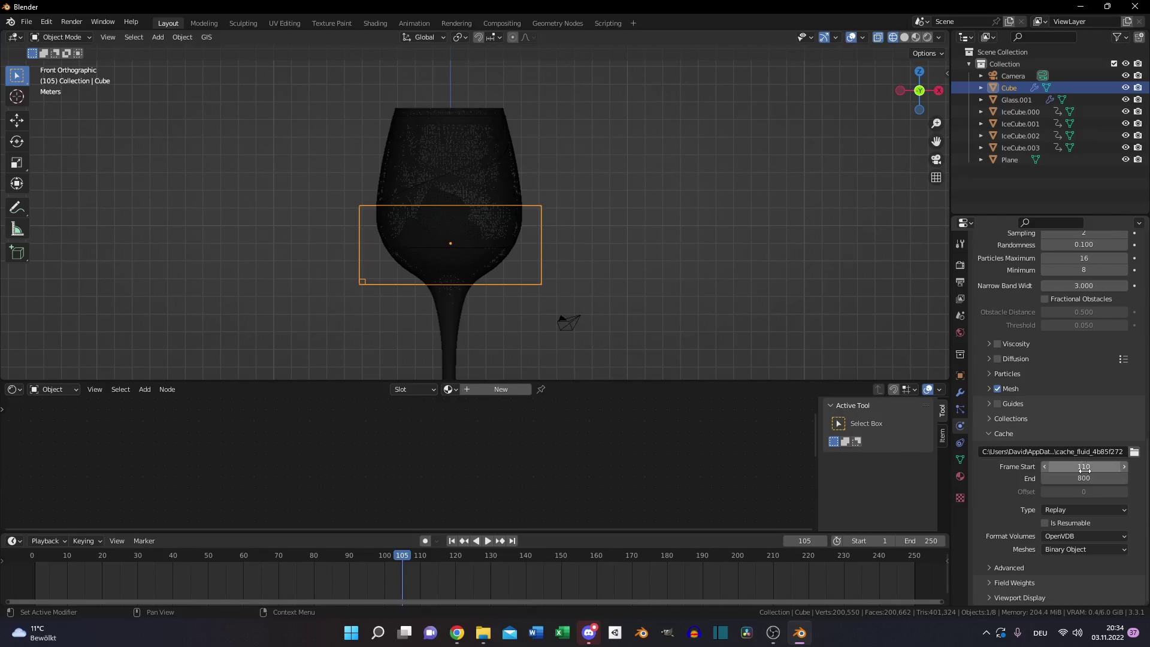
left_click(1091, 474)
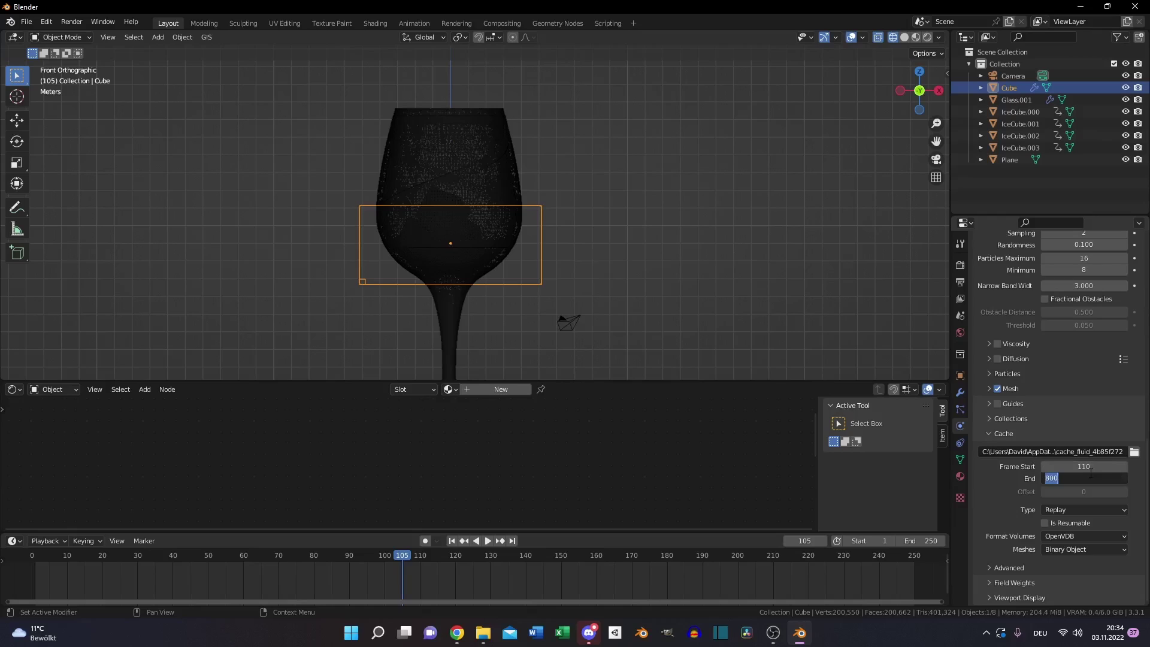
type("800")
key("Return")
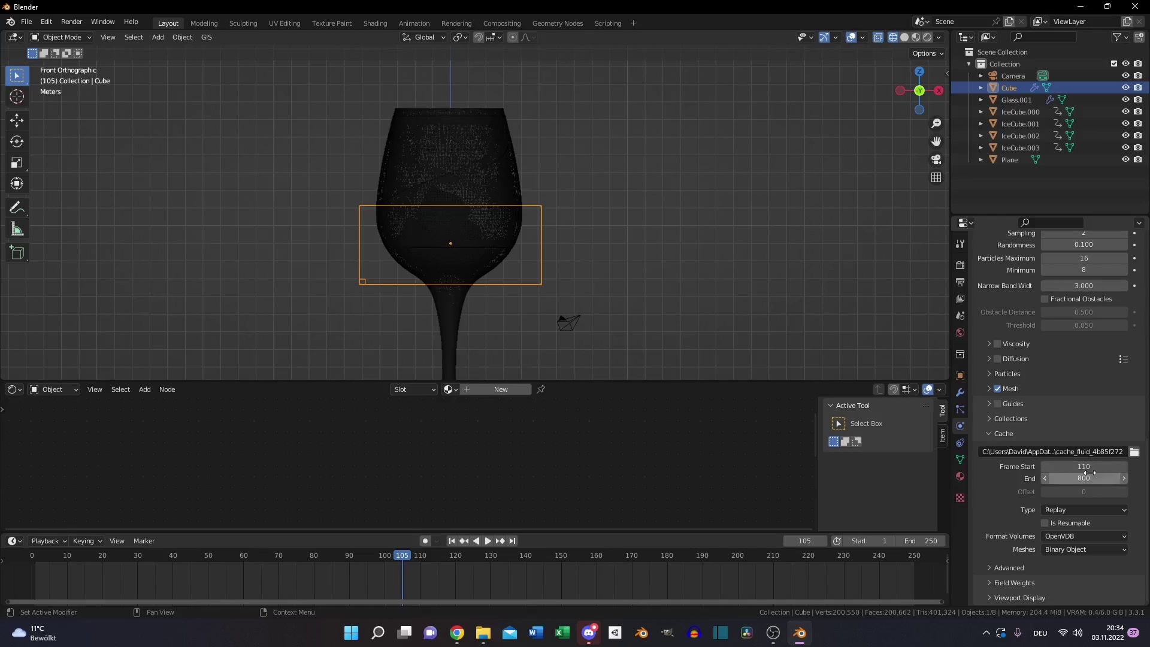
left_click(1067, 509)
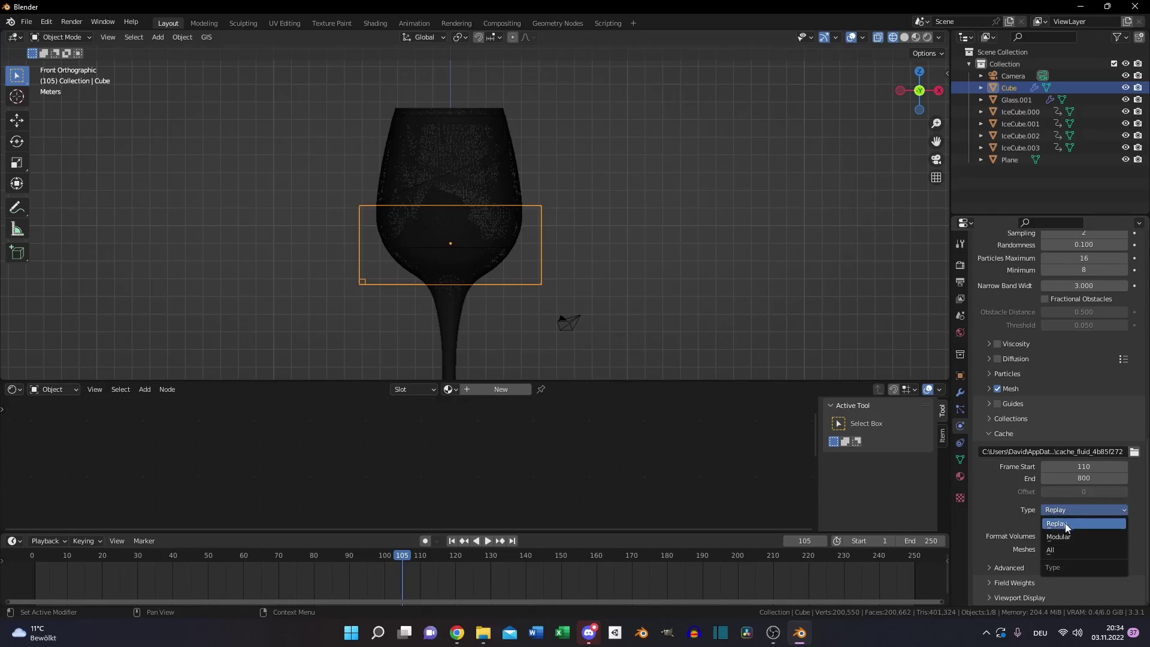
left_click(1059, 548)
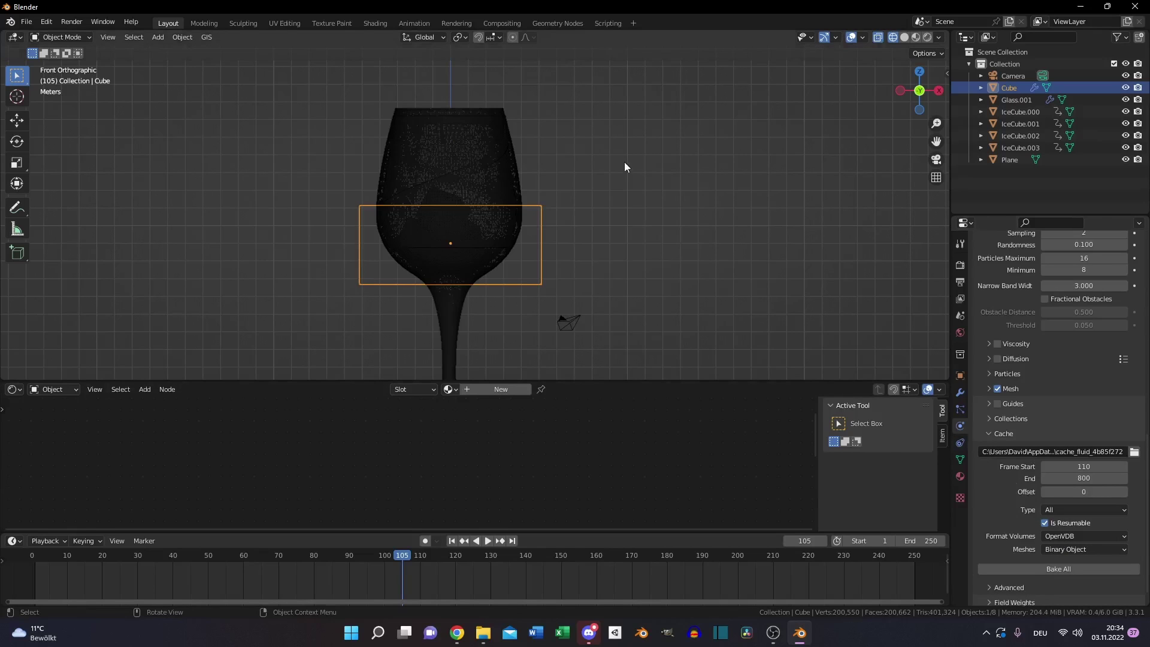
Switch the viewport to solid shading and hide the domain cube.
middle_click_drag(624, 162, 557, 195)
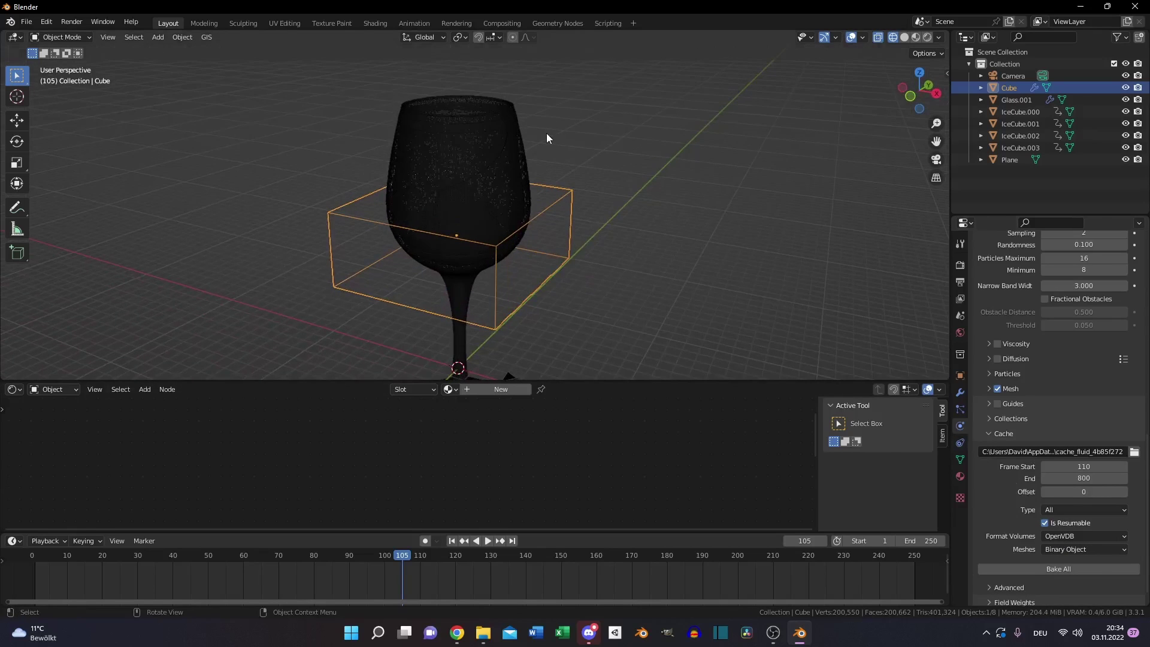
key("z")
left_click(632, 148)
mouse_move(631, 144)
middle_mouse_down()
mouse_move(598, 131)
mouse_move(602, 232)
mouse_move(606, 190)
mouse_move(724, 192)
middle_mouse_up()
left_click(597, 190)
left_click(554, 189)
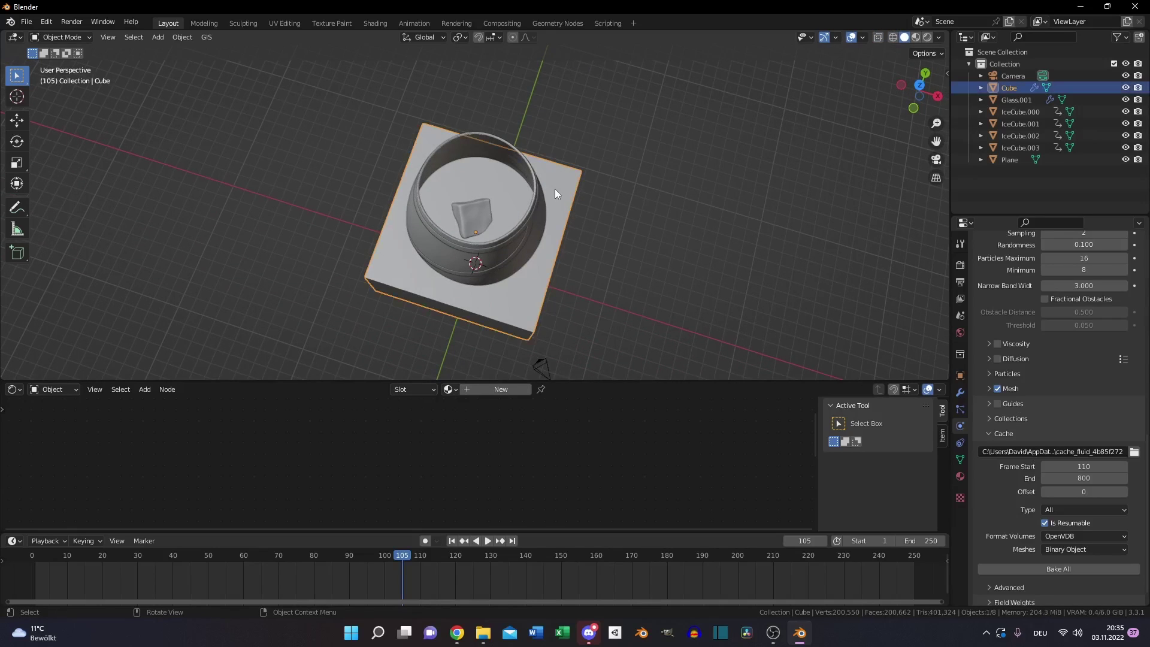
key("h")
middle_click_drag(631, 283, 598, 285)
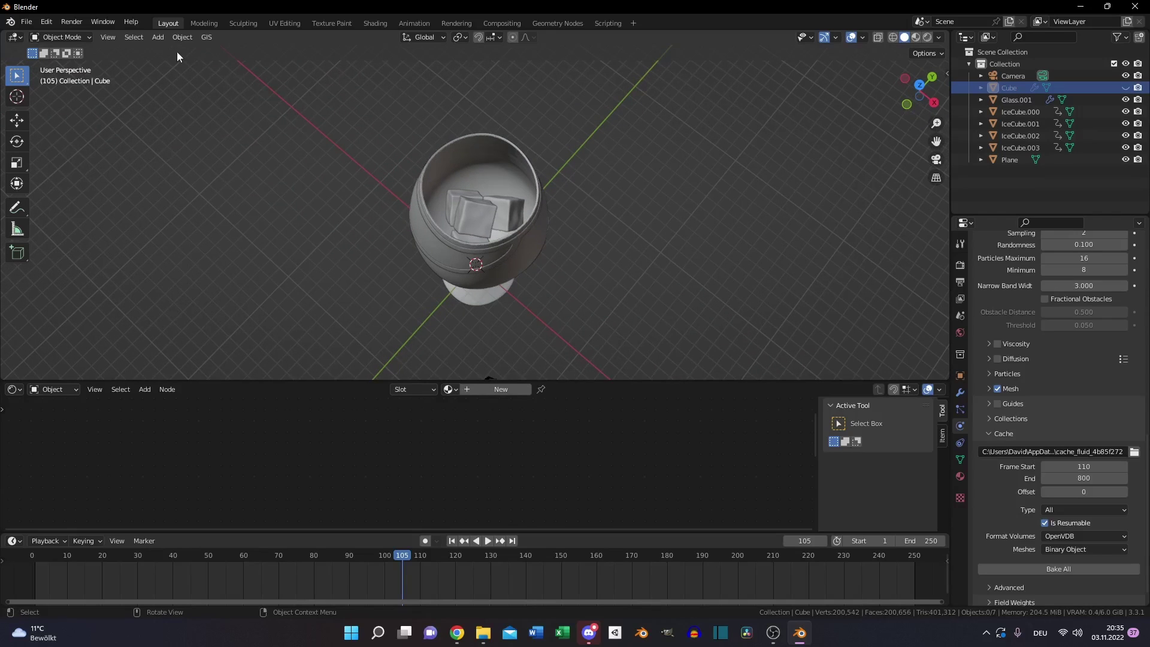
Add an icosphere and move it up into the glass bowl.
left_click(158, 42)
mouse_move(173, 51)
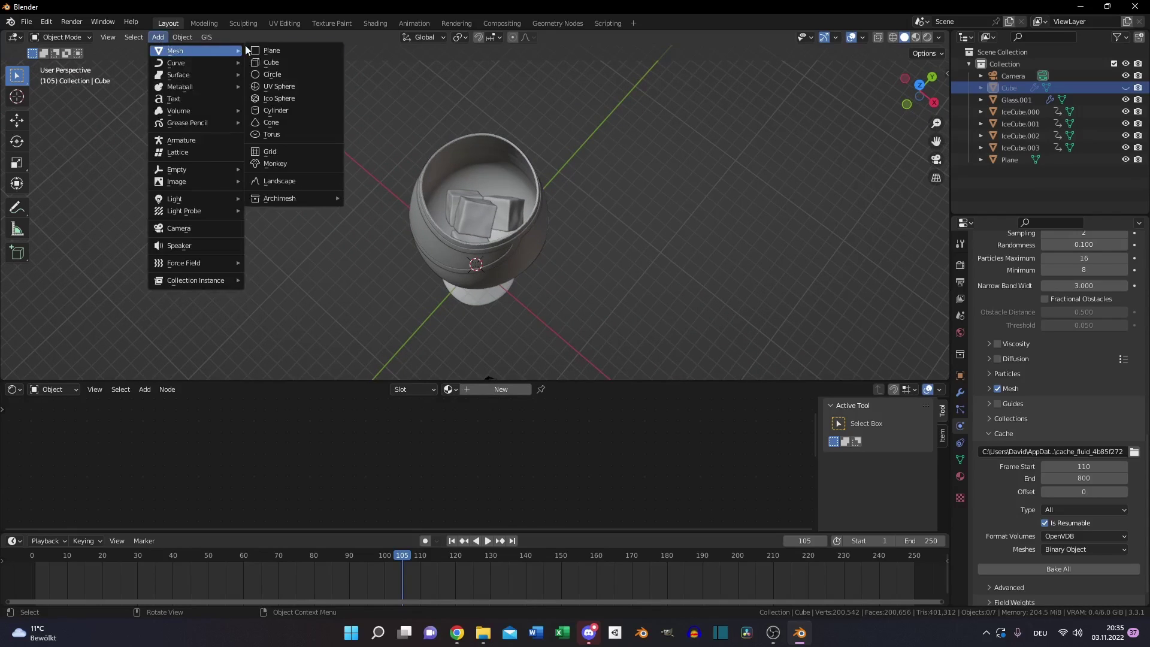
left_click(290, 99)
key("KP_1")
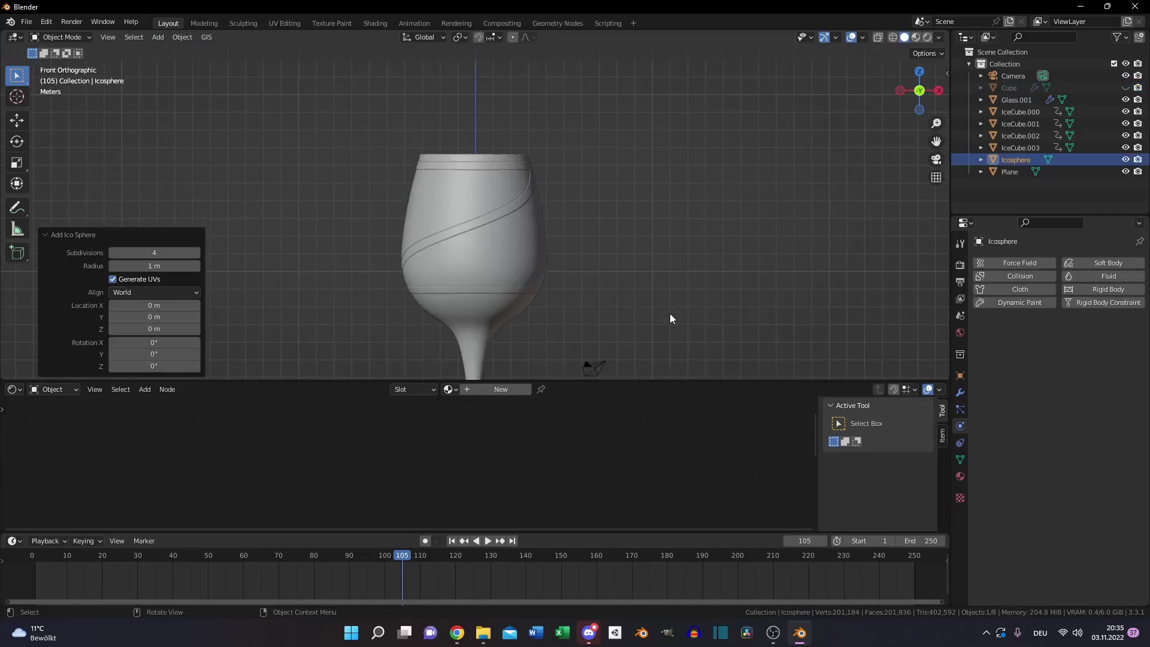
scroll(642, 323, "down", 3)
key("g")
key("z")
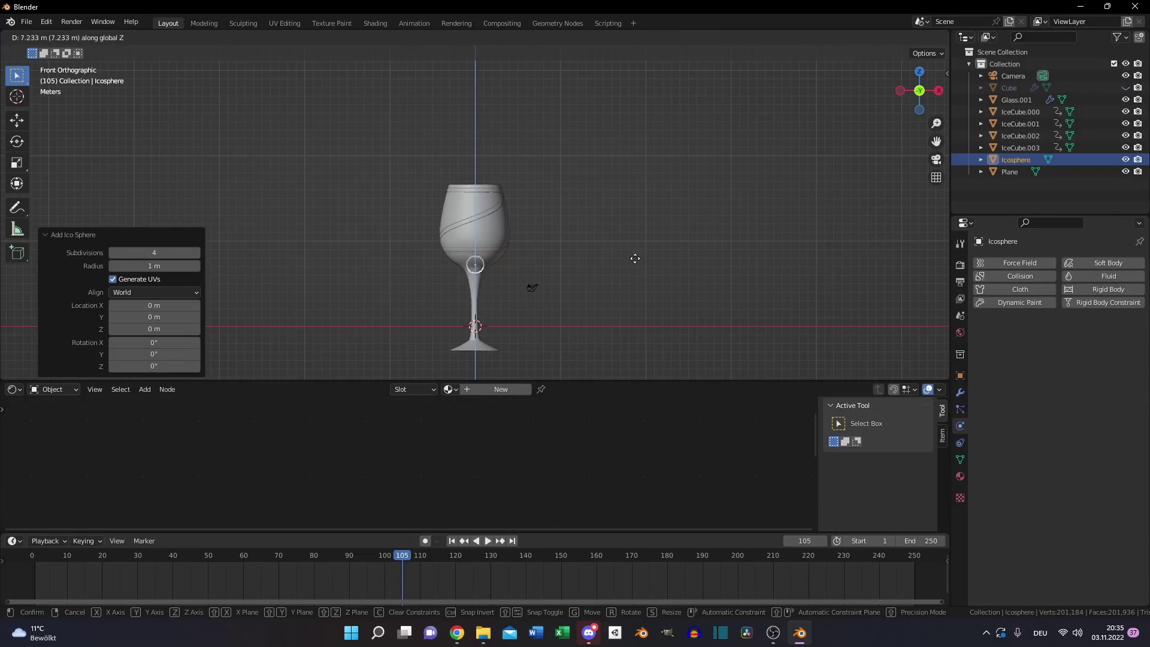
left_click(625, 239)
scroll(623, 267, "up", 5)
scroll(623, 267, "up", 3)
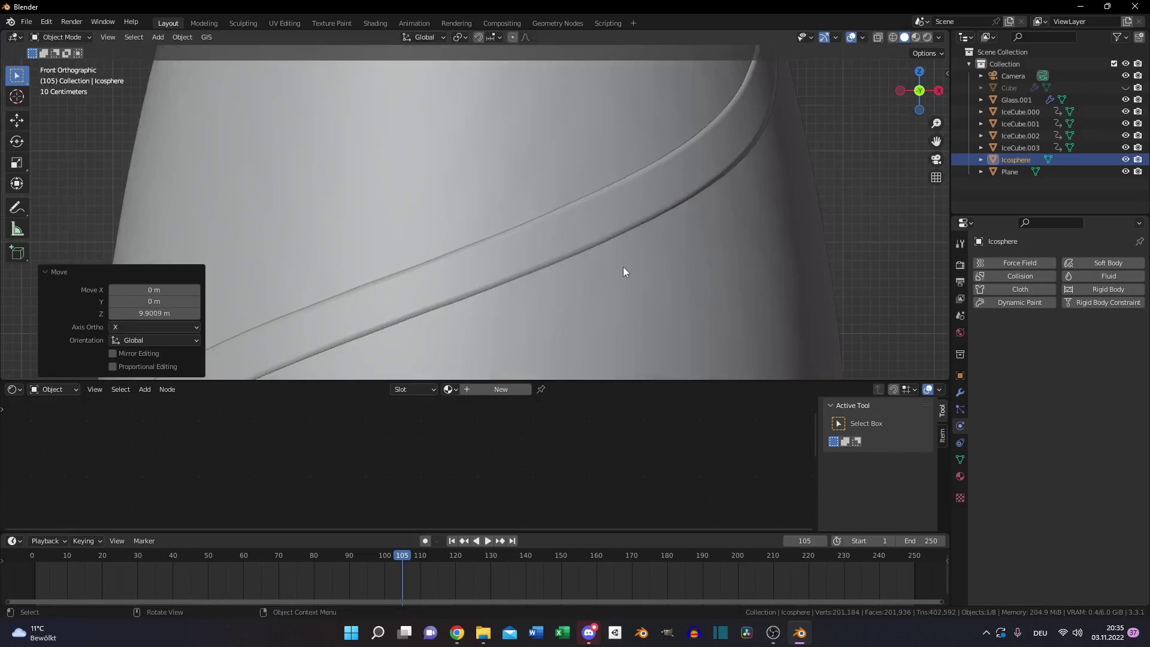
scroll(623, 275, "down", 3)
middle_click_drag(632, 247, 621, 162, "shift")
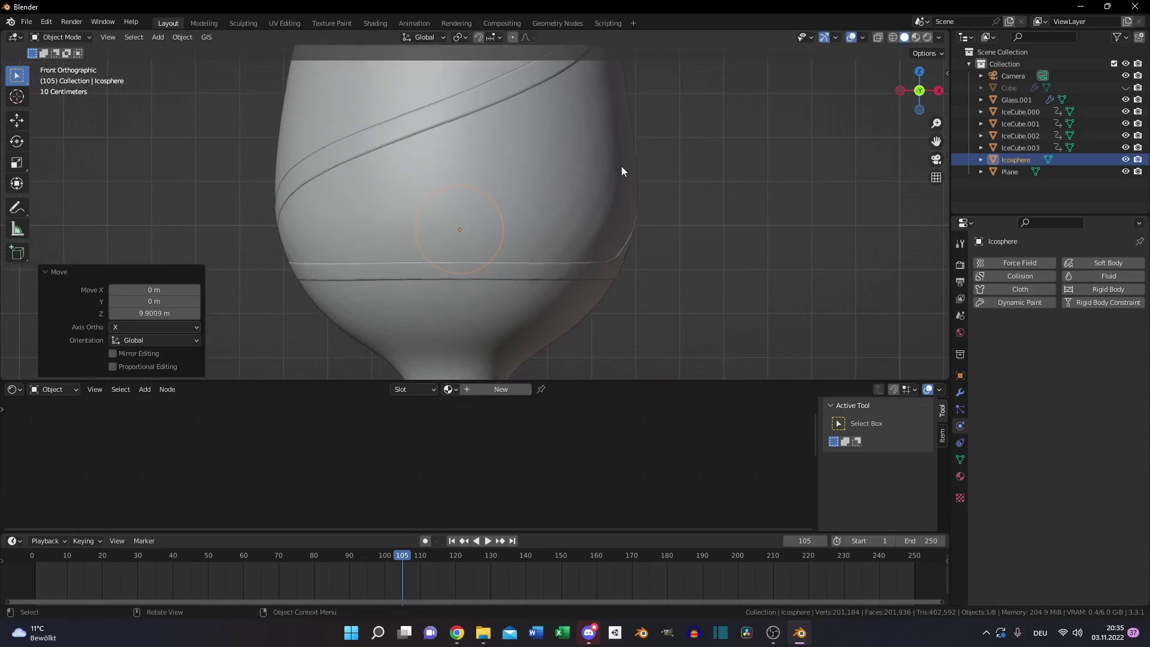
key("KP_7")
In Edit Mode, place the sphere among the ice cubes and scale it to 0.287.
key("Tab")
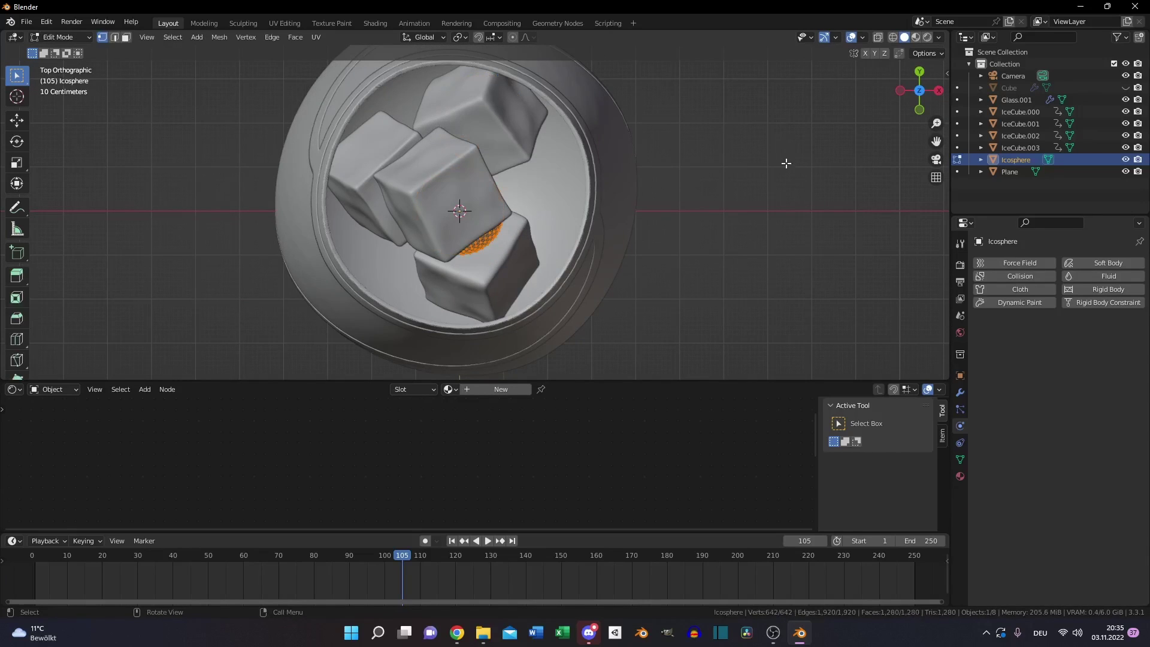
key("g")
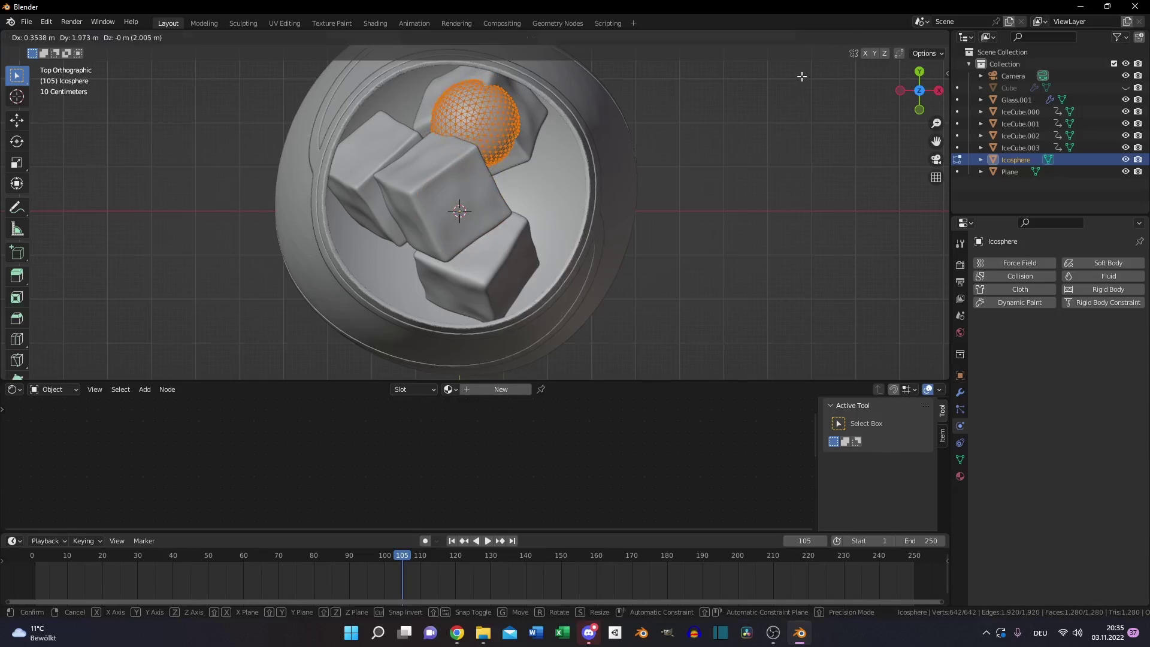
left_click(801, 76)
key("s")
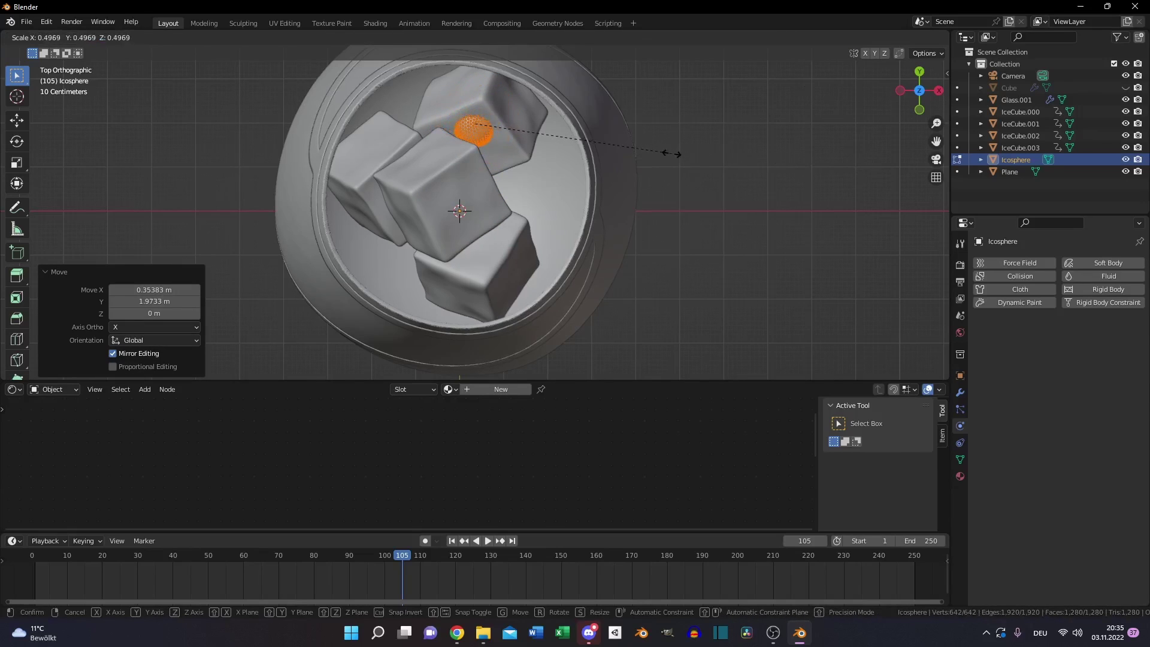
left_click(586, 153)
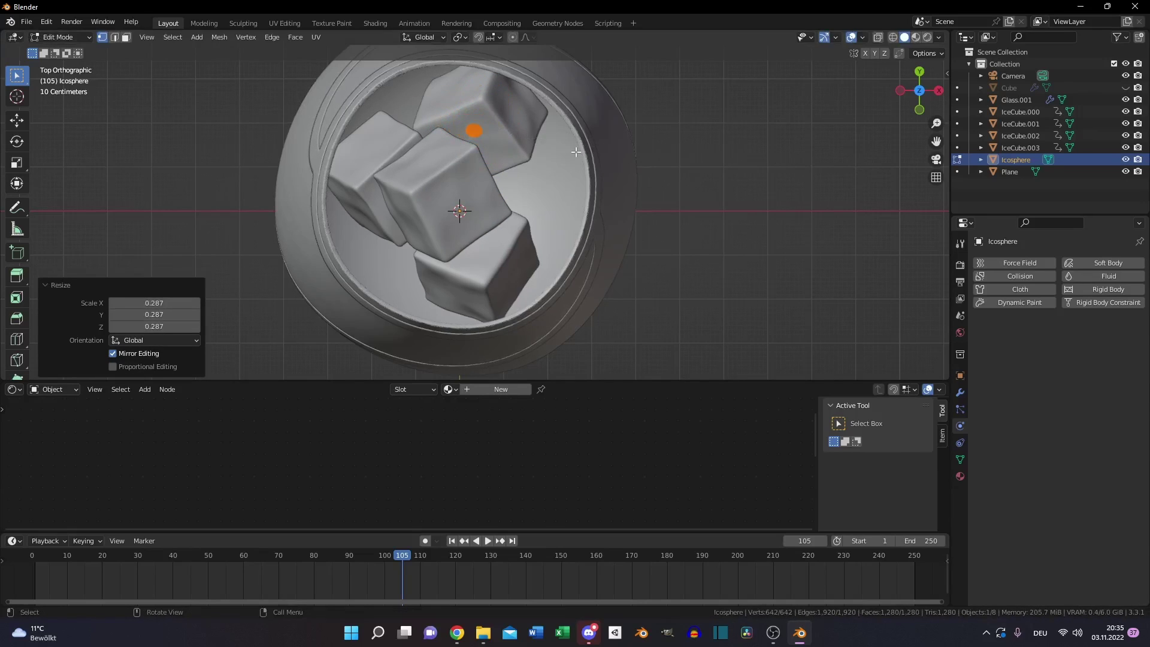
key("shift+z")
scroll(587, 141, "up", 1)
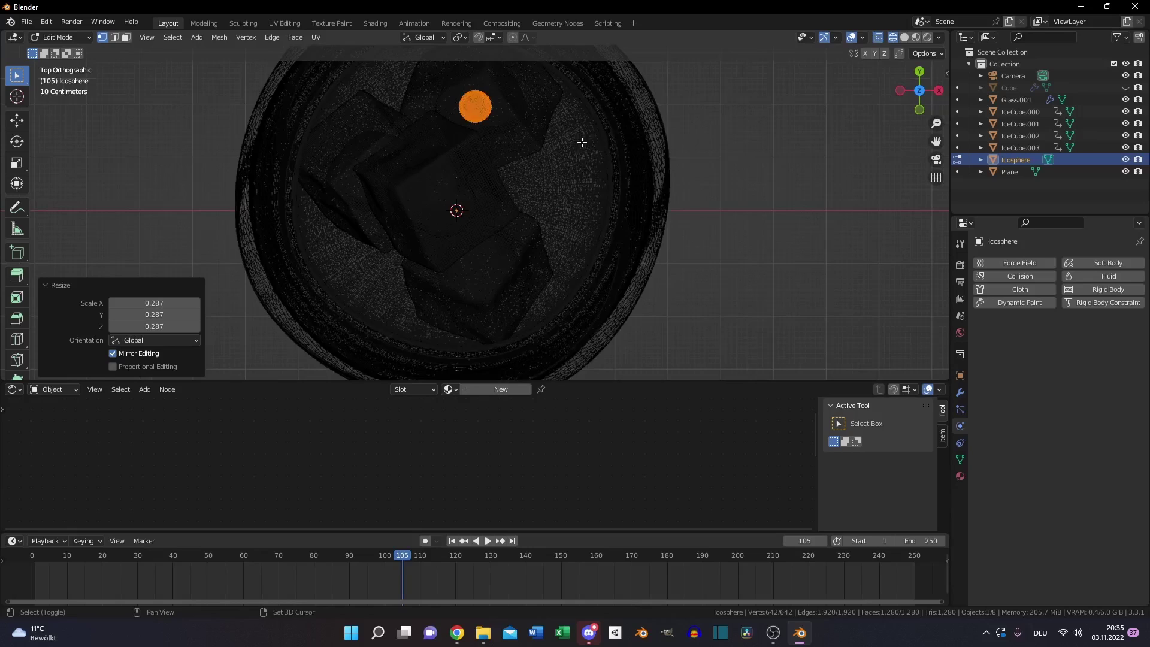
middle_click_drag(580, 142, 597, 170, "shift")
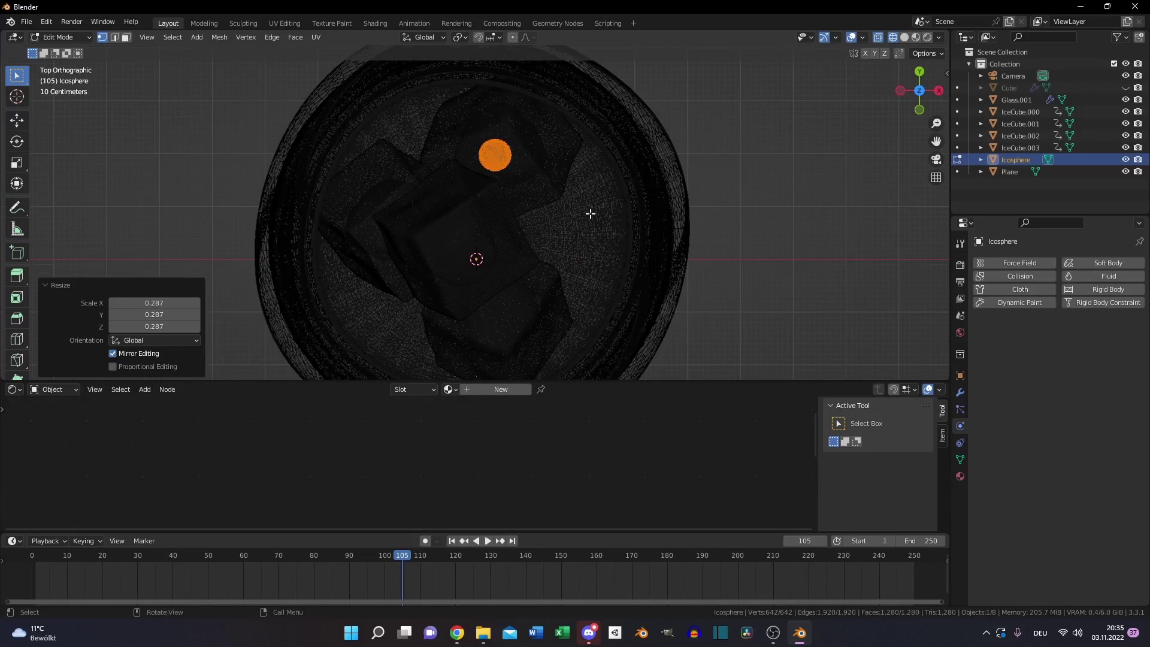
key("KP_1")
Lower the sphere in the glass and place a duplicate beside another ice cube.
key("g")
left_click(595, 291)
key("KP_7")
key("shift+d")
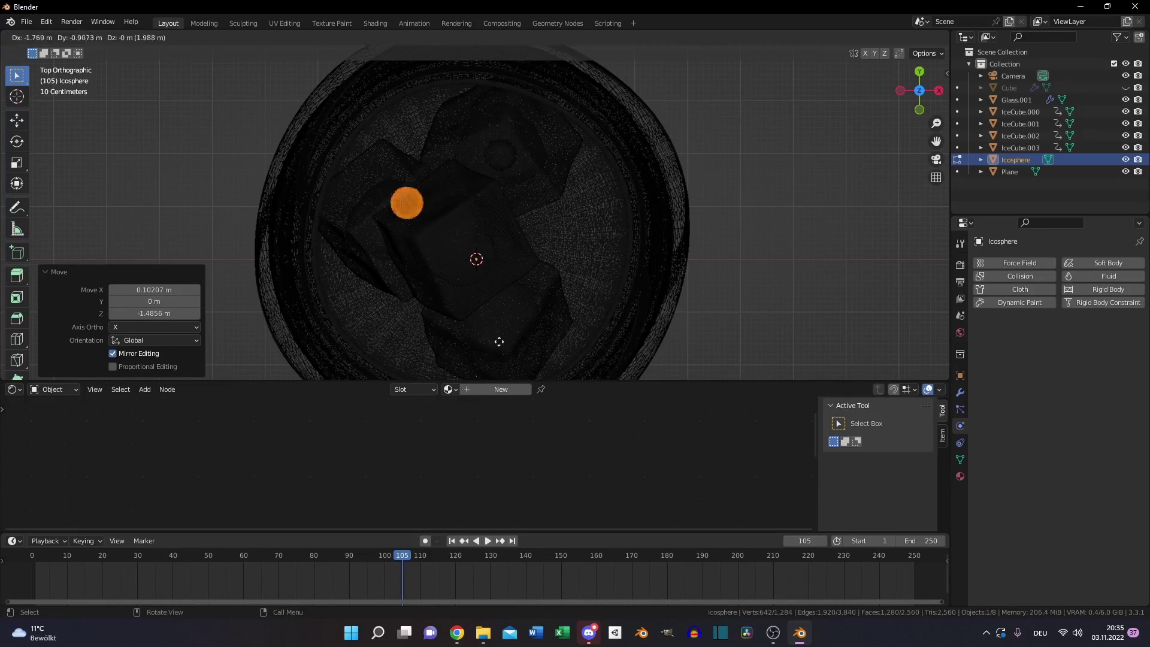
left_click(482, 359)
key("KP_1")
key("g")
left_click(461, 324)
key("KP_7")
Add third and fourth sphere copies near the cubes, then return to Object Mode.
key("shift+d")
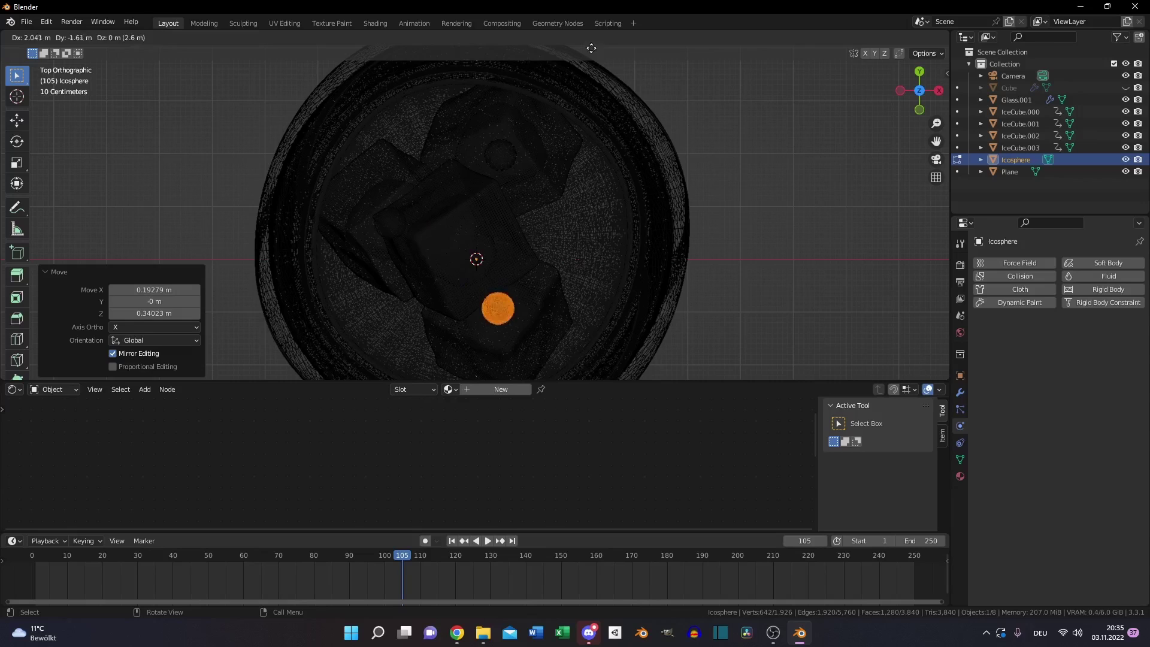
left_click(753, 5)
key("KP_1")
key("shift+d")
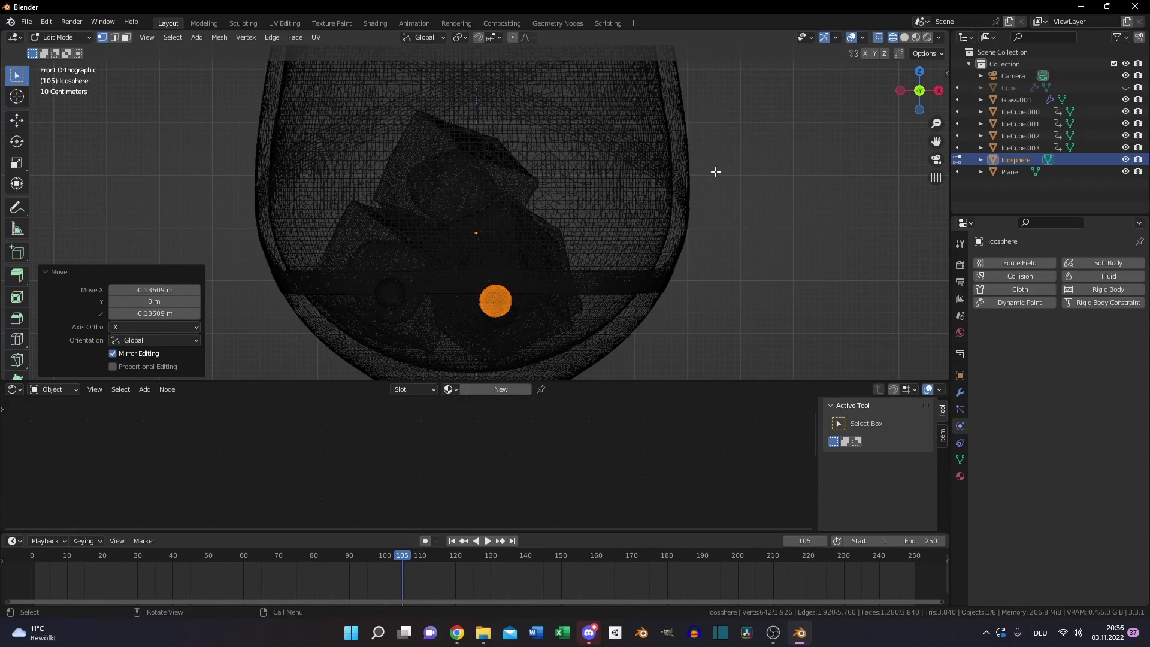
left_click(669, 77)
key("KP_7")
key("Tab")
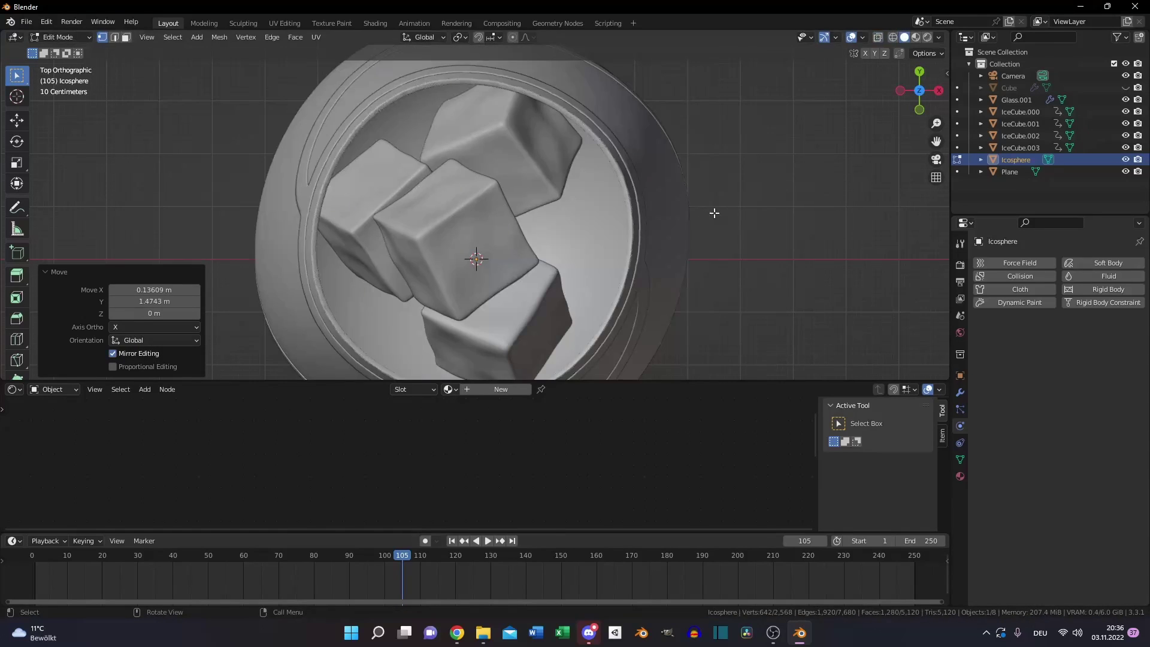
key("shift+z")
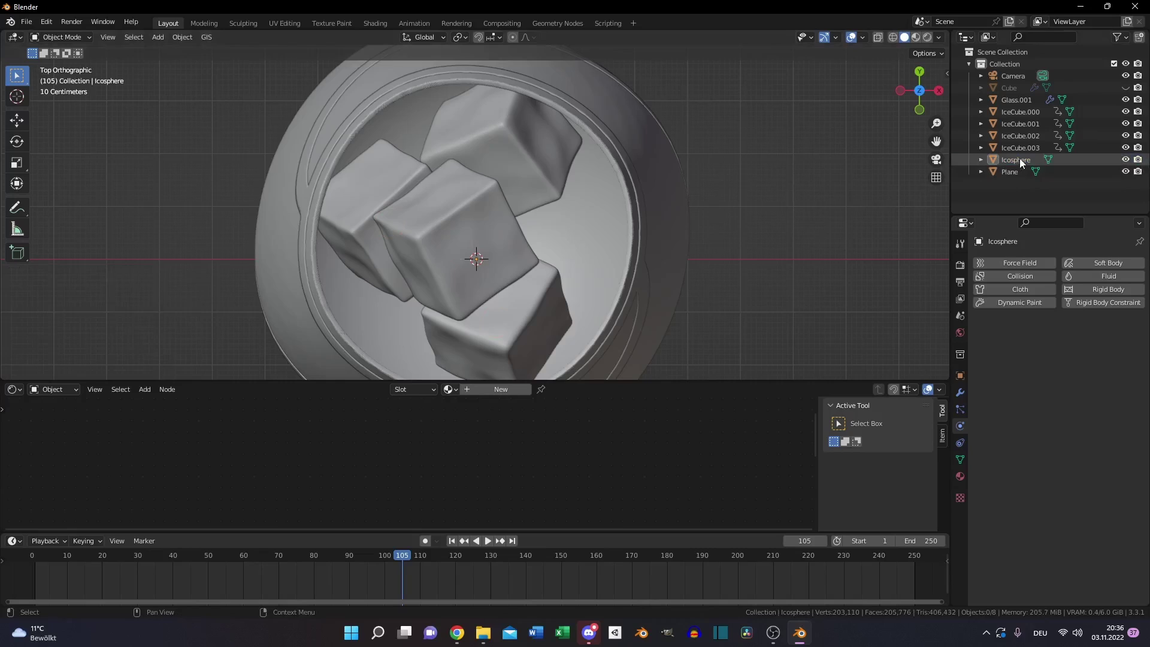
Rename the Icosphere to 'Emitter' in the Outliner.
double_click(1016, 160)
type("E")
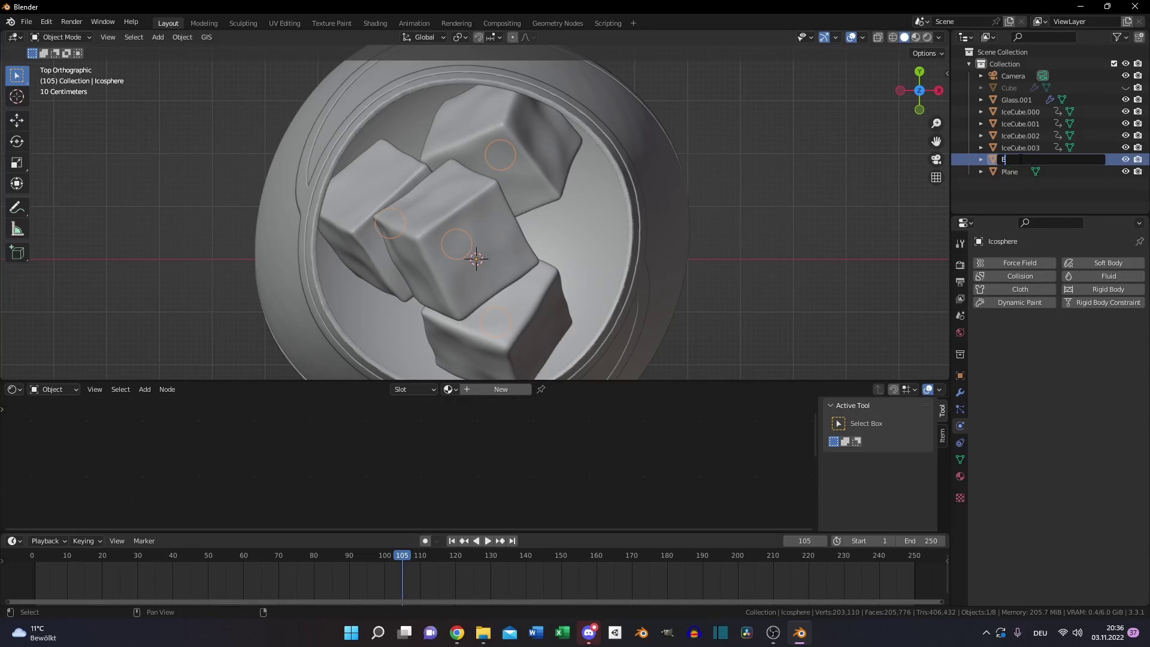
type("mitter")
key("Return")
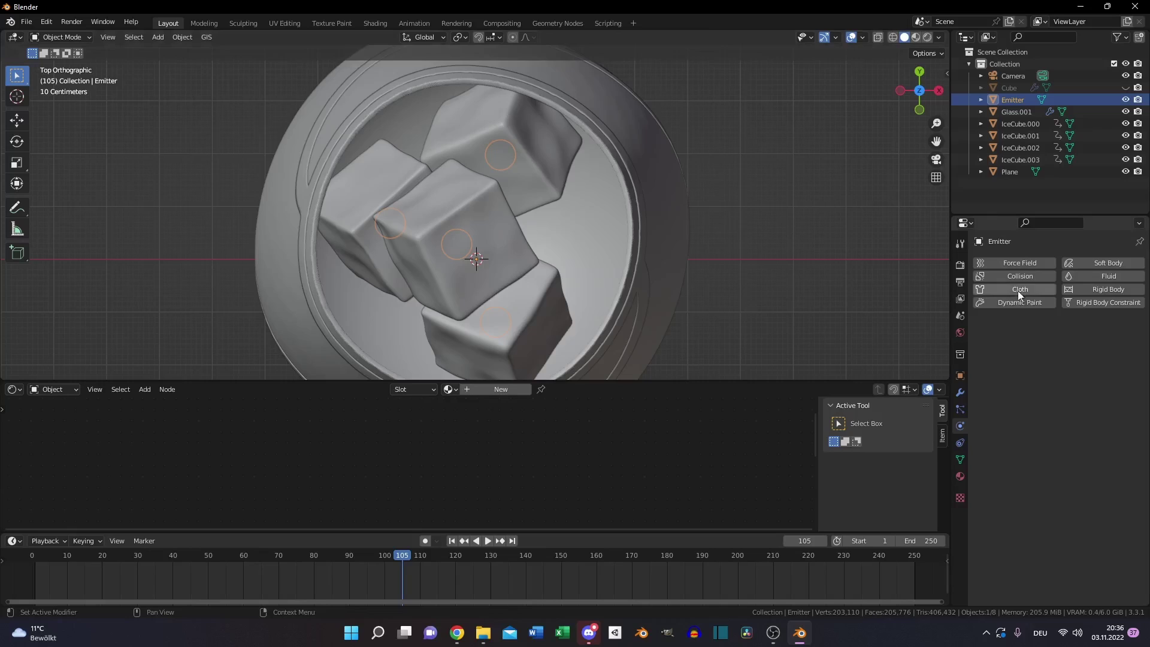
Give Emitter Fluid physics as a Flow with Liquid type and Inflow behavior.
left_click(1108, 277)
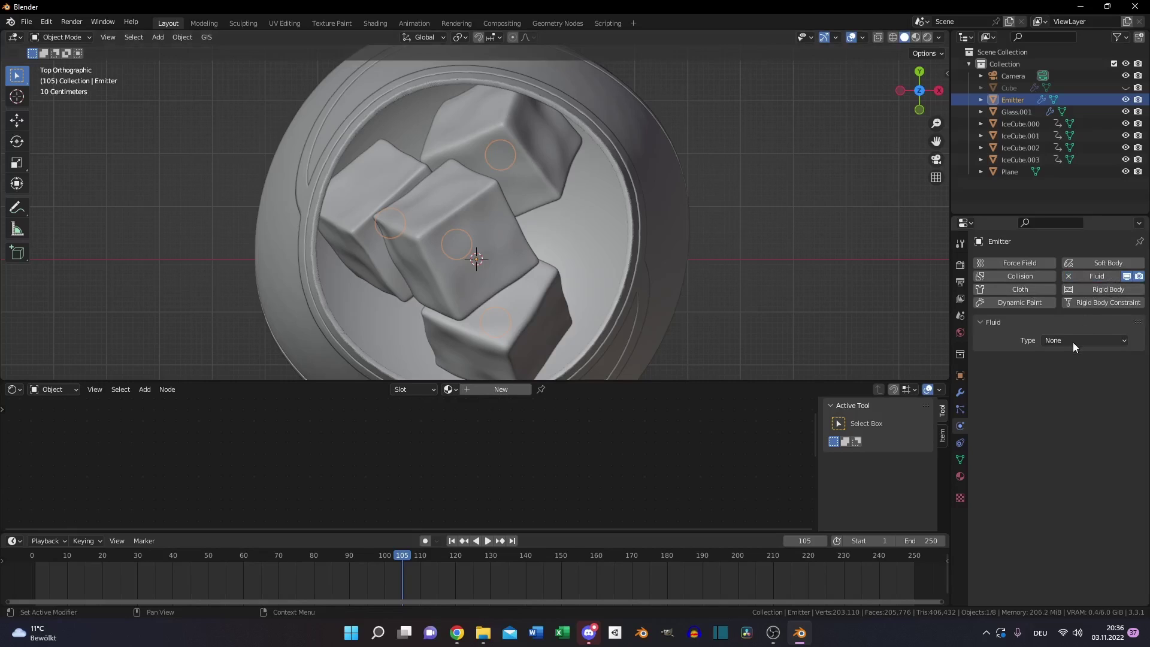
left_click(1073, 341)
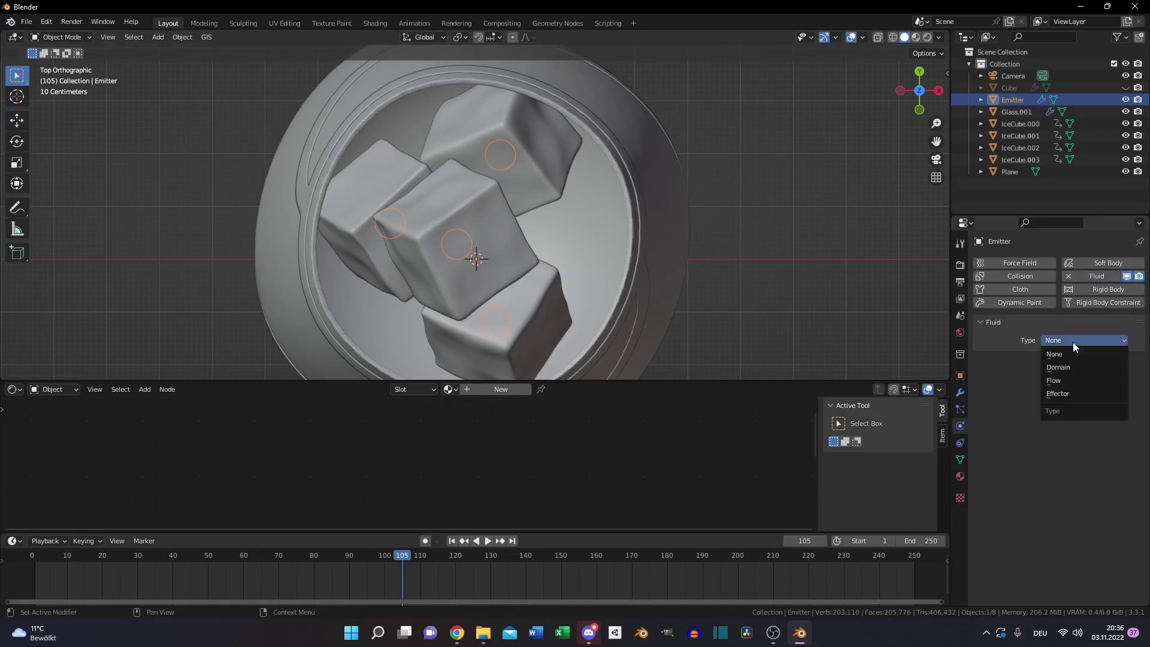
left_click(1077, 383)
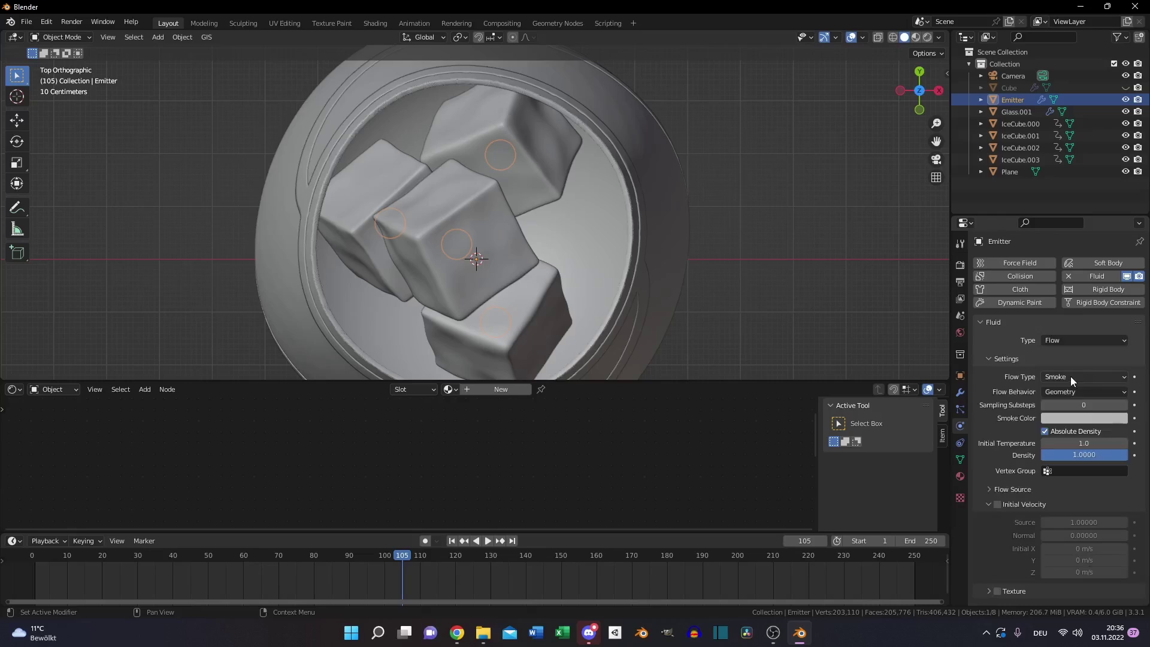
left_click(1069, 376)
left_click(1077, 426)
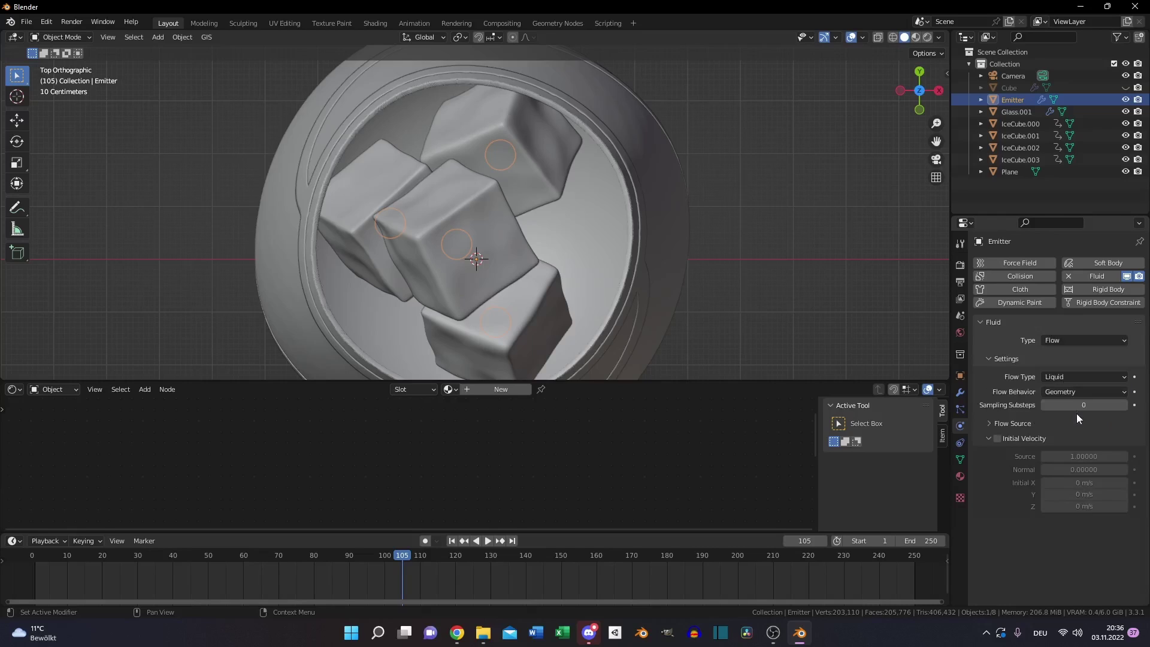
left_click(1079, 392)
left_click(1074, 407)
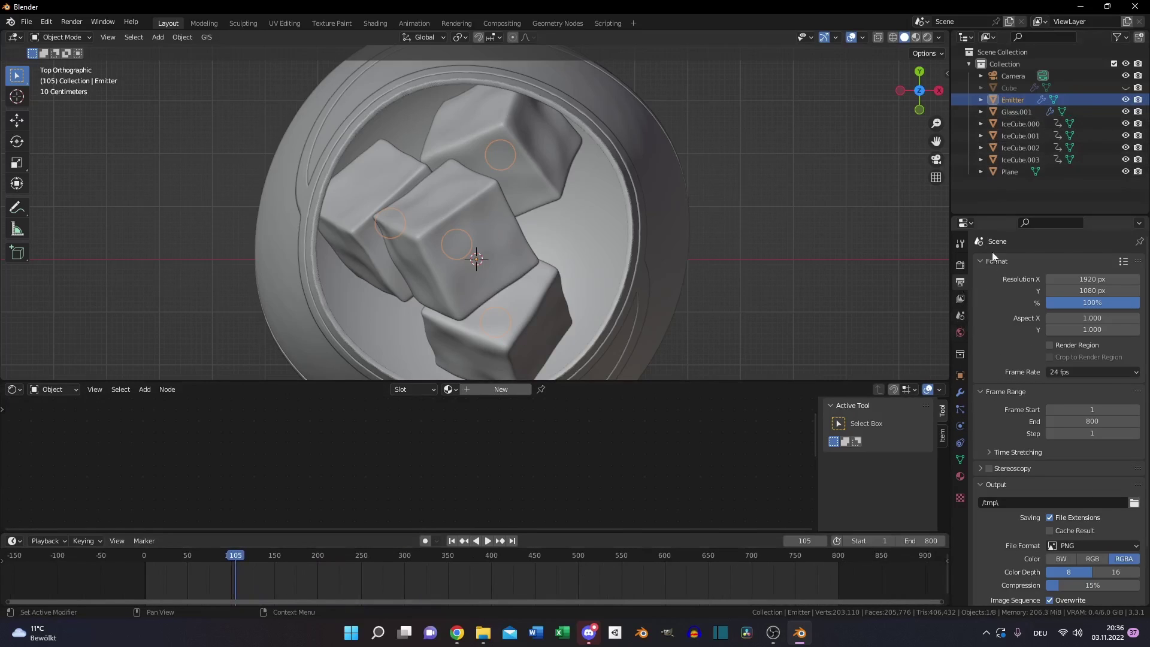
Keyframe the Emitter's Use Flow on at frame 599 and off at frame 600.
left_click(960, 426)
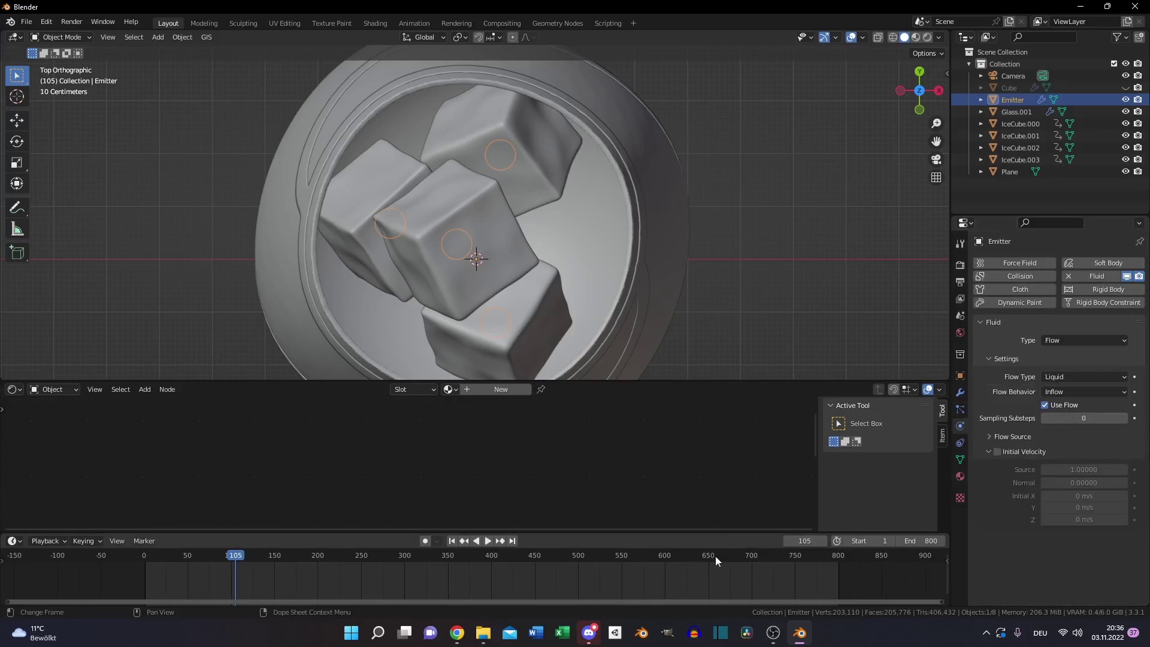
left_click(663, 559)
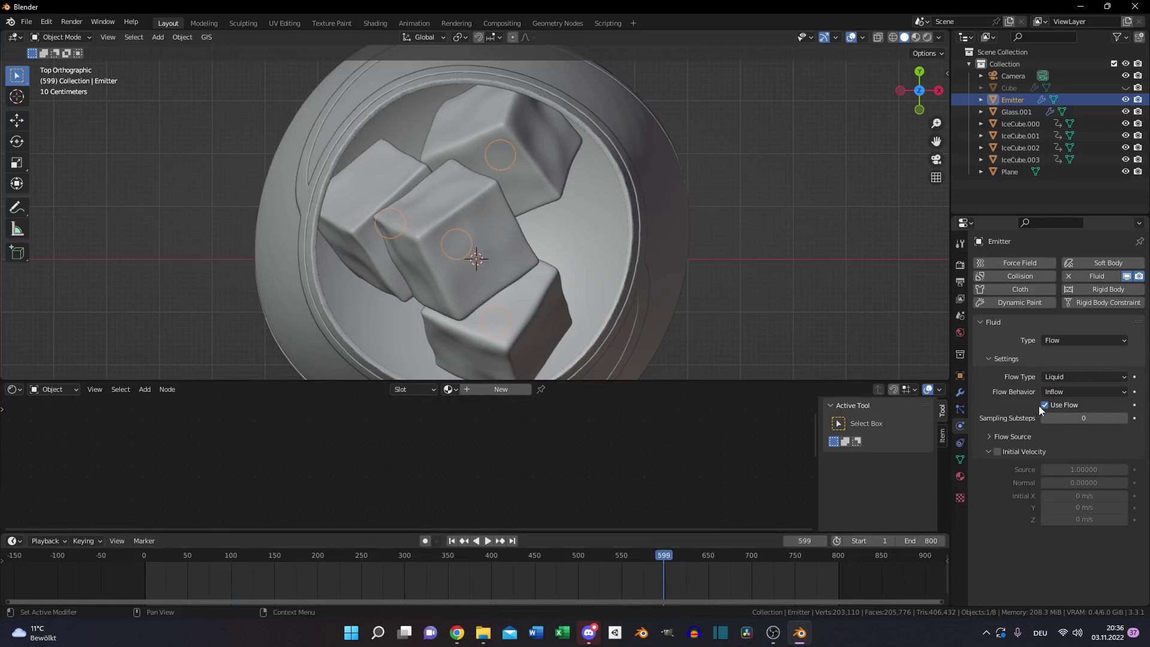
key("i")
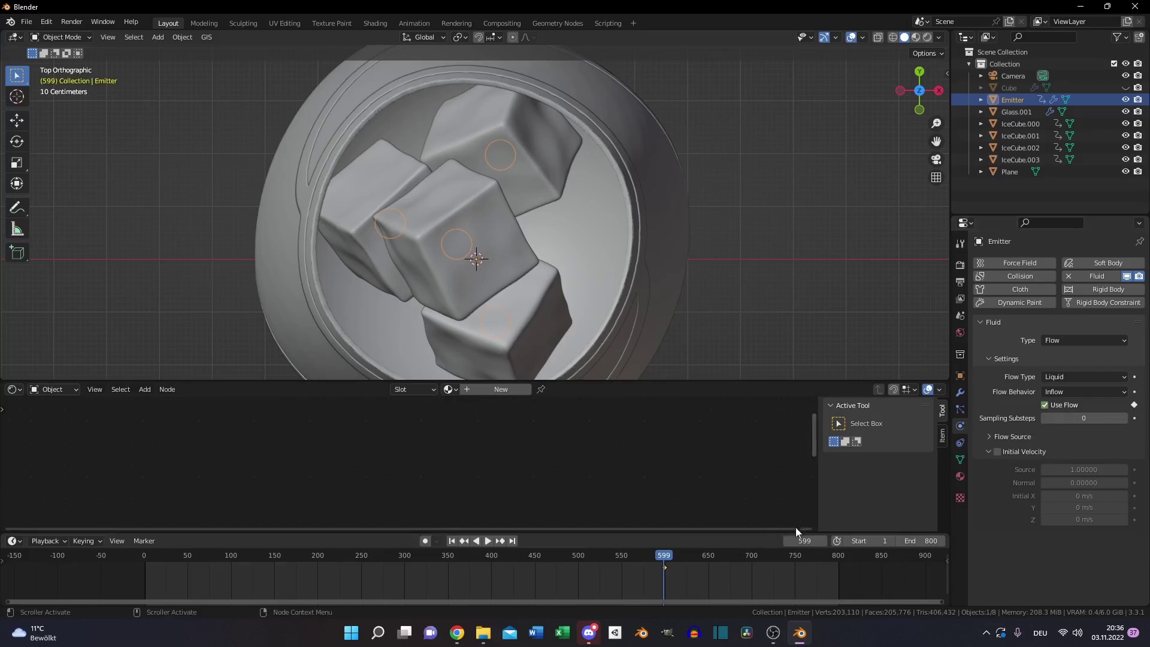
key("Right")
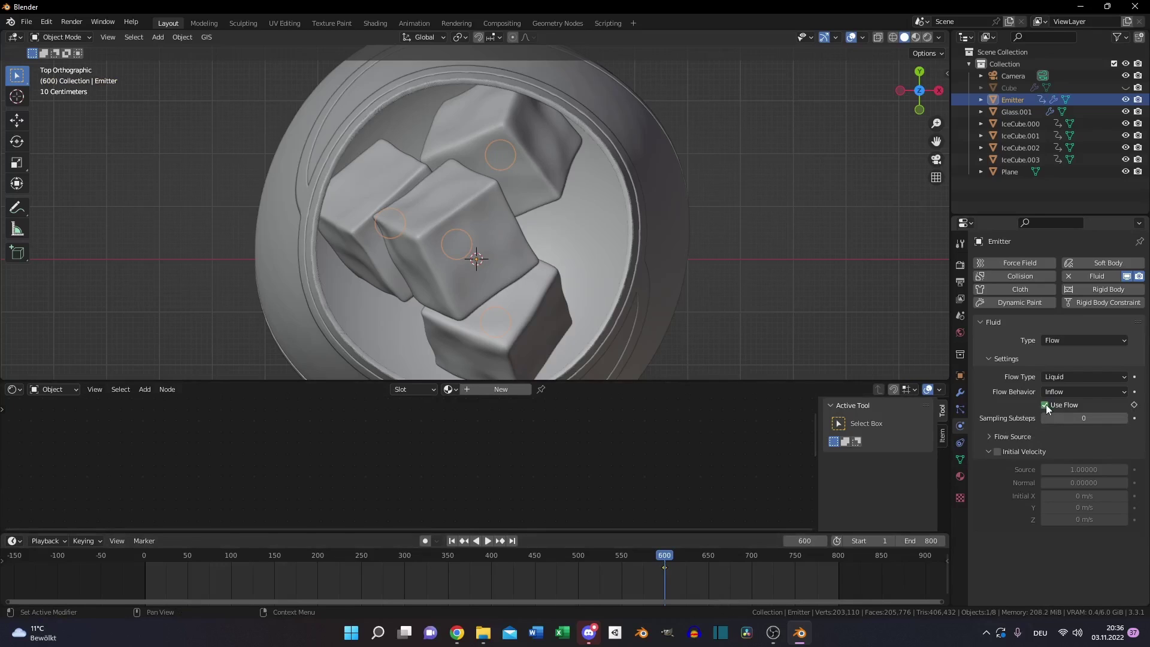
key("i")
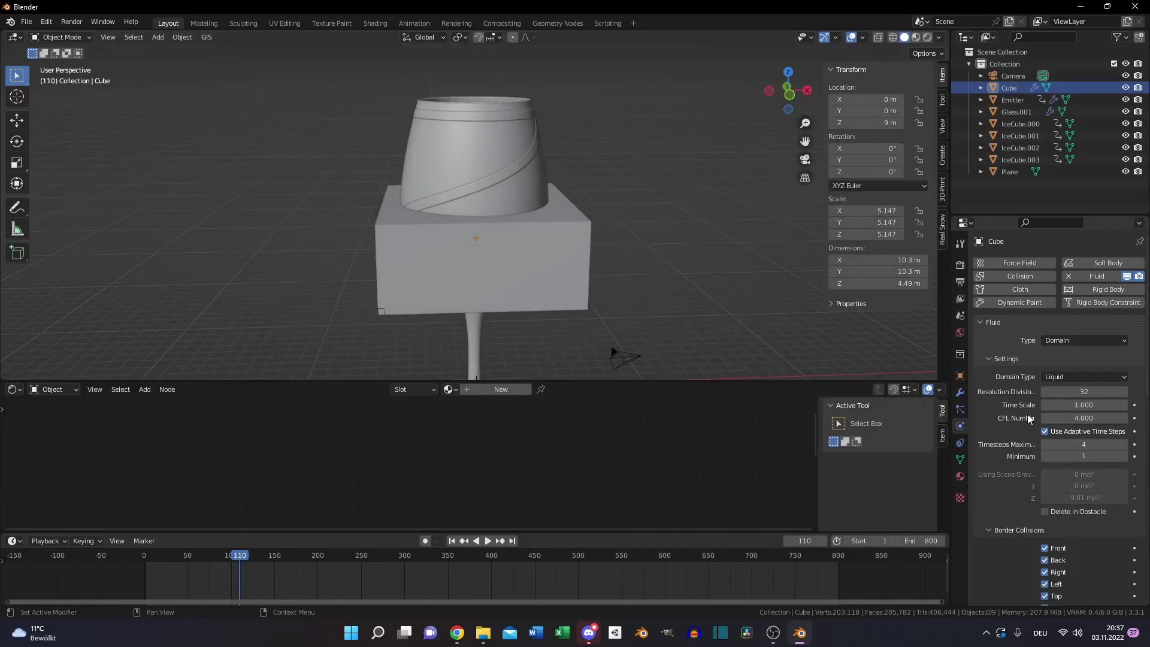
Check the Cube domain's Mesh settings and scroll down to its Cache panel for baking frames 110–800.
scroll(1027, 425, "down", 10)
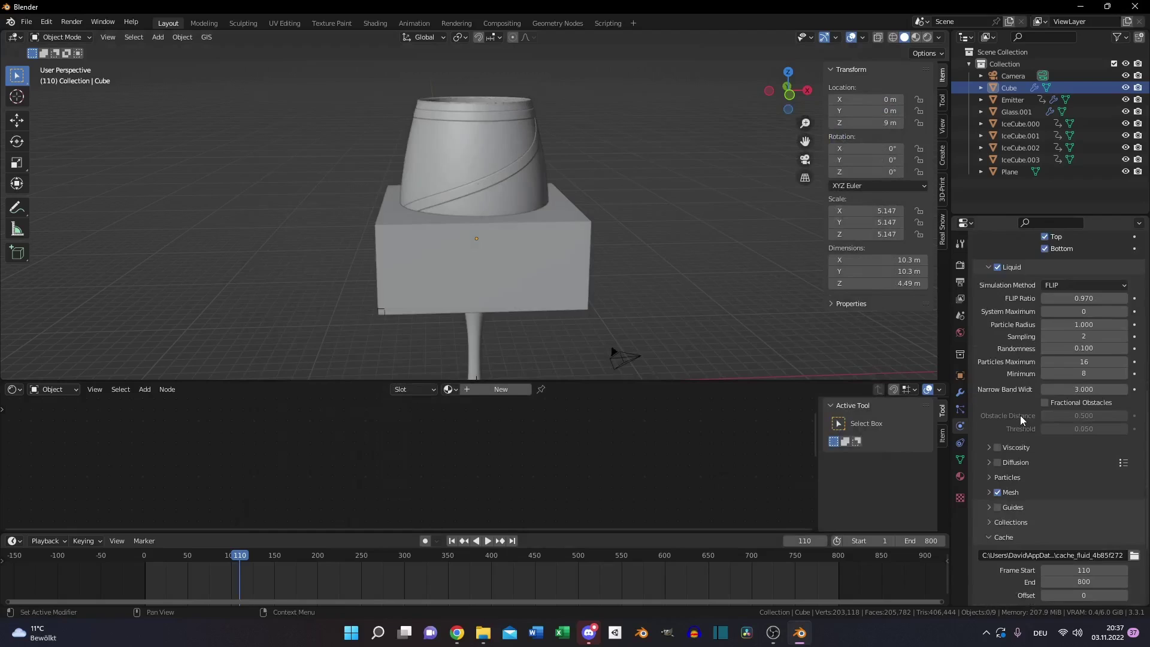
scroll(1018, 419, "down", 5)
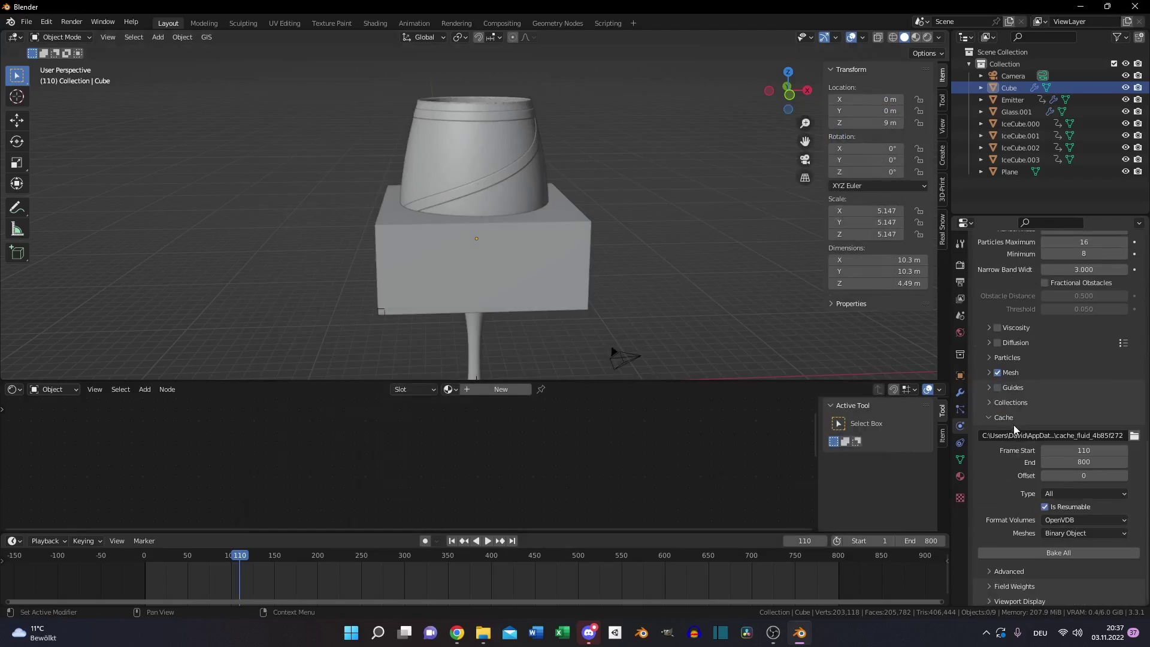
left_click(990, 372)
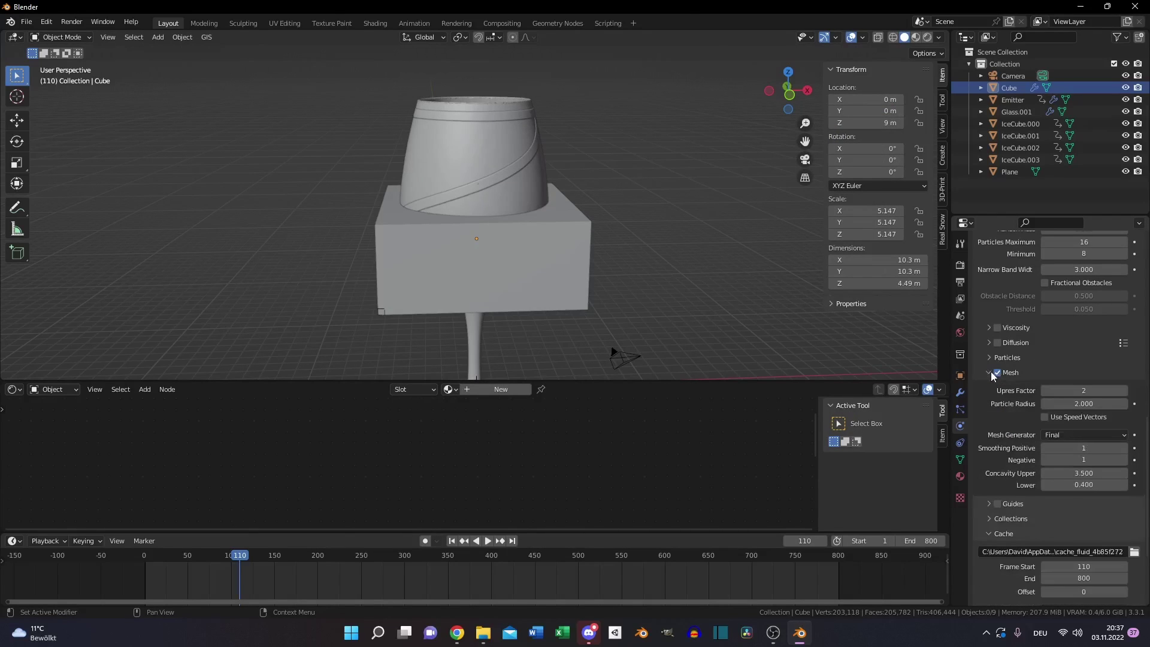
left_click(991, 372)
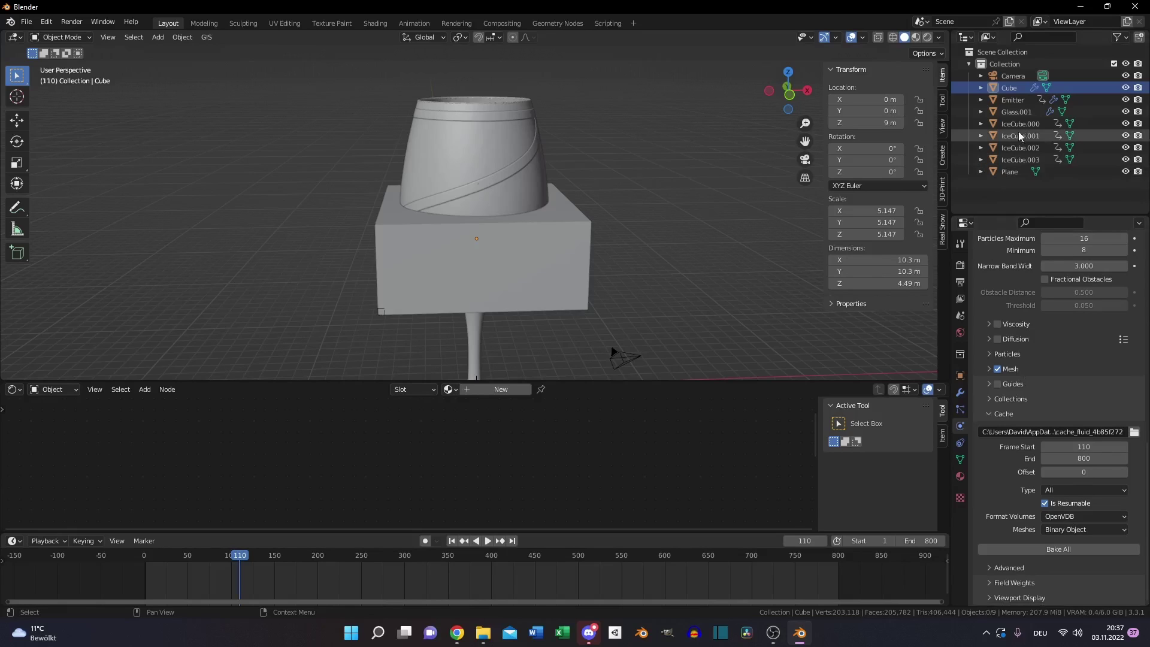
left_click(1020, 100)
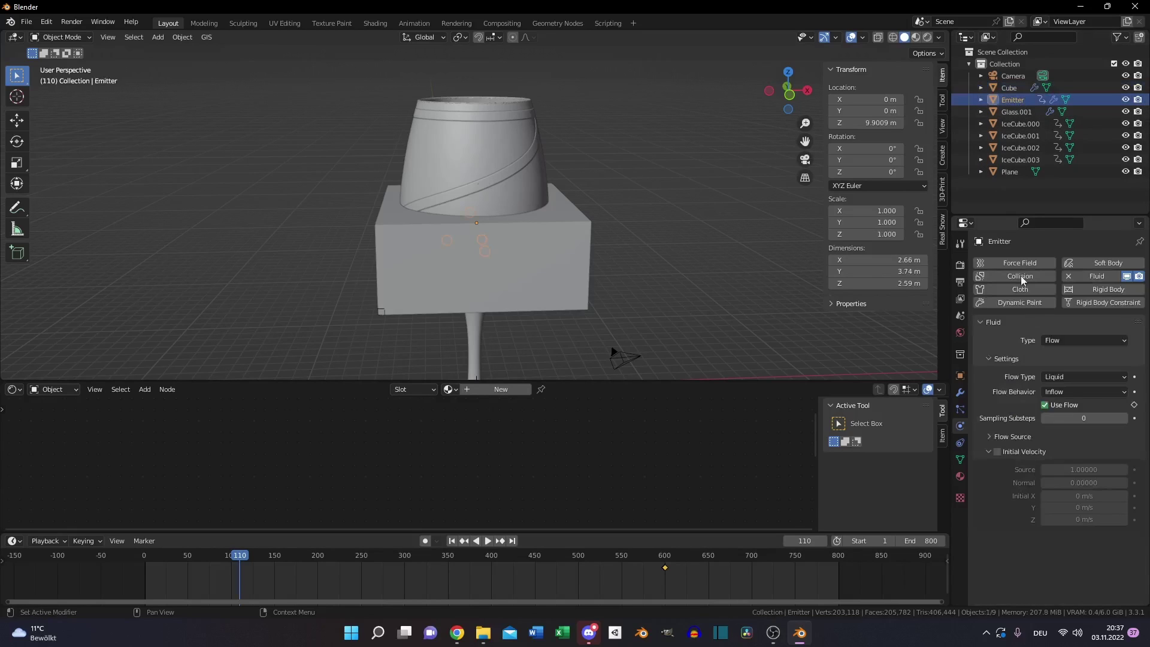
left_click(1007, 91)
scroll(1027, 445, "down", 10)
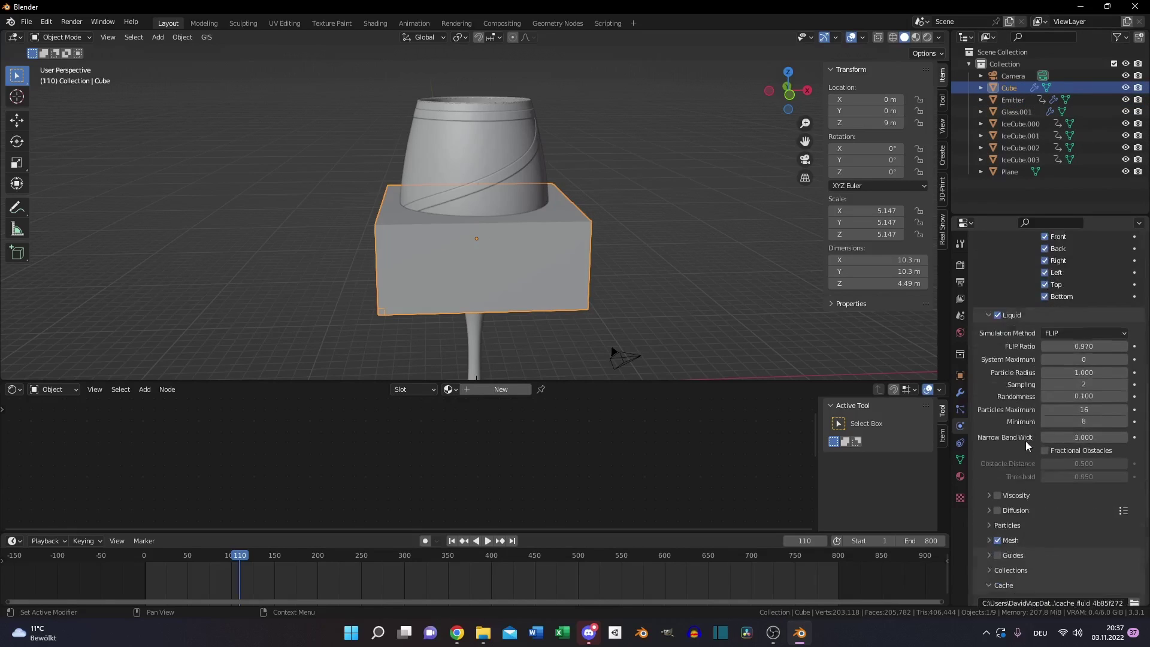
scroll(1027, 449, "down", 5)
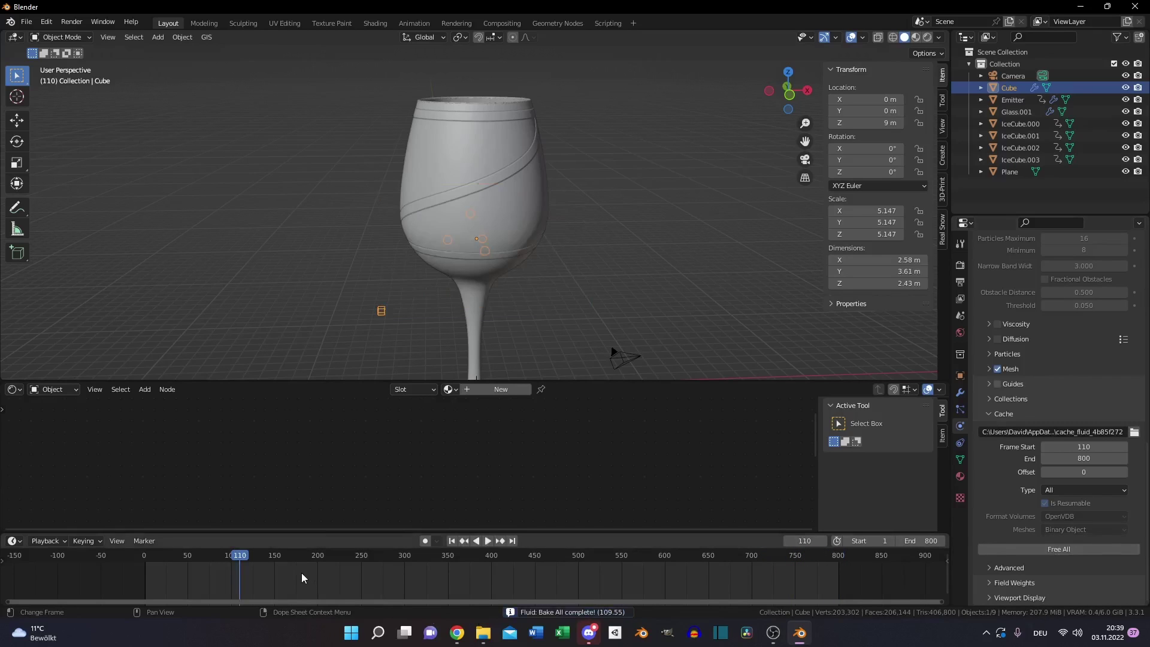
Play the baked simulation to watch liquid pool in the glass bowl, then stop playback.
key("space")
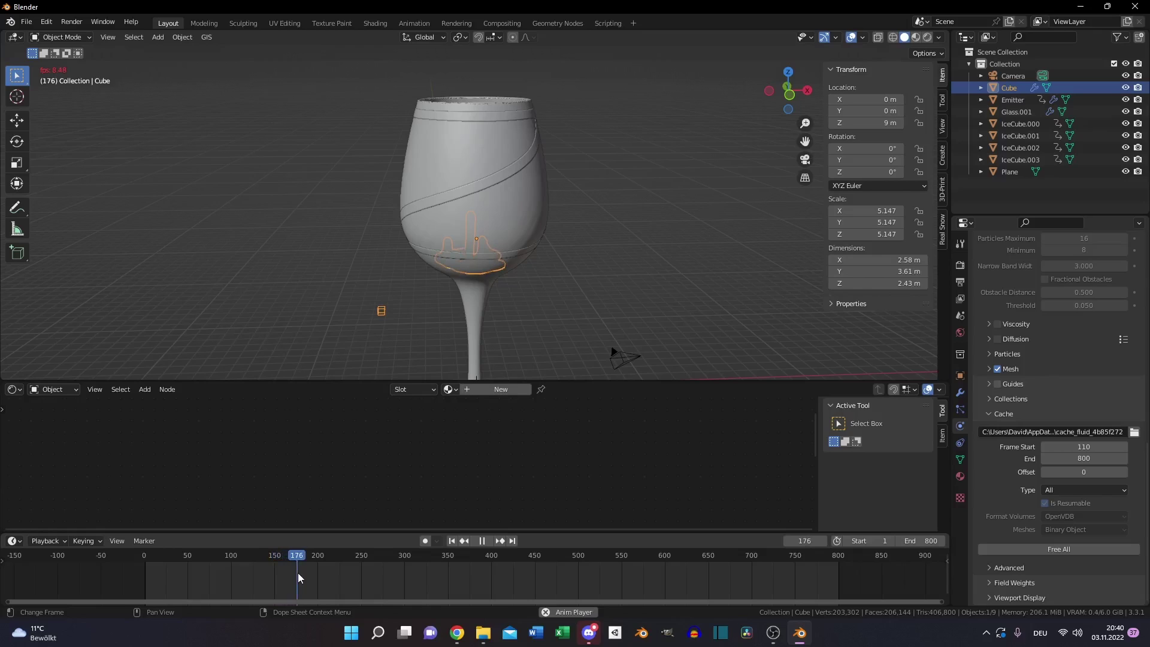
key("space")
key("b")
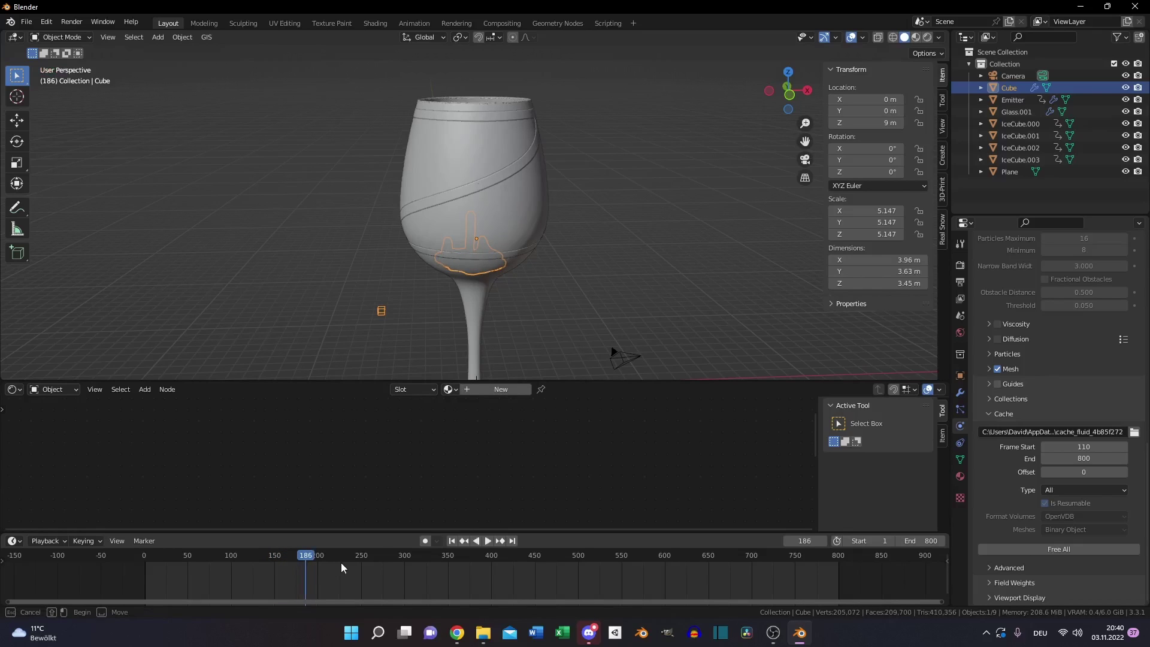
key("Escape")
Play and scrub the simulation forward to about frame 452.
left_click(389, 556)
key("space")
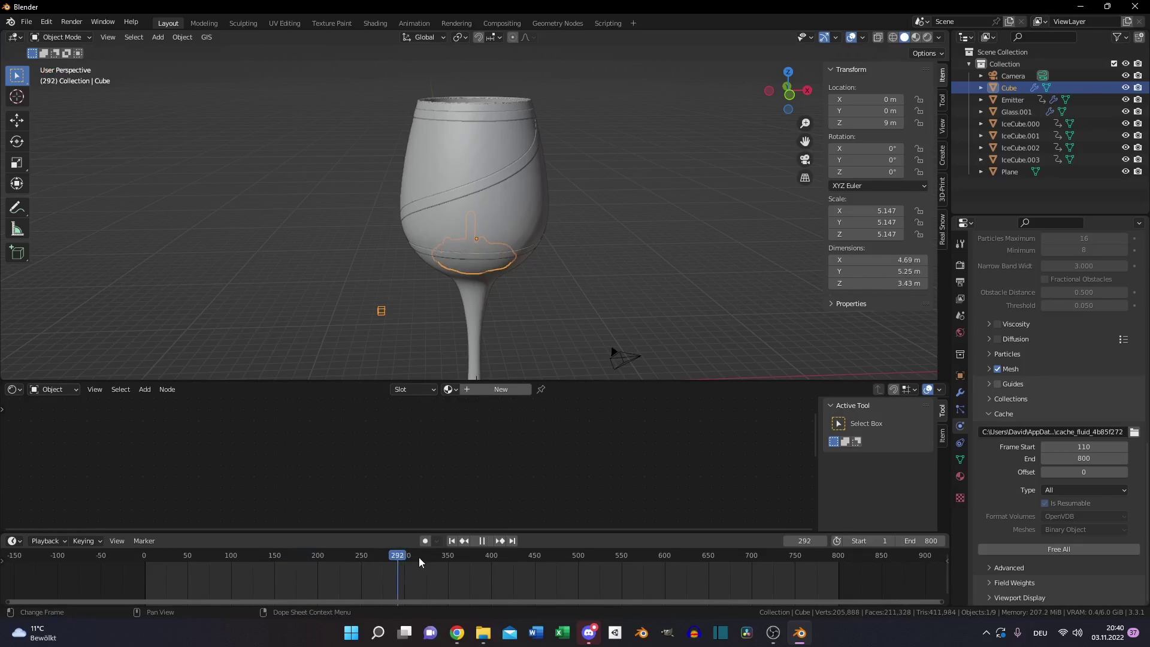
left_click_drag(419, 557, 547, 553)
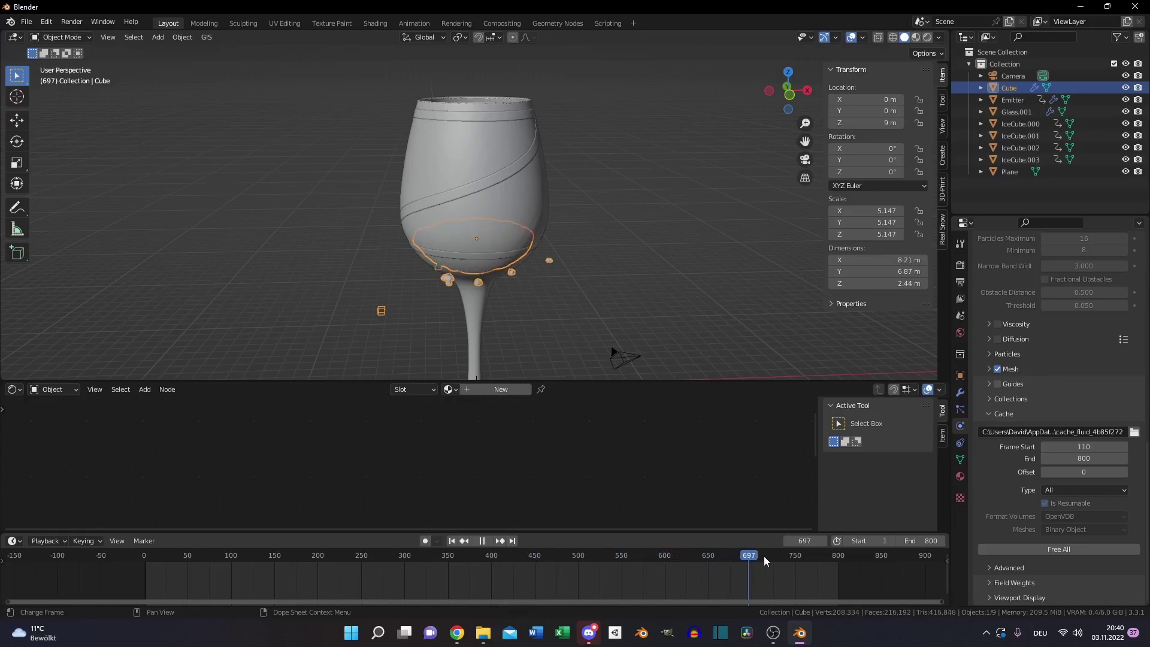
Switch the viewport to rendered shading and orbit in close, looking down into the glass.
key("z")
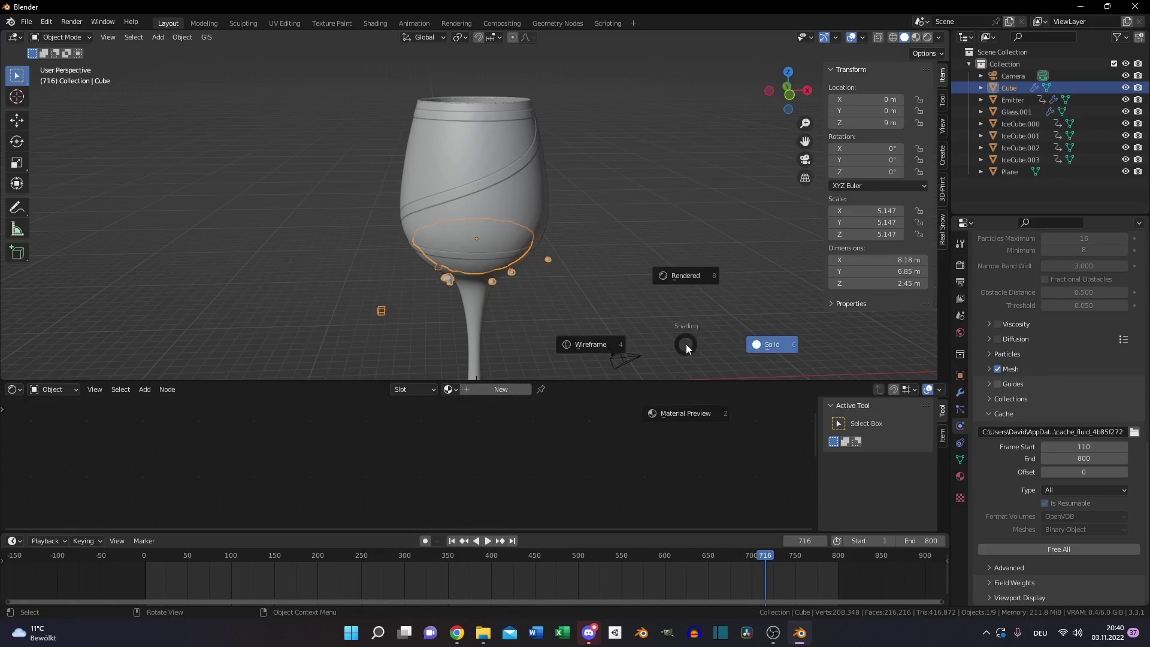
left_click(693, 278)
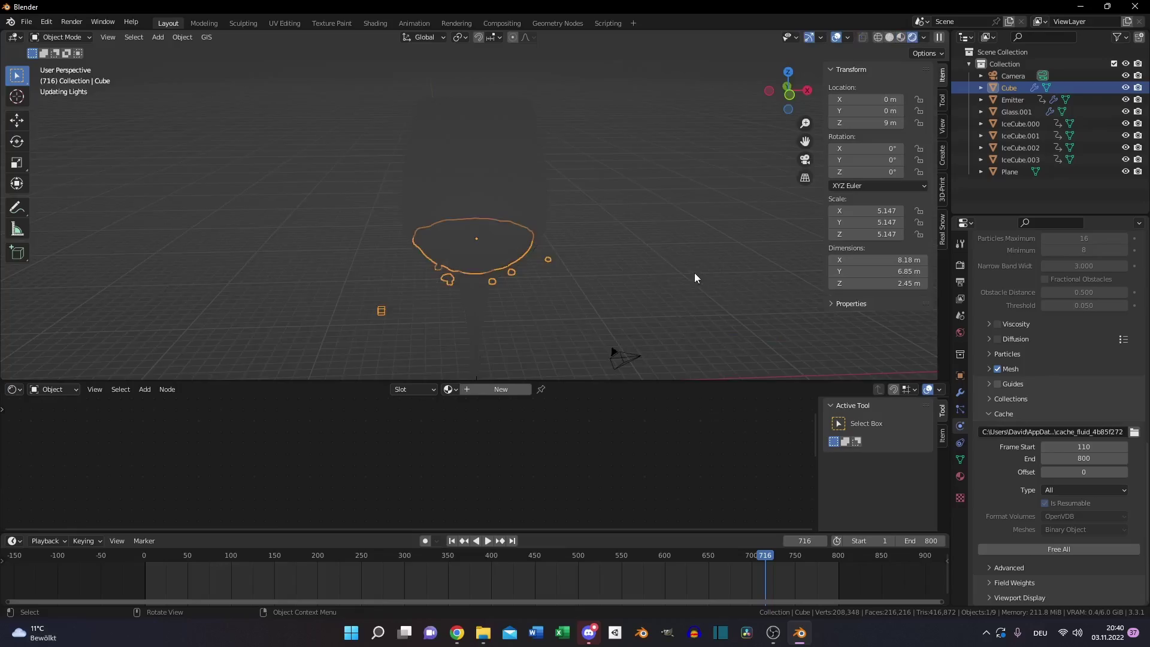
middle_click_drag(561, 276, 755, 255)
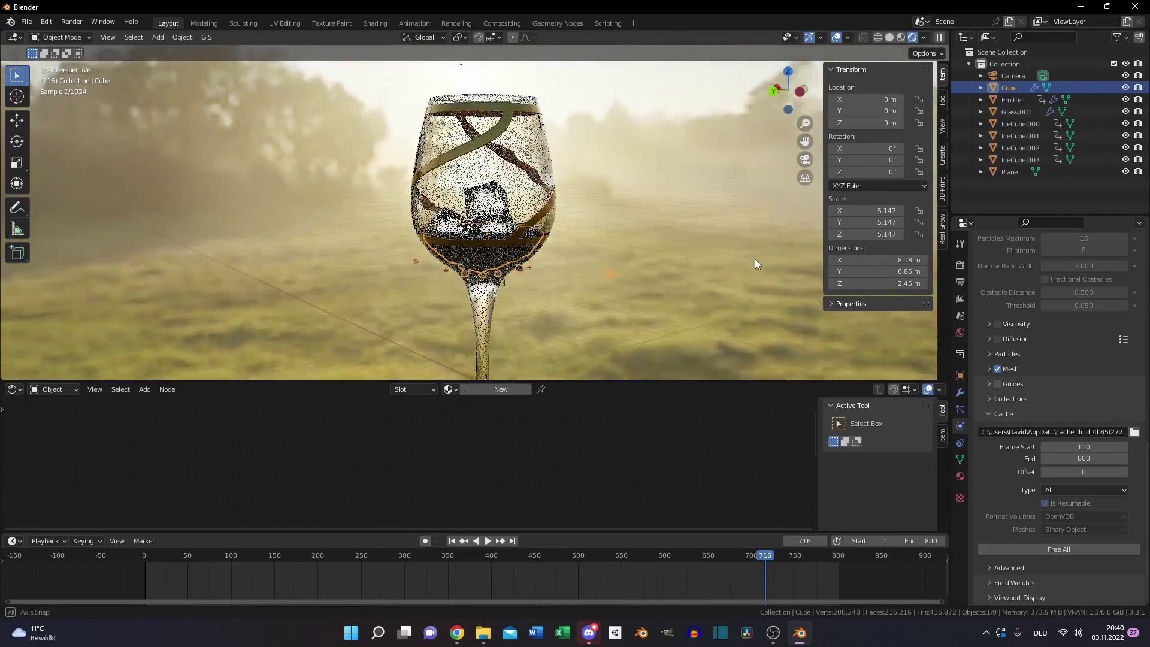
scroll(746, 272, "up", 4)
middle_click_drag(638, 277, 644, 296)
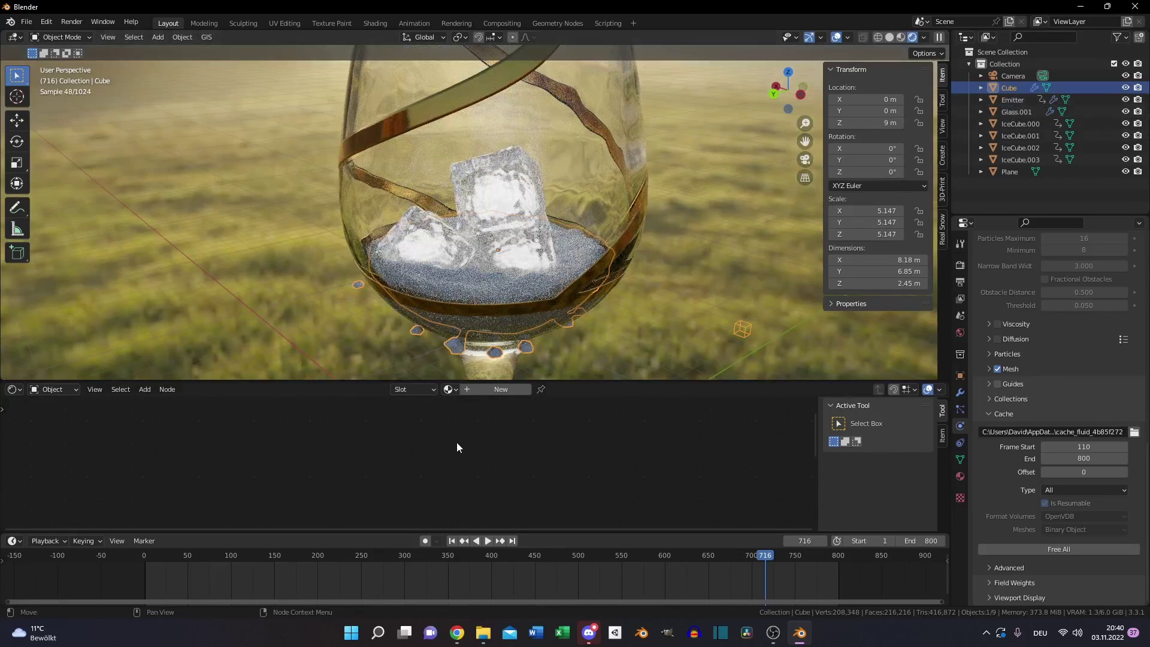
Create a new material for the fluid domain and delete its Principled BSDF node.
left_click(477, 390)
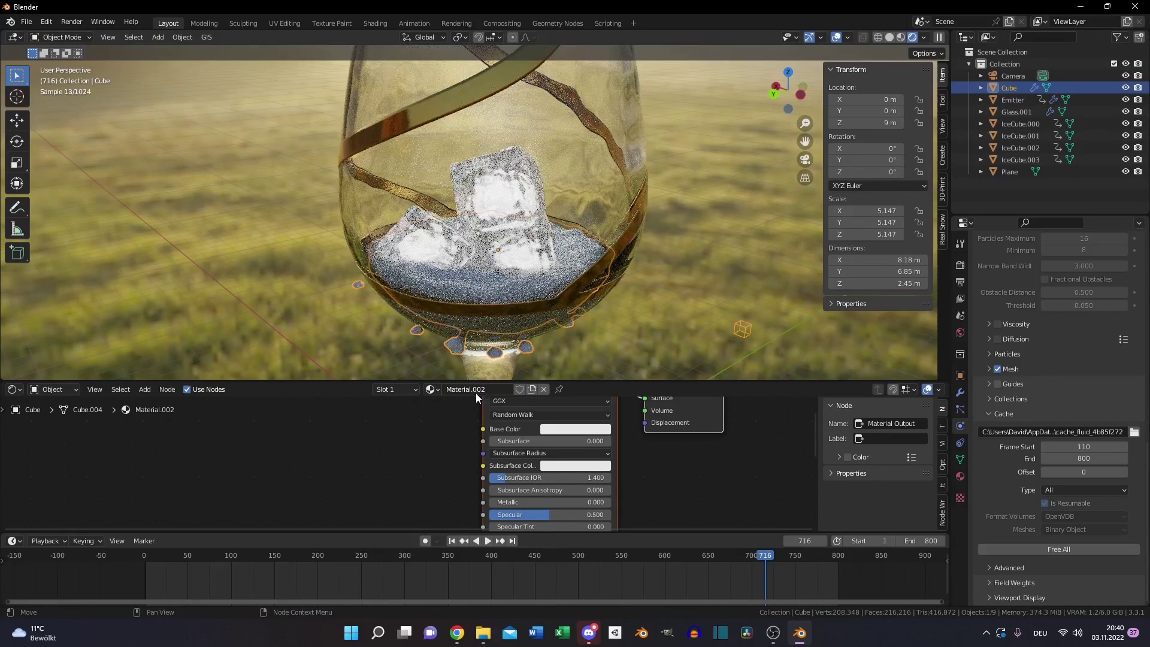
scroll(454, 461, "down", 2)
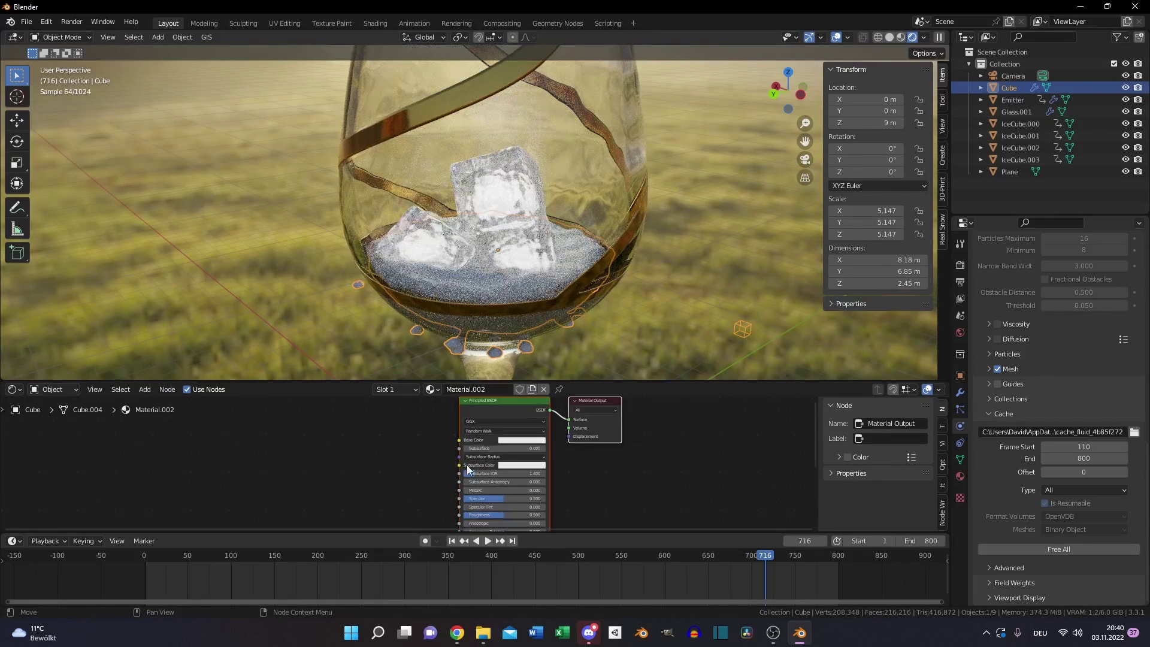
left_click(515, 400)
key("Delete")
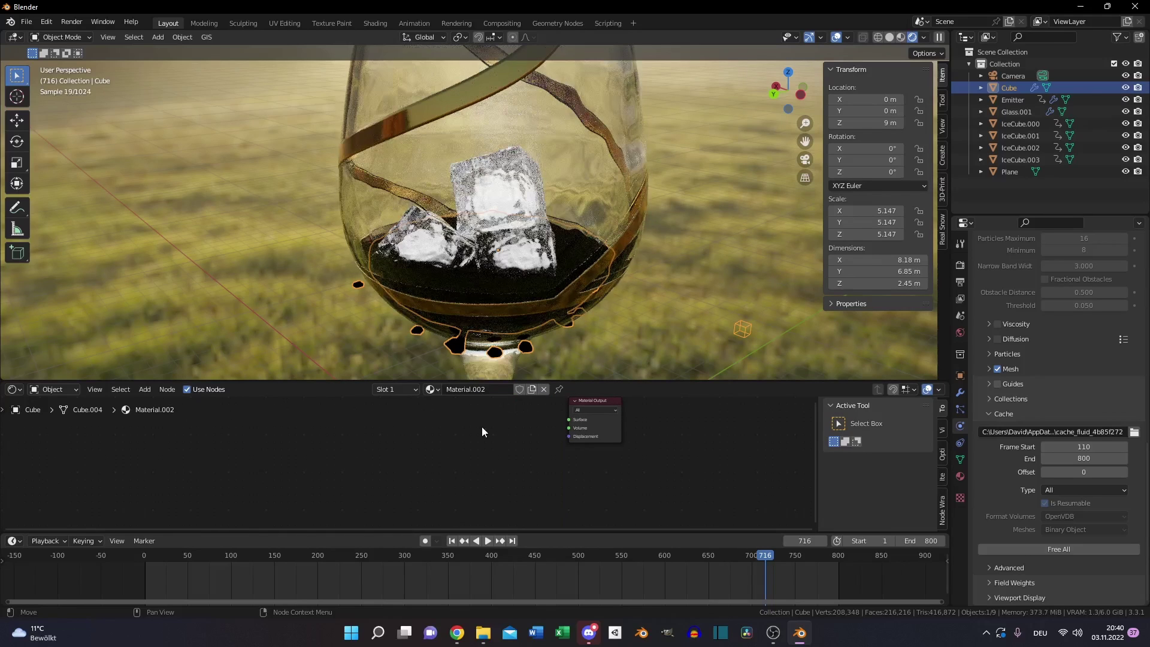
Add a Volume Absorption node and connect it to the Material Output.
key("shift+a")
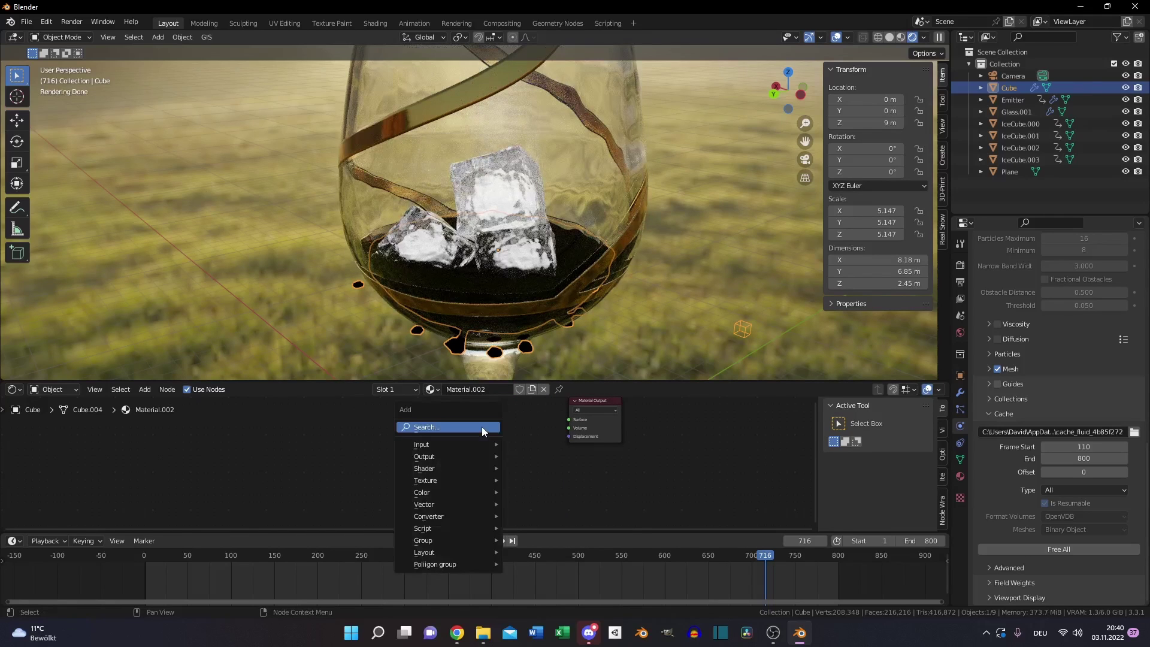
left_click(482, 427)
type("vol")
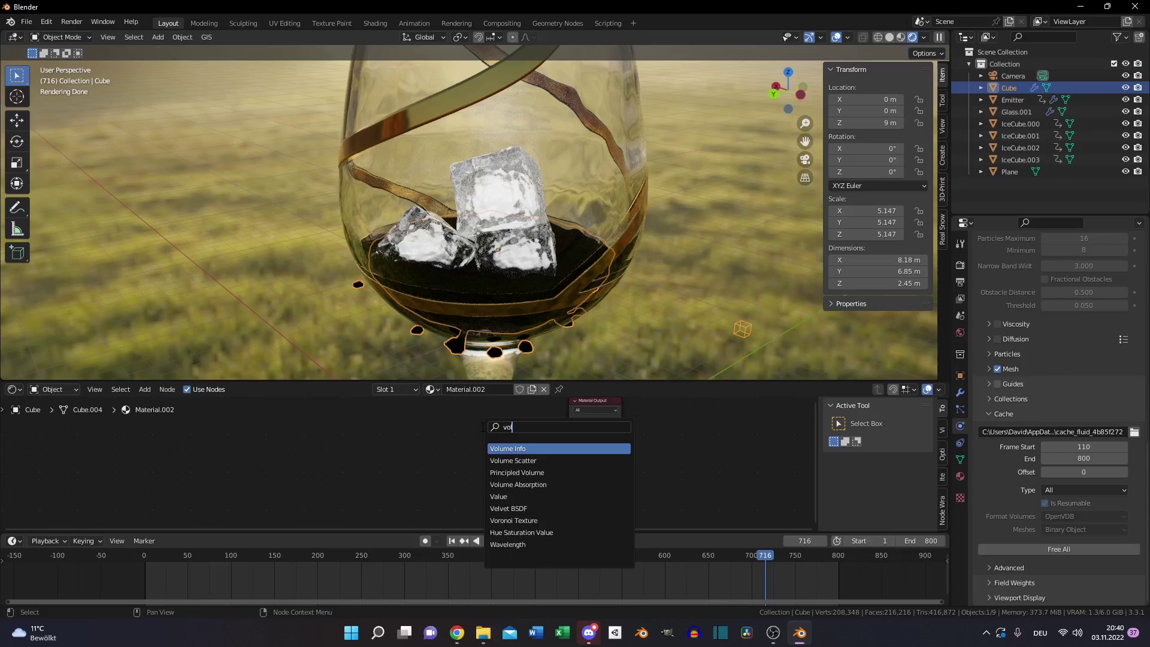
key("Down")
key("Down")
key("Down")
key("Return")
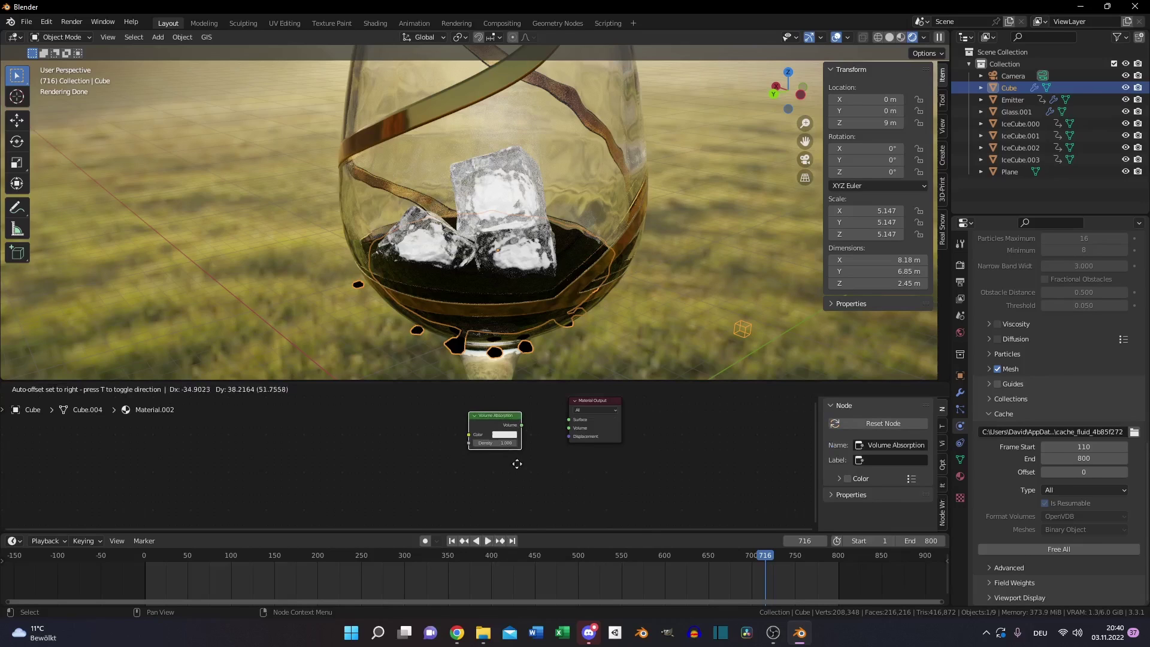
left_click(519, 433)
left_click_drag(510, 416, 568, 430)
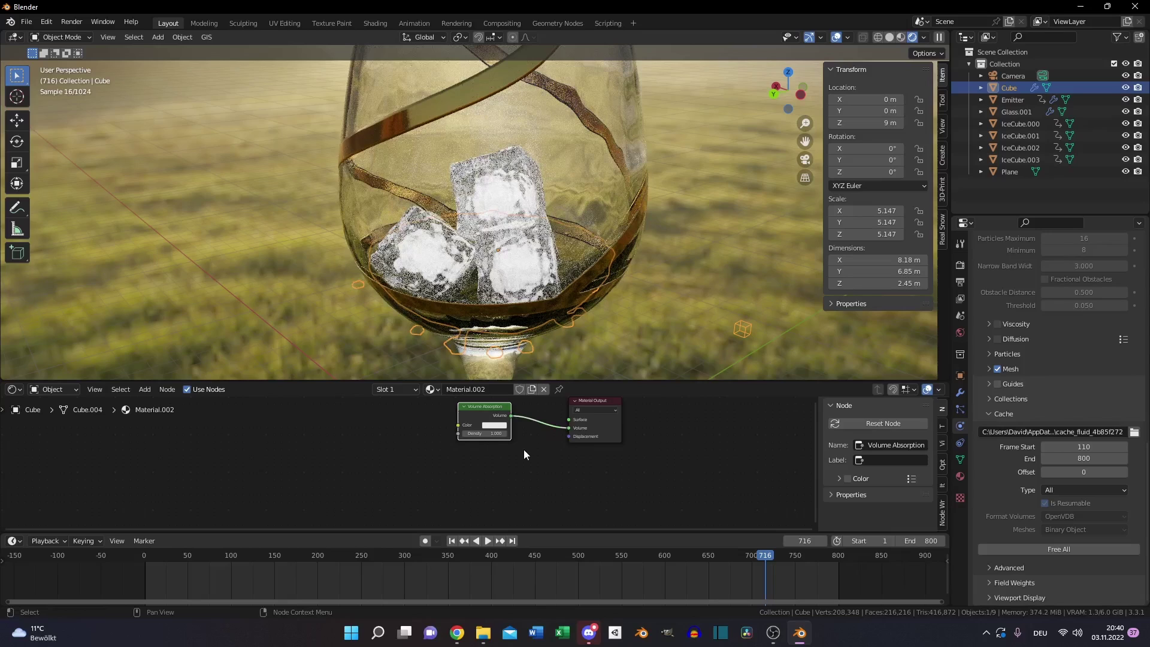
left_click(526, 490)
Add a Glass BSDF node below it and connect it to the Material Output.
key("shift+a")
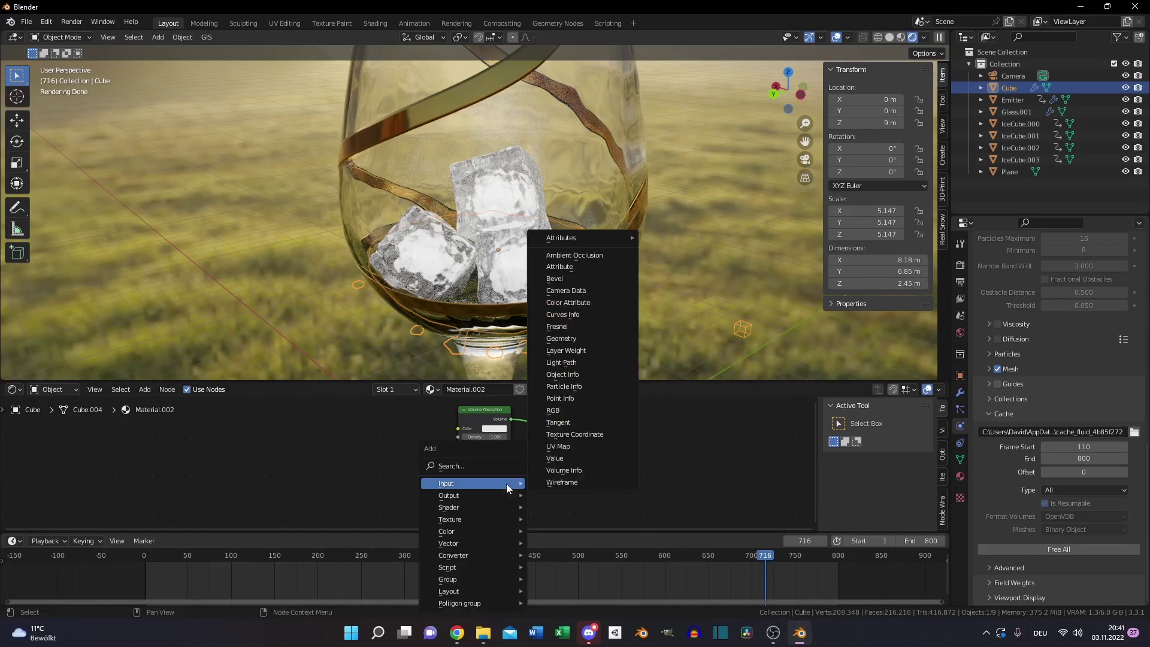
type("gl")
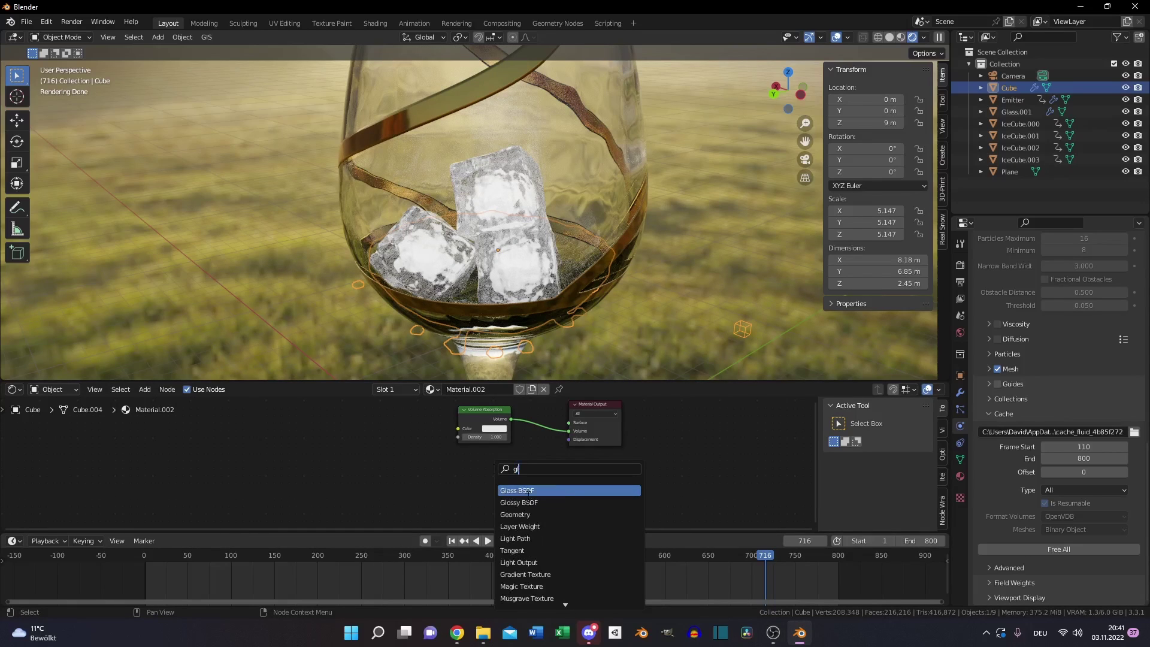
left_click(528, 490)
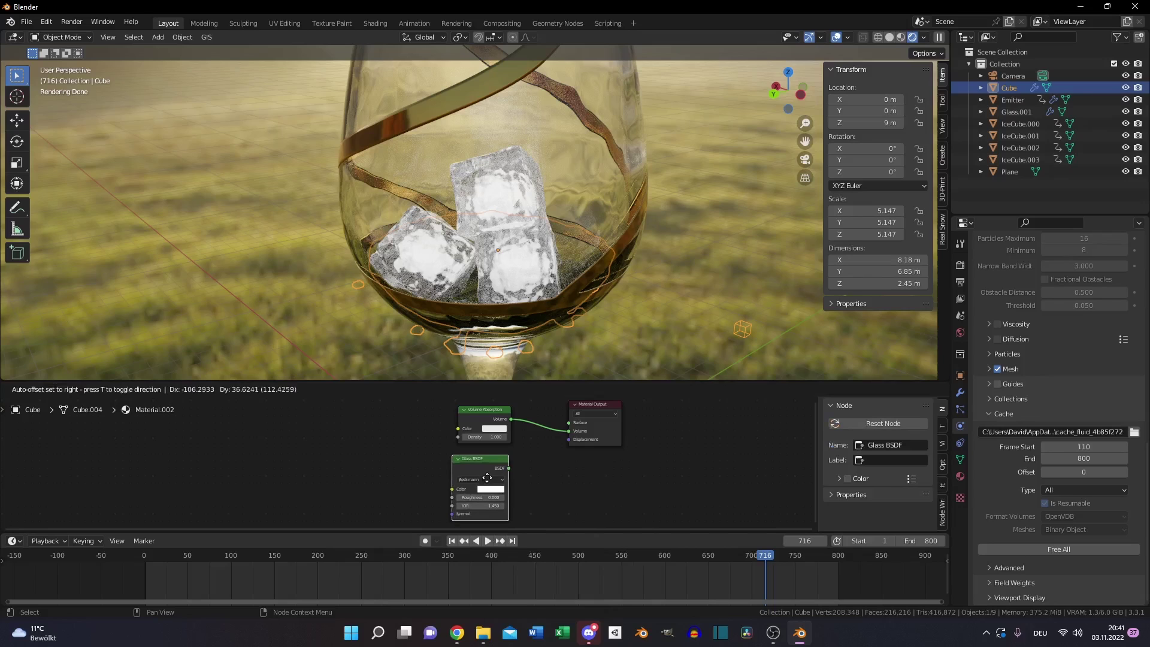
left_click(490, 478)
left_click_drag(510, 469, 525, 466)
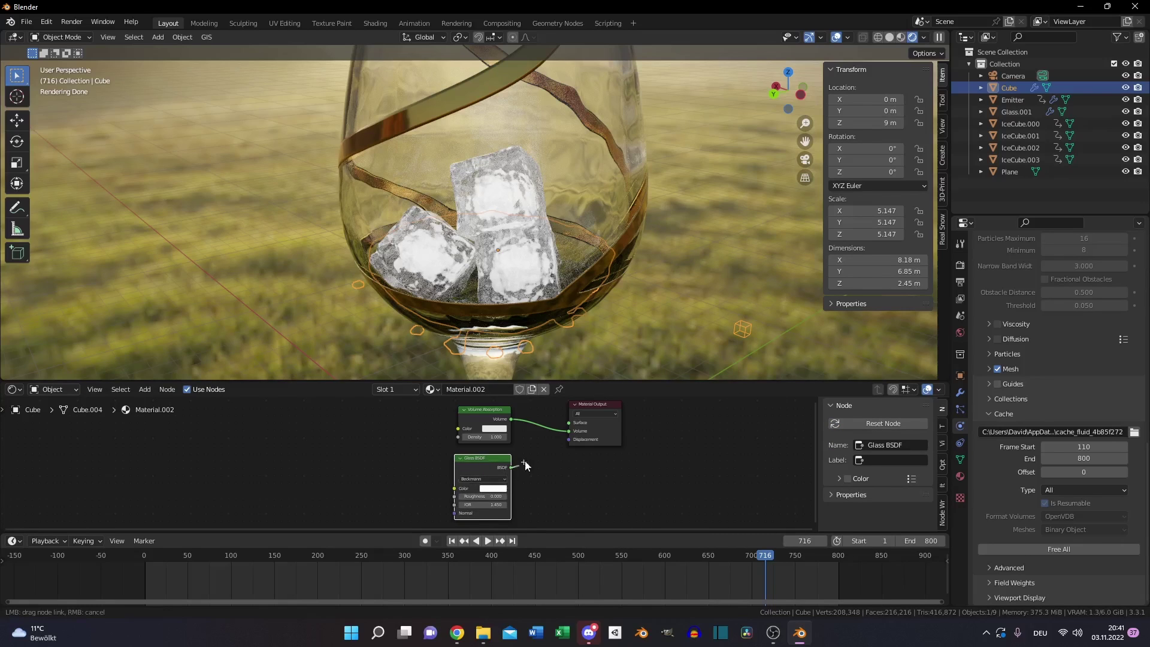
left_click_drag(573, 430, 568, 431)
scroll(537, 480, "up", 3)
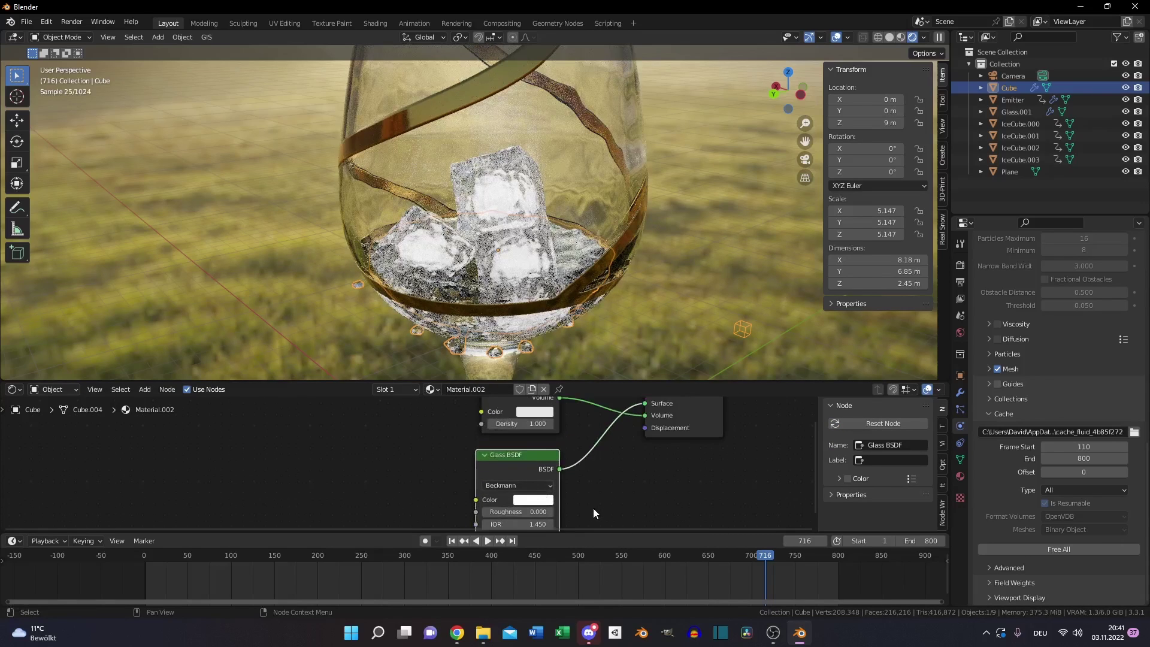
middle_click_drag(574, 517, 546, 474)
Set the Glass BSDF IOR to 1.330 with roughness left at 0.000.
left_click(499, 483)
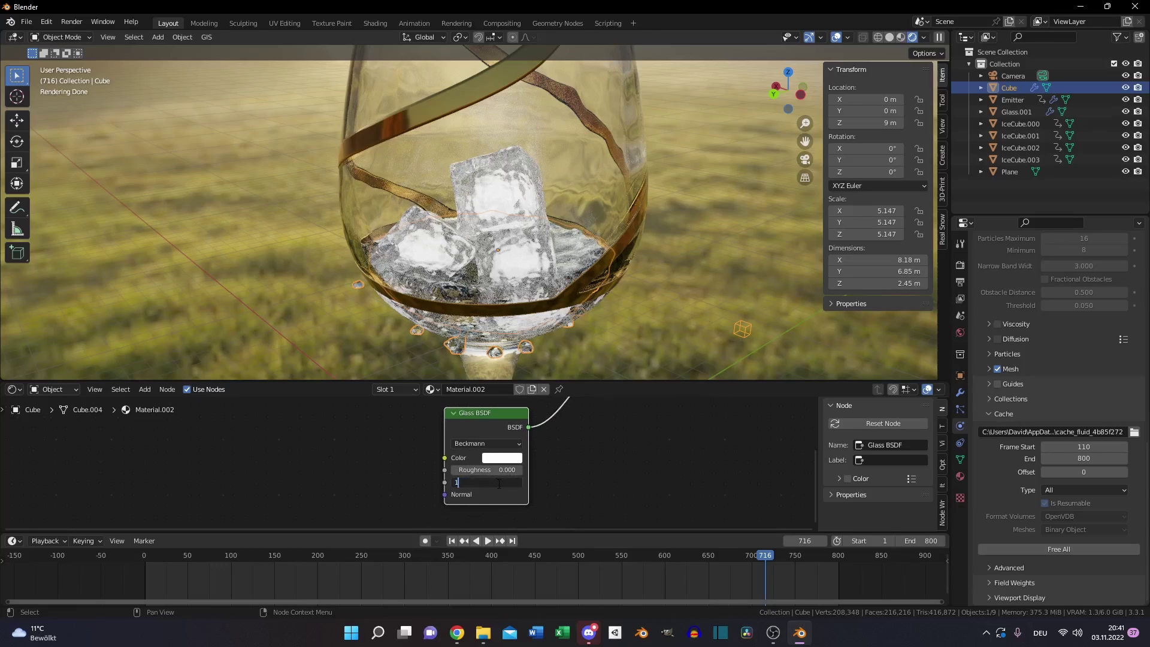
type("1.330")
key("Return")
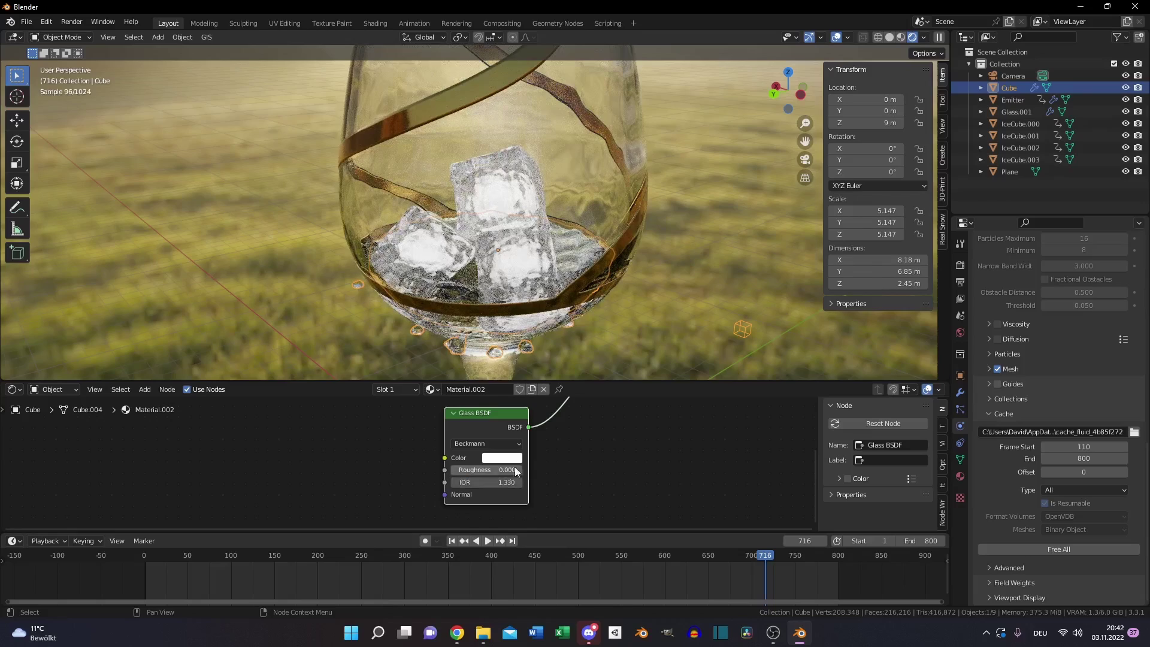
mouse_move(486, 470)
left_mouse_down()
mouse_move(521, 469)
mouse_move(486, 470)
left_mouse_up()
middle_click_drag(550, 465, 530, 551)
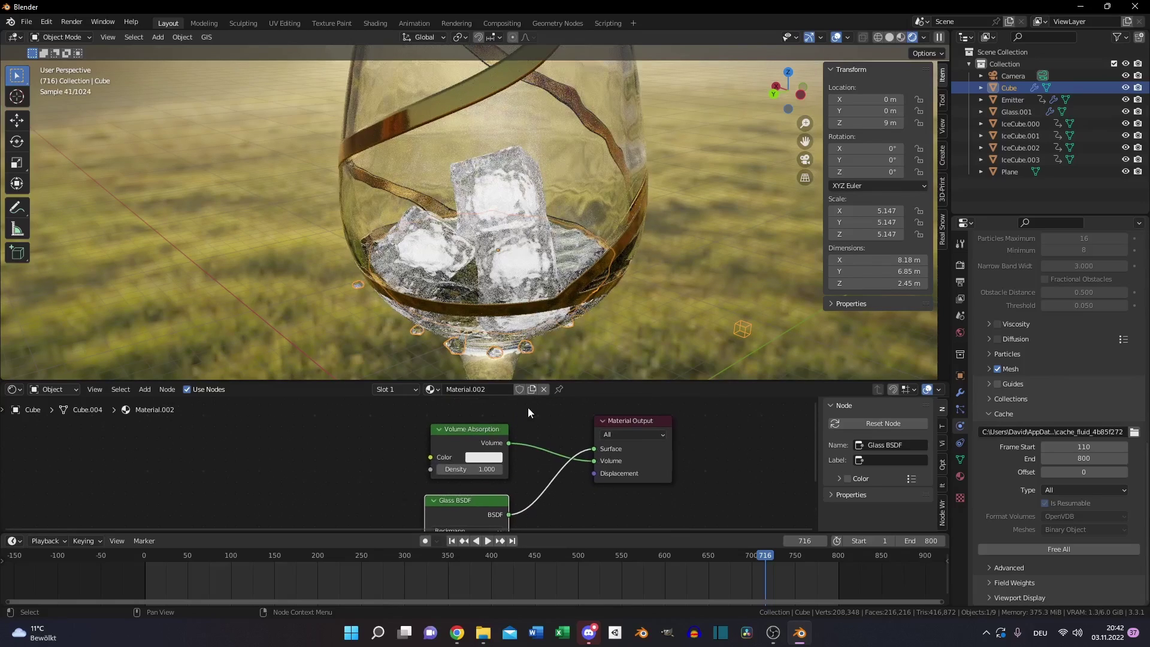
Give the Volume Absorption a pale-blue colour, hex EAF4FF.
left_click_drag(479, 446, 472, 444)
left_click(479, 455)
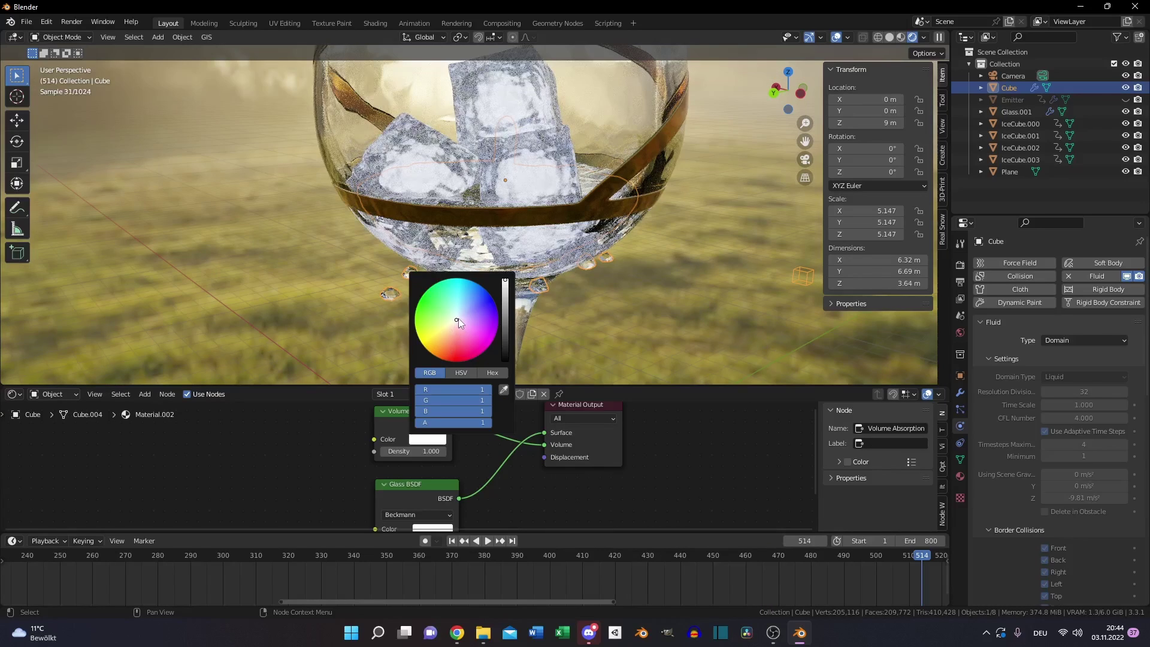
left_click(458, 318)
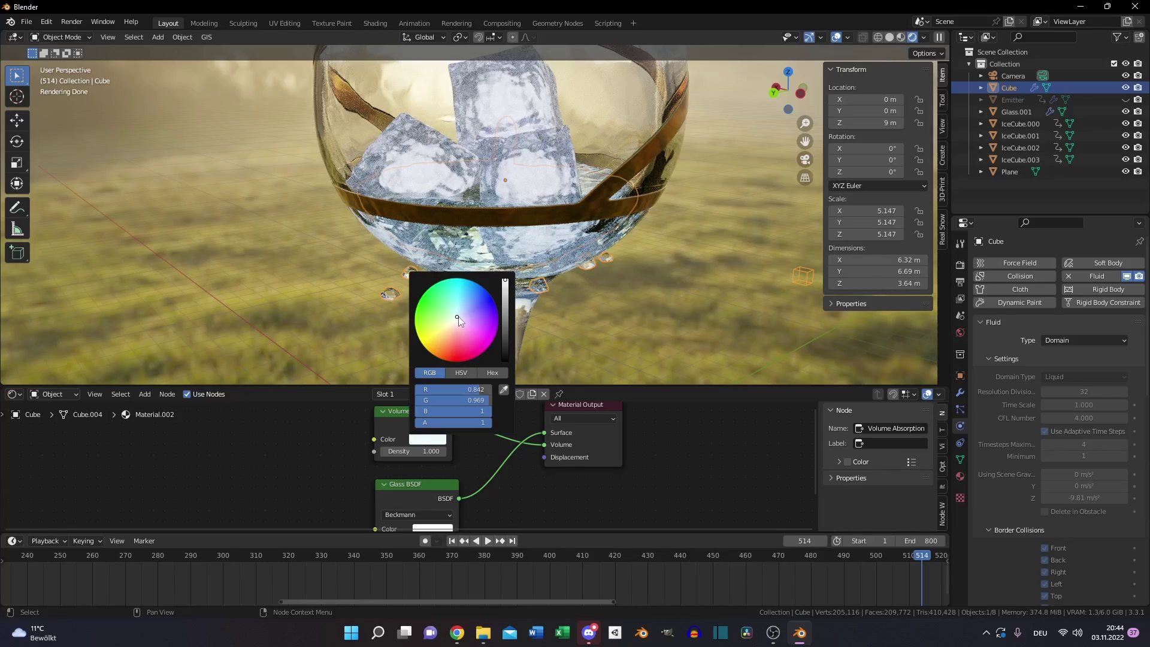
left_click(458, 317)
left_click(492, 373)
left_click(467, 389)
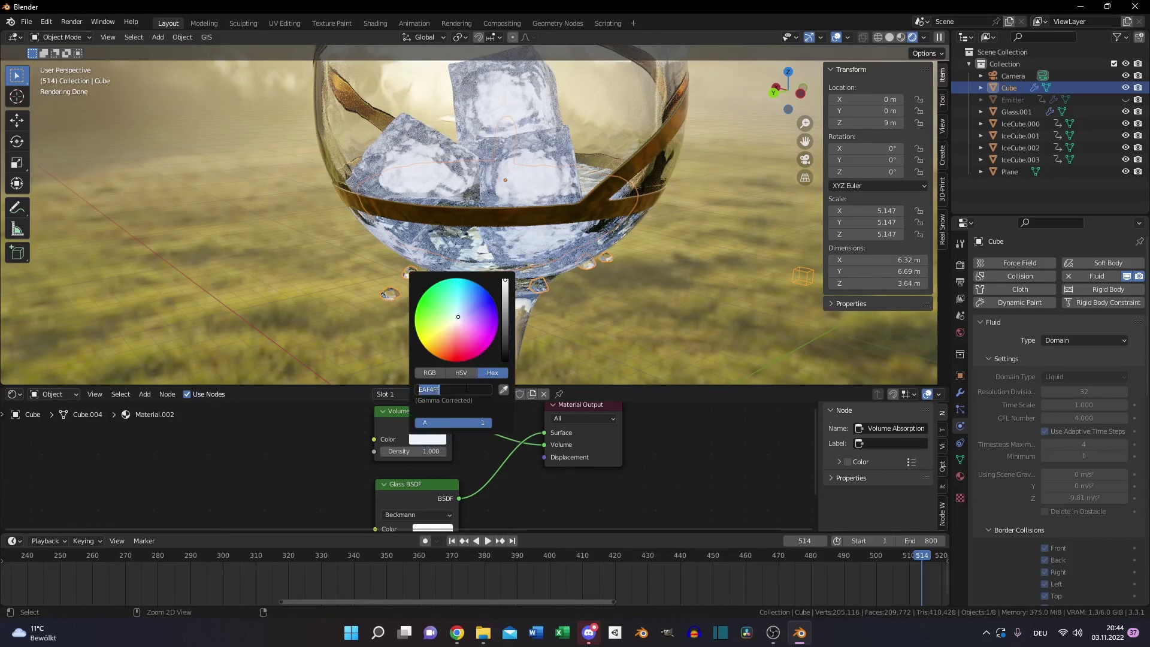
key("Return")
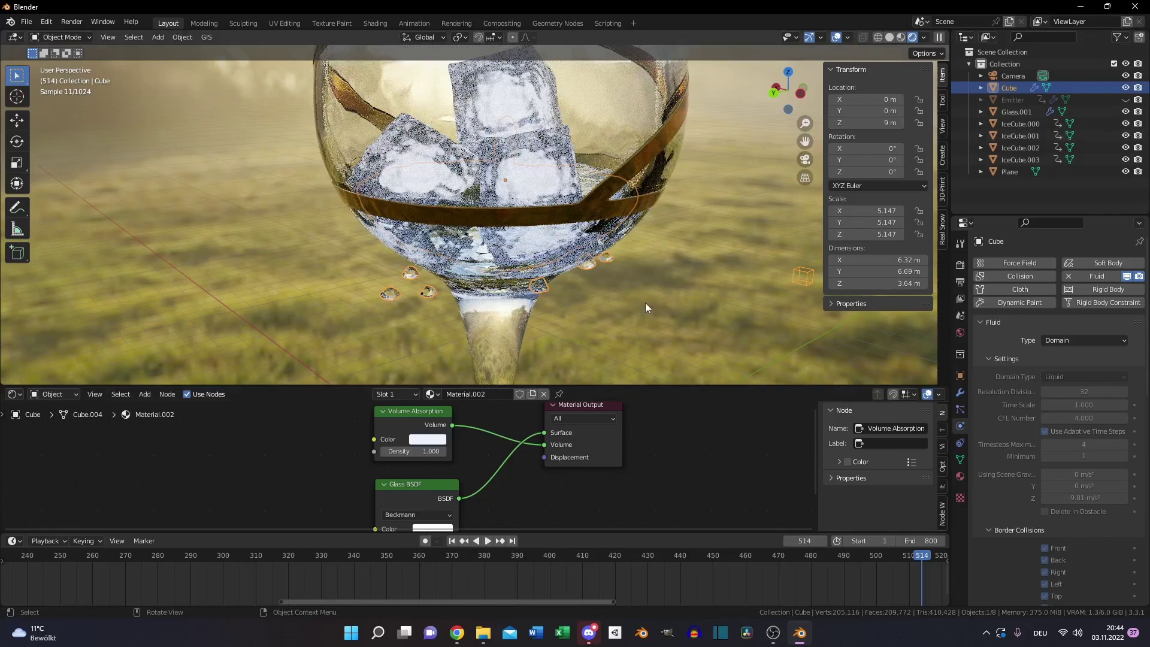
Select IceCube.001 and set its material's base colour to EAF4FF.
left_click(1022, 136)
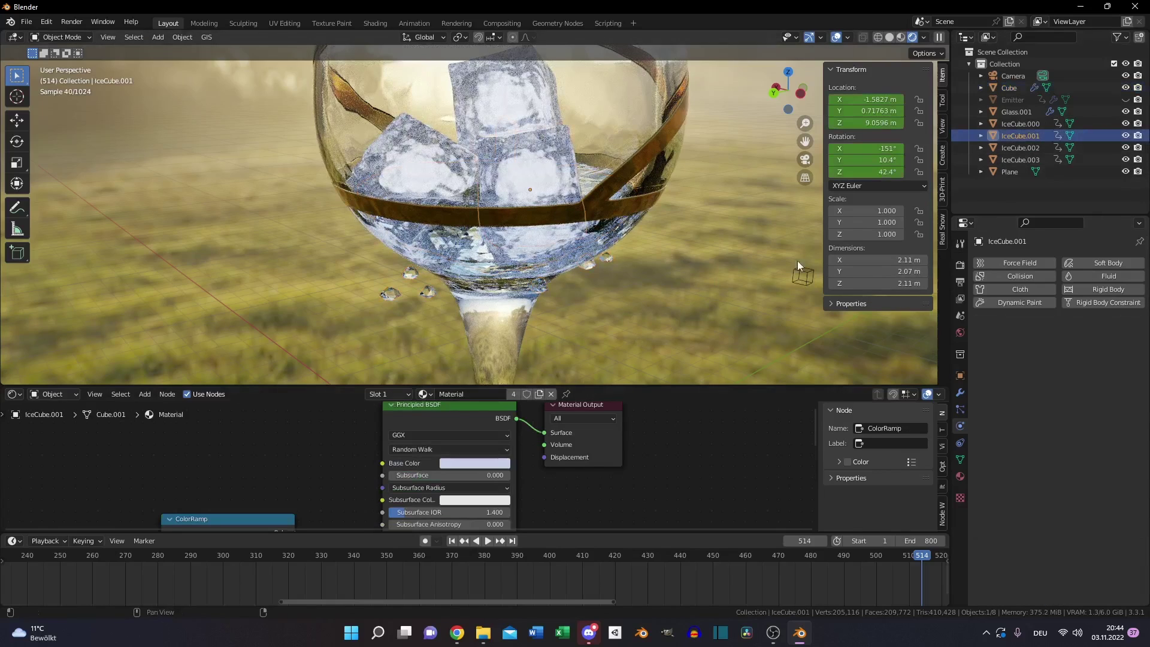
left_click(504, 464)
left_click(507, 415)
type("EAF4FF")
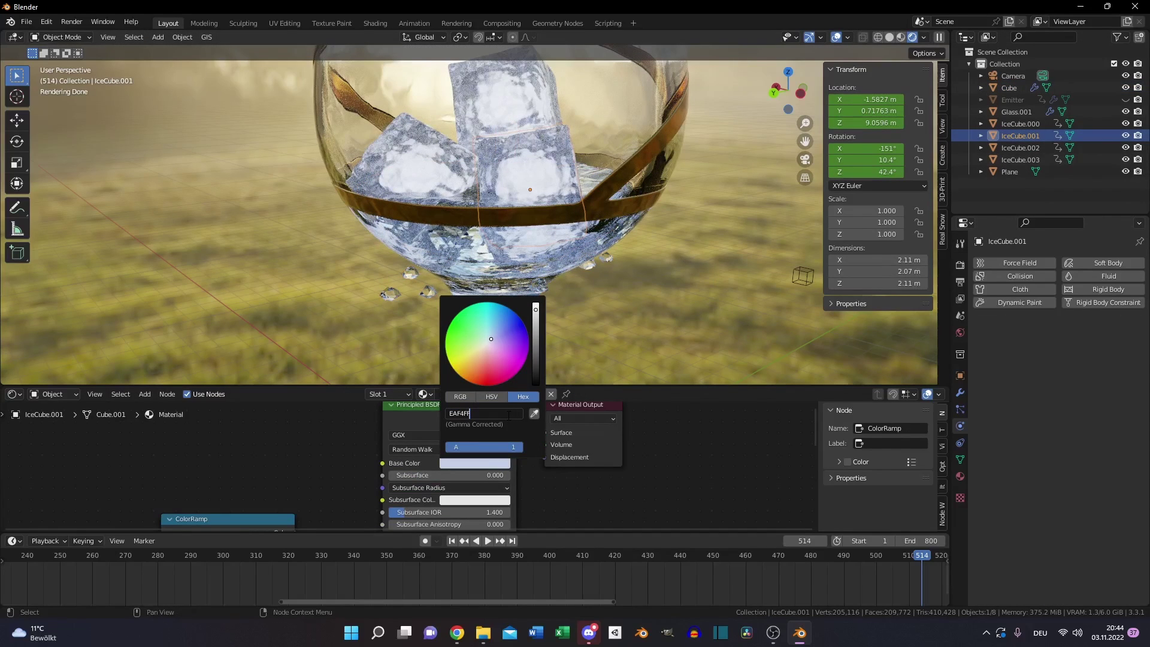
key("Return")
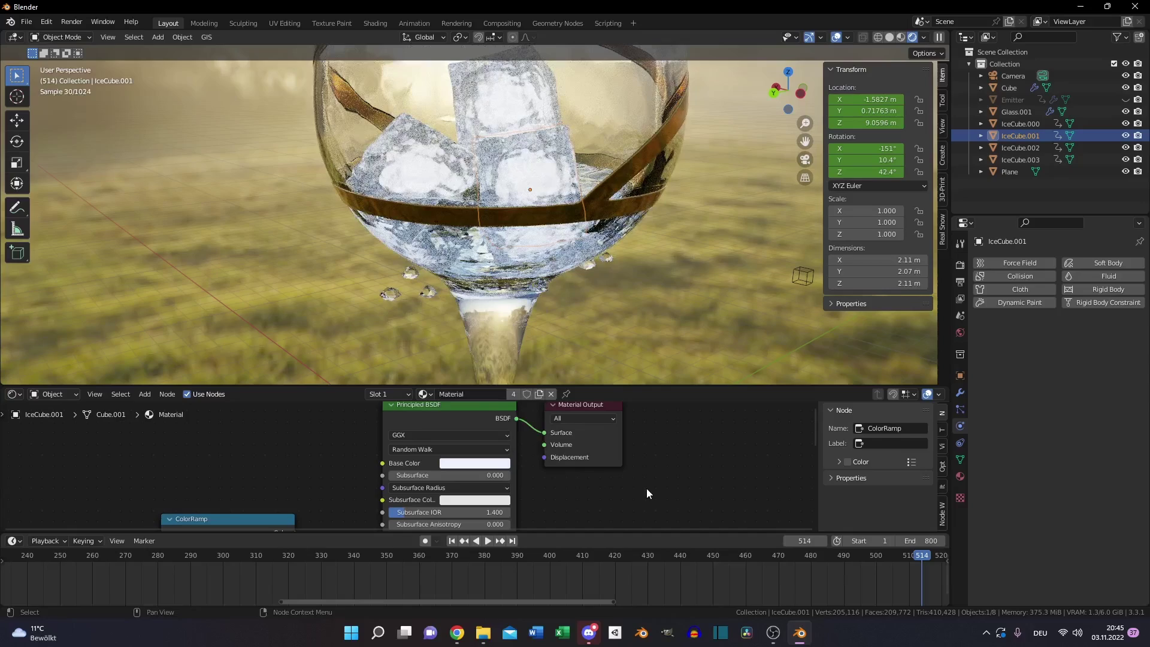
At frame 100, move the ColorRamp stops to about 0.18 and 0.850.
middle_click_drag(288, 482, 371, 432)
scroll(369, 594, "down", 2)
scroll(232, 592, "down", 4)
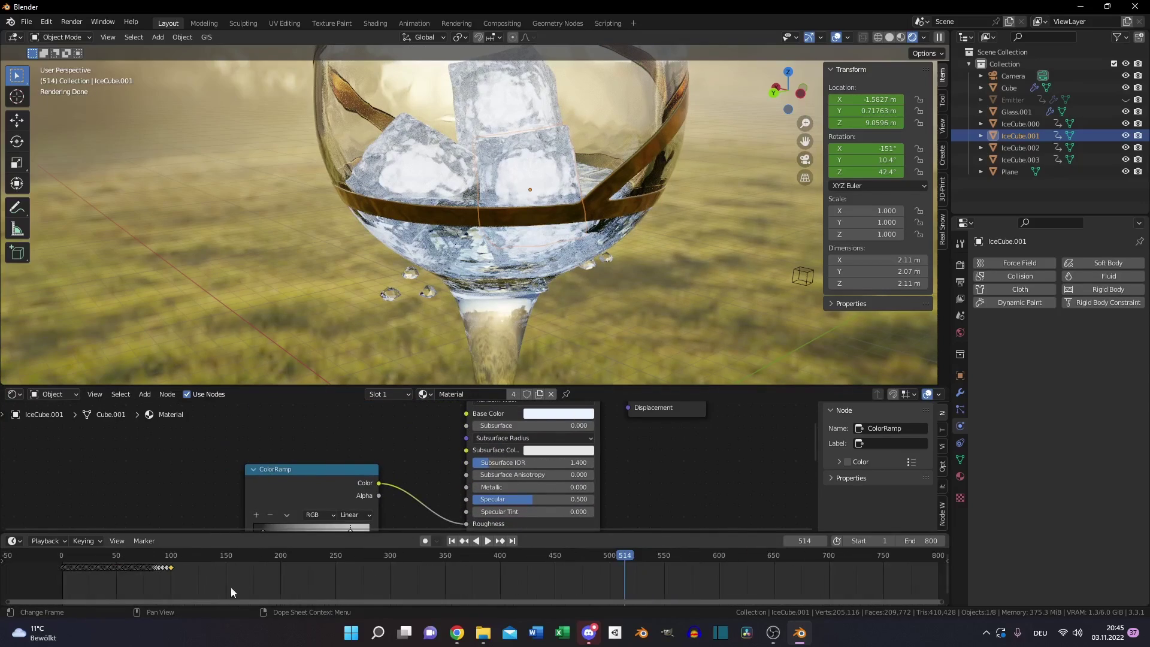
left_click(172, 559)
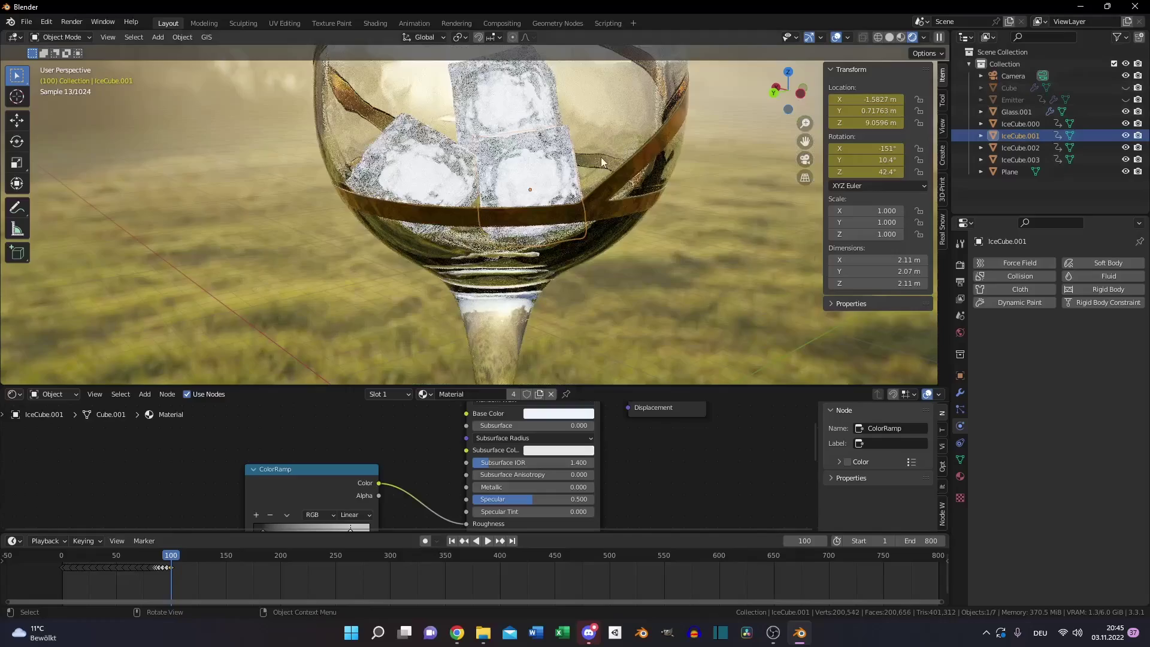
left_click_drag(456, 385, 457, 226)
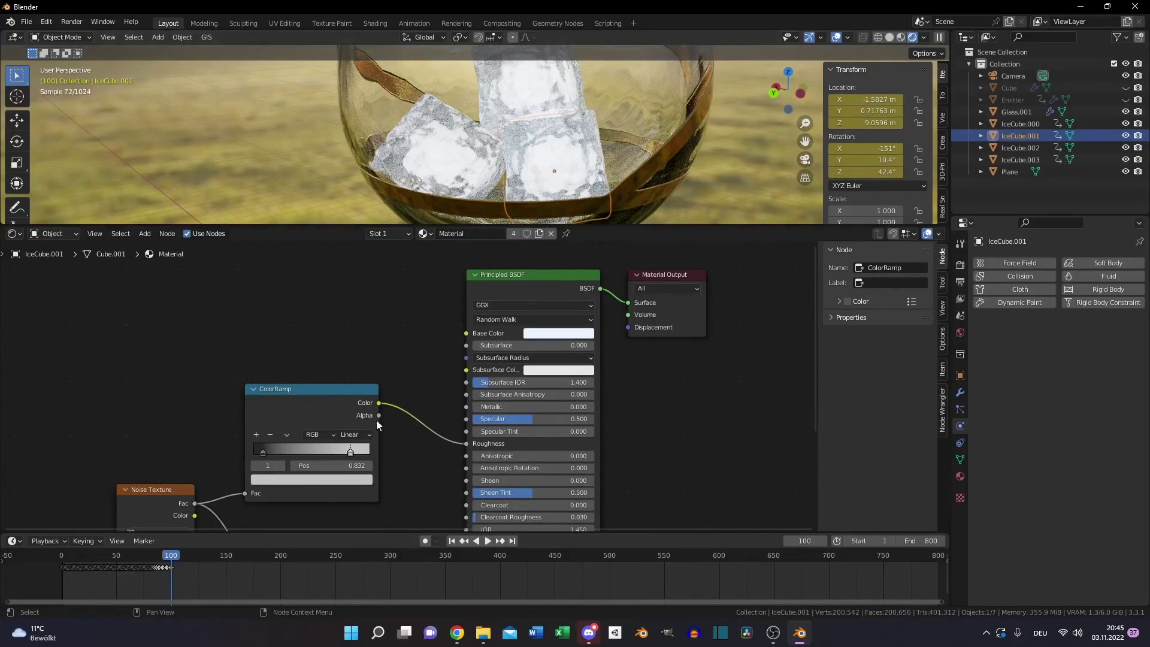
middle_click_drag(401, 450, 518, 266)
left_click_drag(382, 257, 393, 261)
left_click_drag(469, 259, 472, 261)
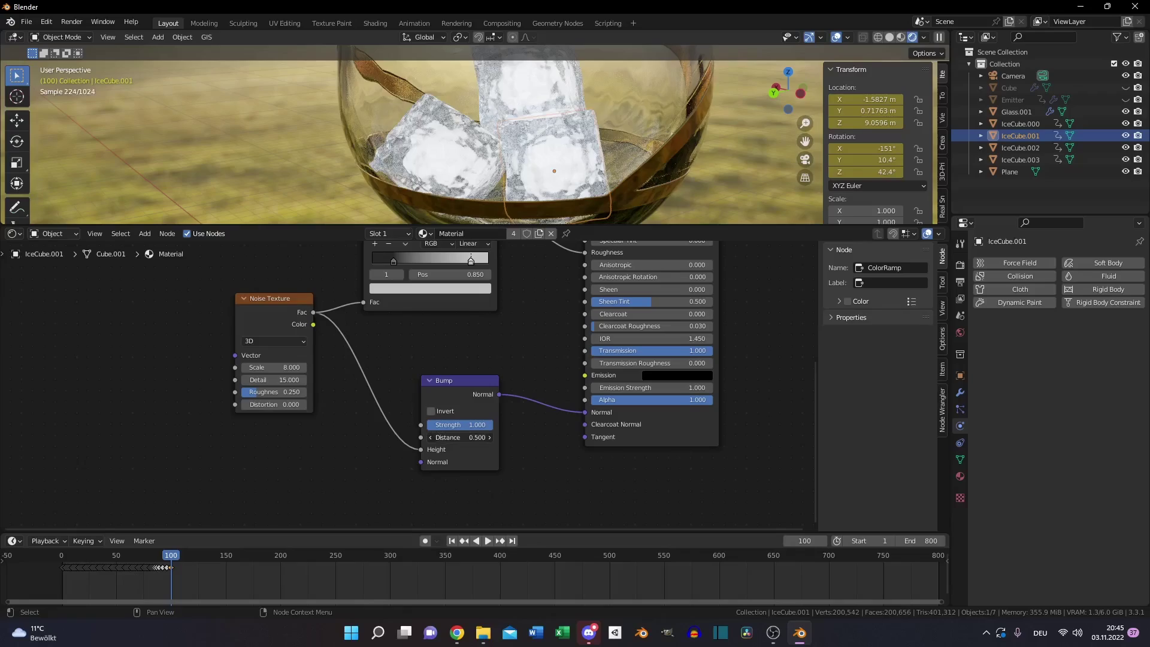
Keyframe the Noise Texture Scale and Detail and the Bump Strength and Distance.
key("i")
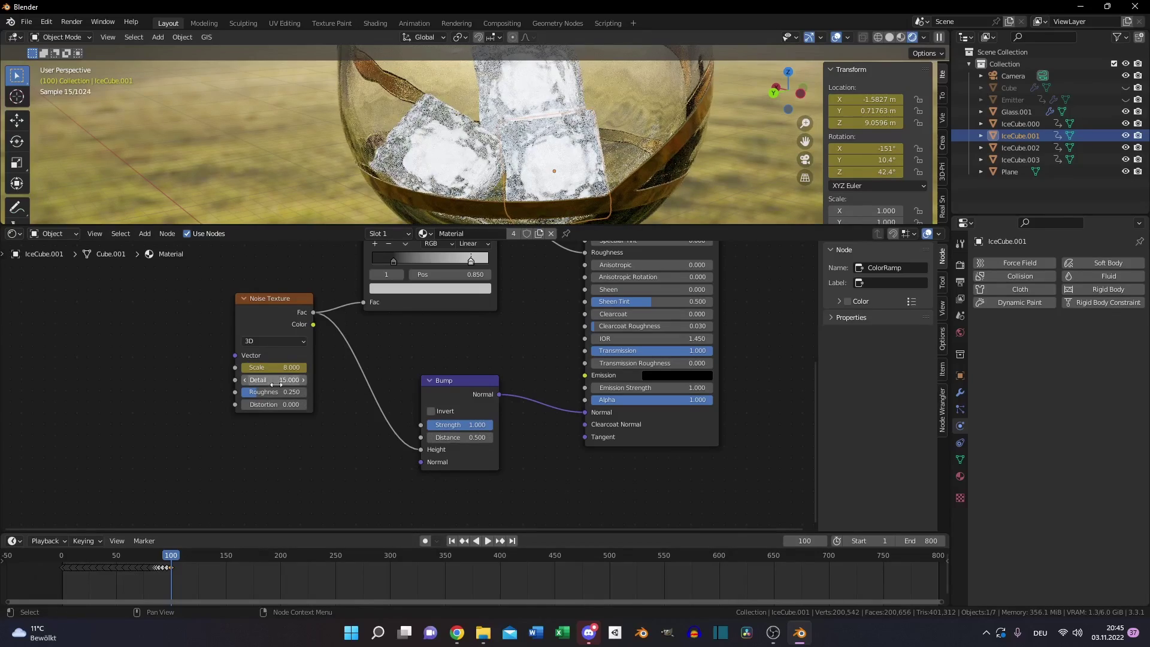
key("i")
left_click(464, 430)
key("i")
key("i")
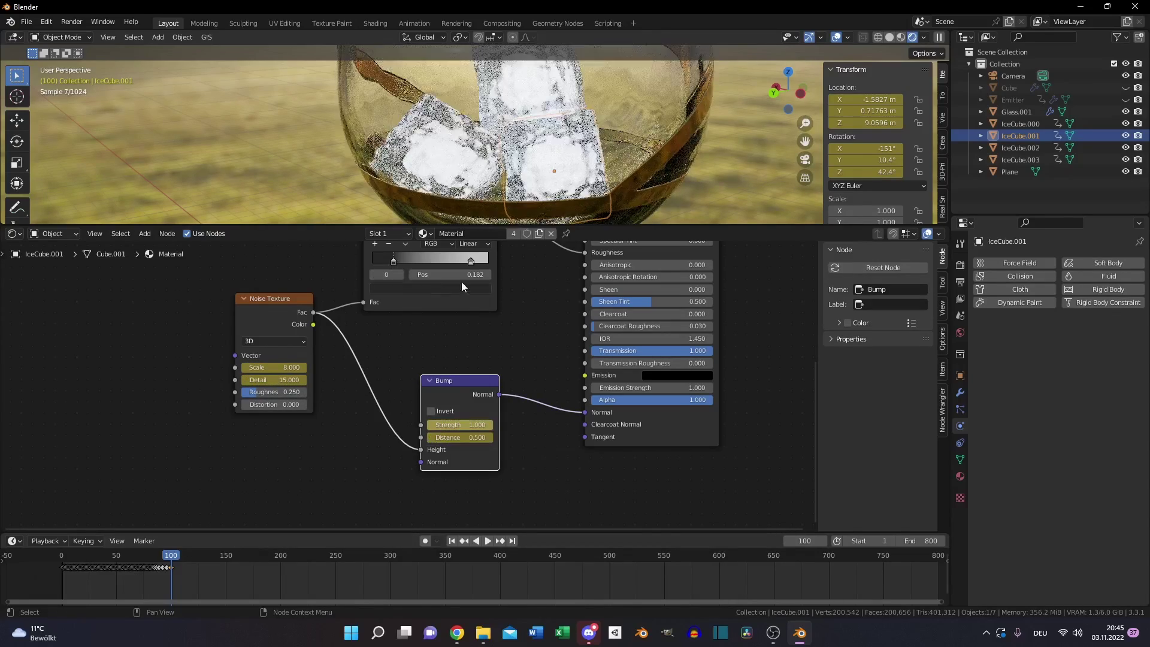
key("i")
At frame 450, set Bump Strength 0, noise Scale and Detail 2, ramp left stop 0.923.
left_click(393, 556)
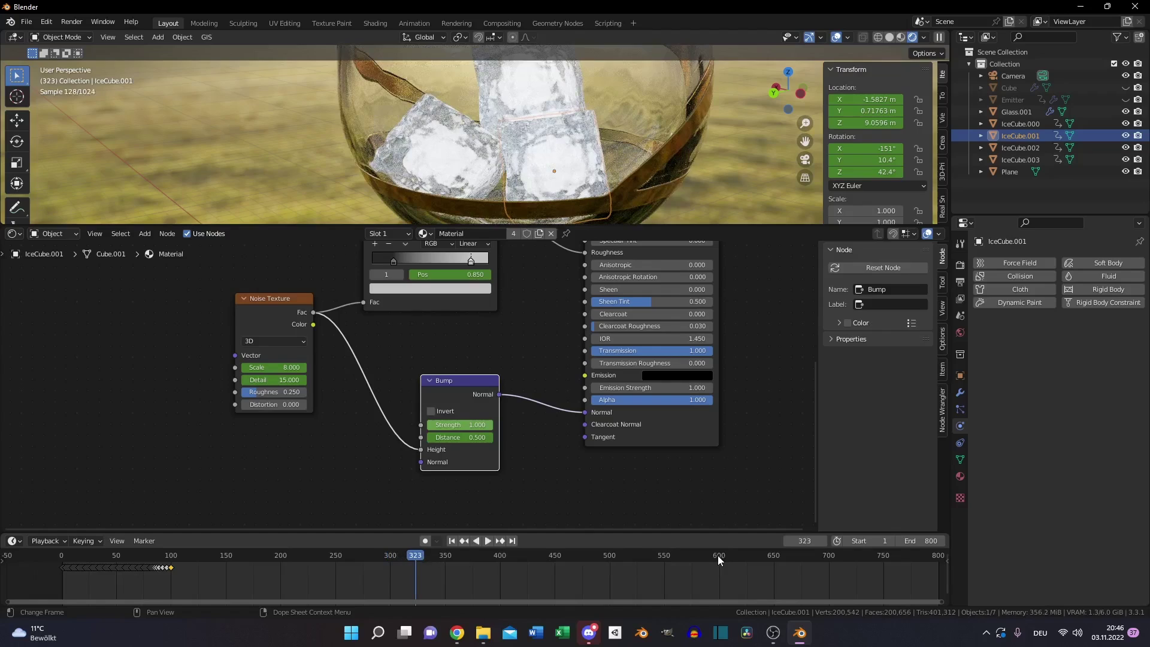
left_click(556, 556)
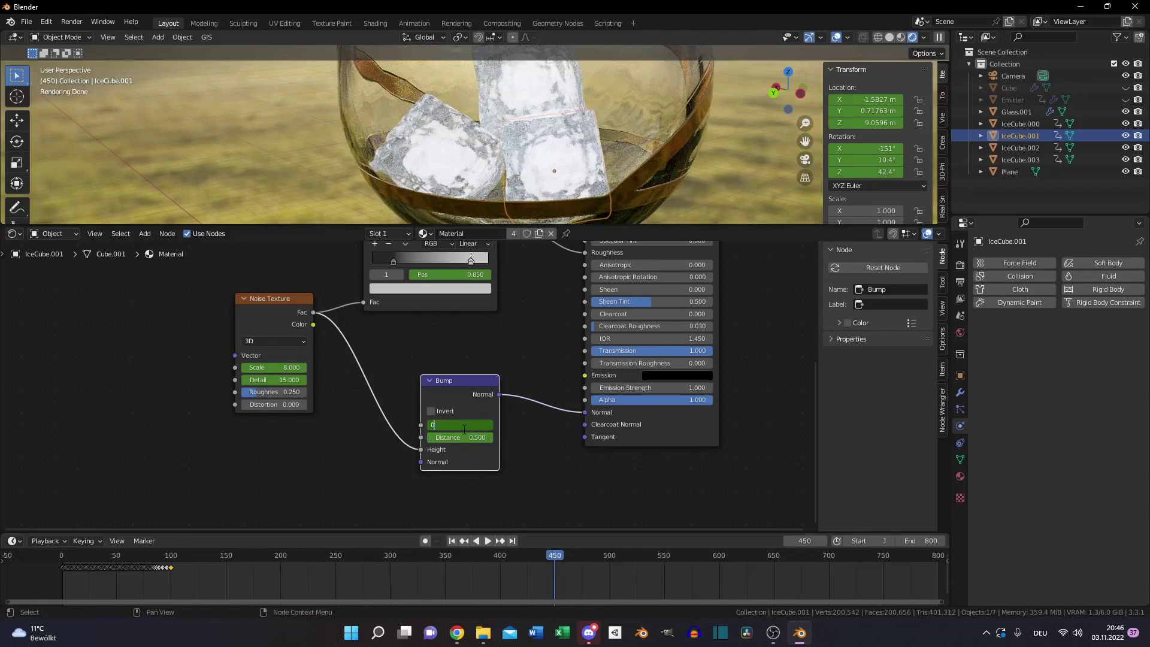
key("Tab")
type("0")
key("Return")
double_click(273, 367)
type("2")
key("Tab")
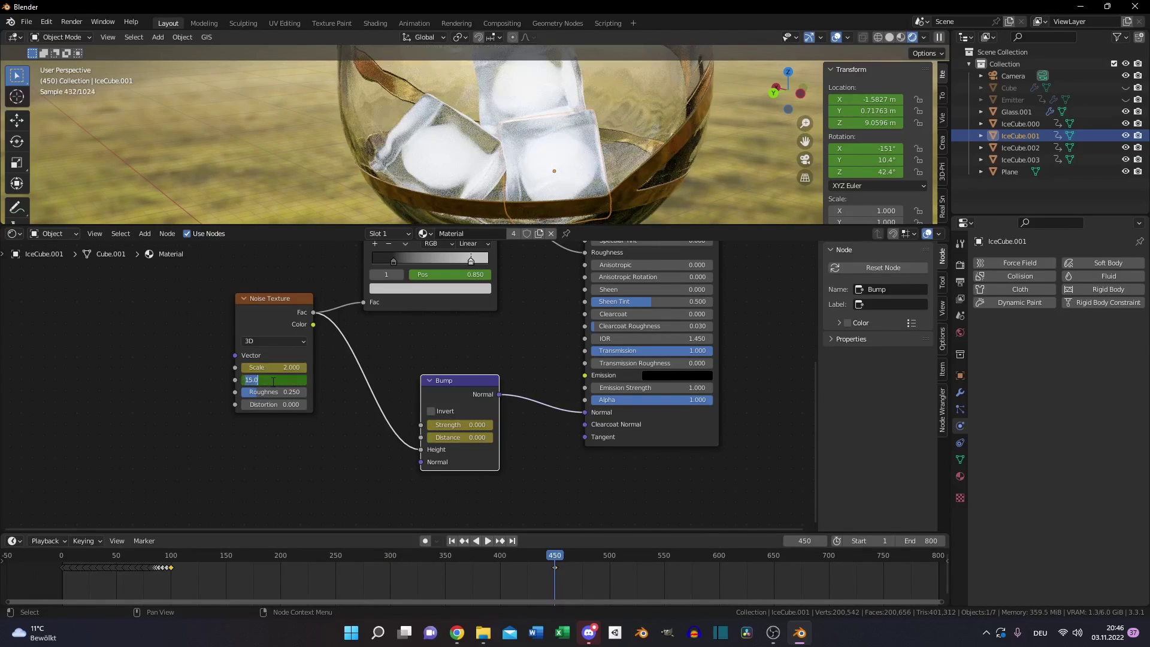
type("2")
key("Return")
left_click_drag(393, 262, 479, 261)
Keyframe Material.001's Emission Strength from 5 at frame 450 to 0 at frame 550.
left_click(960, 476)
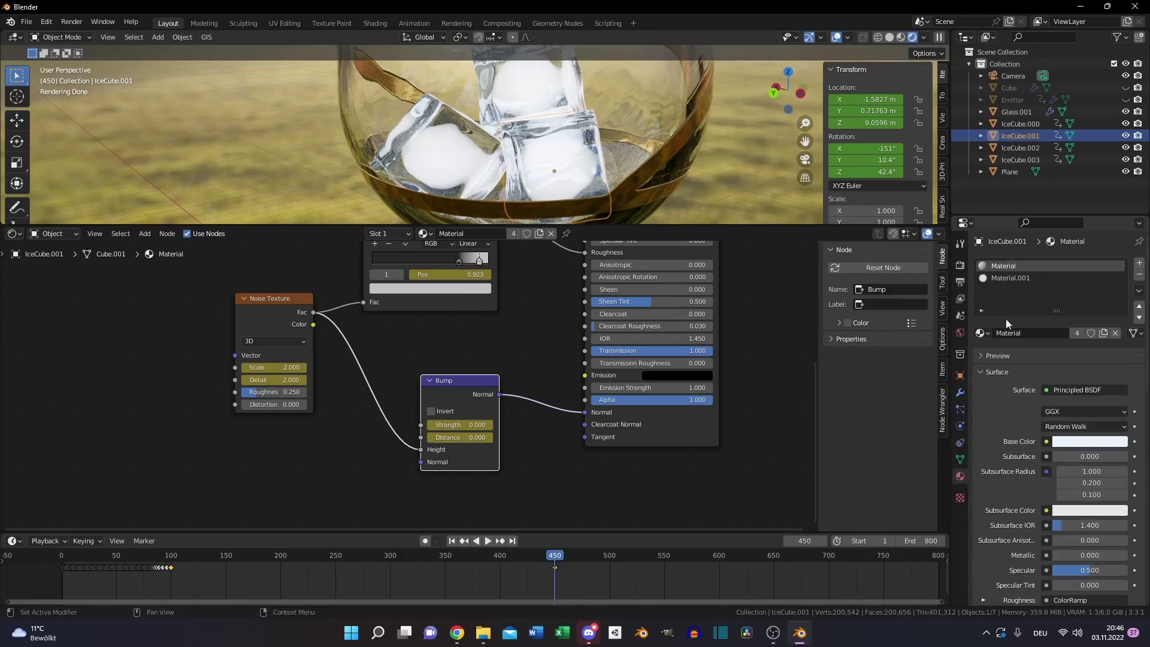
left_click(1010, 278)
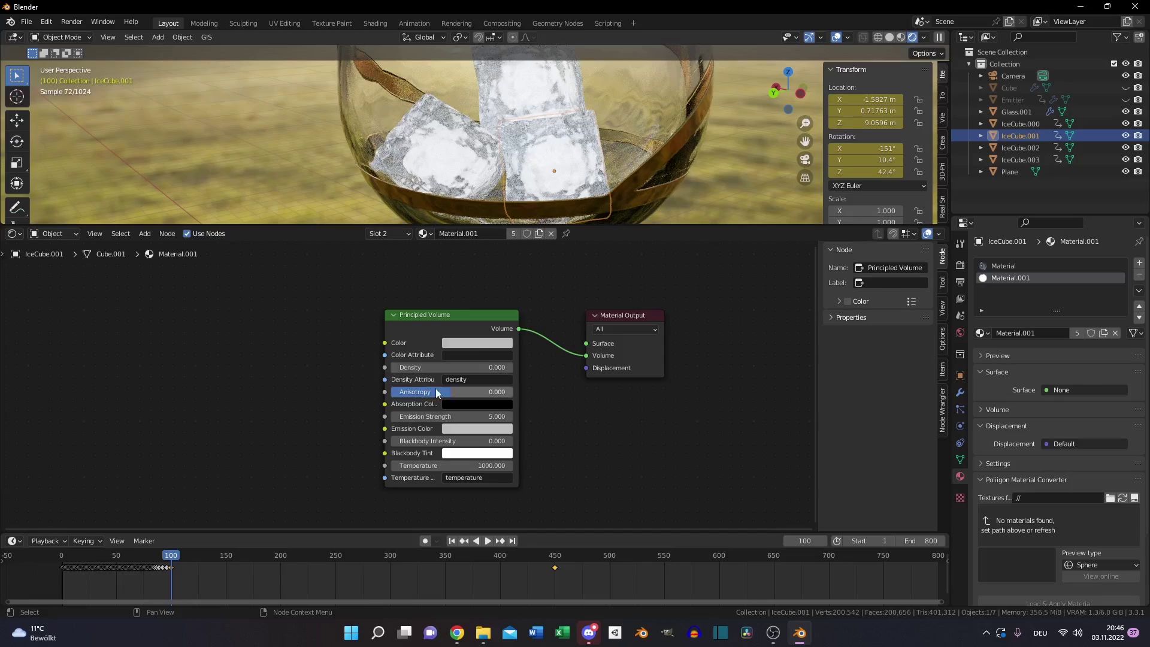
key("i")
left_click(446, 557)
key("Up")
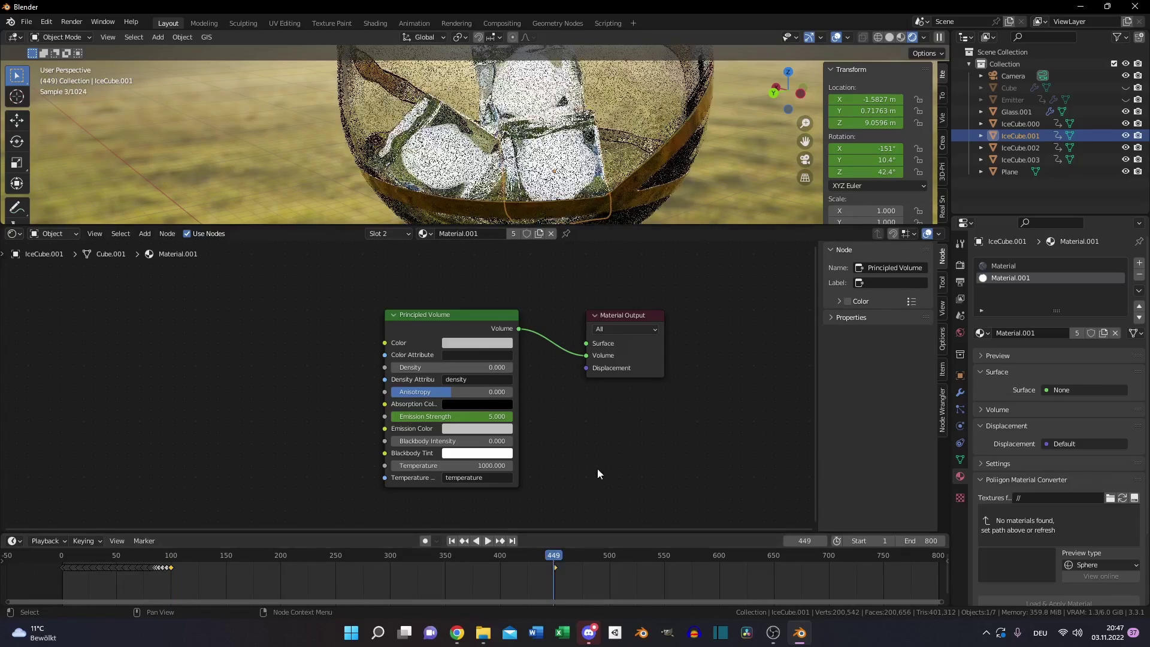
left_click(665, 559)
left_click_drag(493, 416, 480, 418)
key("i")
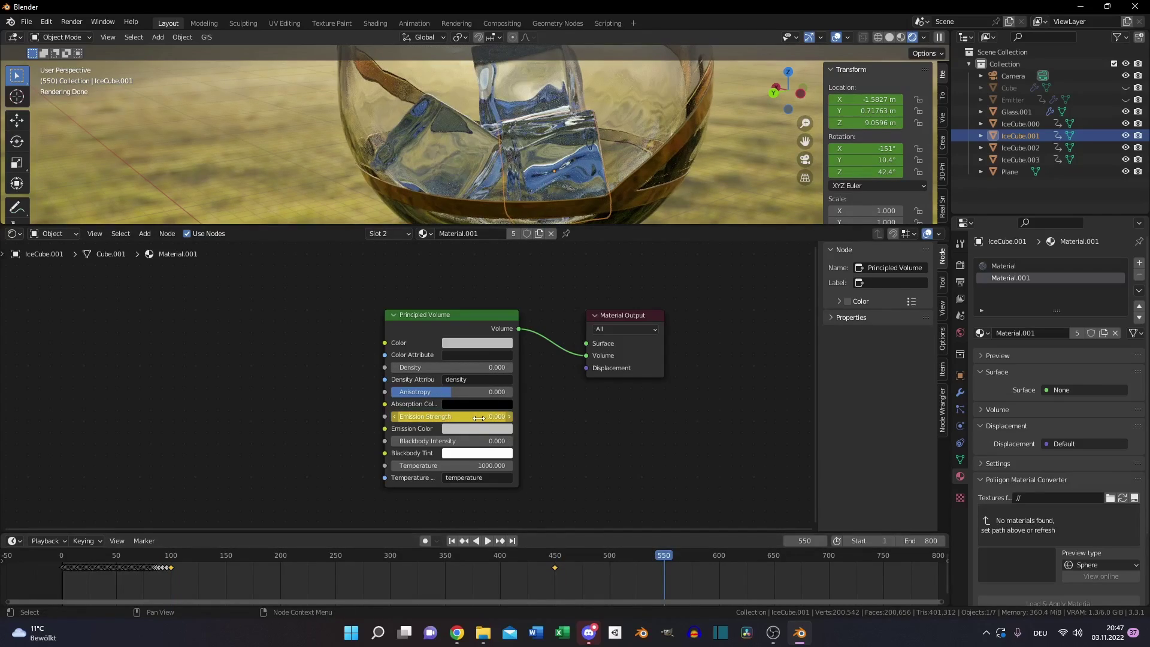
left_click(554, 559)
key("Down")
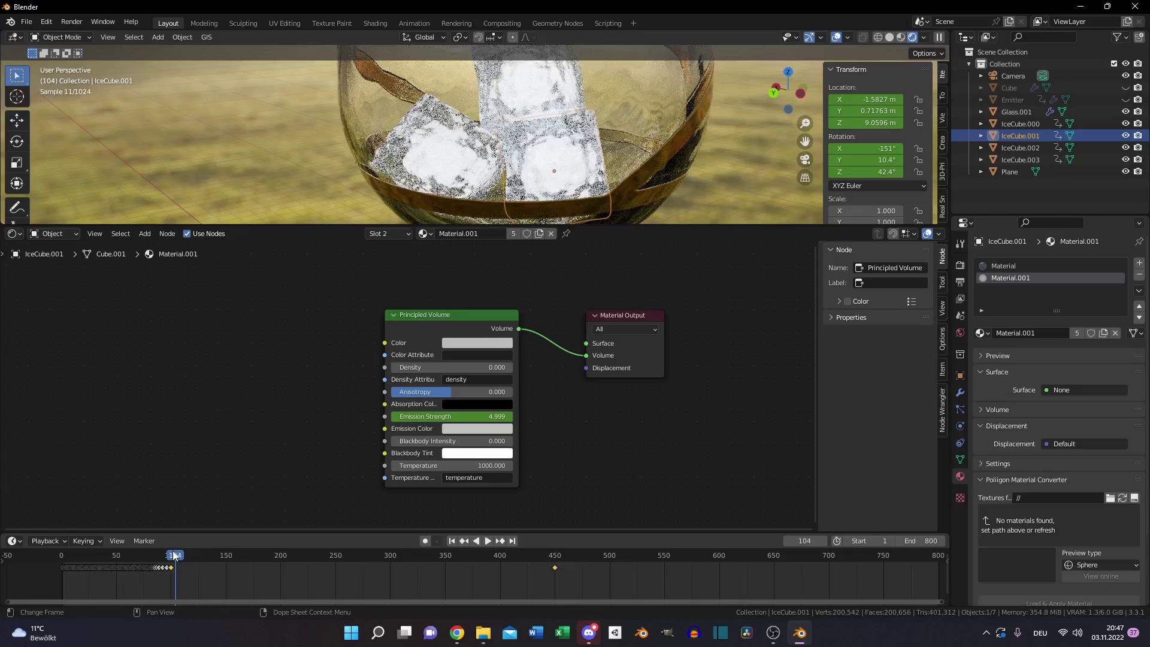
Select all four ice cubes at frame 110 and bring up the Insert Keyframe menu.
left_click(1034, 123)
left_click(1019, 160, "shift")
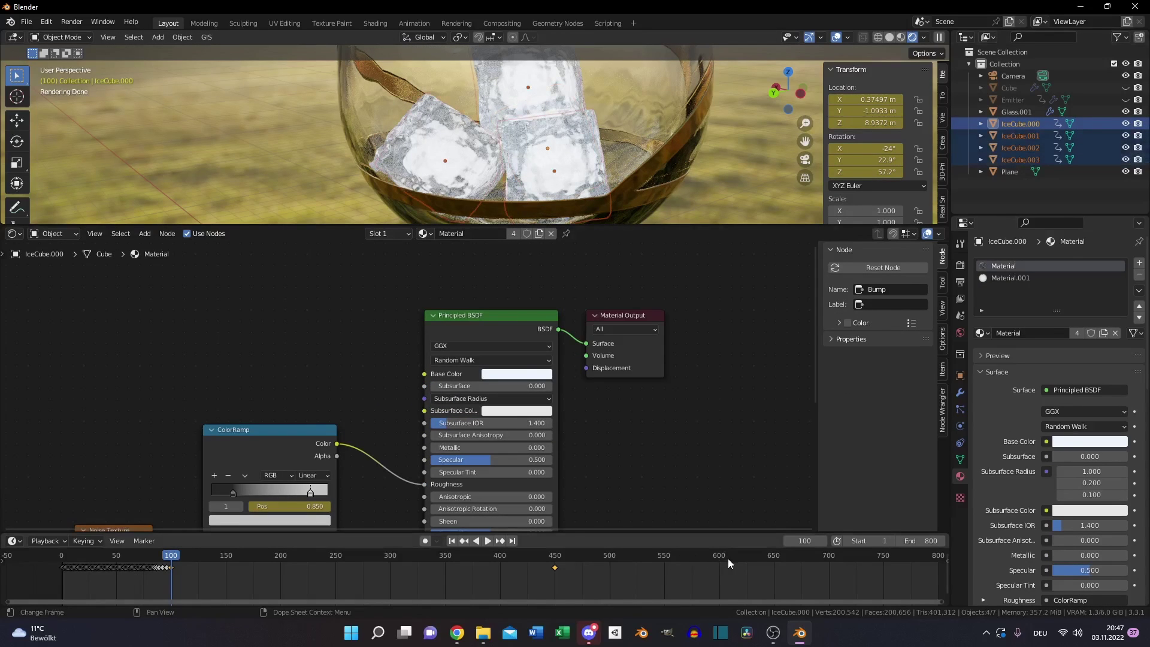
key("Up")
key("i")
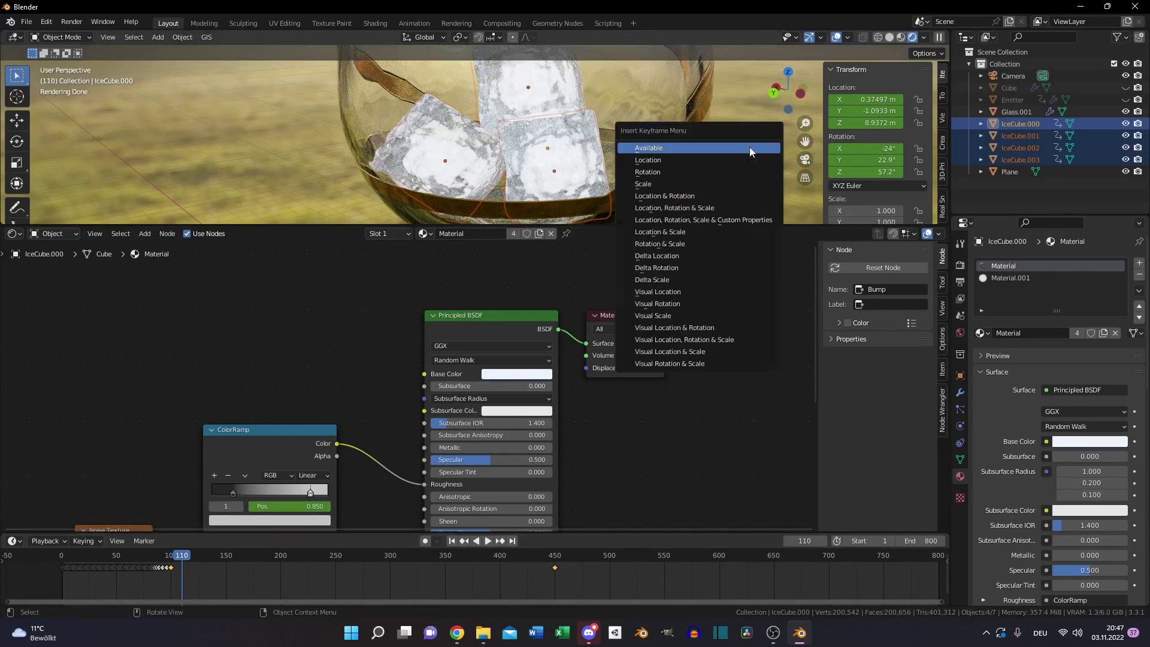
Key Location, Rotation & Scale at frame 110, then scale the cubes to 0 and key Scale at 600.
left_click(727, 207)
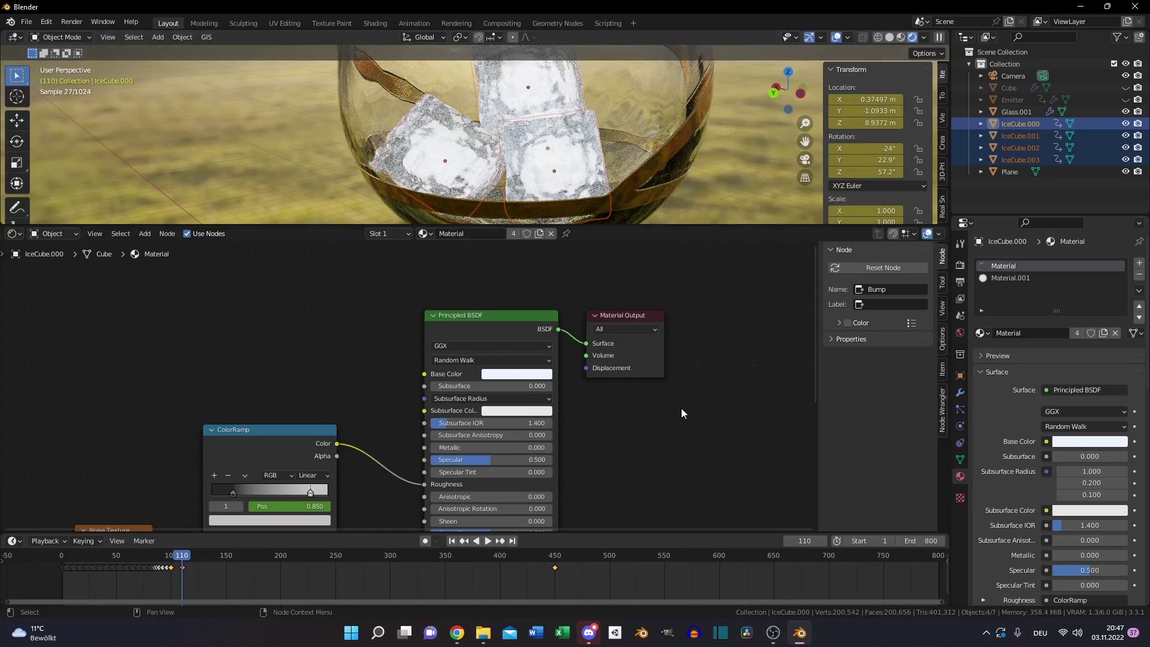
left_click(719, 559)
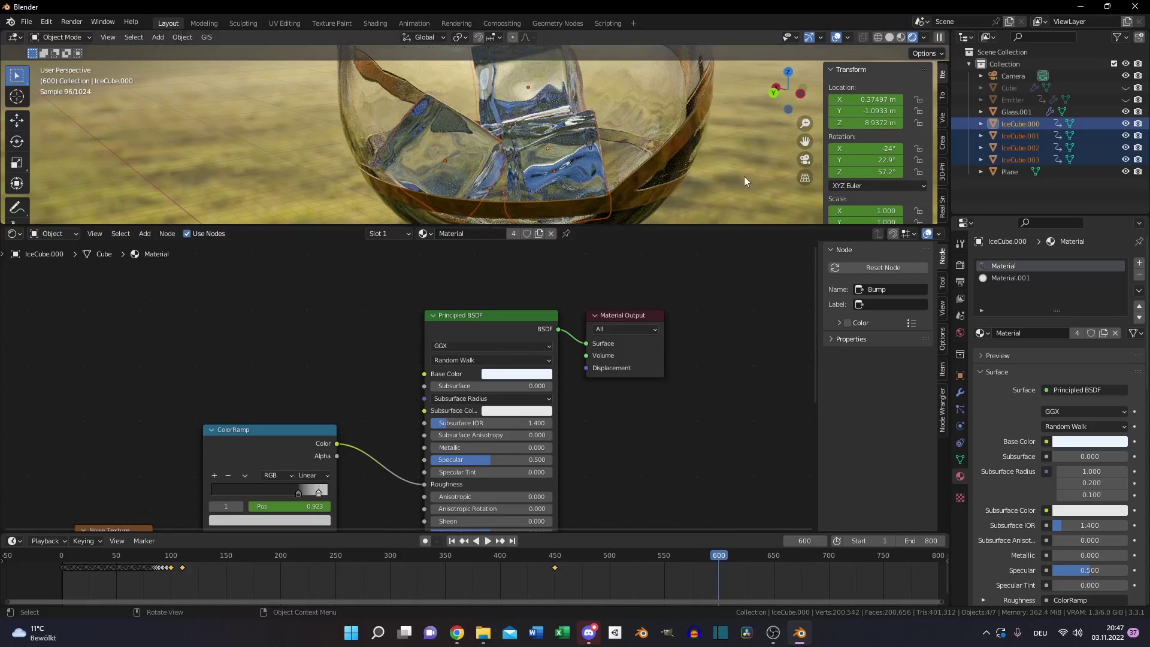
key("s")
key("0")
key("Return")
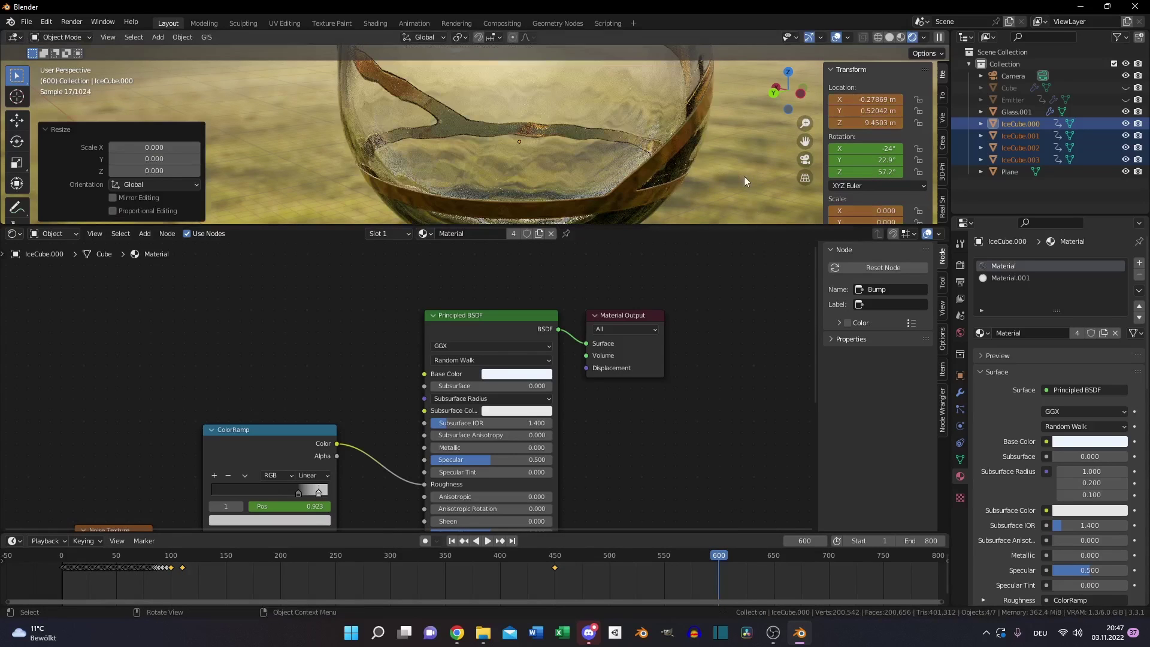
key("i")
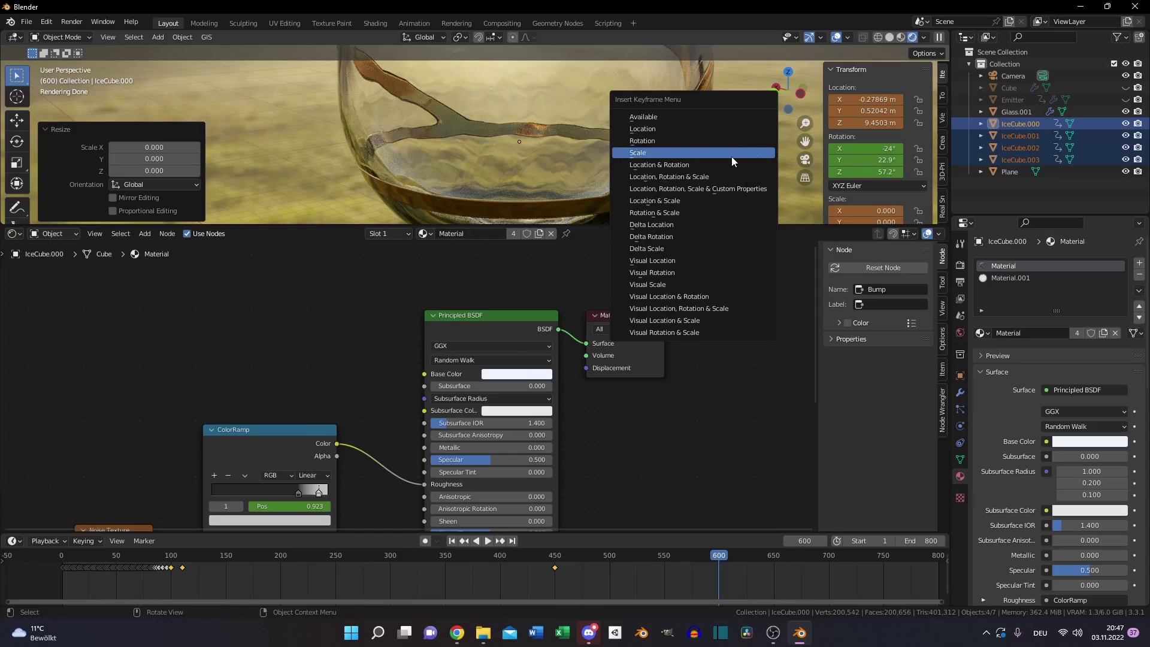
left_click(731, 156)
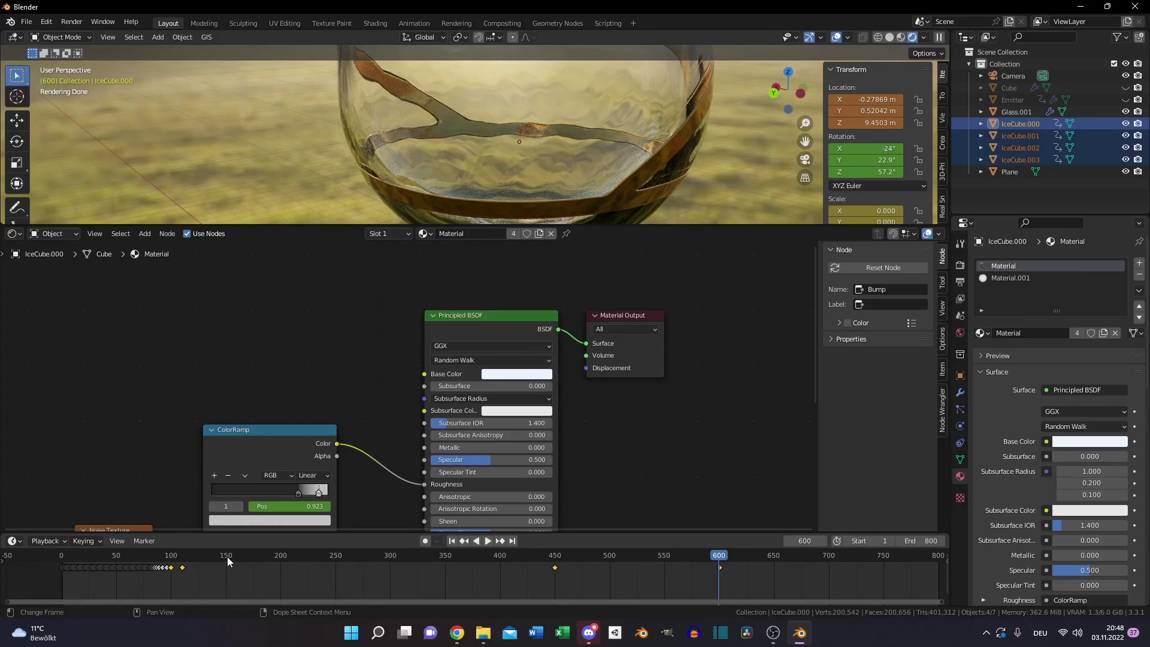
At frame 200, switch to Solid shading and enlarge the 3D viewport to see into the glass.
left_click(280, 556)
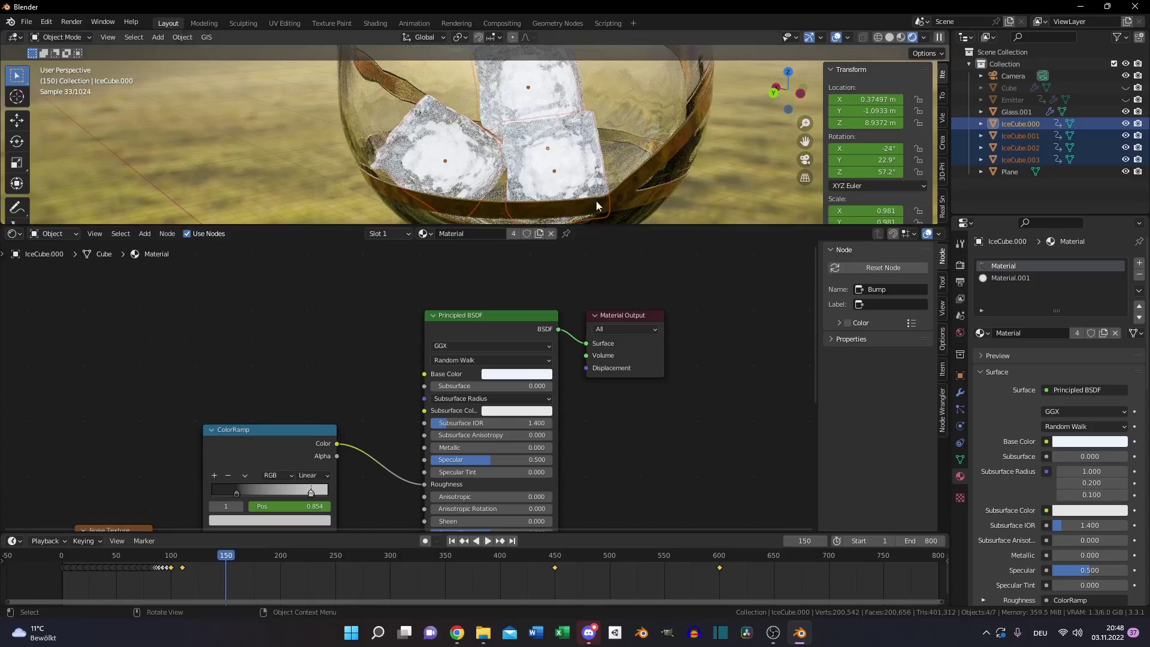
key("z")
left_click(652, 128)
middle_click_drag(652, 88, 500, 161)
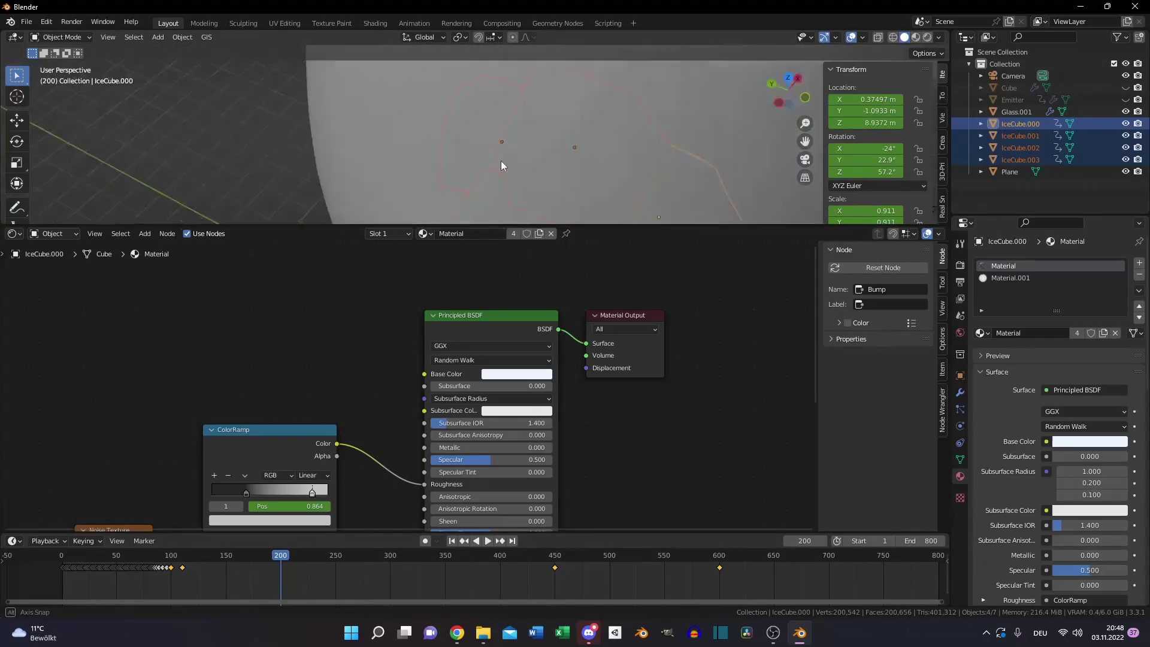
left_click_drag(503, 226, 521, 482)
Lower the selected ice cubes along Z, then shift one cube along Y.
key("g")
key("z")
left_click(633, 259)
middle_click_drag(633, 259, 599, 198)
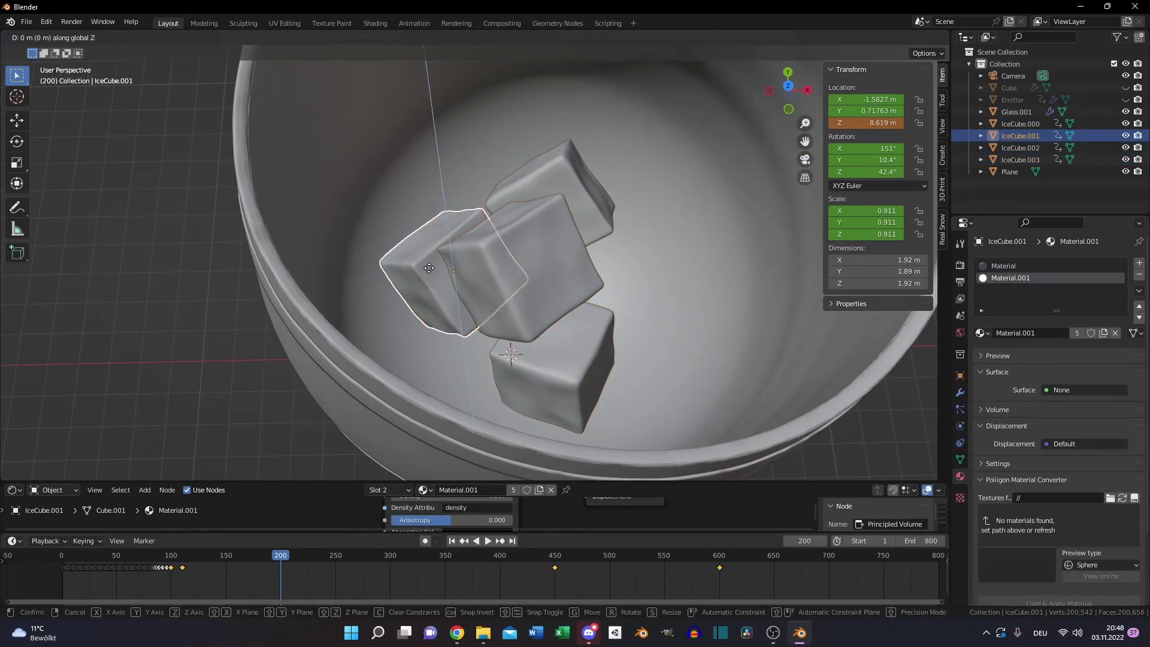
left_click(598, 185)
key("g")
key("y")
left_click(598, 244)
Nudge IceCube.003 along Z at frame 200.
left_click(545, 331, "shift")
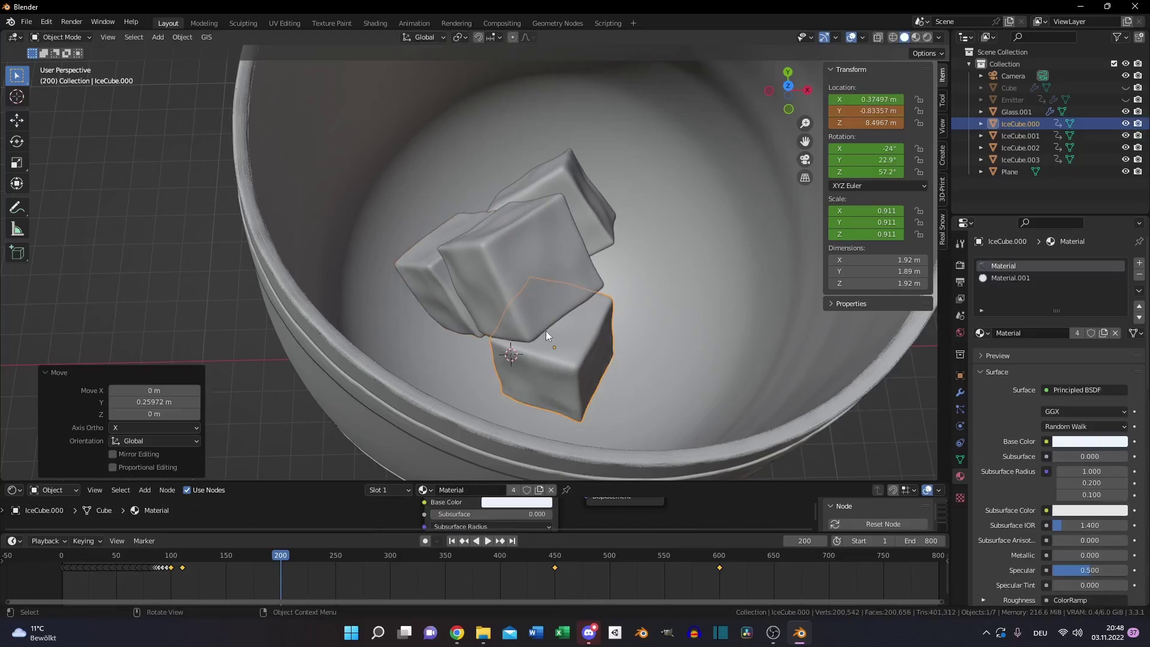
middle_click_drag(545, 331, 527, 308)
left_click(544, 308)
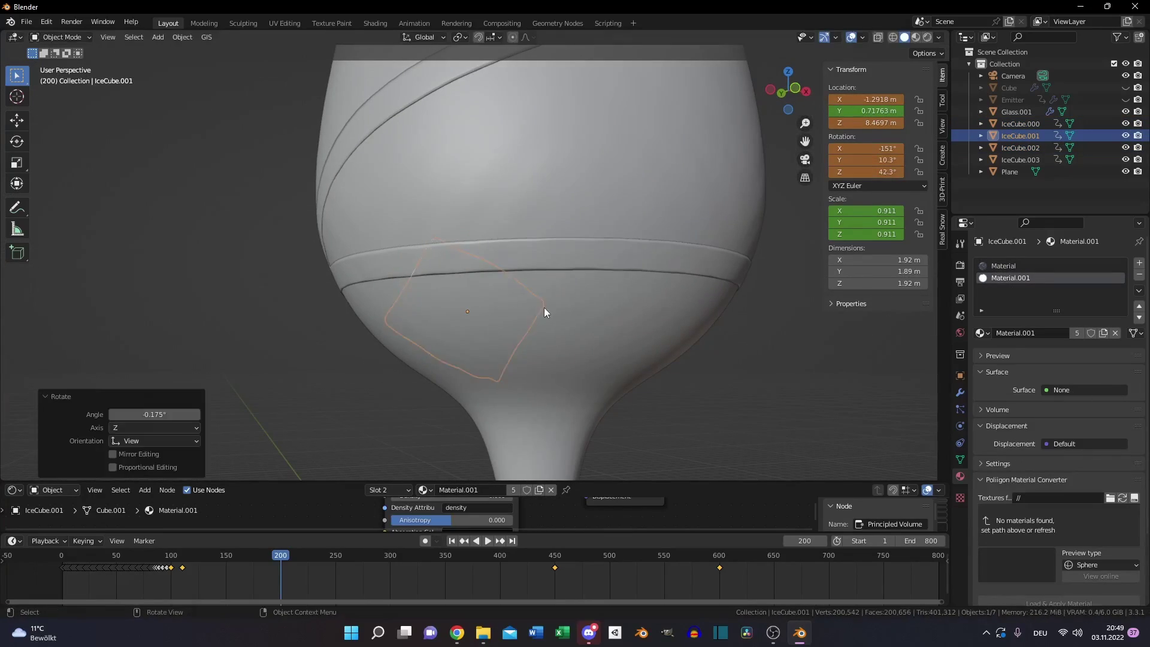
middle_click_drag(617, 207, 465, 246)
left_click(552, 264)
middle_click_drag(552, 264, 376, 554)
left_click(584, 266)
key("g")
key("z")
left_click(637, 386)
At frame 300, move IceCube.003 along Z.
left_click(390, 554)
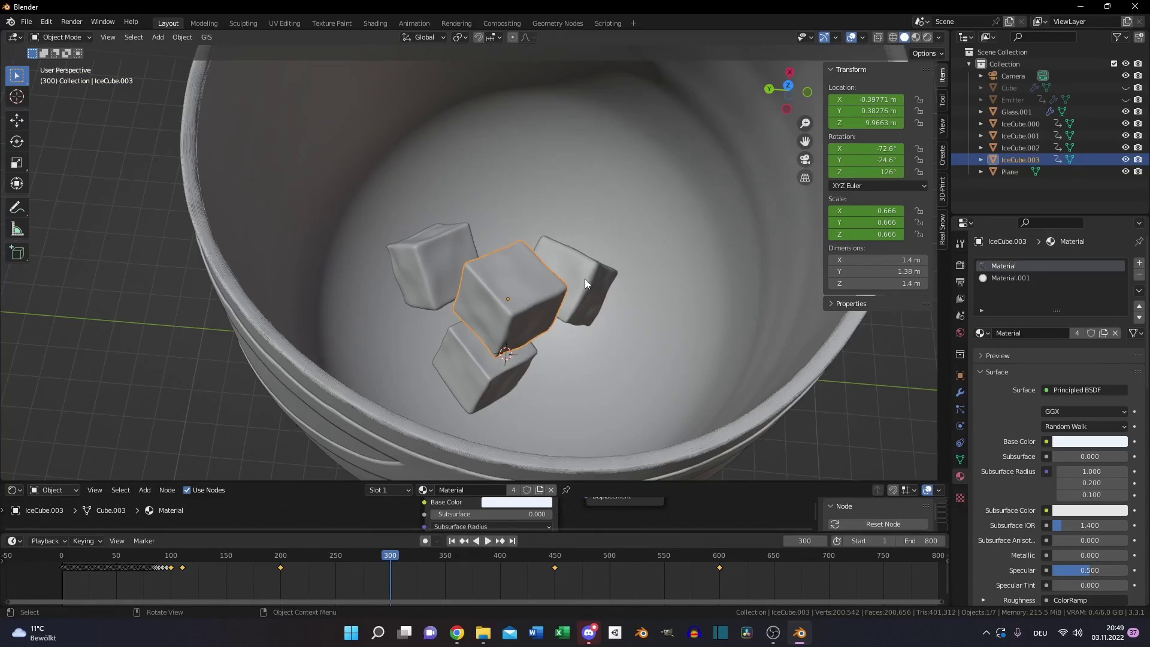
left_click(583, 276)
key("KP_7")
left_click(467, 300)
left_click(472, 297)
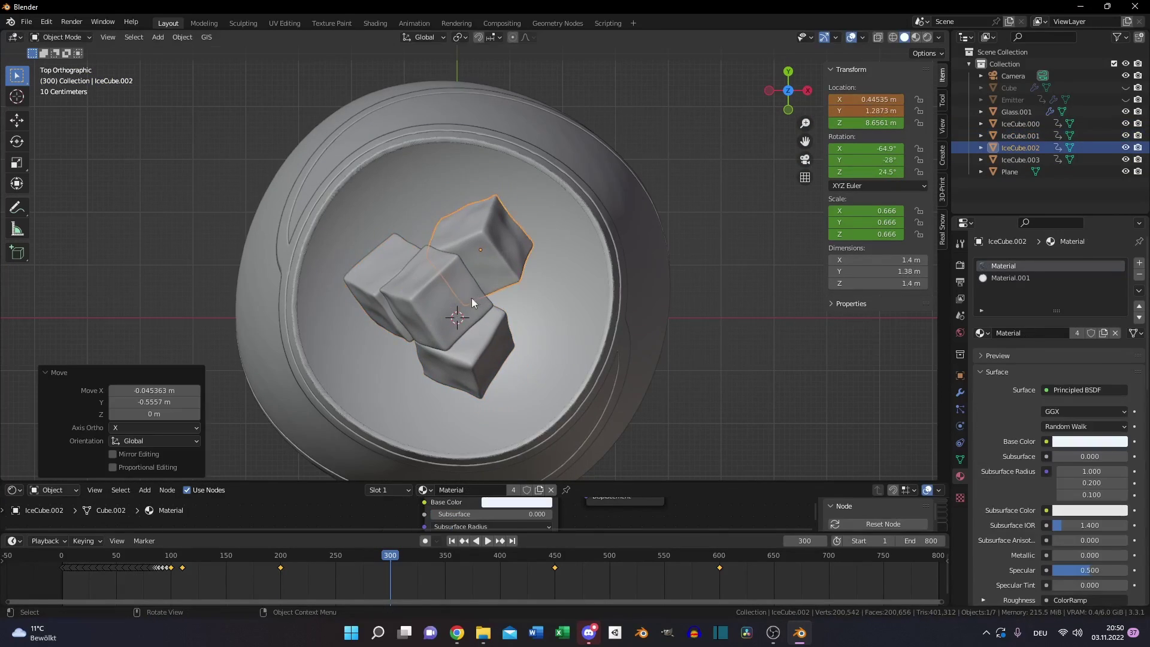
middle_click_drag(472, 297, 611, 336)
key("g")
key("z")
left_click(612, 390)
Rotate IceCube.000 about Z and raise it slightly at frame 300.
left_click(512, 291)
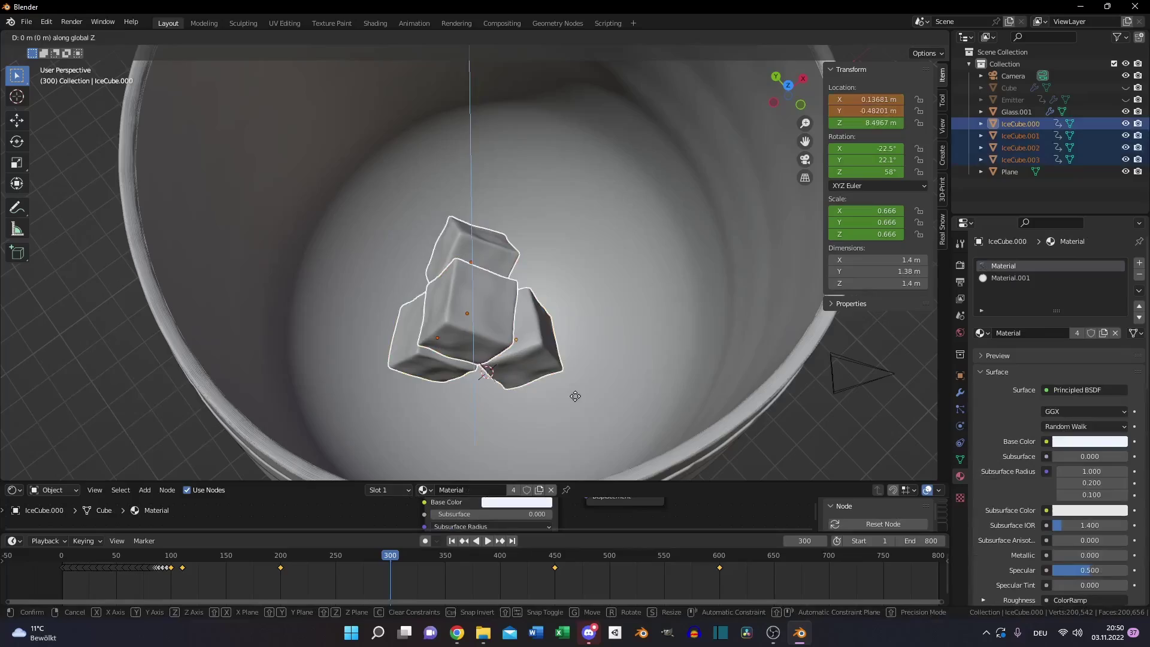
middle_click_drag(575, 398, 509, 342)
left_click(522, 330)
left_click(509, 341)
key("r")
left_click(501, 284)
middle_click_drag(502, 284, 419, 221)
key("g")
key("z")
left_click(467, 300)
left_click_drag(419, 221, 527, 330, "shift")
Undo the stray change and go to frame 400.
key("r")
left_click(609, 326)
key("ctrl+z")
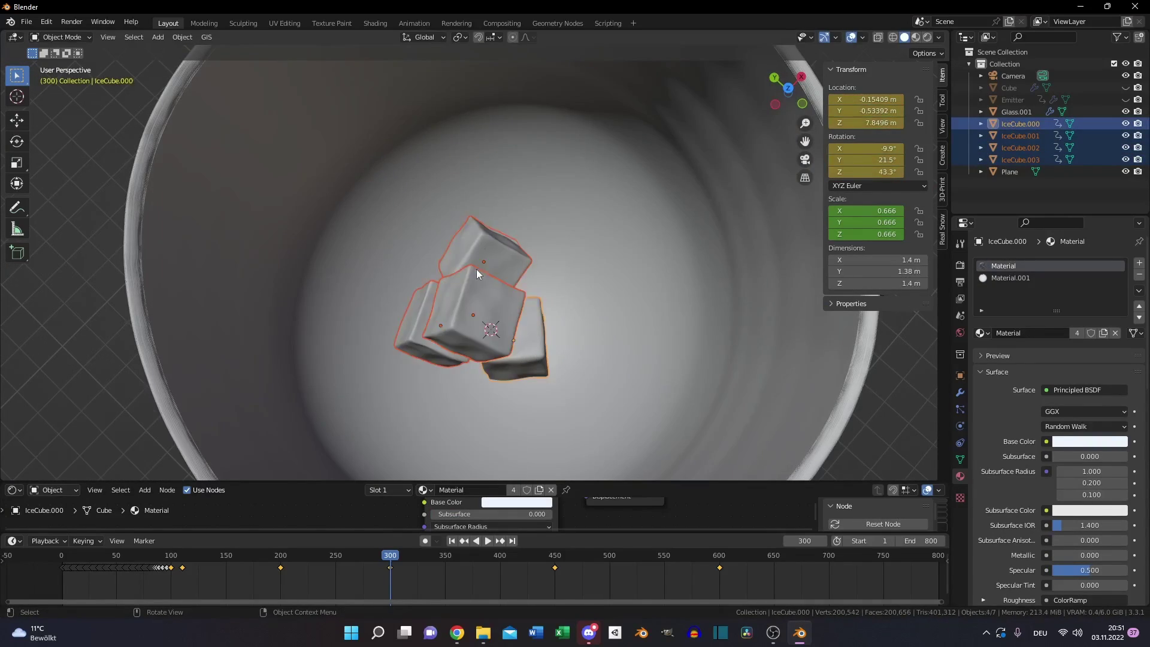
left_click(476, 268)
left_click(499, 555)
At frame 400, nudge and rotate IceCube.003.
middle_click_drag(461, 383, 448, 348)
left_click(495, 256)
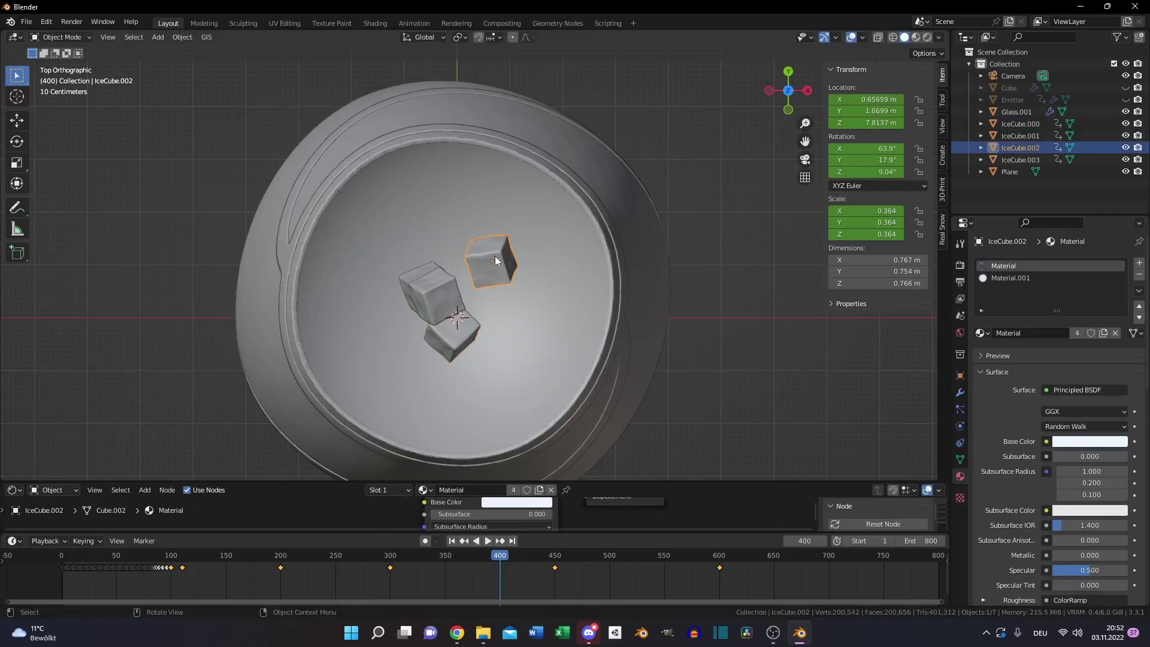
key("g")
left_click(527, 342)
middle_click_drag(526, 342, 512, 339)
key("r")
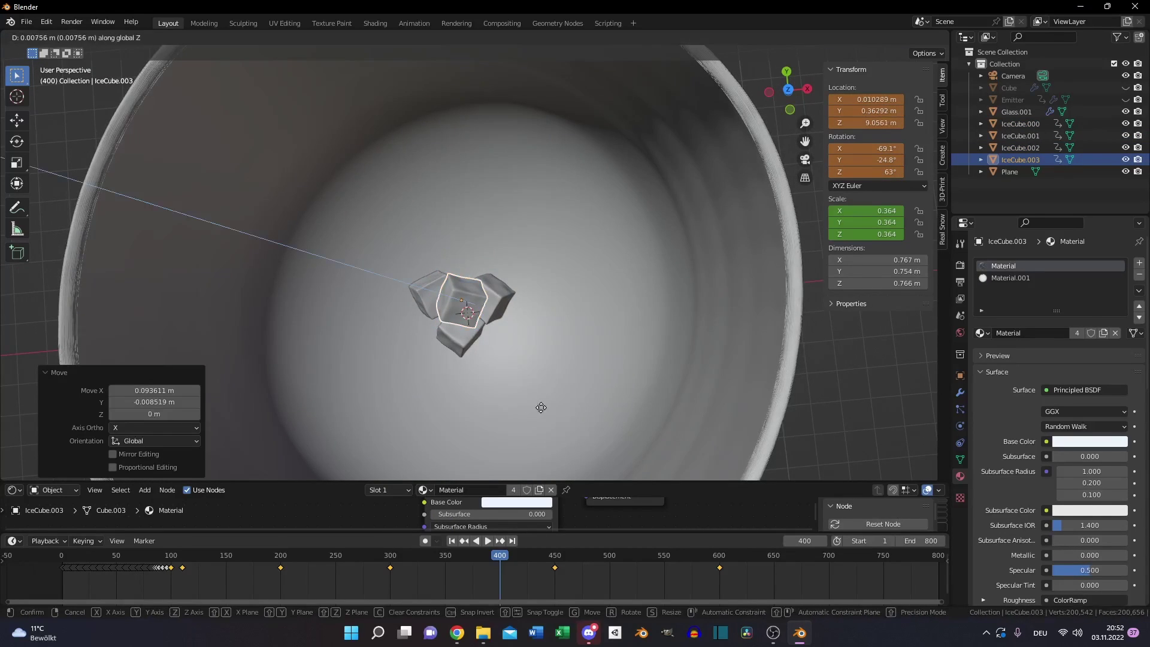
left_click(444, 199)
Lower IceCube.002 and IceCube.000 together along Z.
left_click(510, 266)
scroll(477, 358, "up", 4)
left_click(477, 359, "shift")
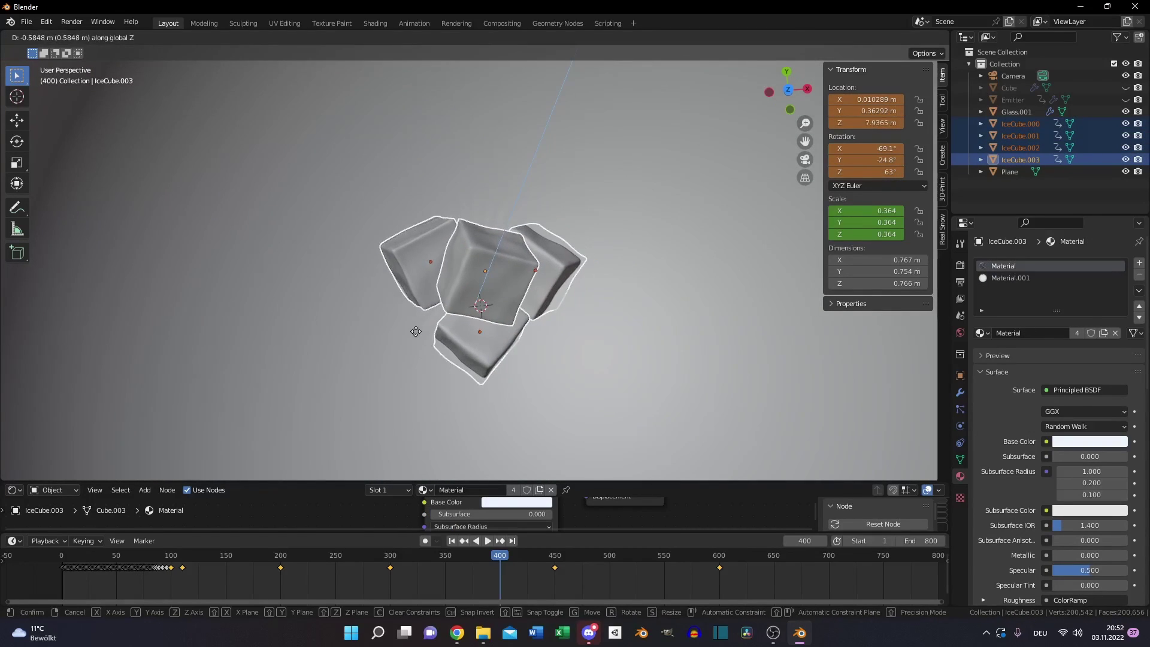
left_click(560, 270, "shift")
key("g")
key("z")
left_click(546, 173)
scroll(536, 328, "down", 5)
Switch to Wireframe shading and rotate IceCube.001.
key("z")
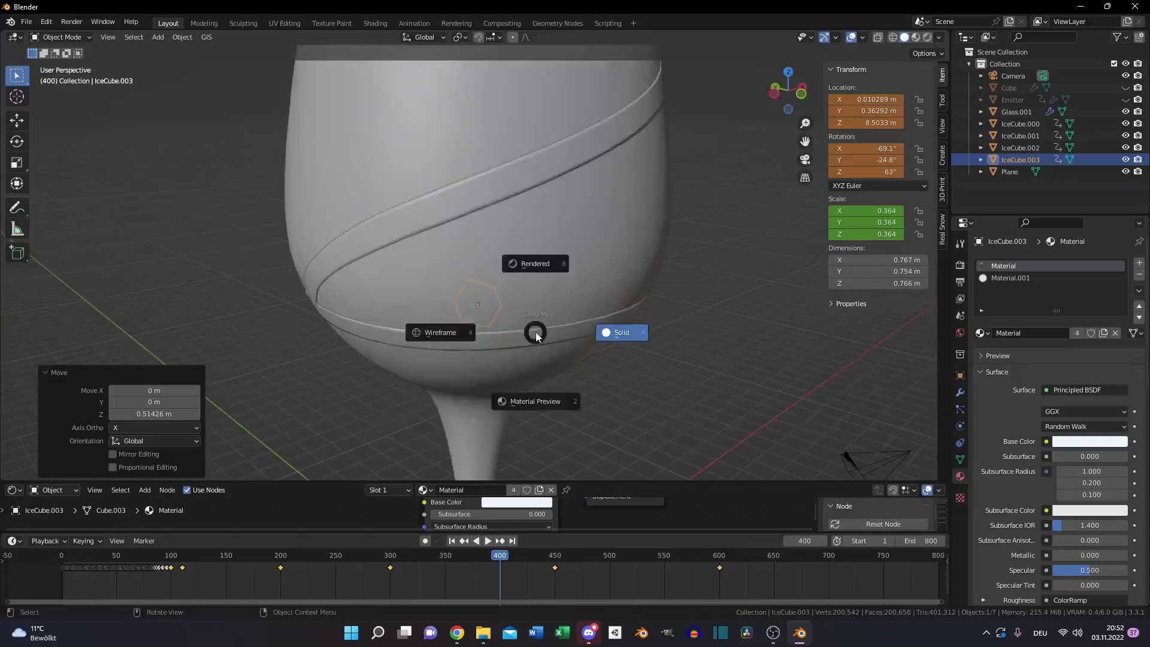
left_click(436, 329)
left_click(468, 343)
left_click(453, 298)
key("r")
left_click(536, 301)
key("g")
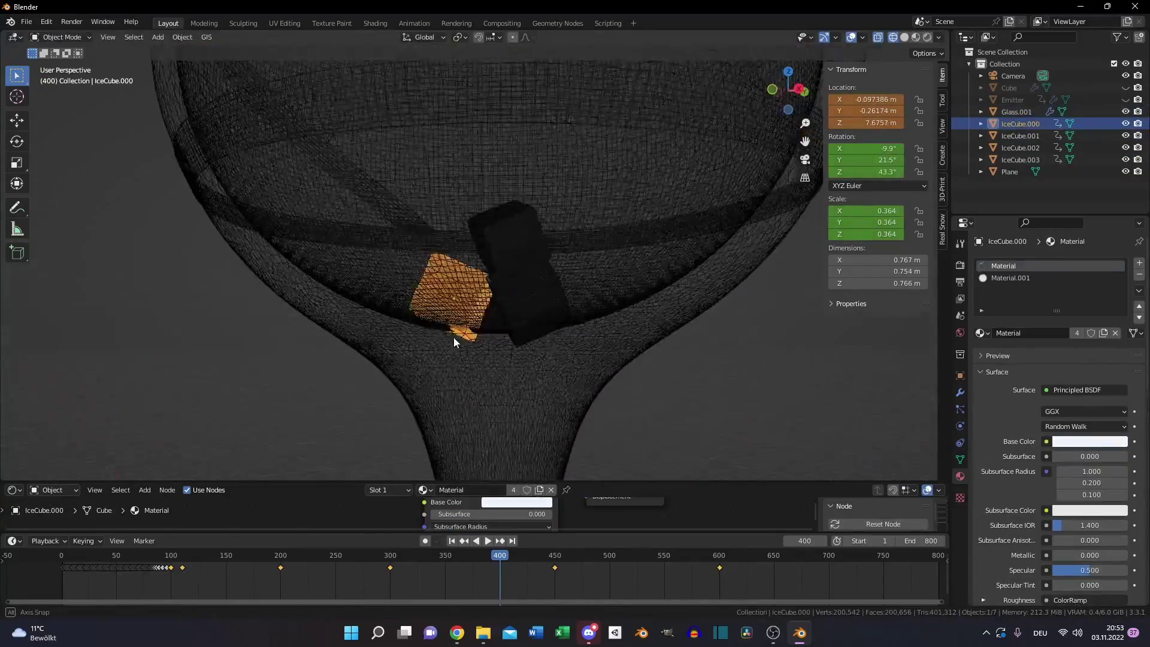
At frame 500, move IceCube.001 and keyframe its transforms.
middle_click_drag(454, 337, 613, 268)
key("shift+l")
key("KP_7")
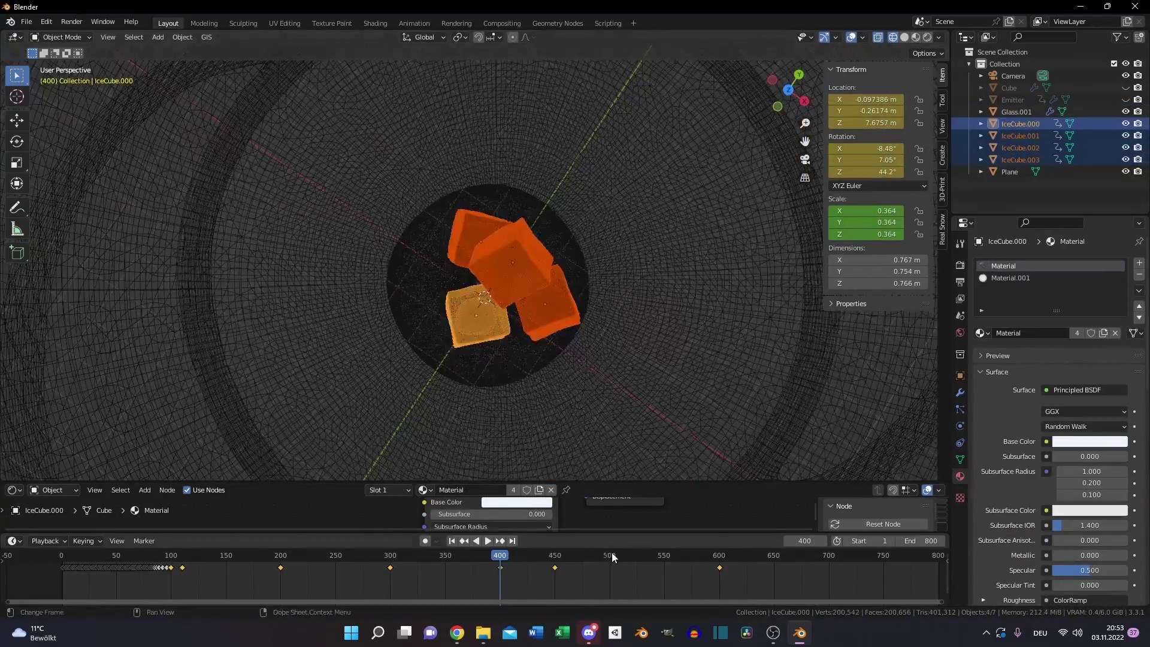
left_click(612, 557)
middle_click_drag(635, 311, 655, 282)
left_click(624, 323)
key("g")
left_click(600, 303)
key("i")
left_click(601, 303)
Rotate IceCube.001, and rotate IceCube.003 by -63.5°.
key("r")
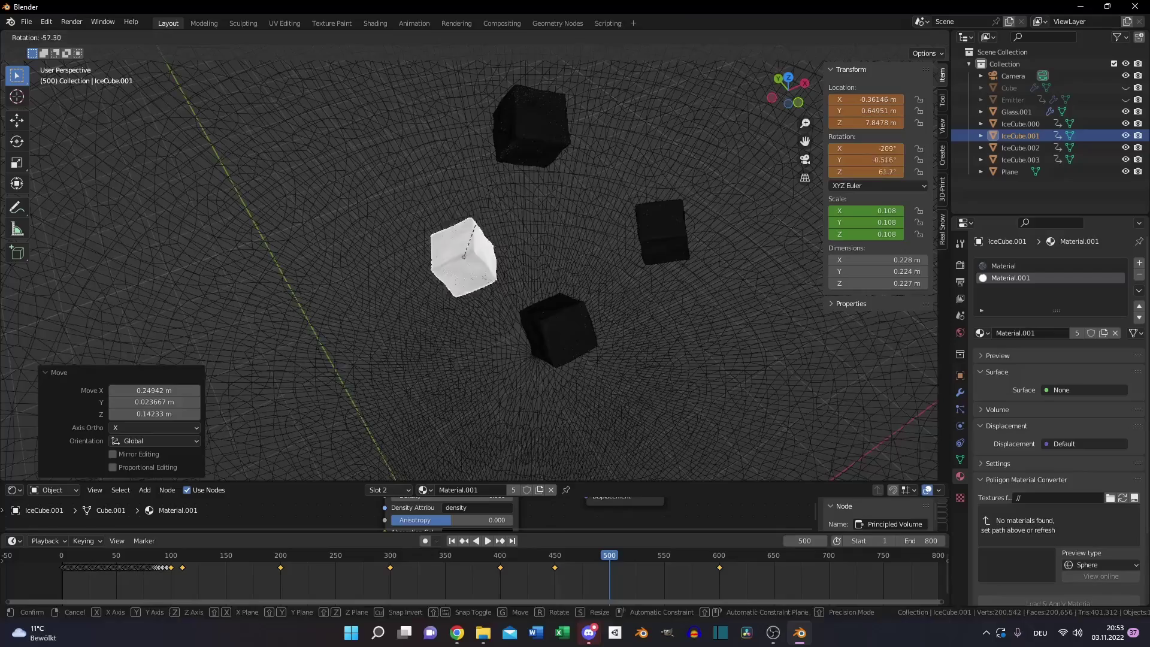
left_click(476, 221)
middle_click_drag(476, 220, 342, 350)
left_click(343, 350)
key("r")
left_click(653, 344)
middle_click_drag(653, 344, 604, 203)
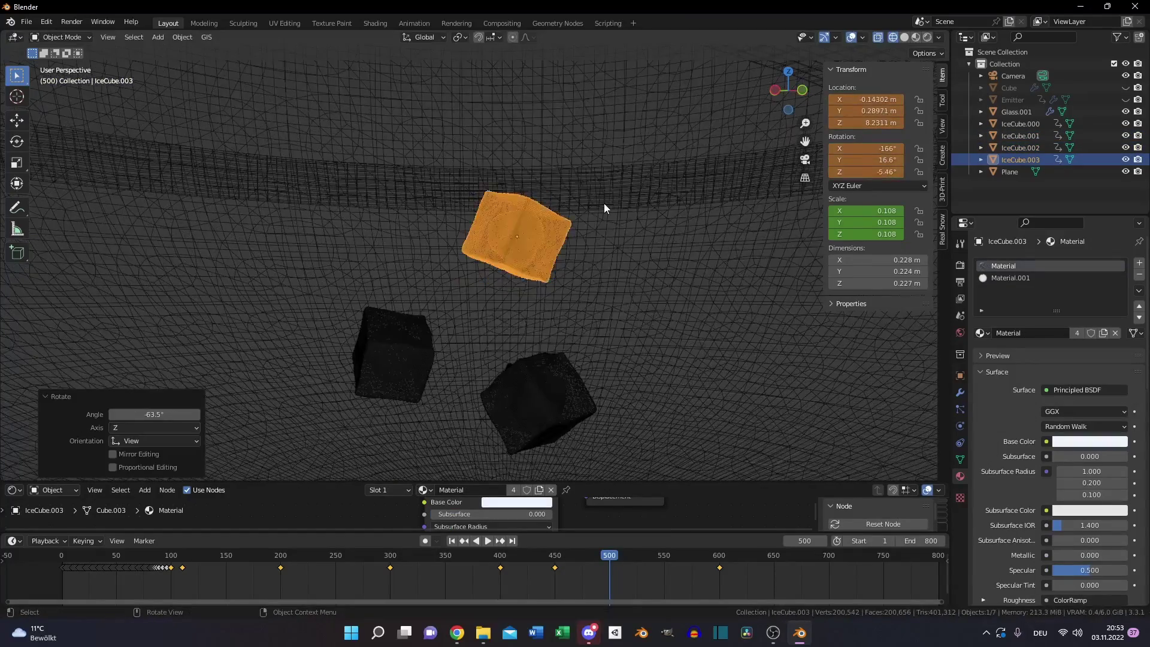
Select the timeline keyframes, deselect all objects and play the animation.
left_click_drag(646, 555, 555, 555)
left_click_drag(175, 587, 748, 556)
left_click(554, 555)
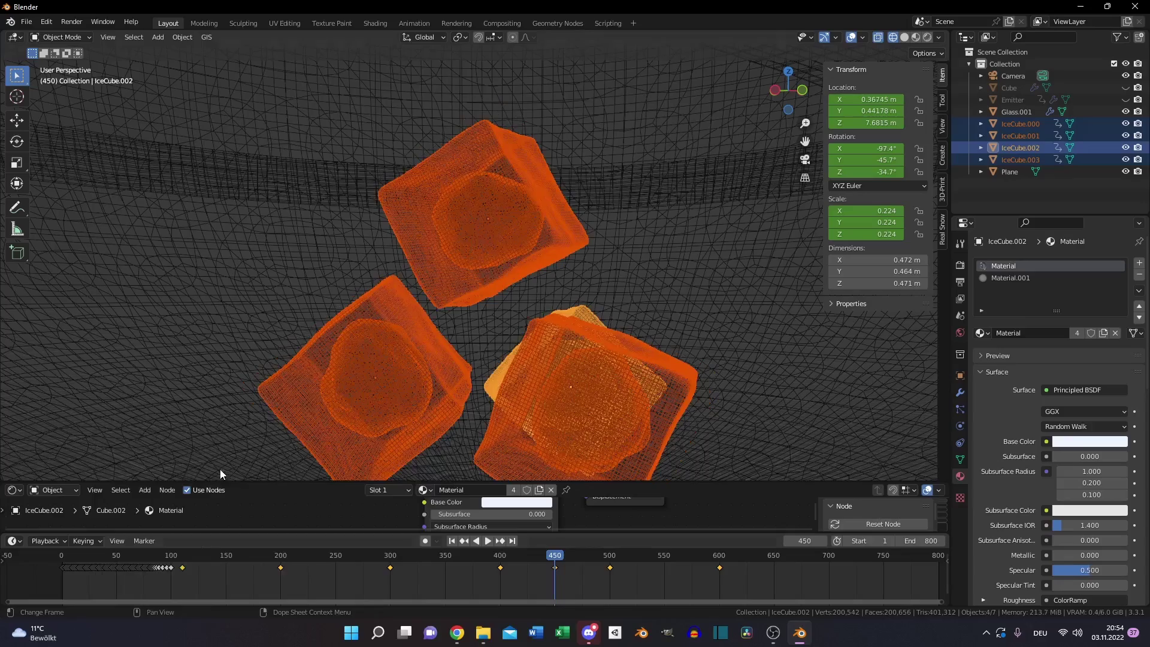
key("alt+a")
key("space")
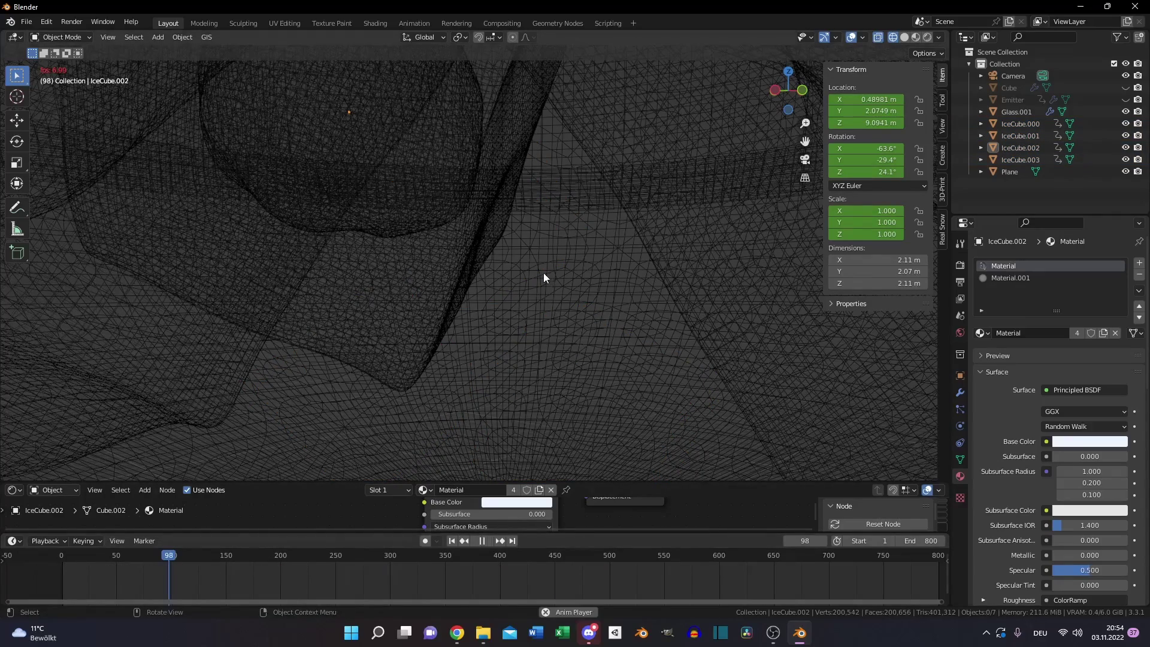
Stop playback and switch the viewport to Solid shading.
key("space")
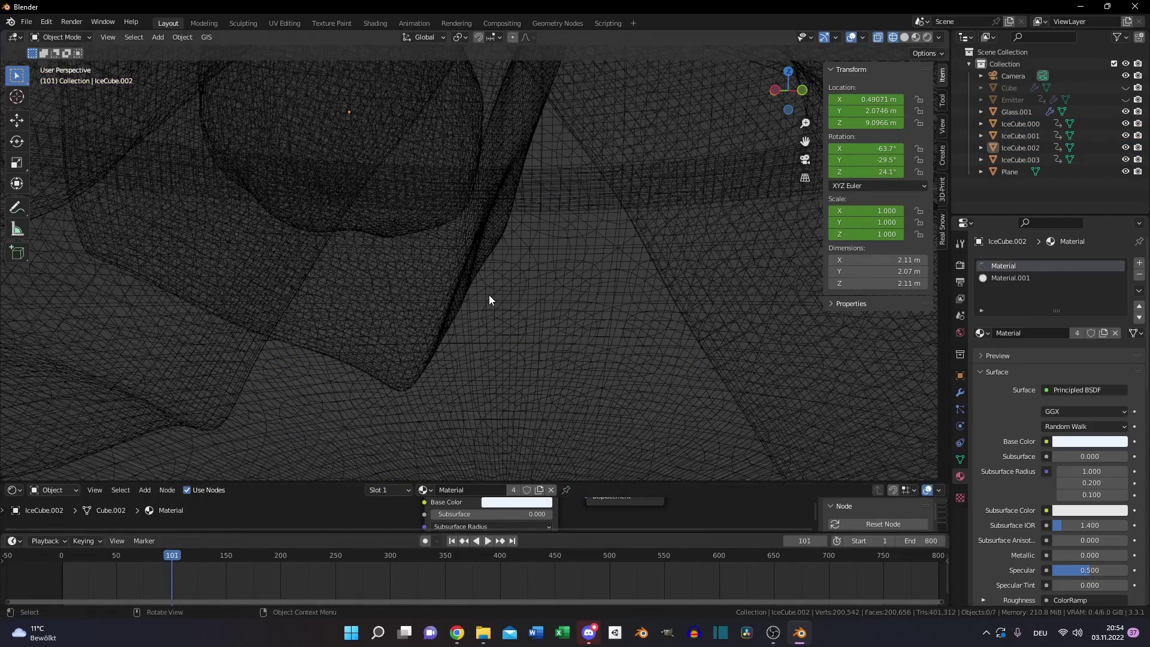
scroll(489, 299, "down", 6)
key("z")
mouse_move(576, 170)
middle_mouse_down()
mouse_move(609, 248)
mouse_move(200, 562)
middle_mouse_up()
left_click(677, 252)
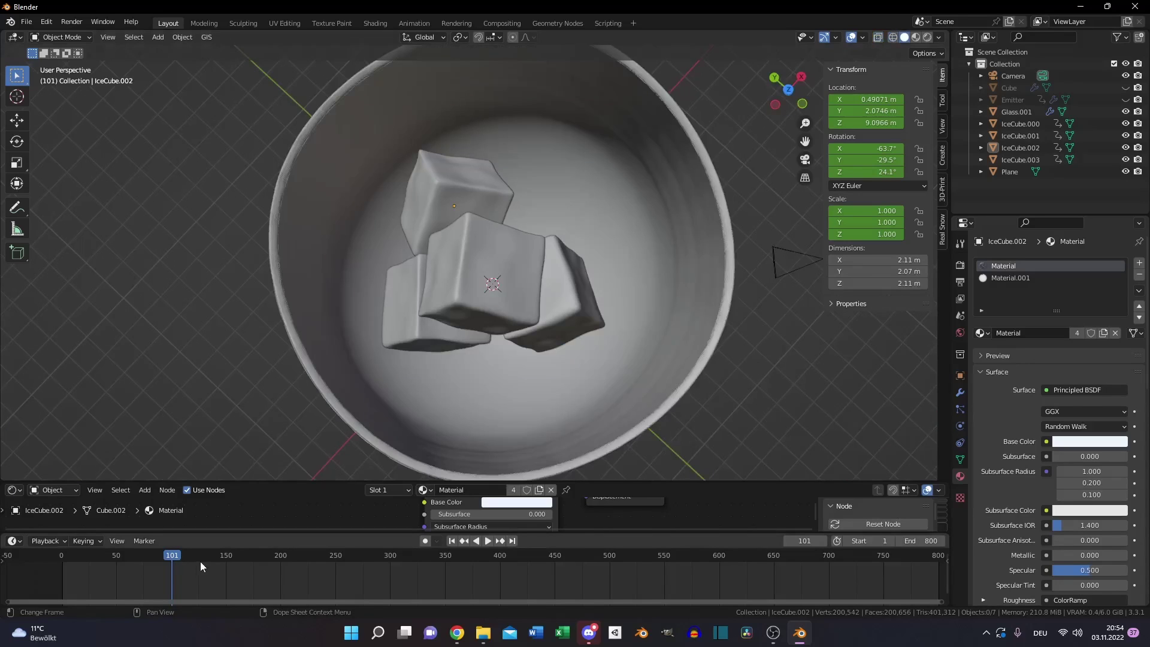
Play the melting animation to frame 528, then return to frame 104.
key("space")
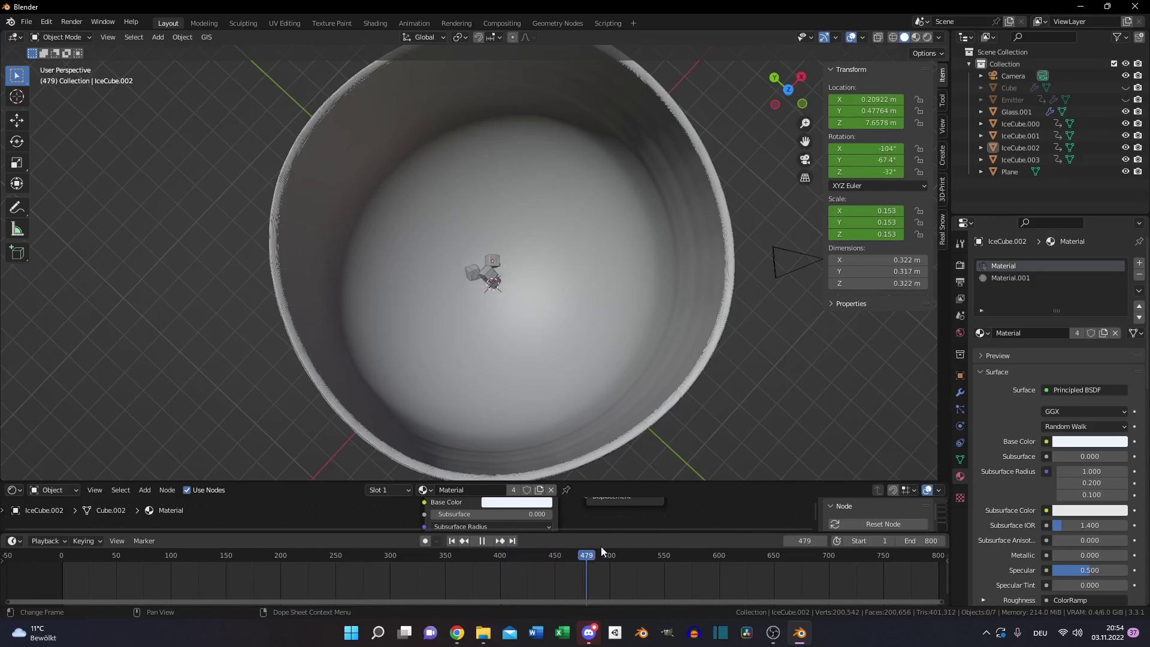
key("space")
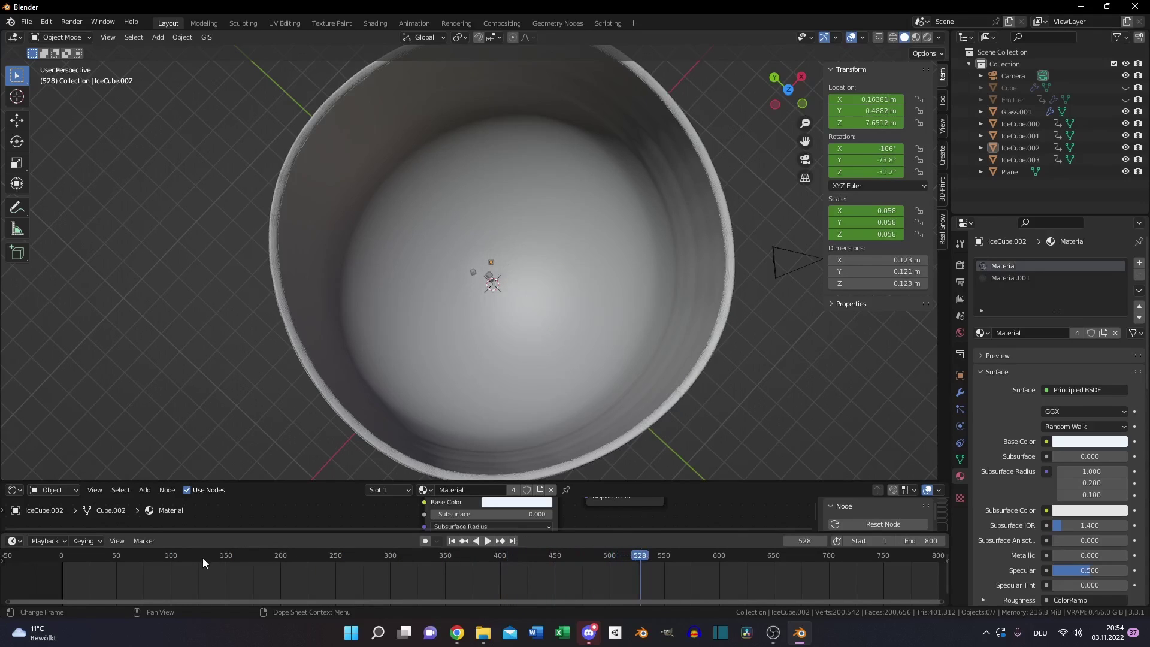
left_click(175, 556)
middle_click_drag(551, 407, 674, 333)
Inspect the glass from several angles in Rendered shading, then return to the camera view.
key("KP_0")
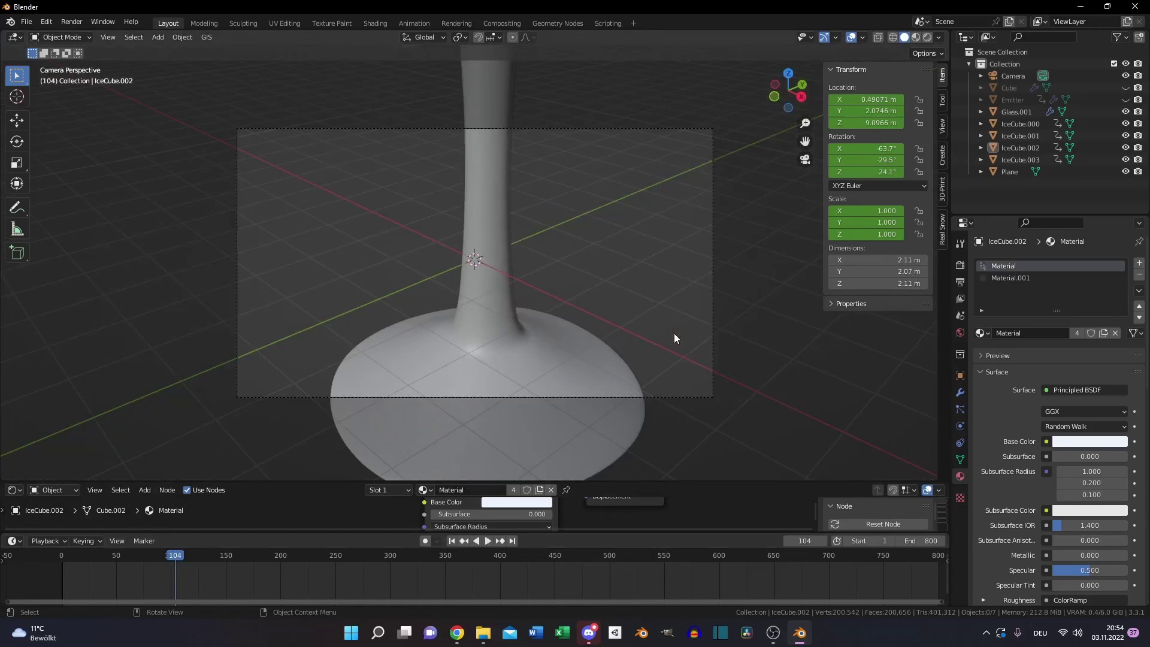
middle_click_drag(671, 334, 637, 252)
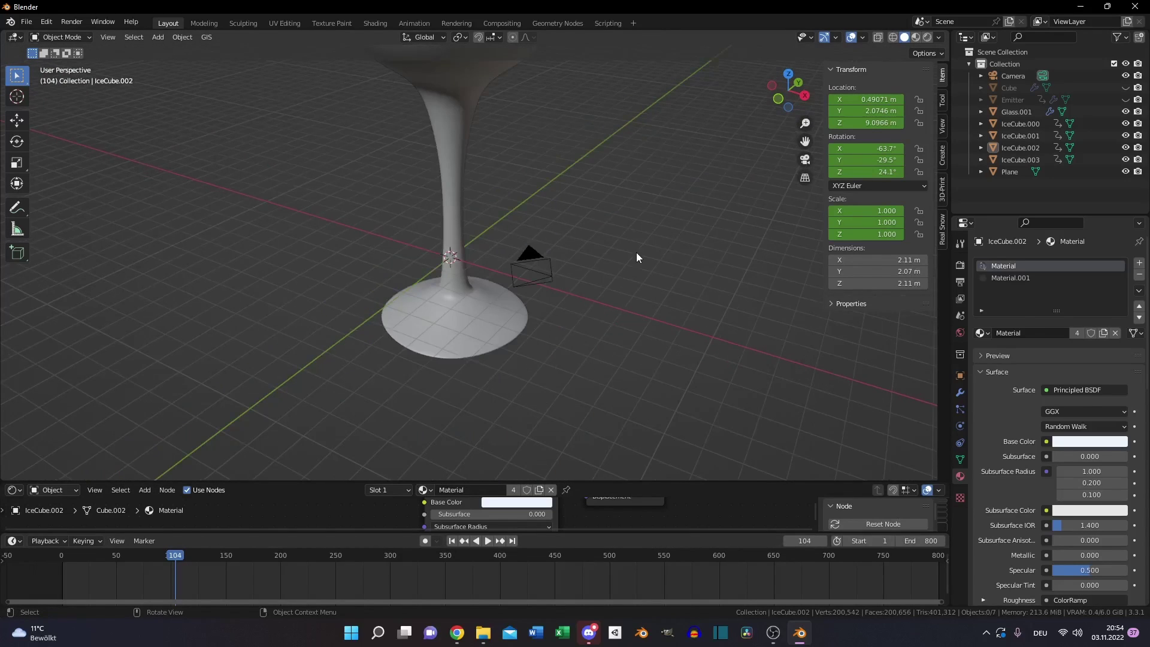
key("z")
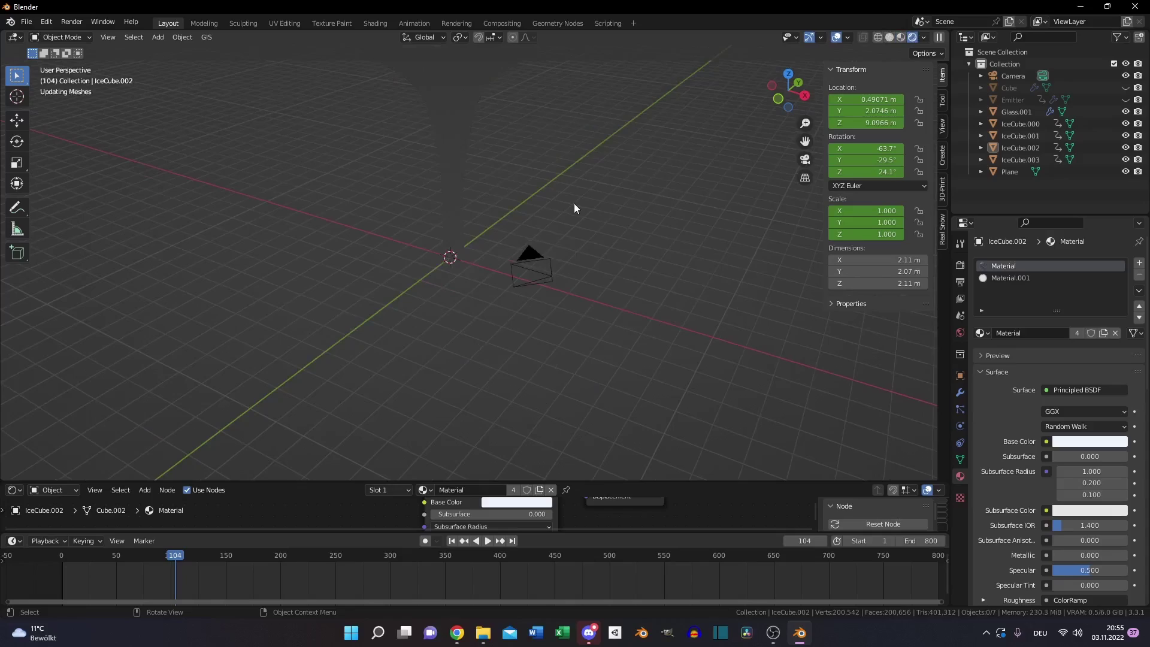
scroll(569, 189, "down", 5)
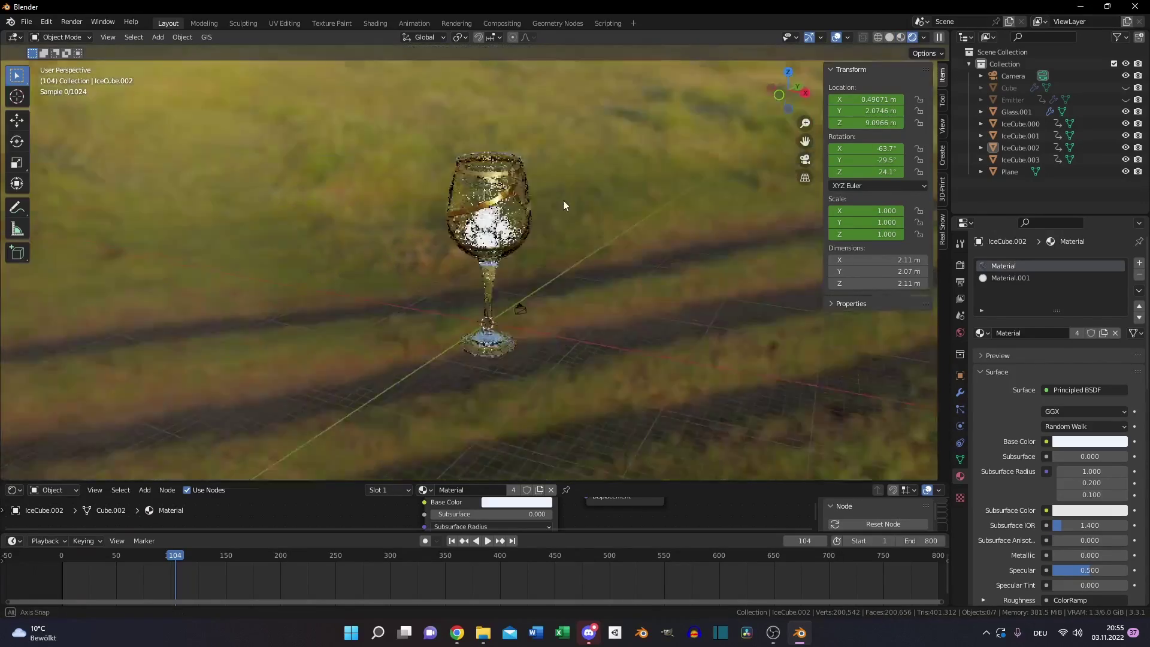
middle_click_drag(563, 201, 811, 189)
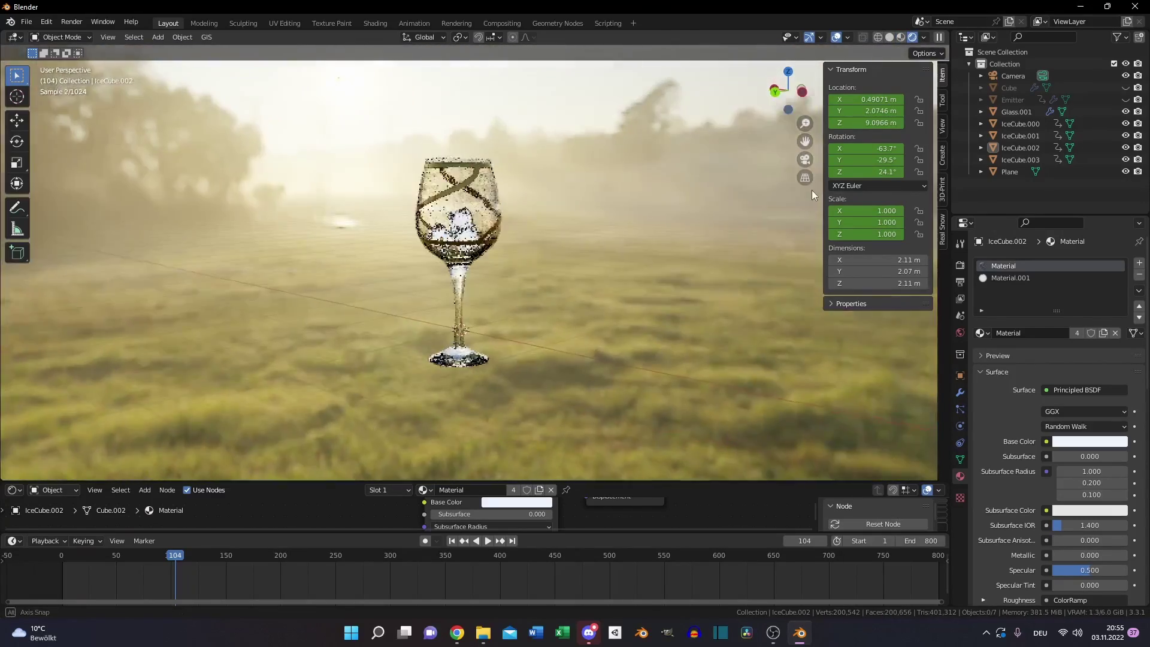
scroll(764, 244, "up", 4)
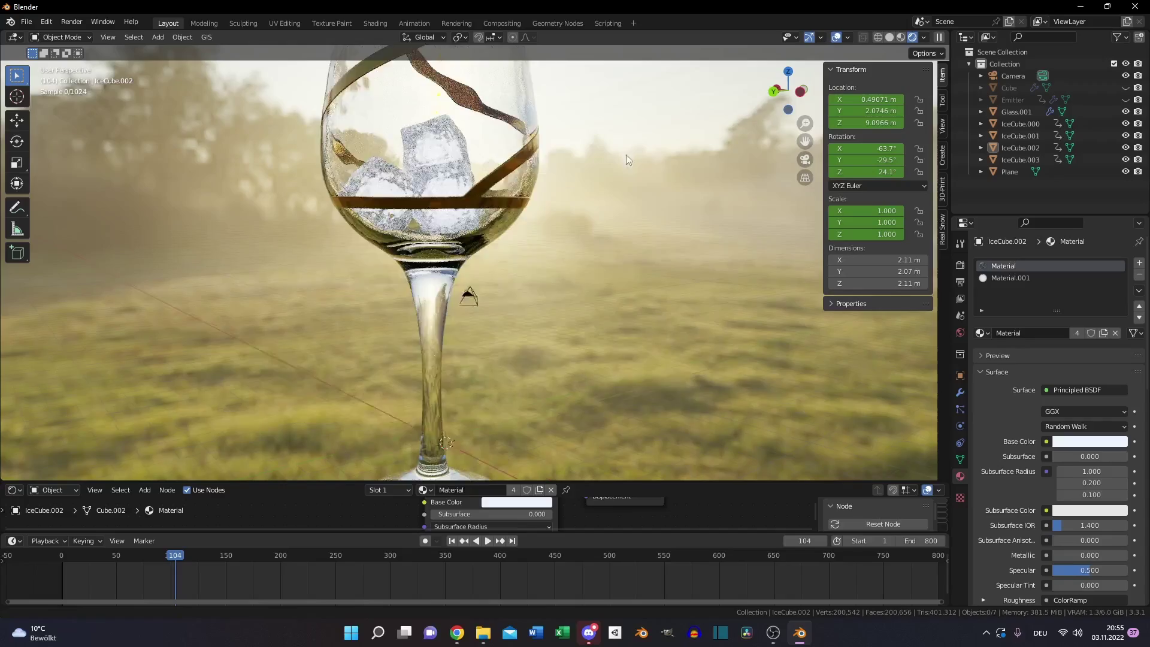
middle_click_drag(627, 154, 590, 199)
scroll(603, 227, "down", 2)
scroll(584, 198, "up", 3)
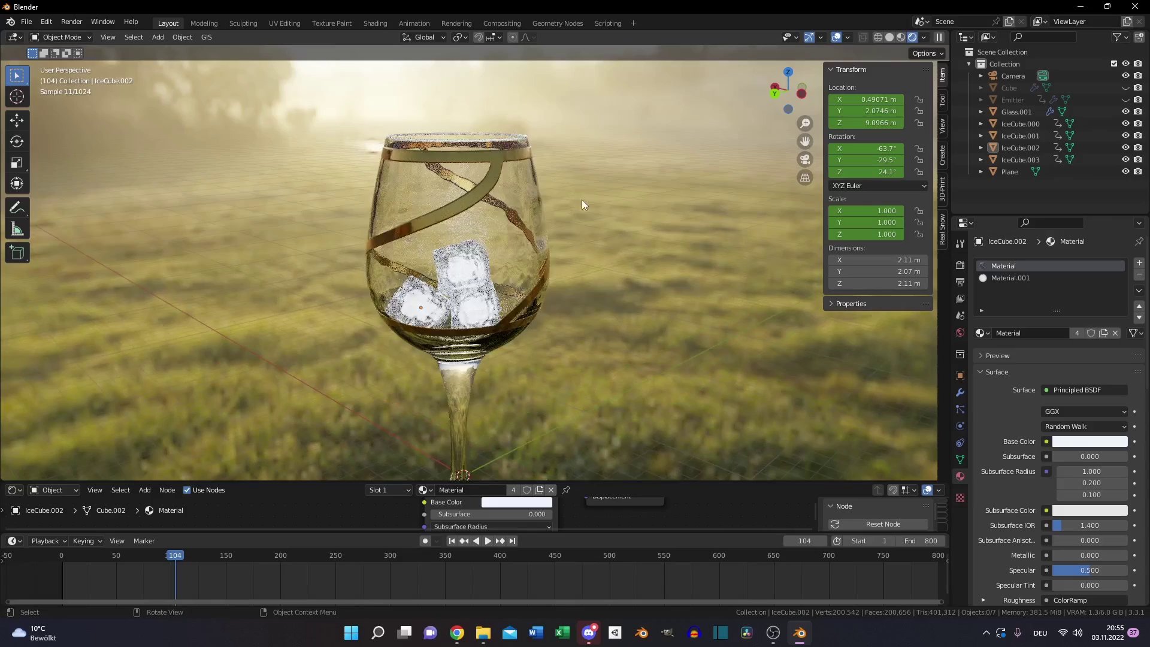
scroll(629, 215, "up", 2)
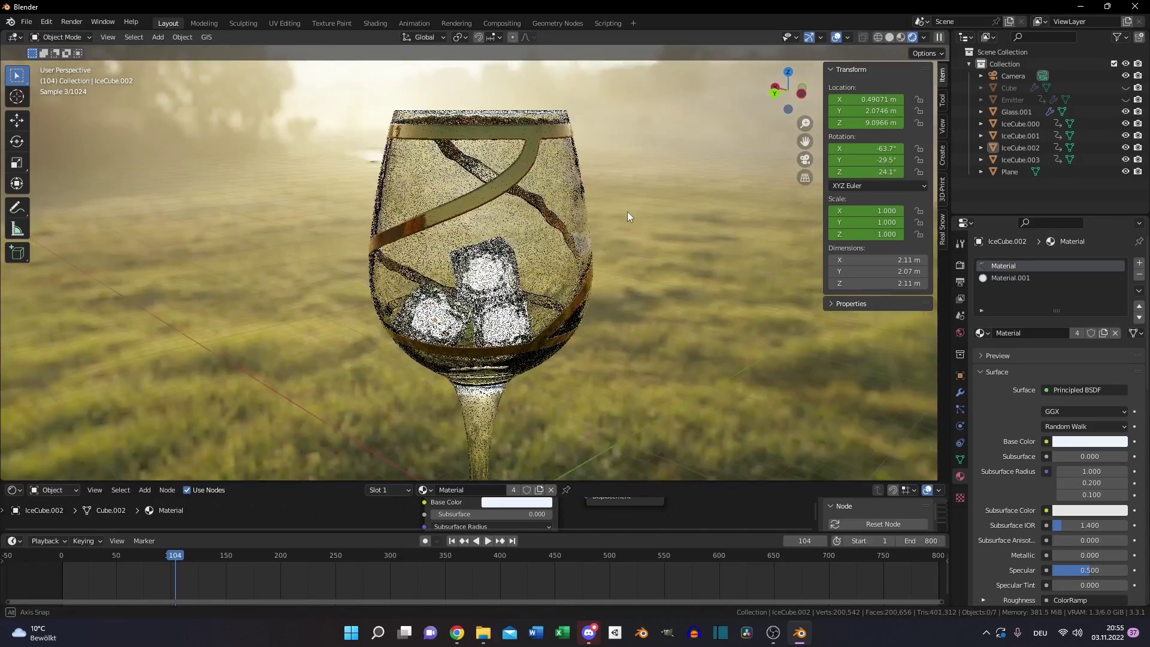
key("ctrl+alt+KP_0")
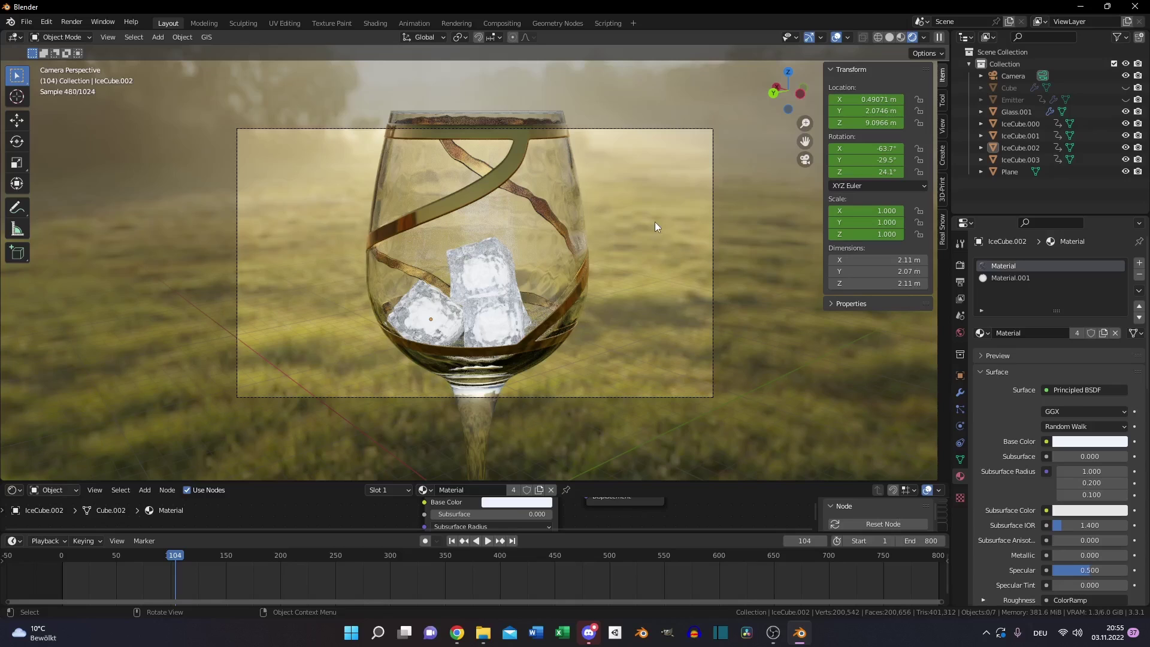
Unhide the Cube fluid domain at frame 300, then step to frames 352 and 402.
left_click(1006, 76)
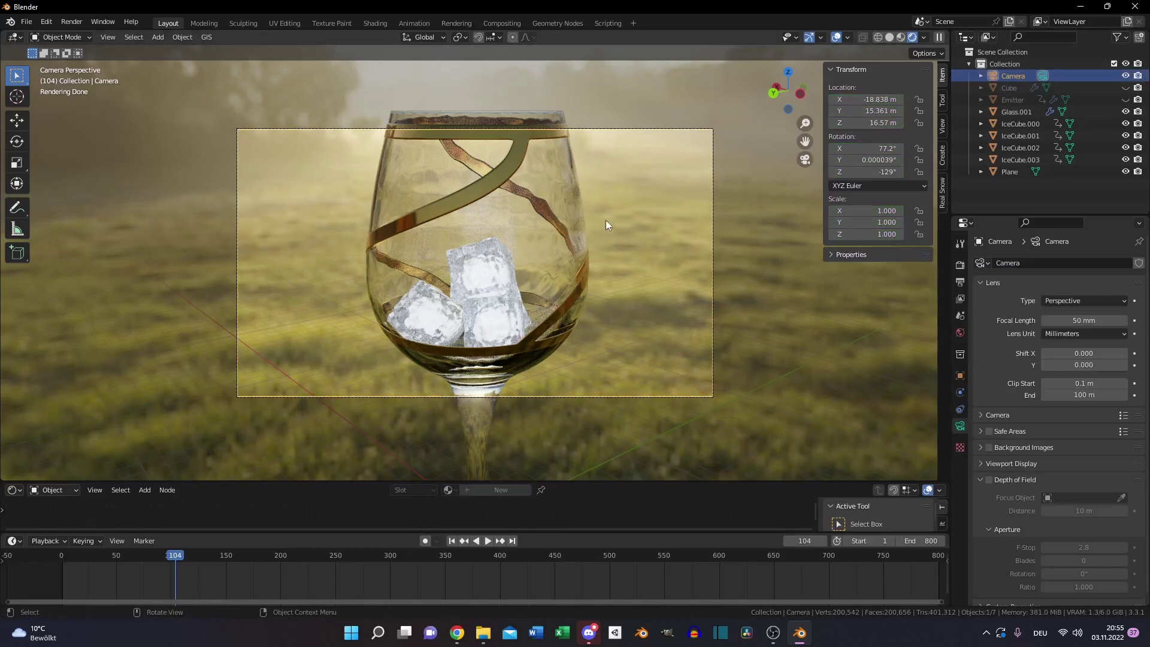
scroll(555, 296, "up", 2)
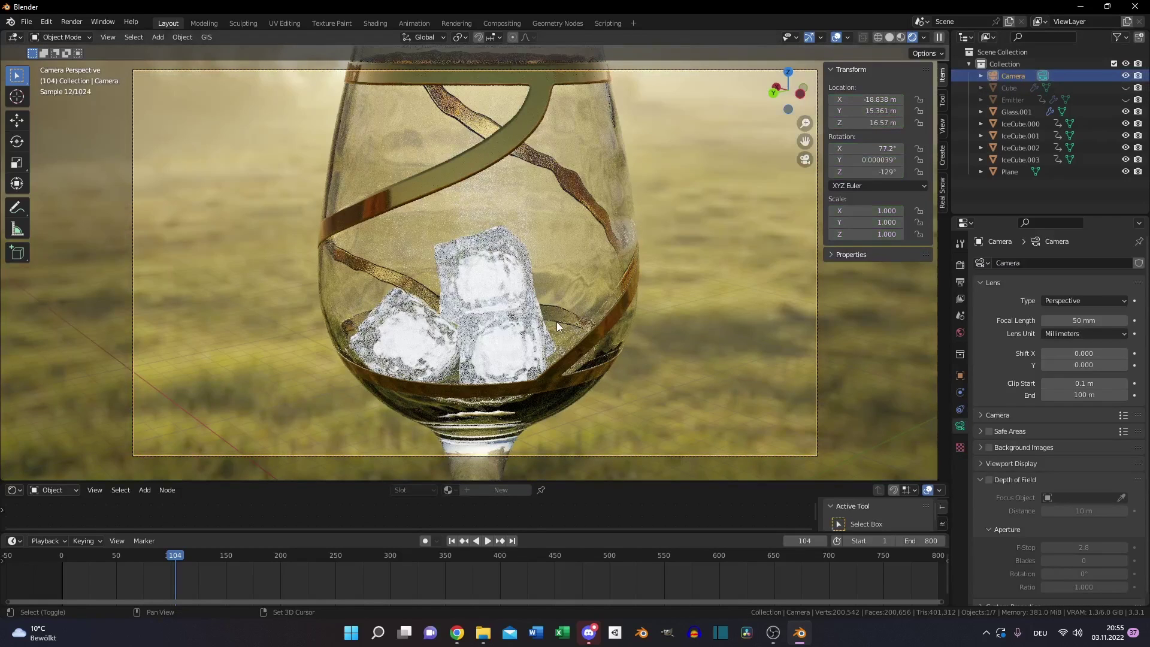
left_click(389, 555)
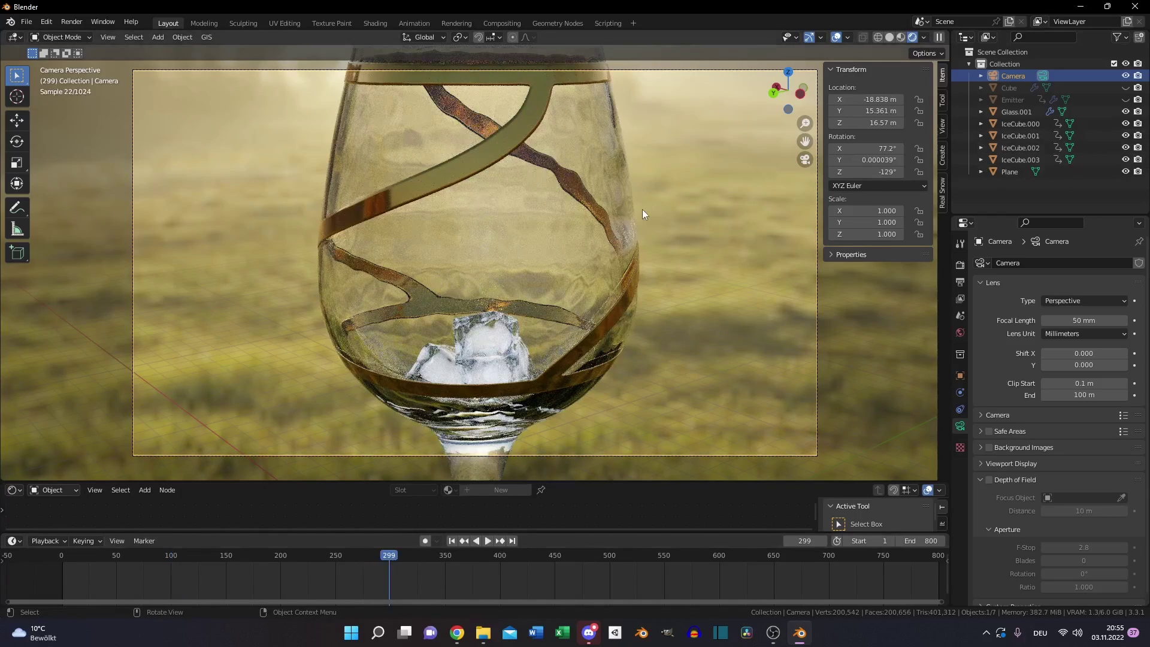
key("Right")
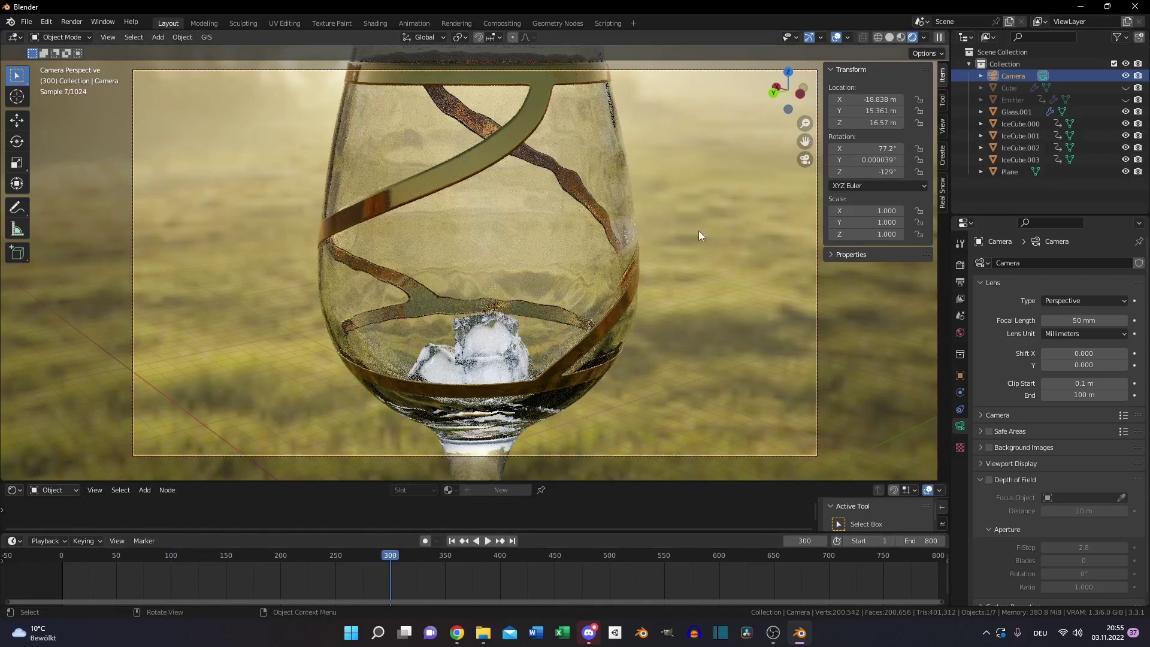
left_click(1125, 88)
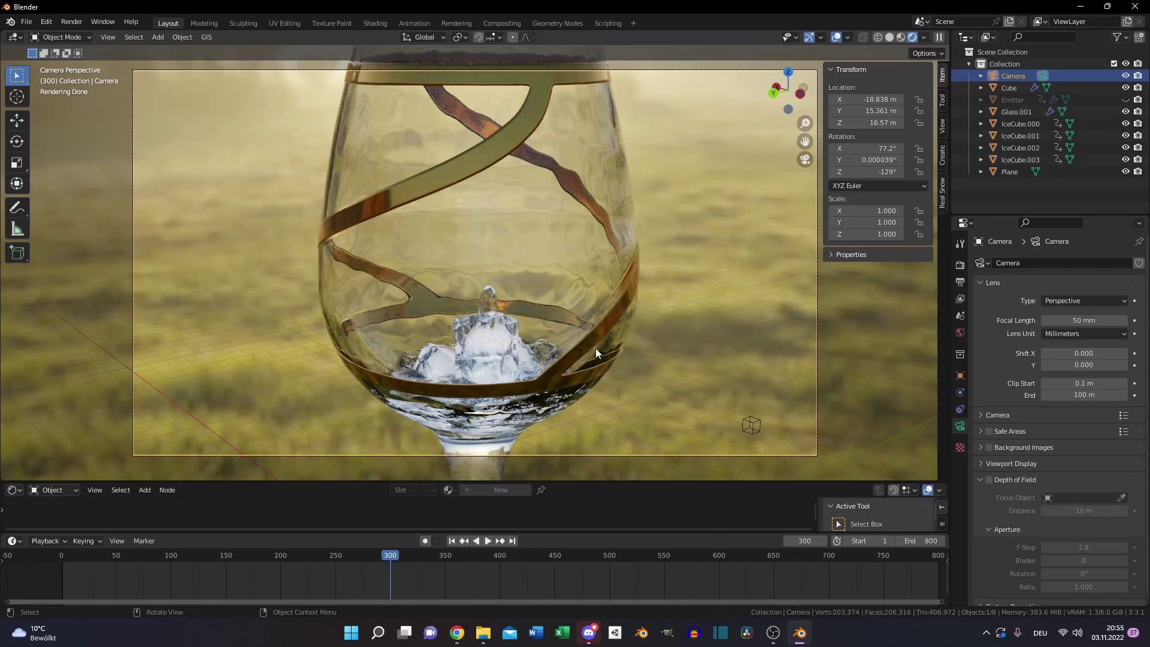
left_click(447, 558)
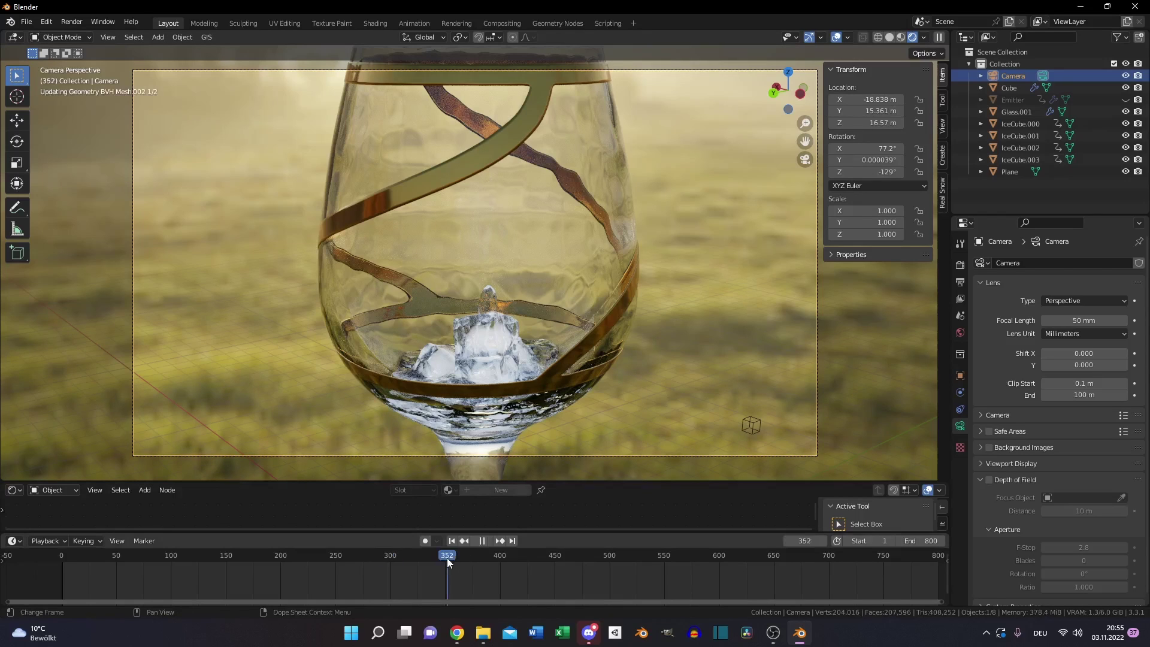
left_click(502, 555)
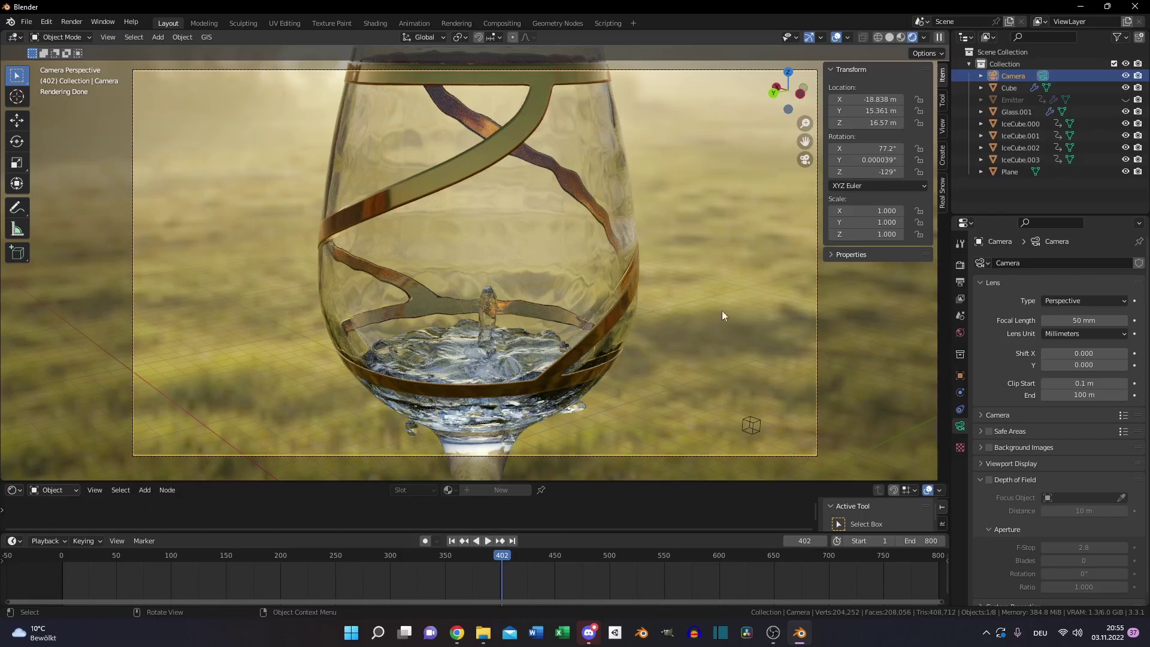
Unhide the Emitter and, in wireframe front view, lower its geometry in Edit Mode.
left_click(1125, 99)
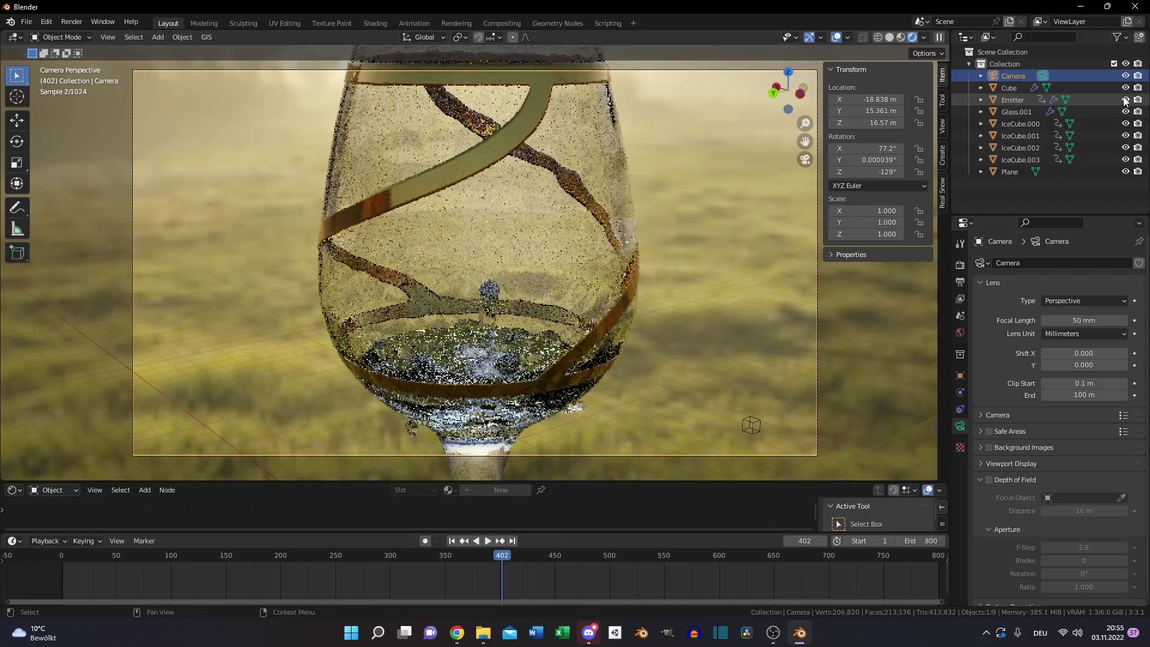
left_click(1015, 101)
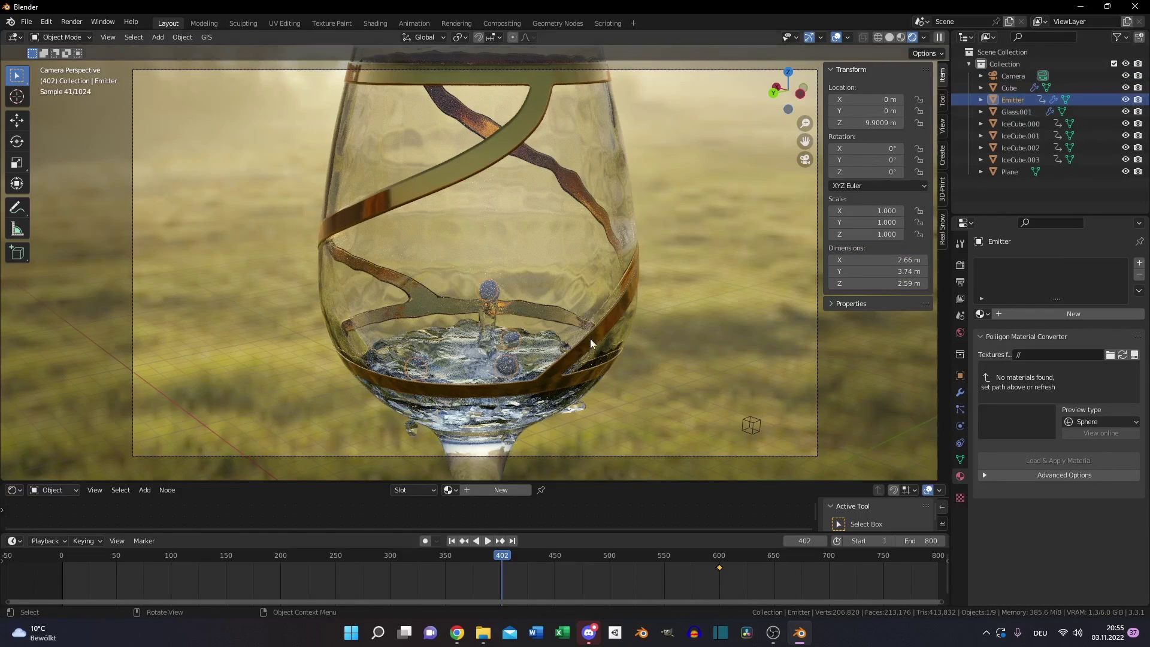
key("z")
left_click(502, 342)
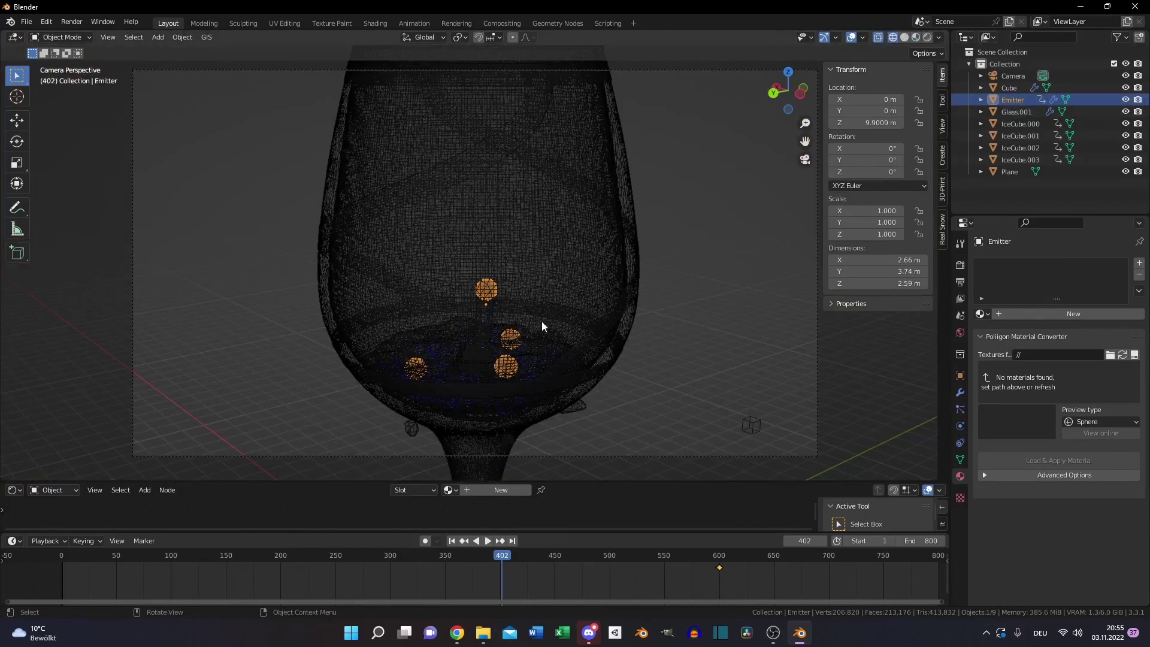
key("Tab")
key("KP_1")
left_click(193, 556)
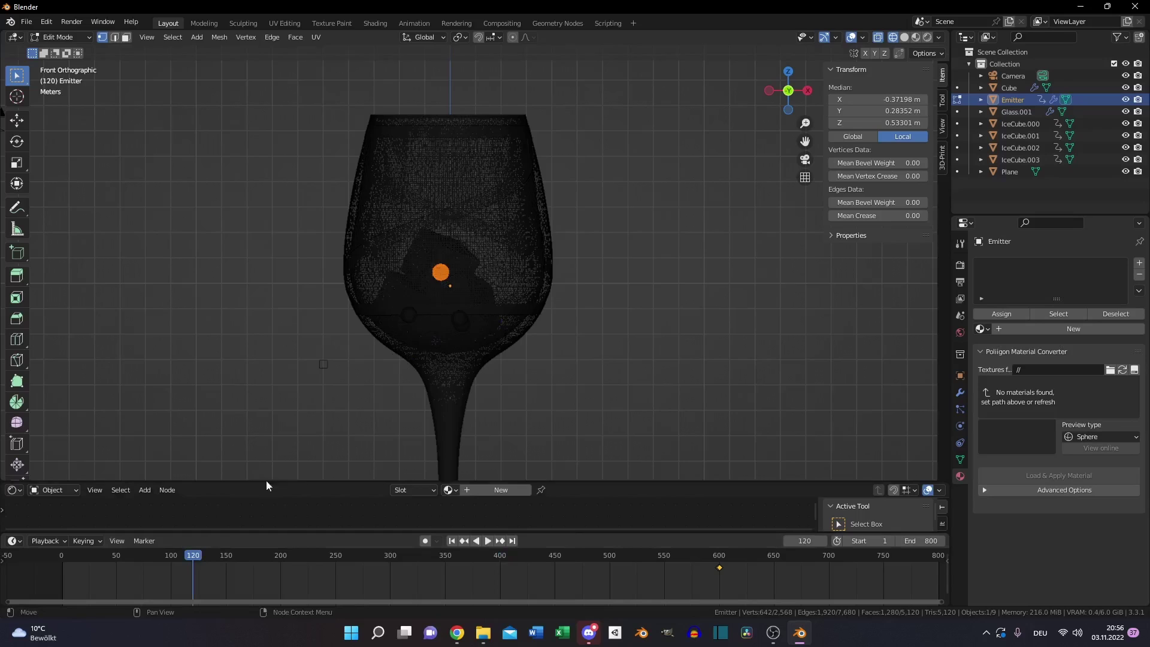
scroll(516, 324, "up", 3)
key("g")
left_click(501, 415)
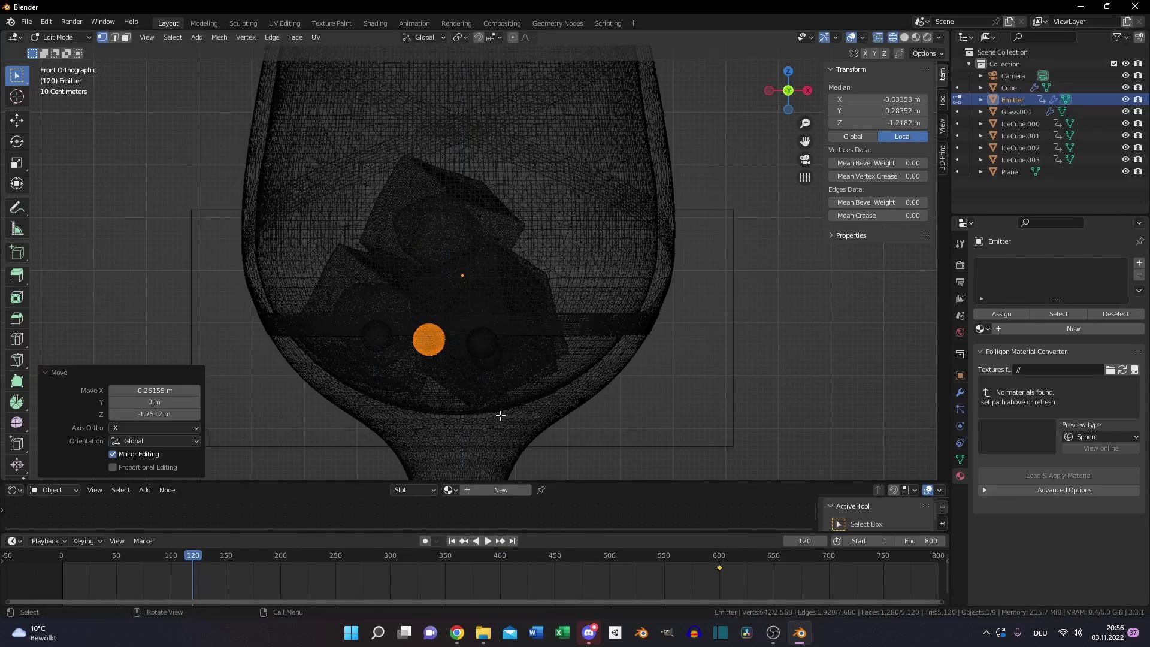
key("Tab")
Keyframe the Emitter's Location & Rotation at frame 150.
left_click_drag(215, 557, 356, 557)
left_click(436, 555)
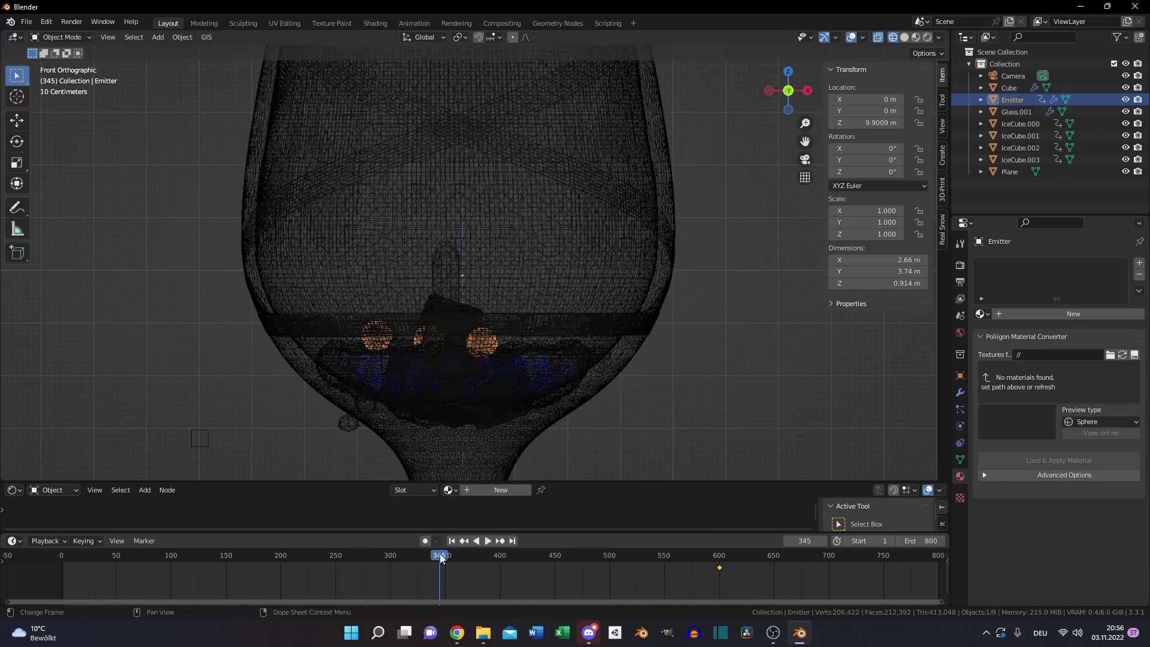
left_click(719, 555)
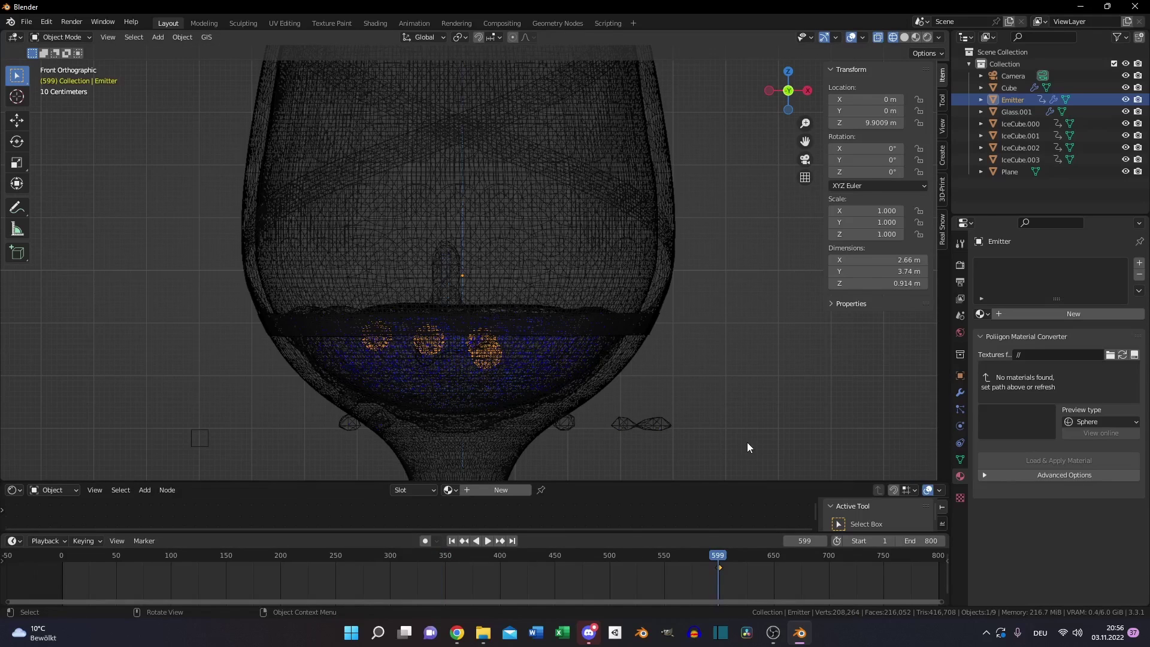
left_click(226, 557)
key("i")
left_click(692, 304)
At frame 600, raise the Emitter, tilt it -4.5°, shift it slightly left and keyframe it.
key("Up")
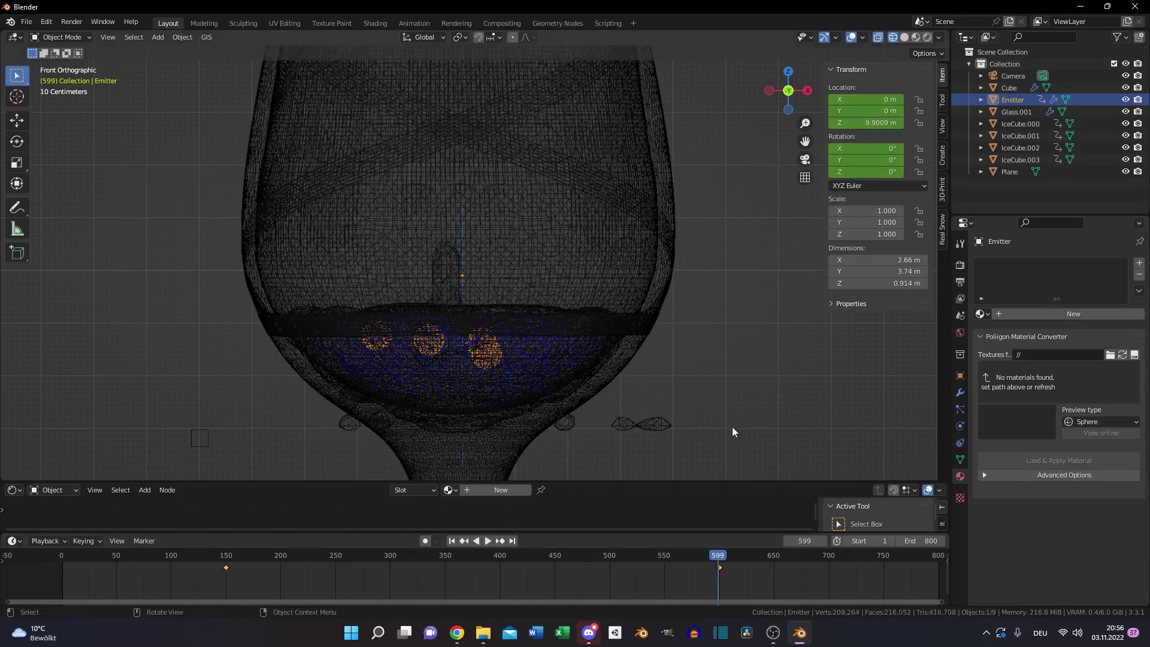
key("Right")
key("g")
key("z")
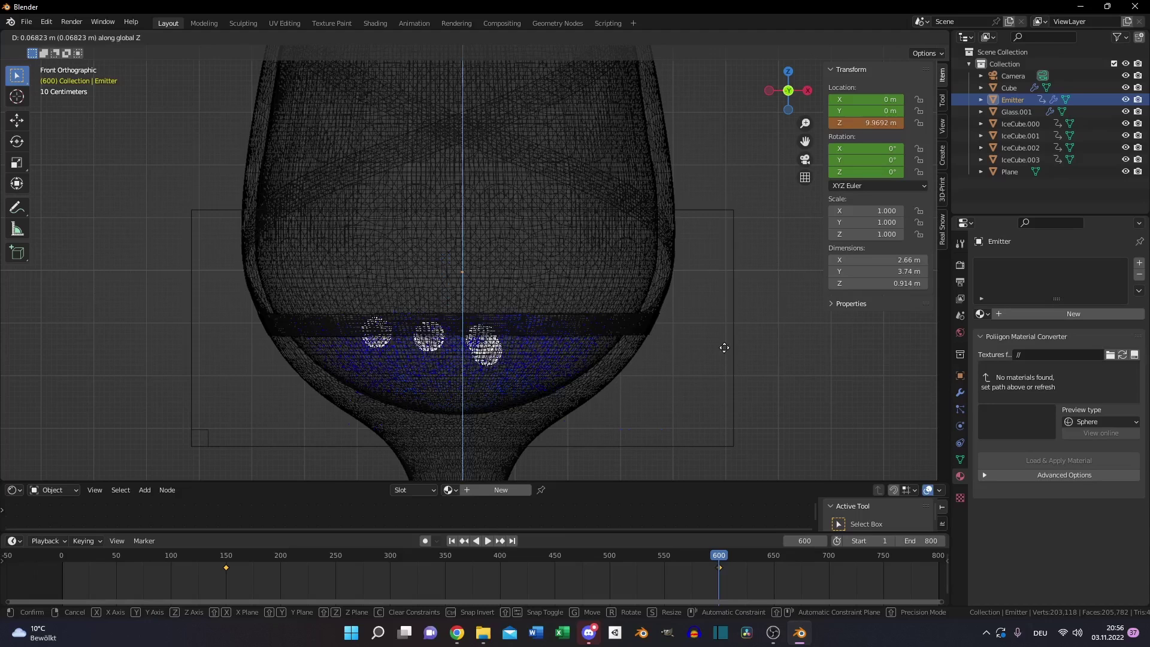
left_click(721, 340)
key("r")
left_click(721, 328)
key("g")
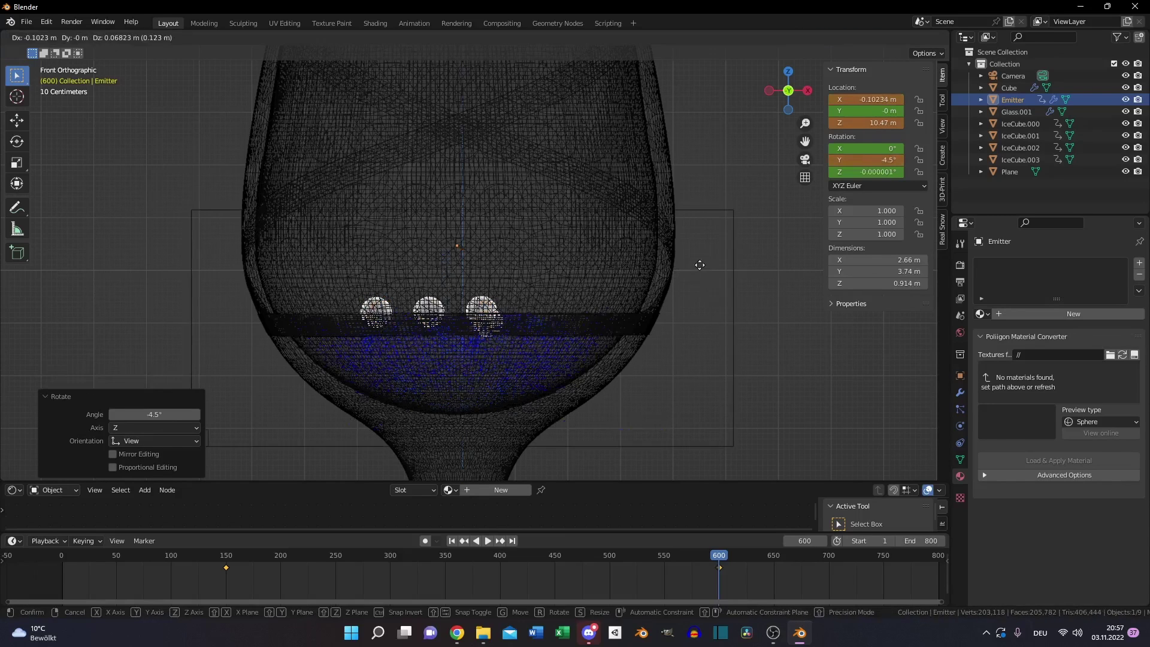
left_click(700, 265)
key("i")
left_click(700, 265)
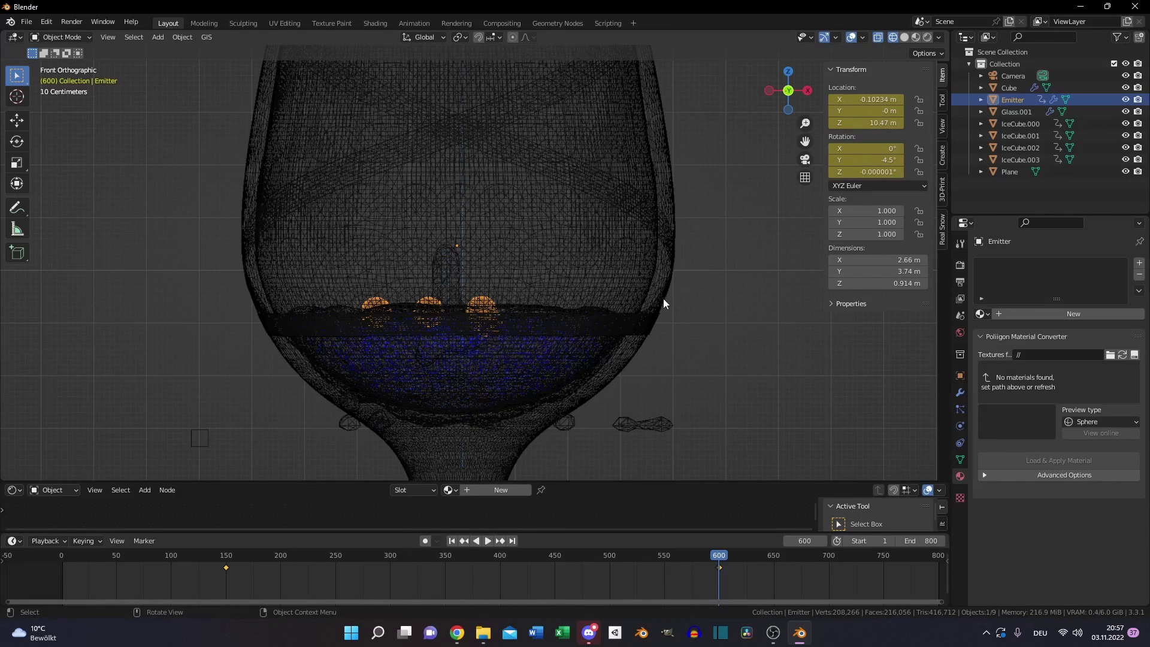
Free the Cube fluid domain's previously baked cache.
left_click(1015, 87)
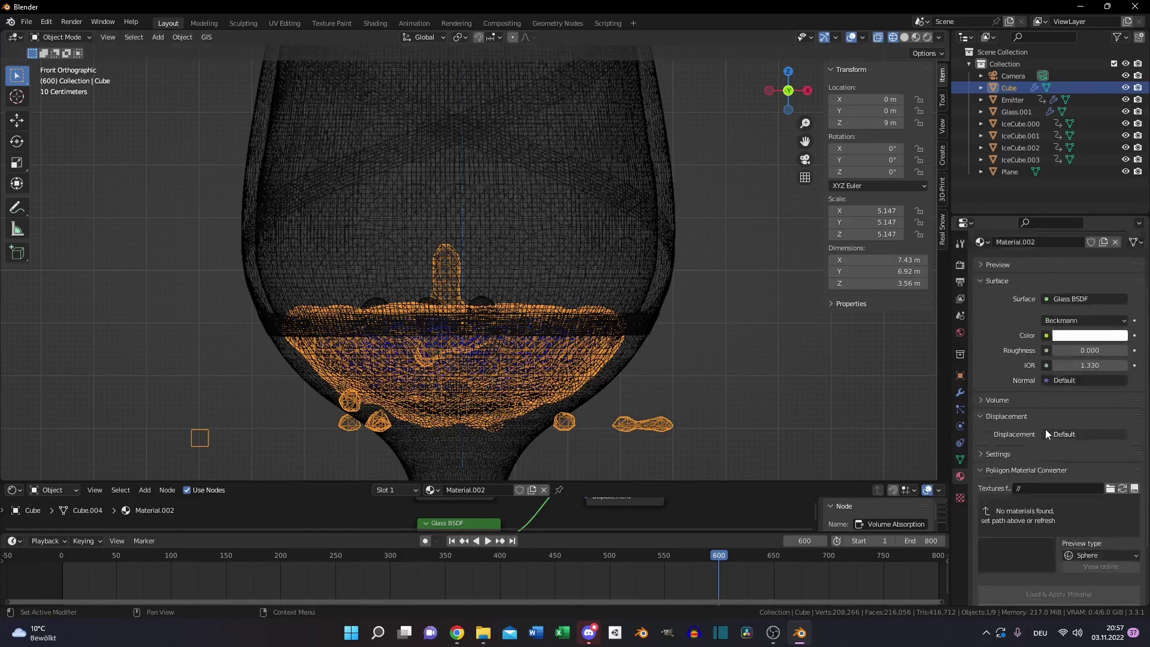
left_click(960, 426)
scroll(1013, 429, "down", 15)
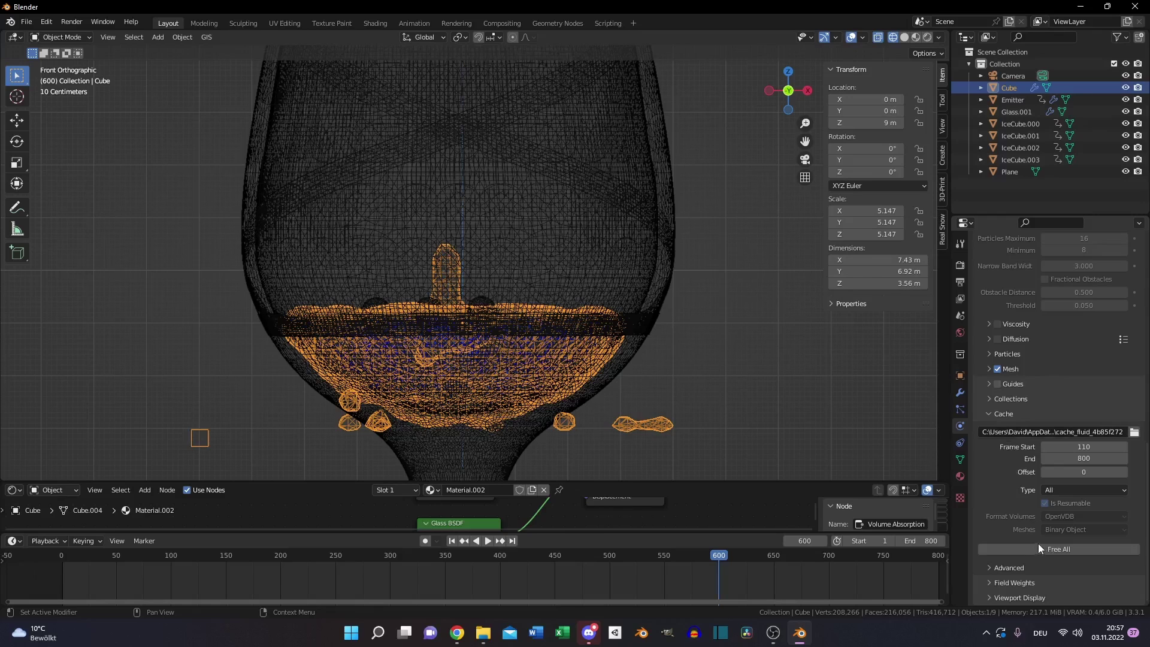
left_click(1040, 546)
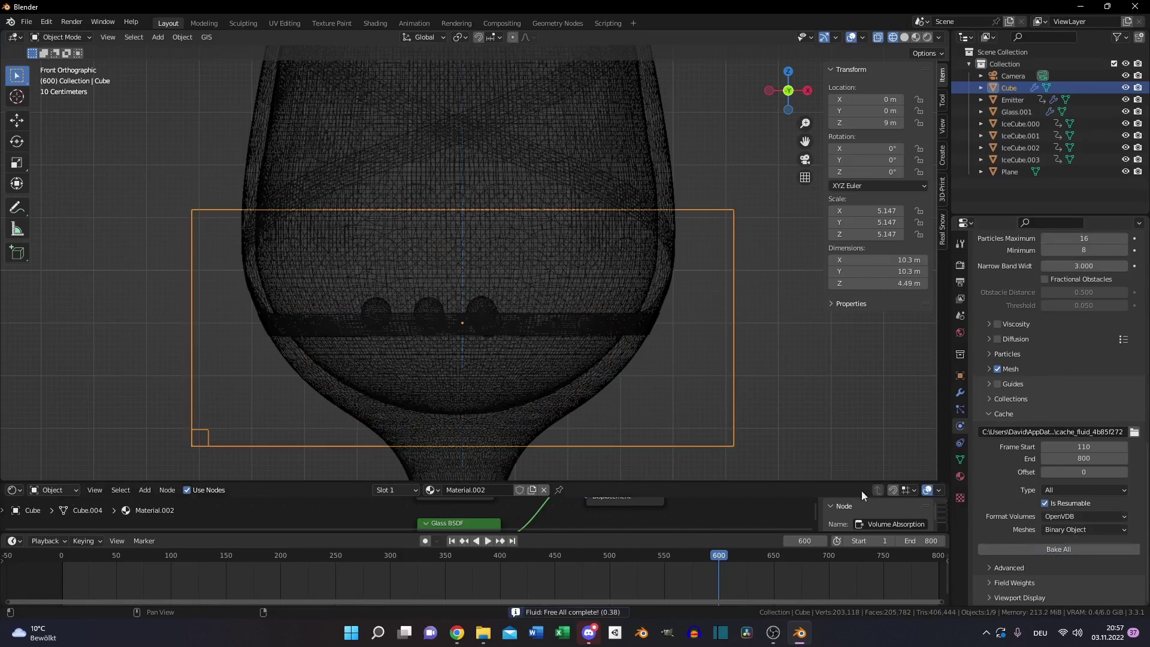
Switch to solid shading and bake the fluid simulation again.
key("z")
left_click(757, 361)
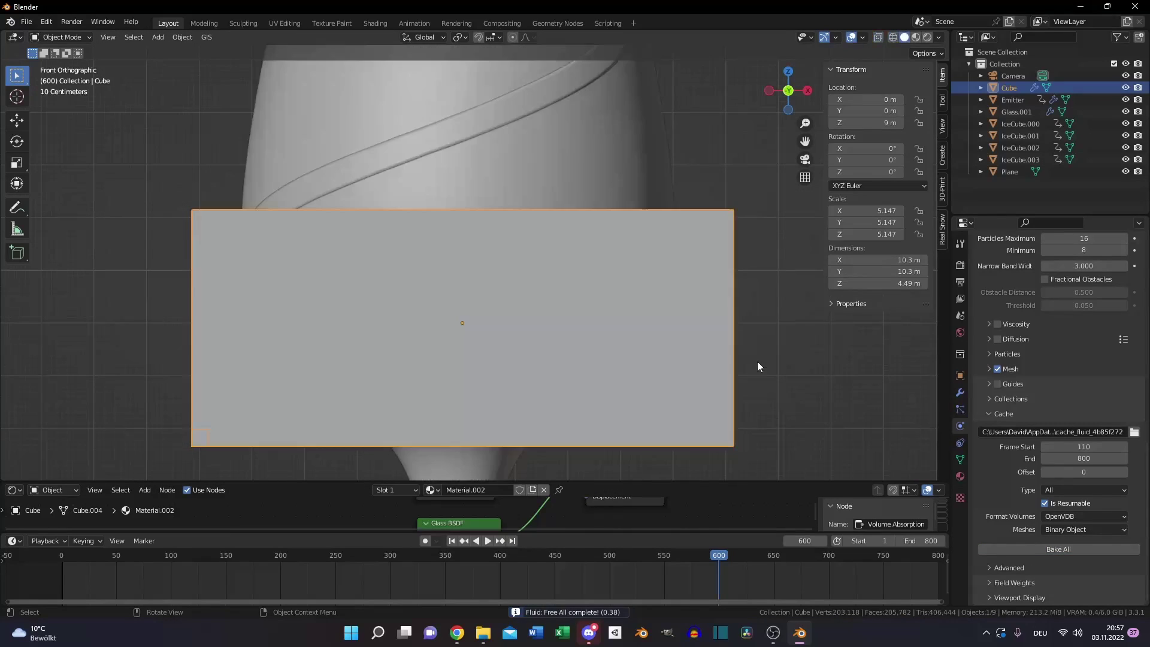
scroll(617, 354, "down", 5)
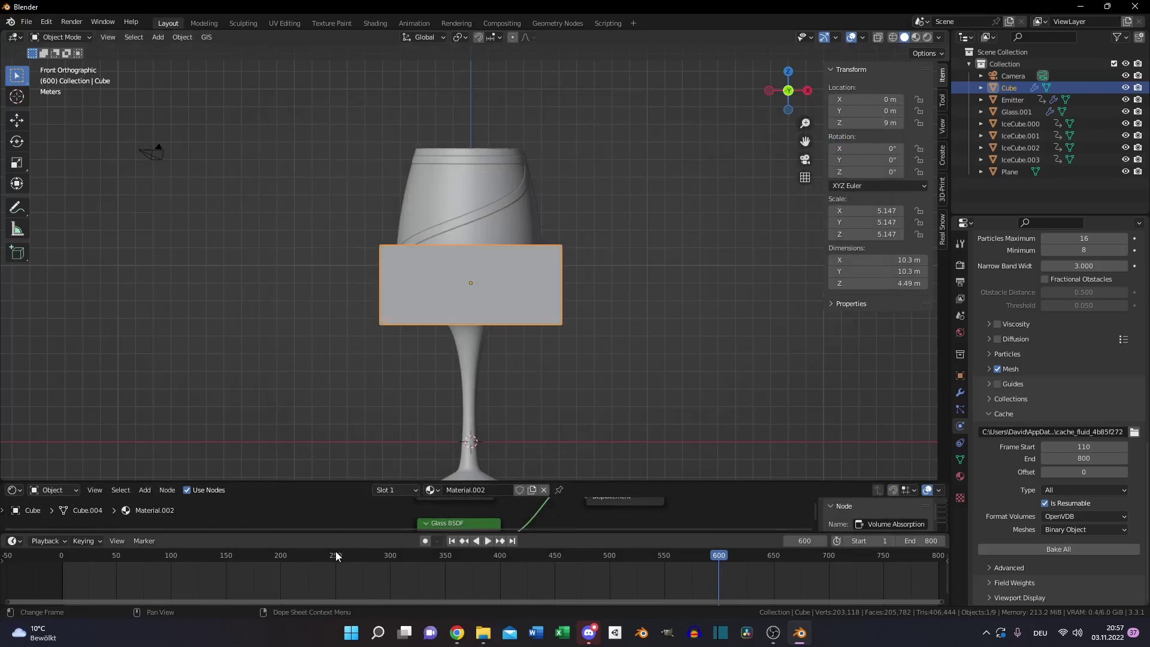
left_click(1040, 547)
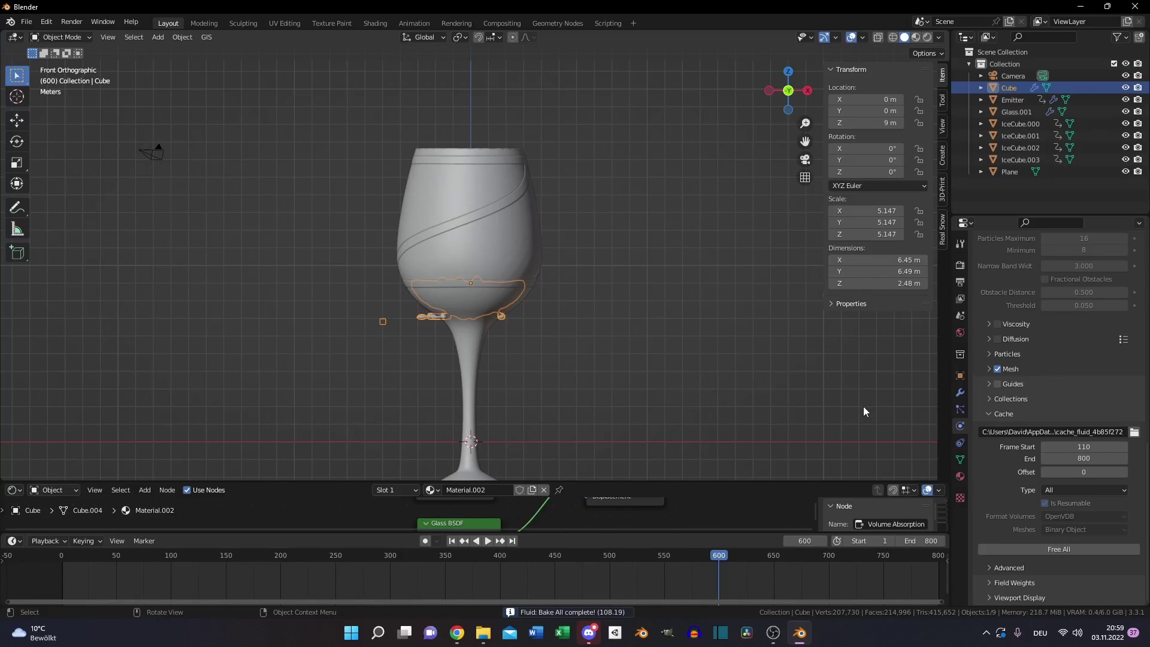
View through the scene camera in rendered shading with the Emitter hidden.
key("z")
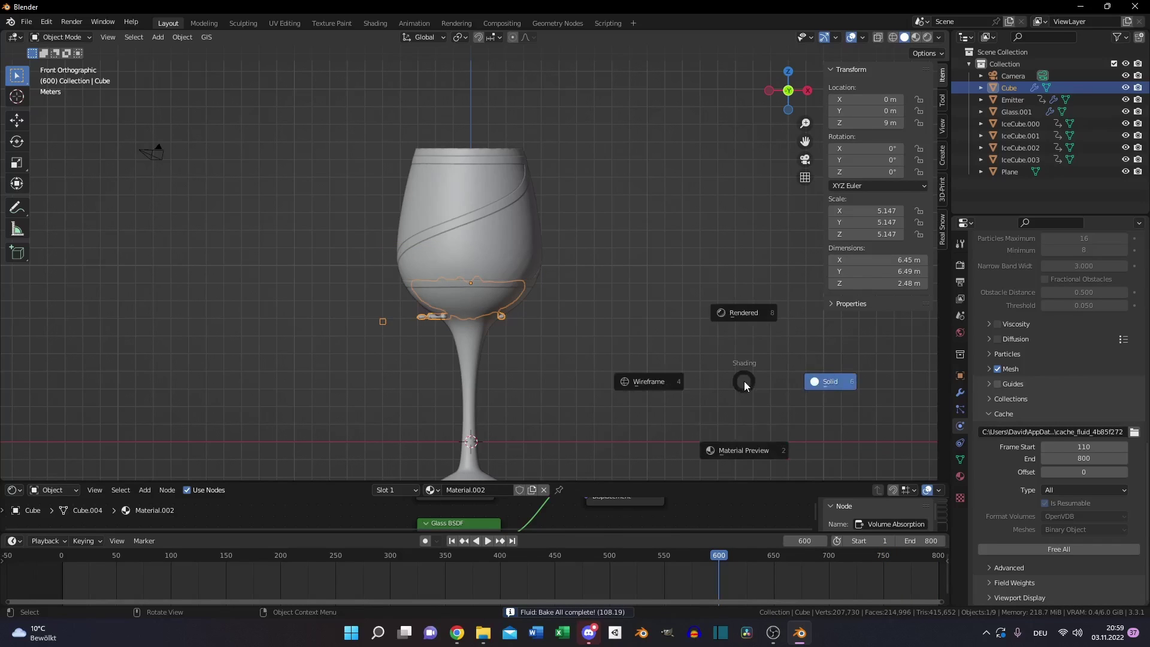
left_click(733, 312)
key("KP_0")
left_click(1125, 100)
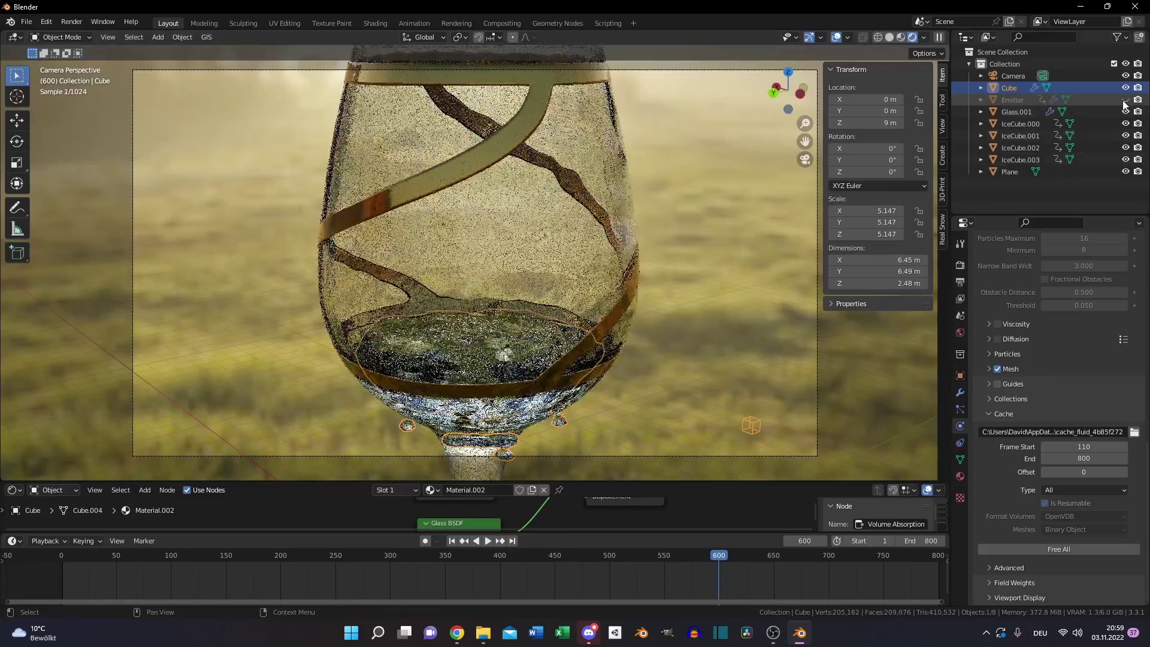
Step through frames 114 to 400 to check the ice melting.
left_click(226, 555)
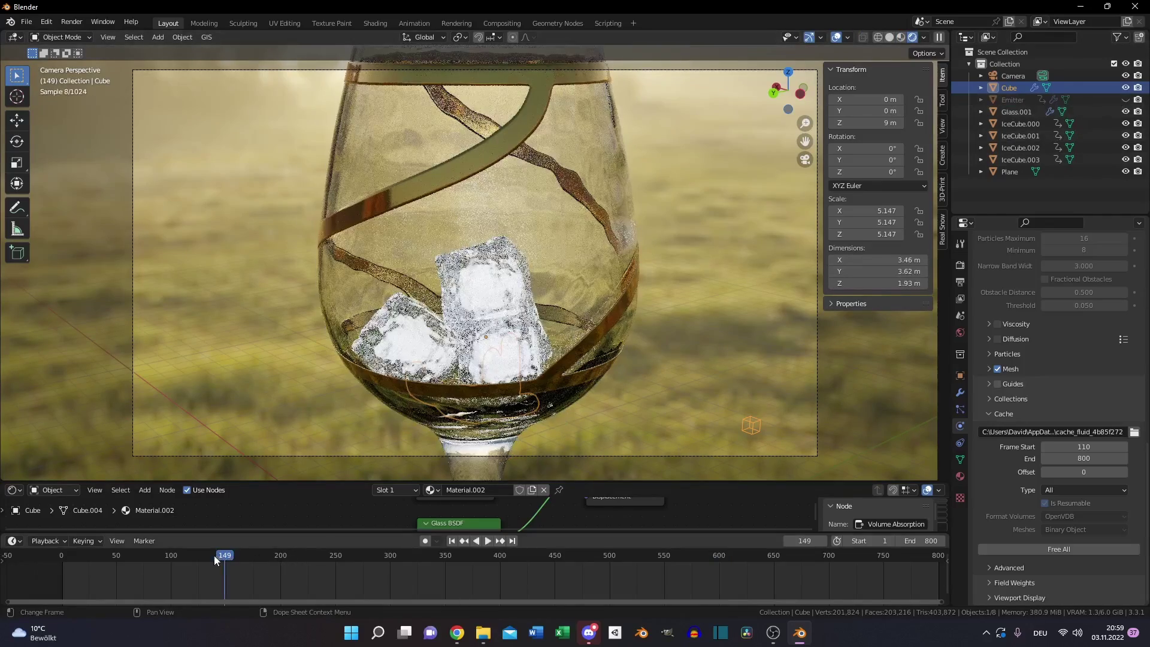
left_click_drag(136, 558, 186, 555)
left_click(225, 555)
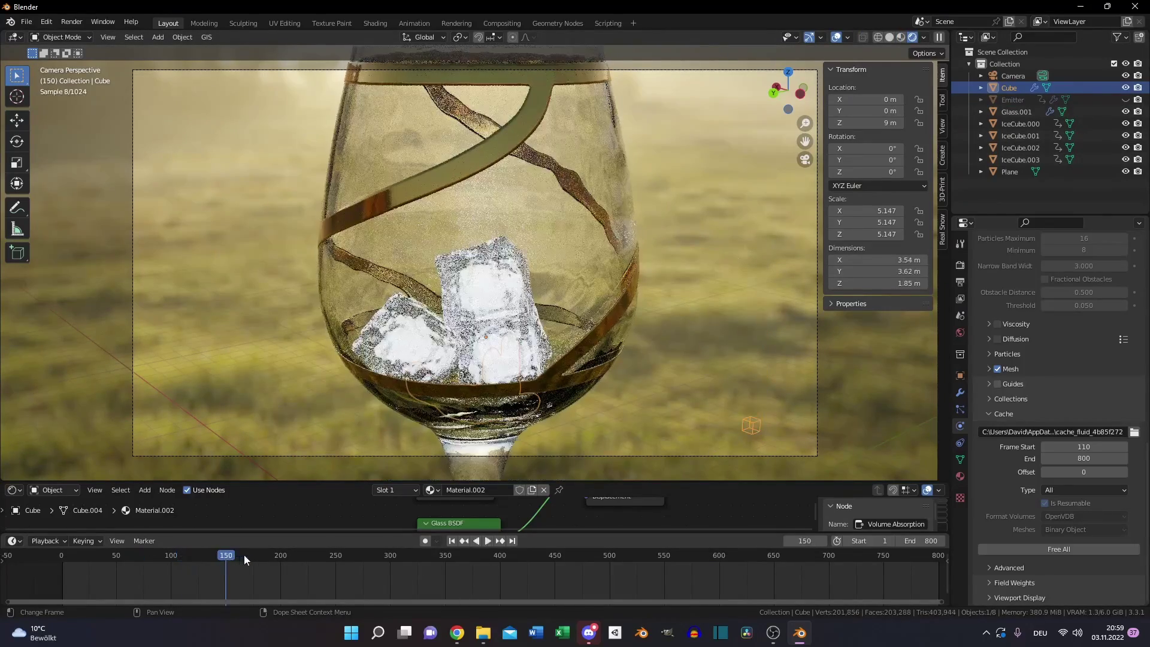
left_click(279, 554)
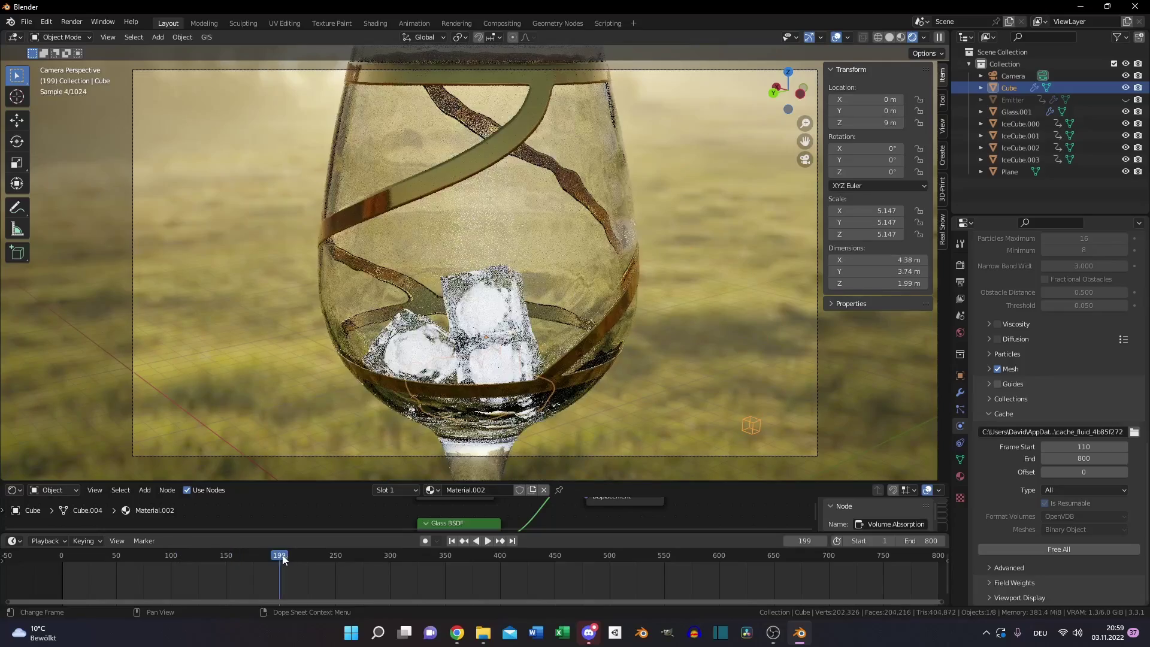
left_click(334, 555)
left_click(390, 555)
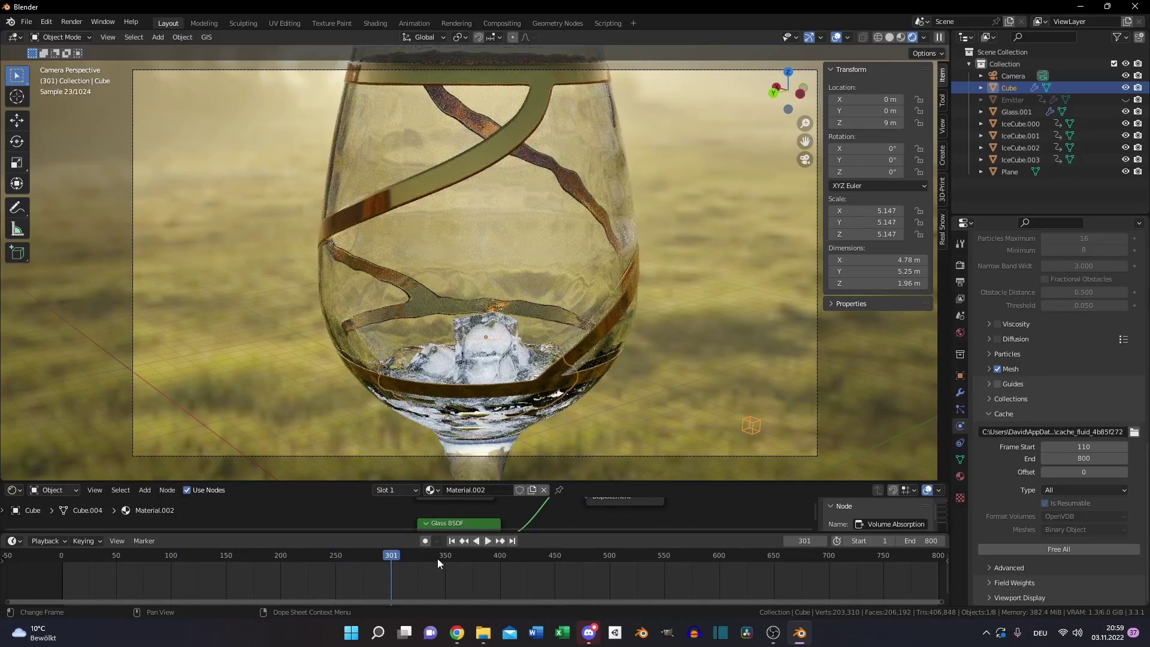
left_click(443, 555)
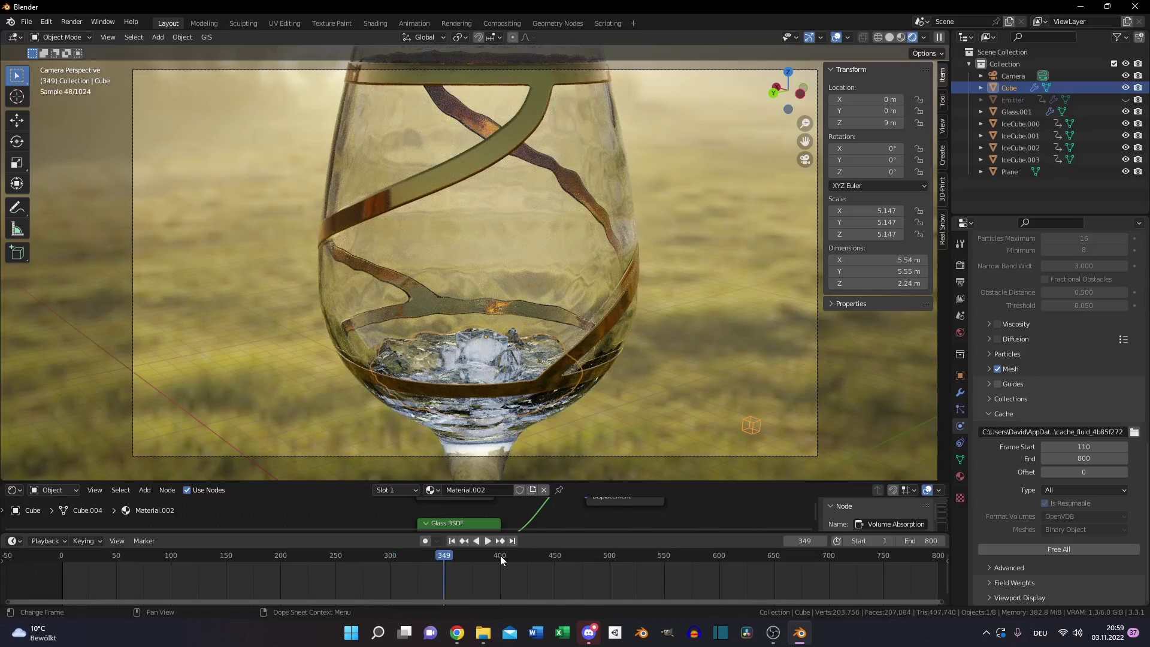
left_click(472, 555)
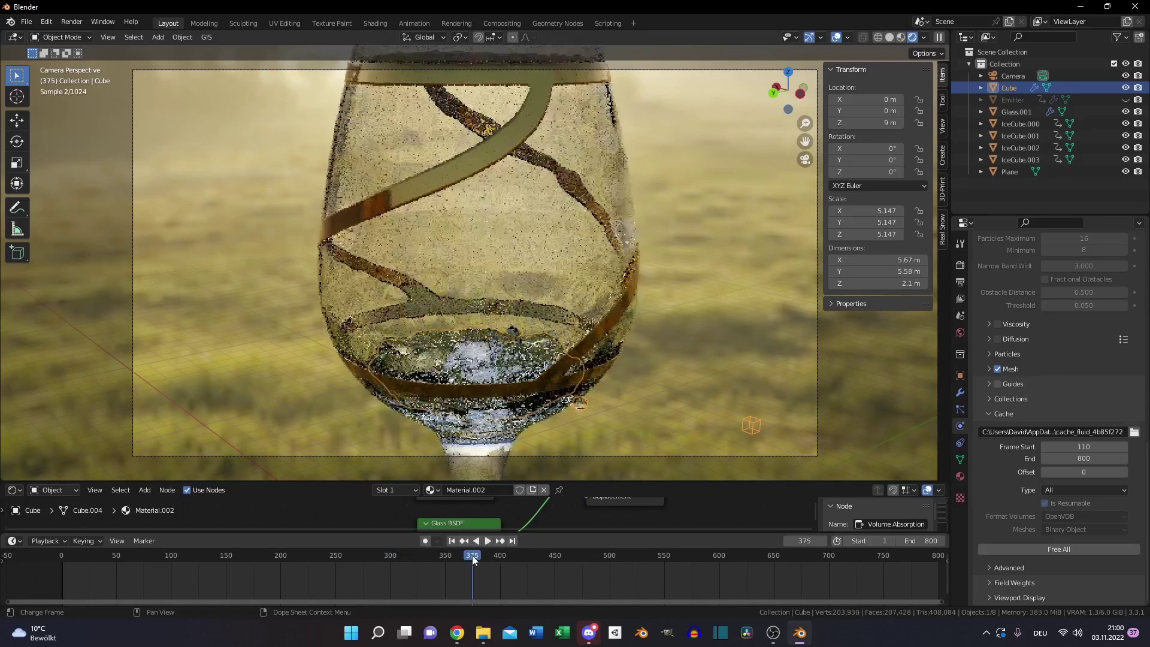
left_click(499, 556)
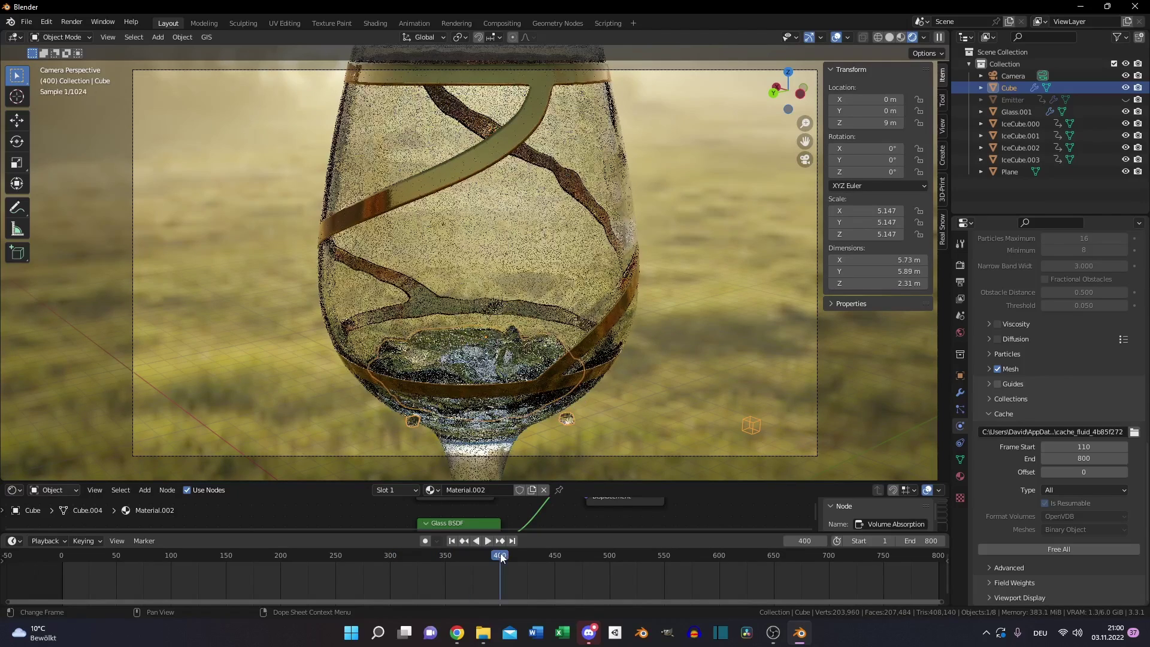
Apply Shade Smooth to the water mesh at frame 400.
right_click(444, 373)
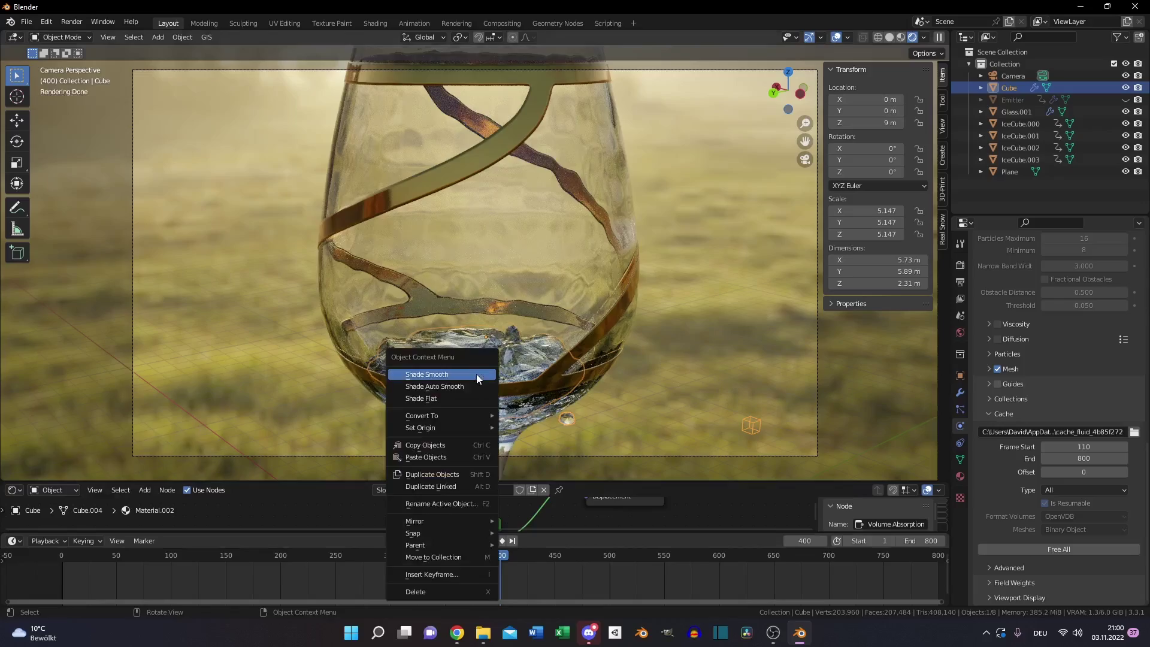
left_click(443, 373)
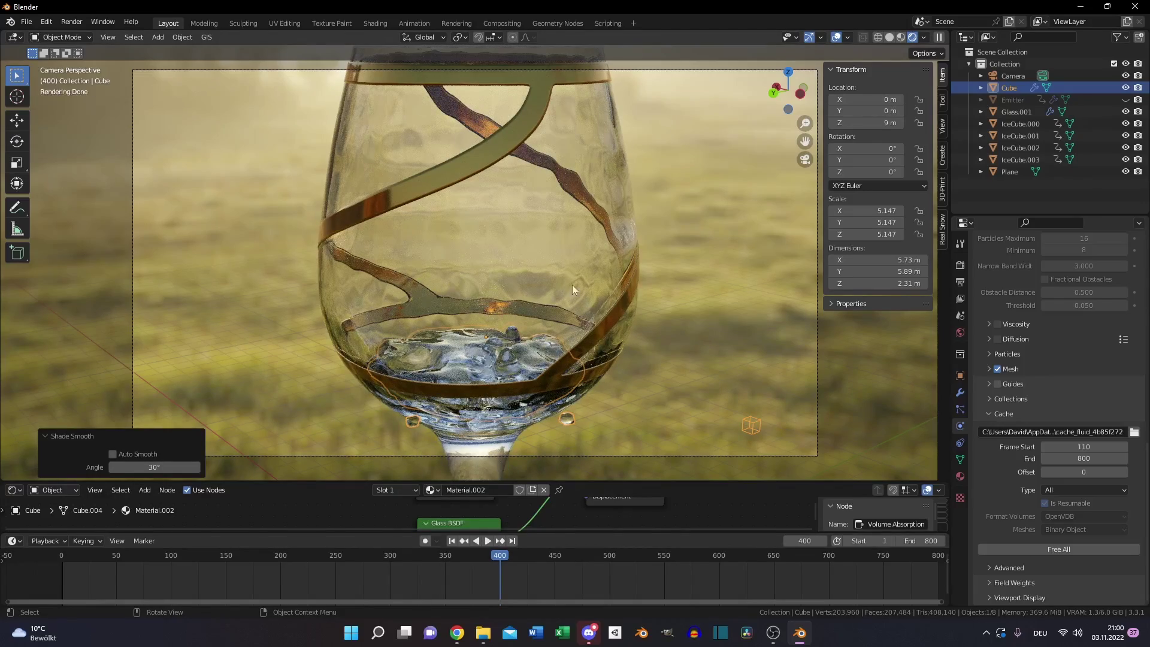
left_click(494, 141)
Rotate the gold band about Z to 53.7°, then return to camera view.
key("r")
key("z")
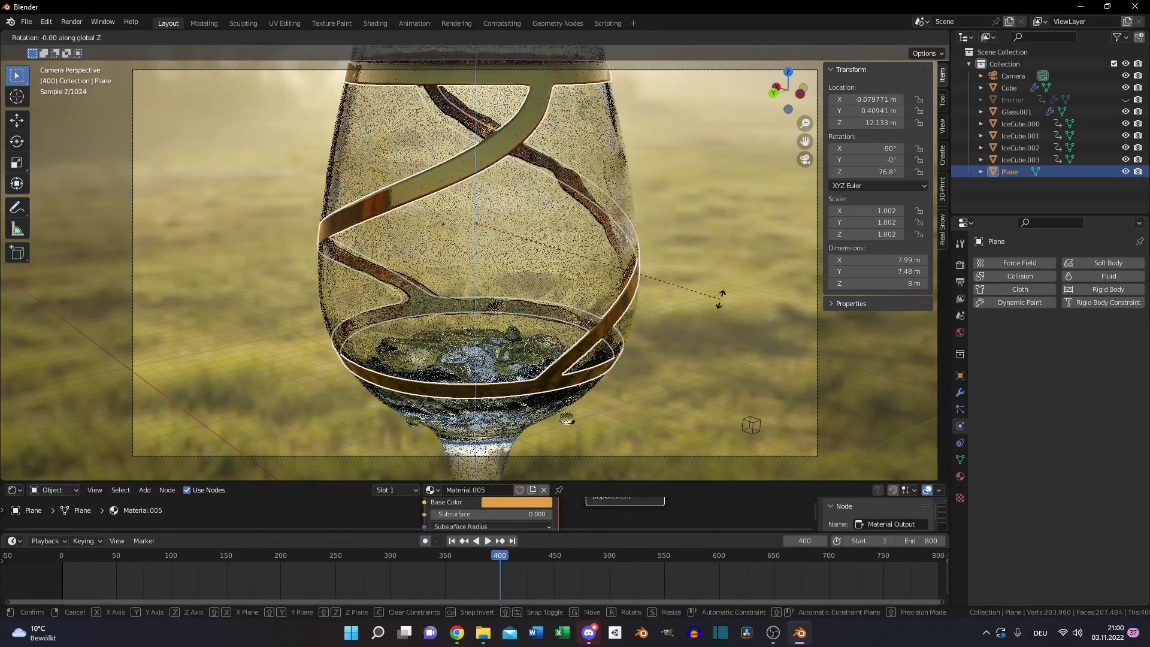
left_click(611, 375)
key("KP_0")
scroll(641, 322, "up", 4)
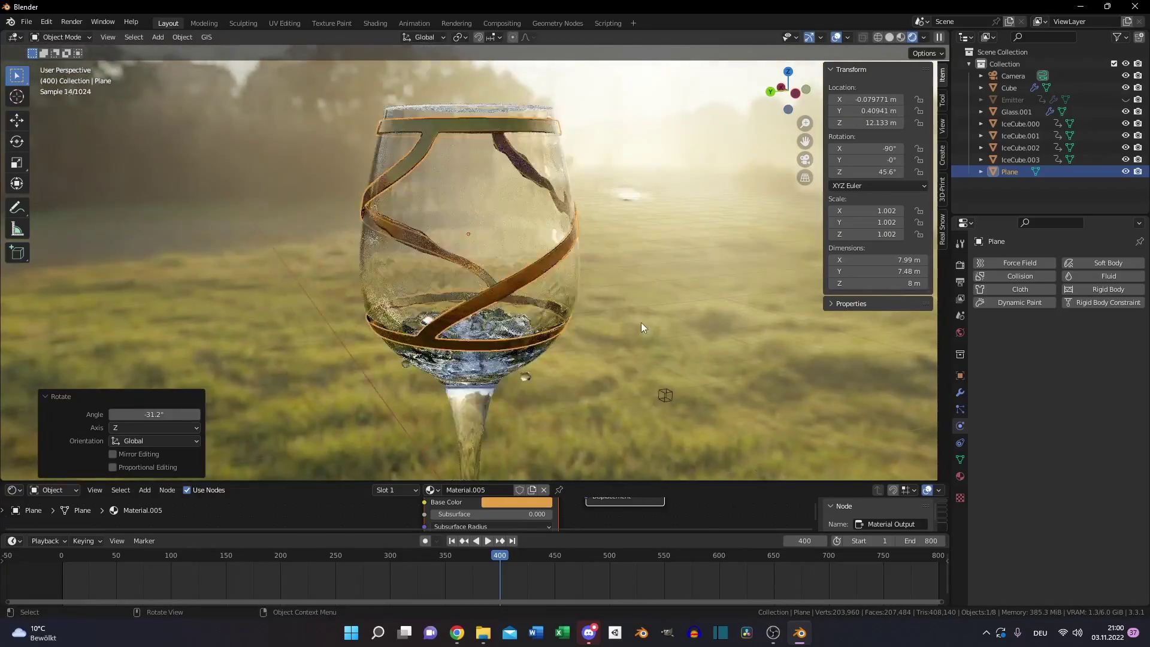
key("r")
key("z")
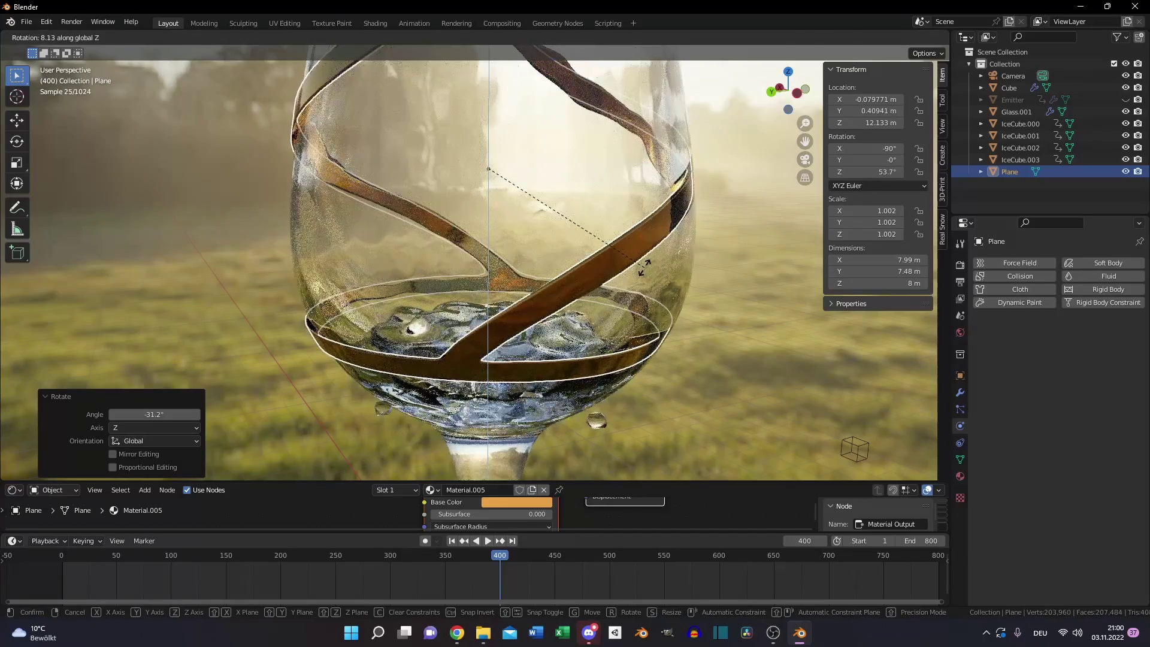
left_click(644, 267)
key("KP_0")
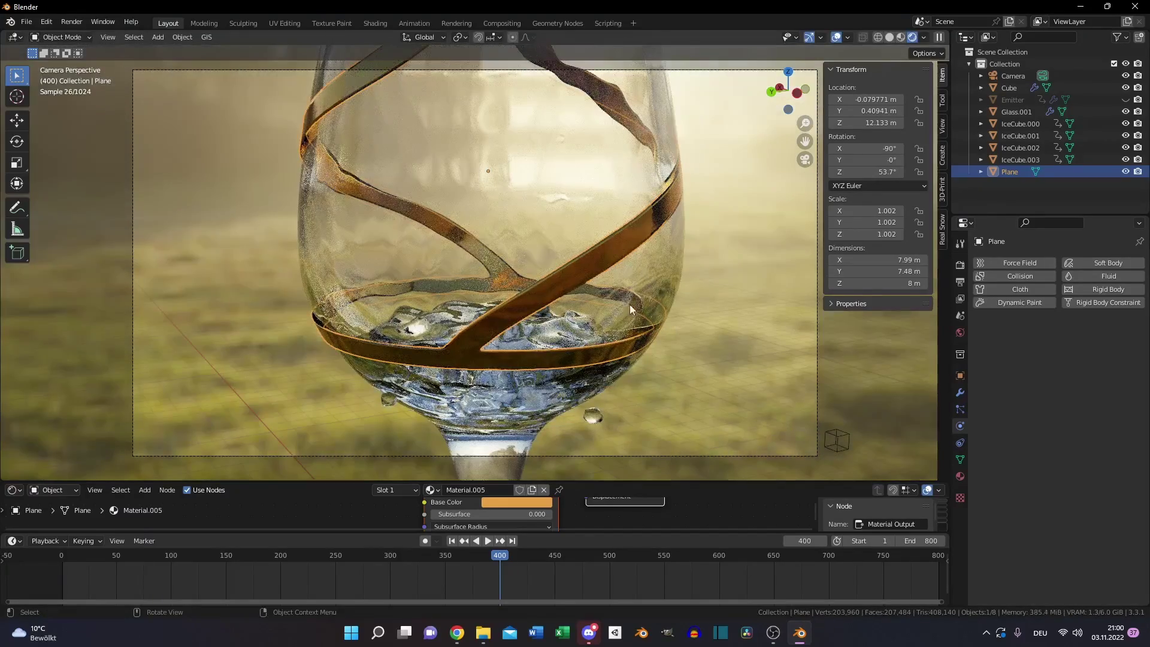
Review the melting water across frames 423 to 640.
left_click(527, 557)
left_click_drag(528, 560, 660, 556)
left_click(696, 556)
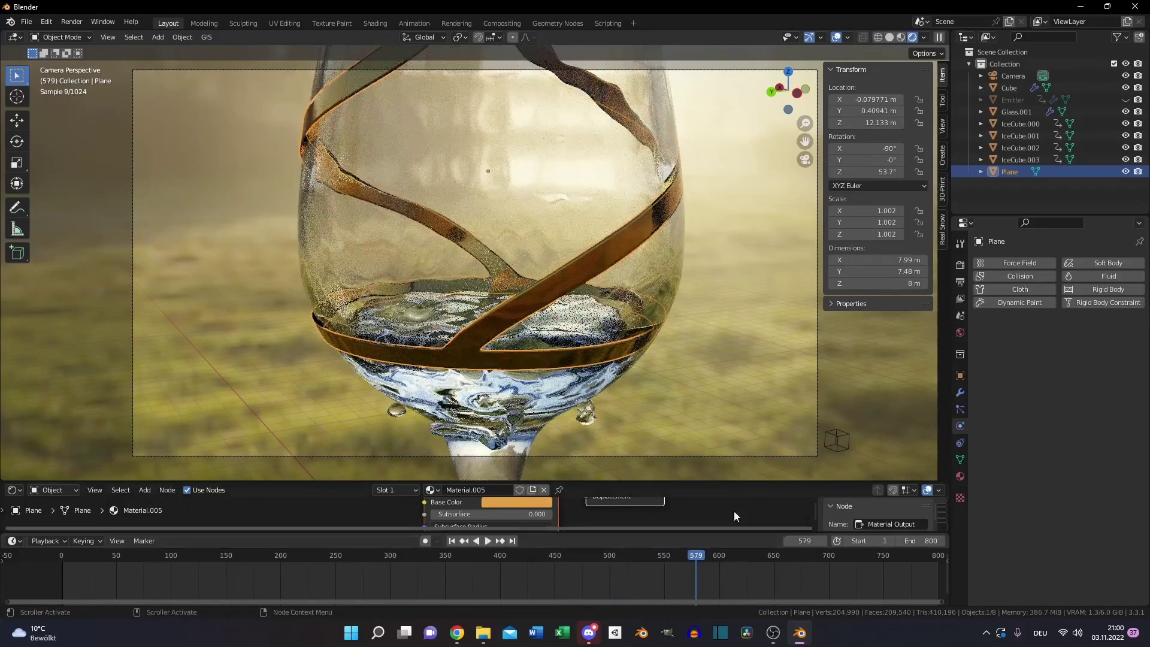
left_click(721, 554)
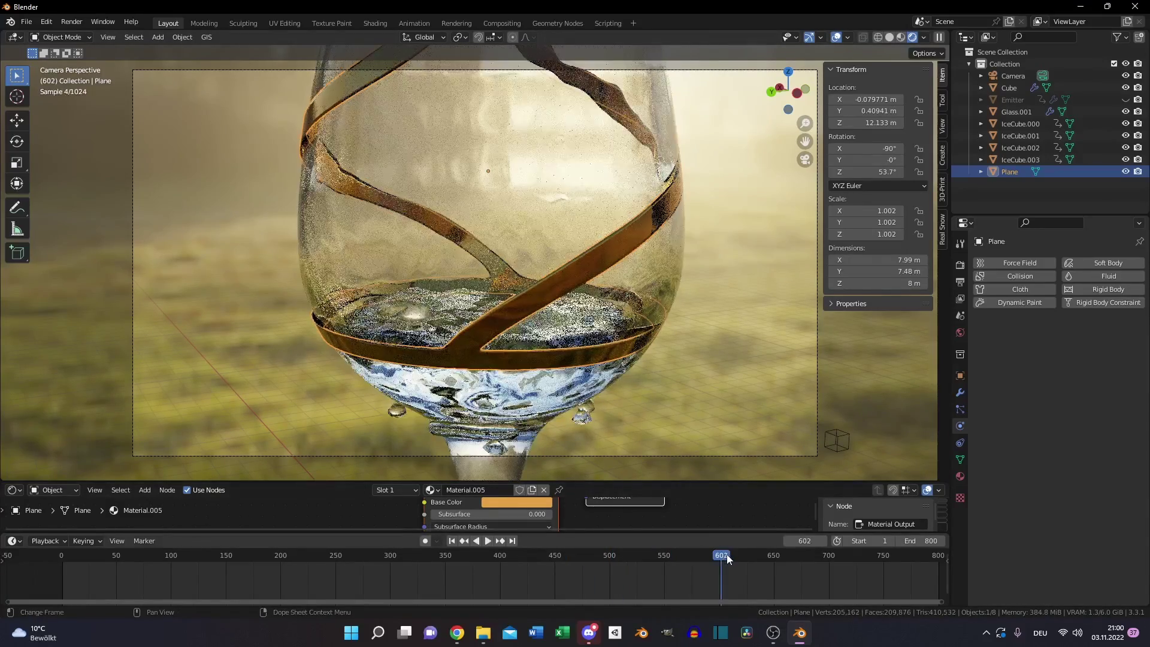
left_click(762, 557)
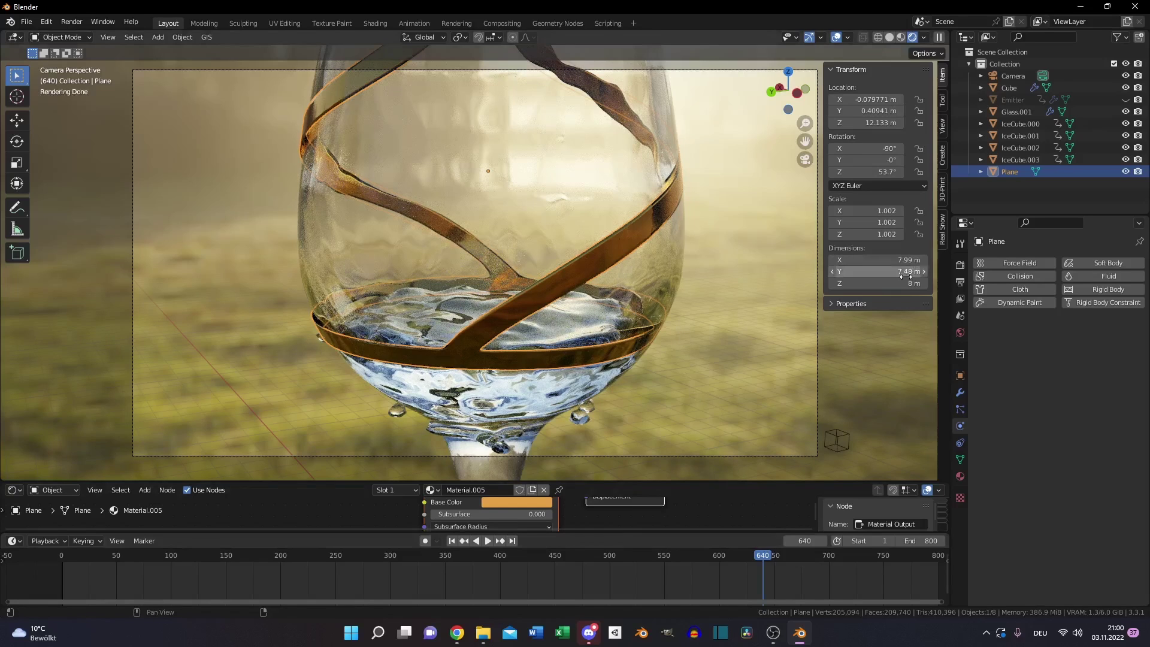
left_click(960, 281)
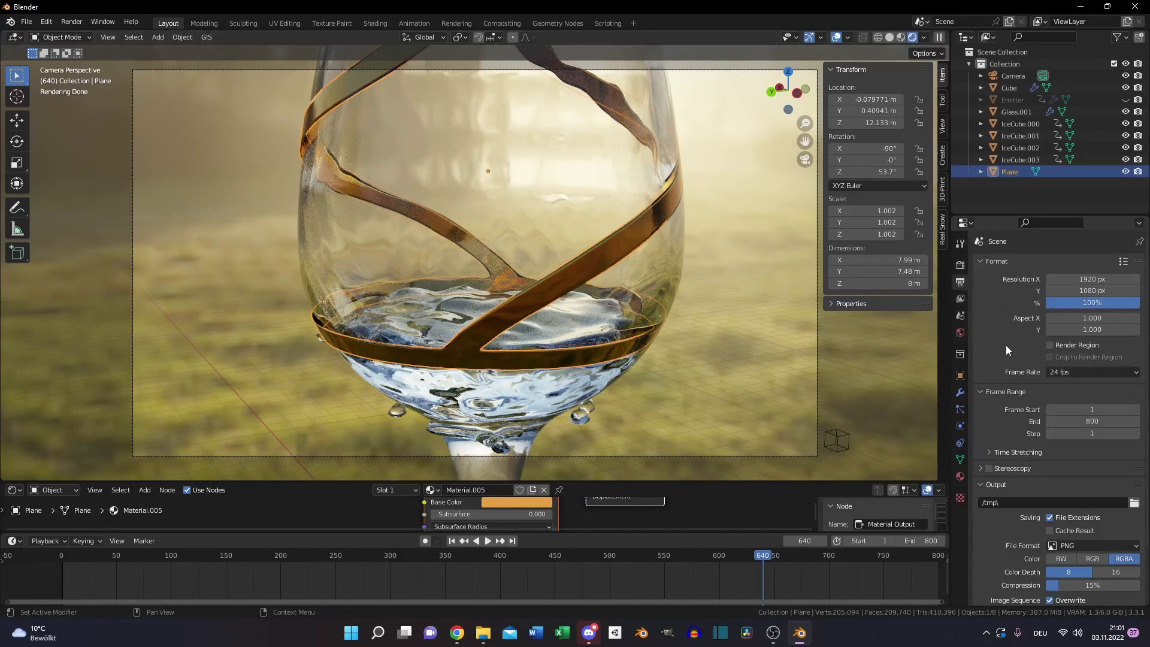
Set the output frame rate to 30 fps and colour depth to 16 bit.
left_click(1073, 370)
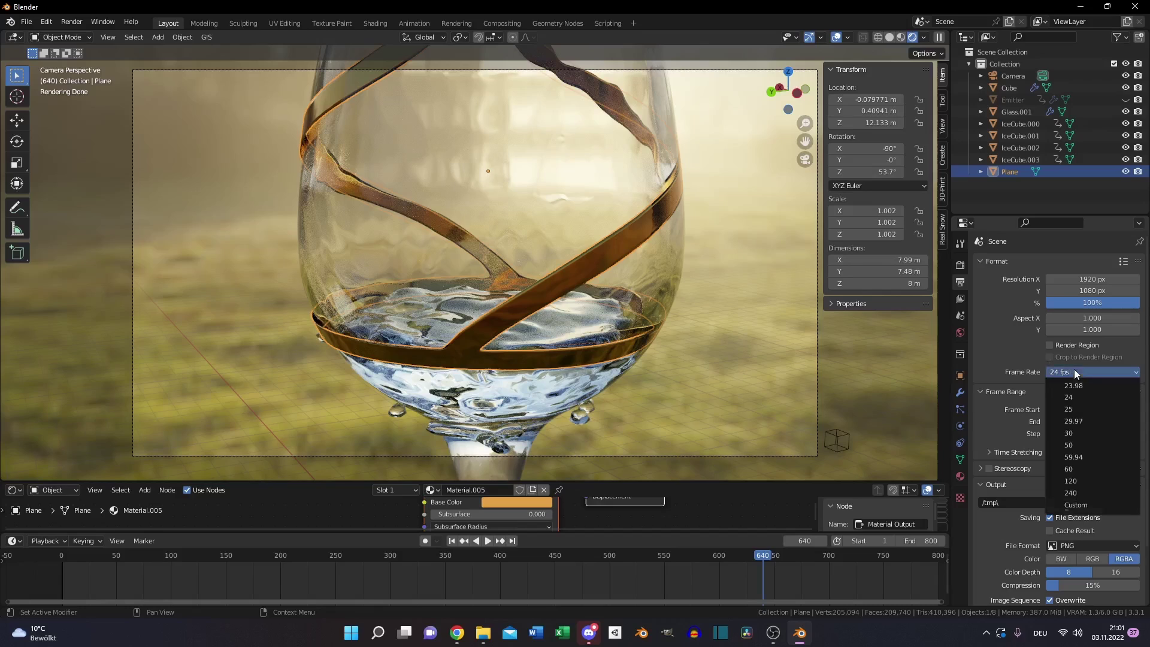
left_click(1075, 432)
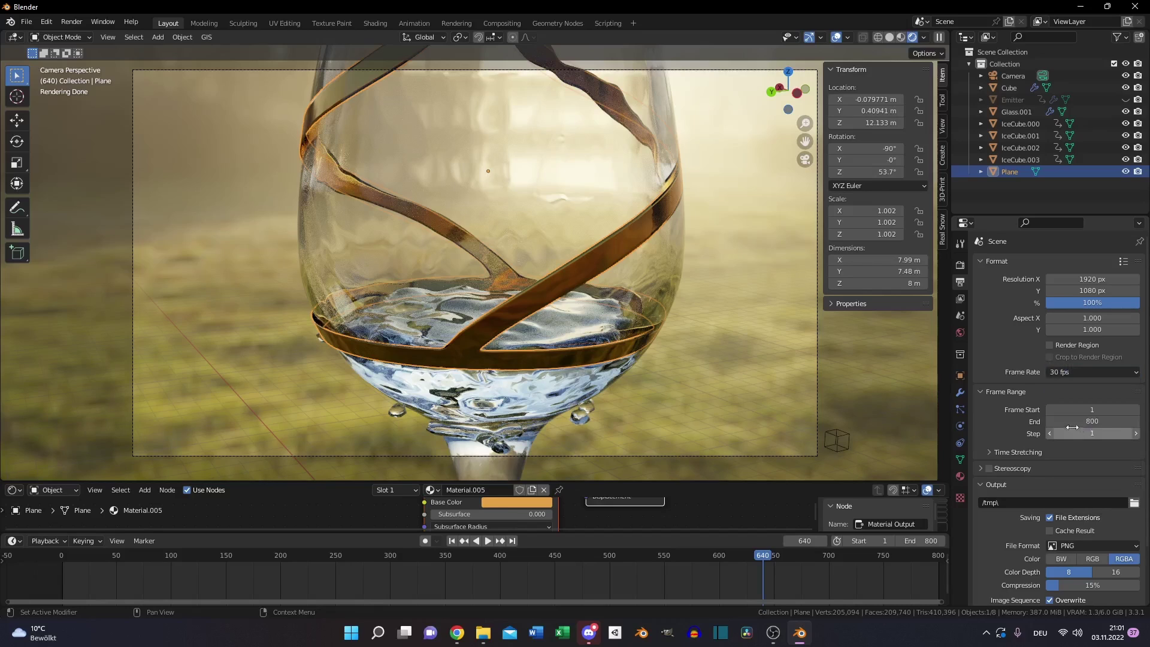
scroll(1030, 350, "down", 3)
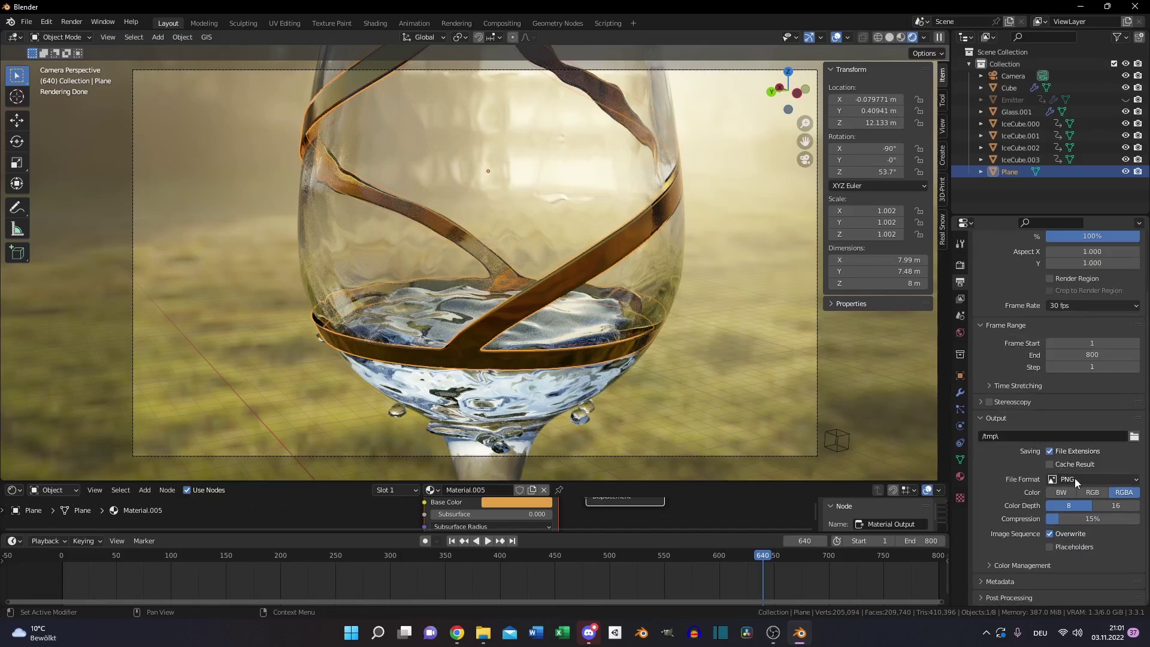
left_click(1120, 505)
Set the render Noise Threshold to 0.05 and Max Samples to 2048.
left_click(960, 264)
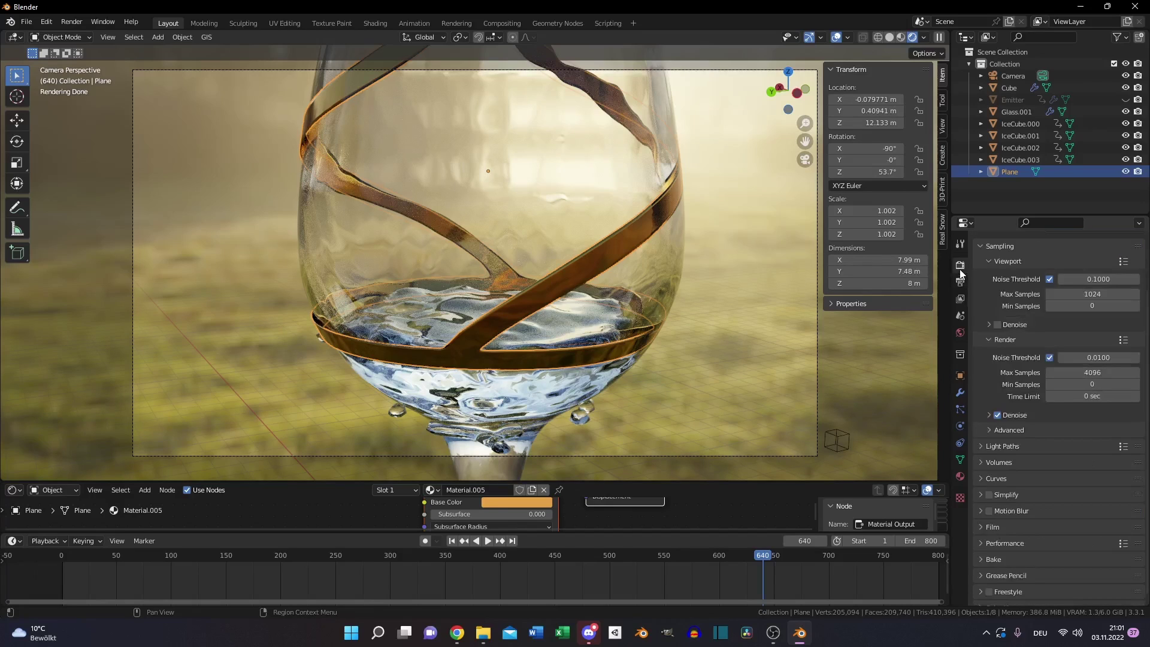
left_click(1100, 359)
type("0.05")
key("Return")
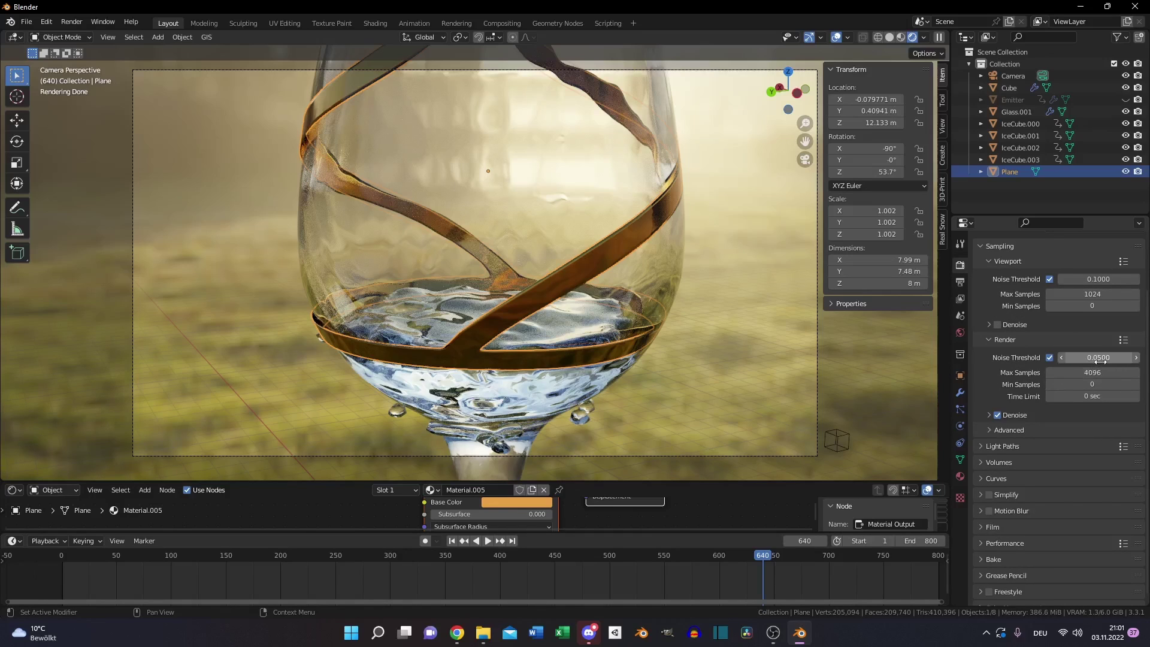
left_click(1094, 372)
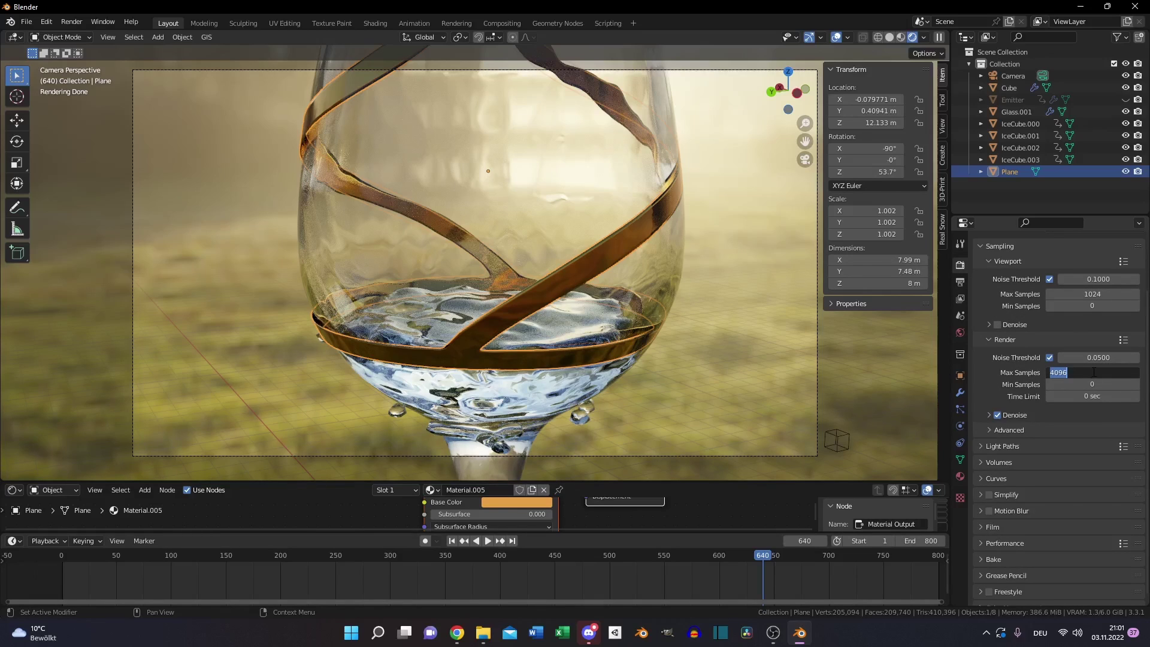
type("2048")
key("Return")
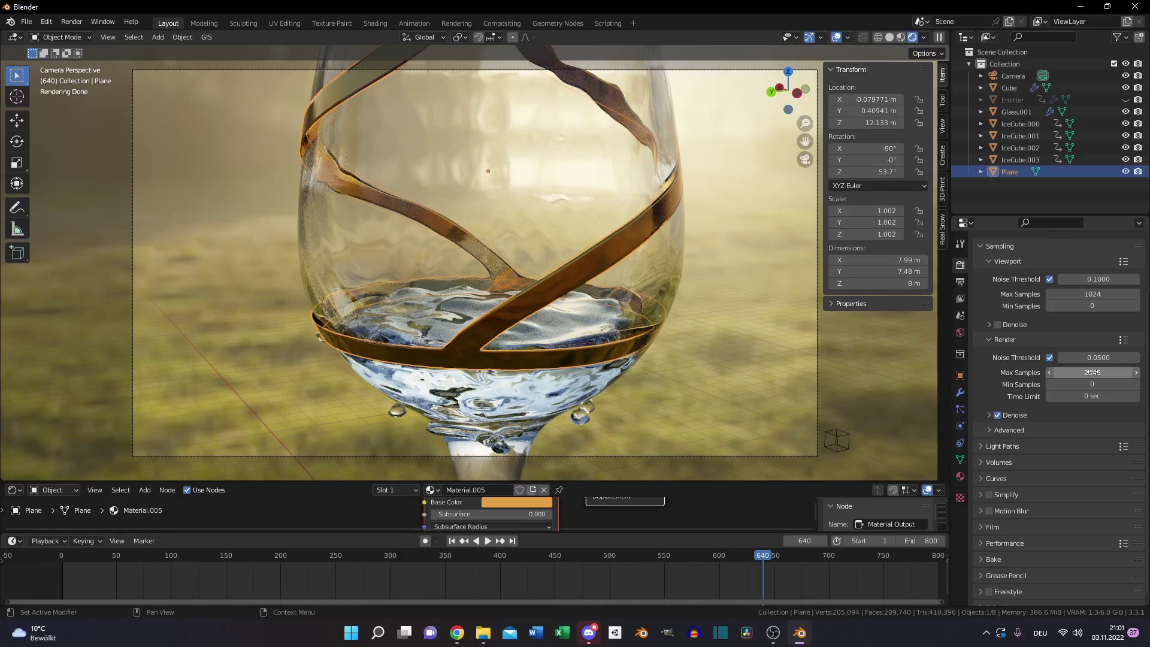